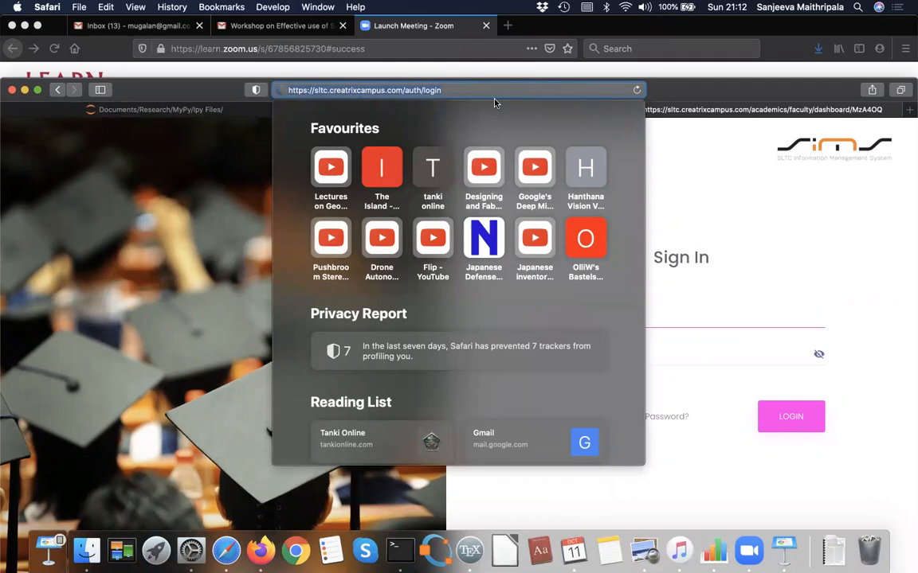
Sign in to the SLTC Information Management System with the saved username and password
click(686, 202)
drag(699, 89, 692, 27)
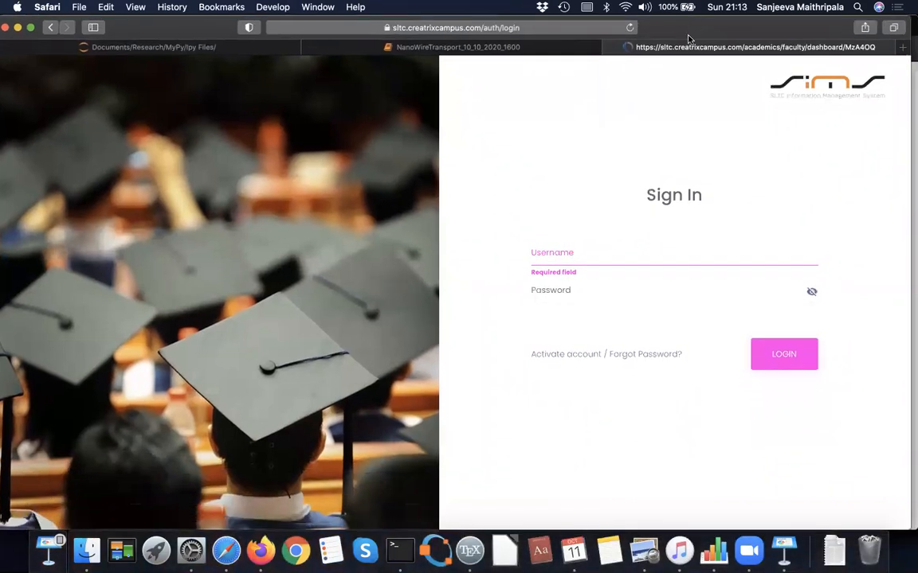
click(561, 253)
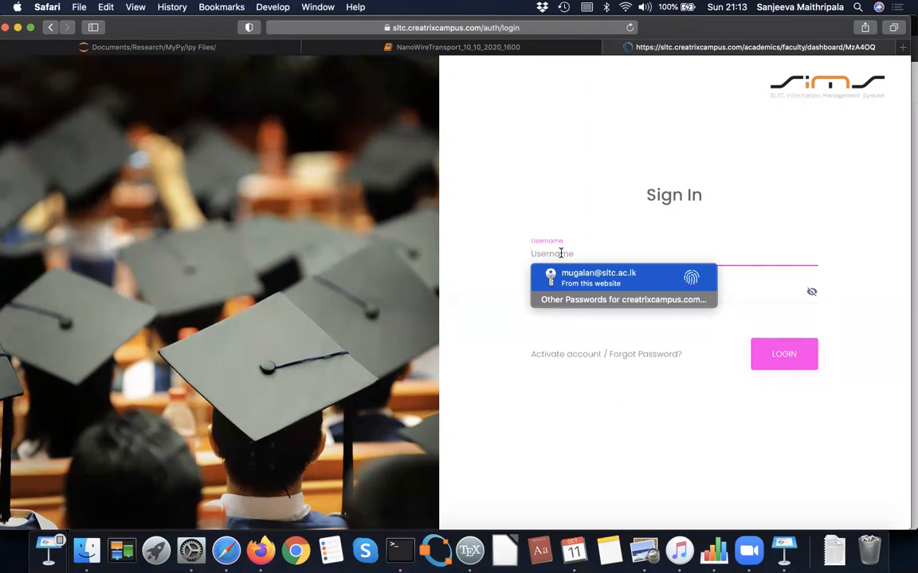
key(Return)
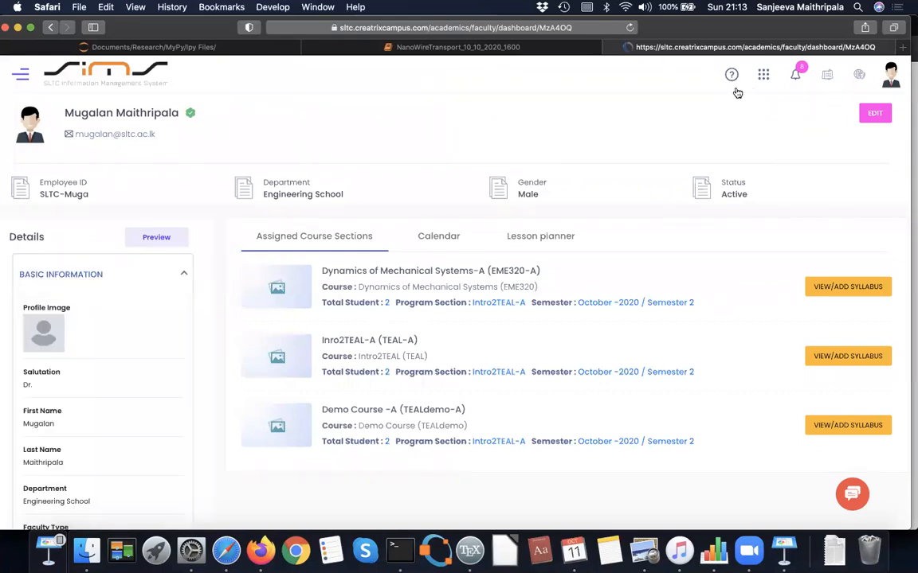
View the account profile options and the list of available apps on the faculty dashboard, closing both
click(890, 77)
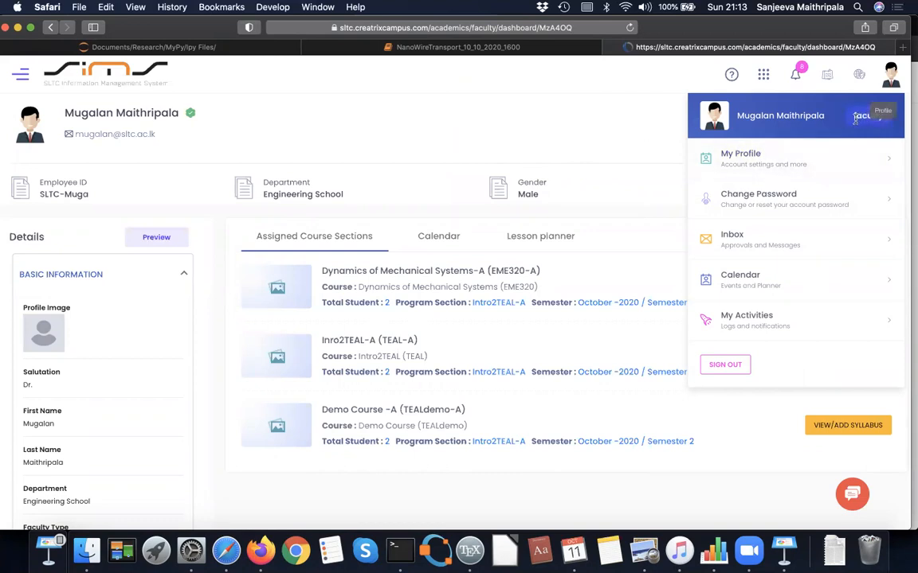
click(634, 110)
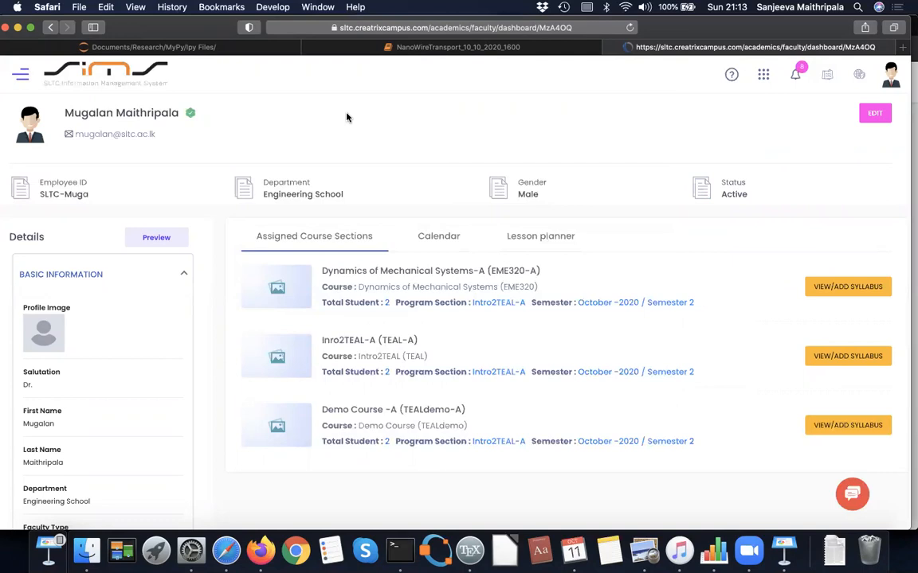
click(764, 80)
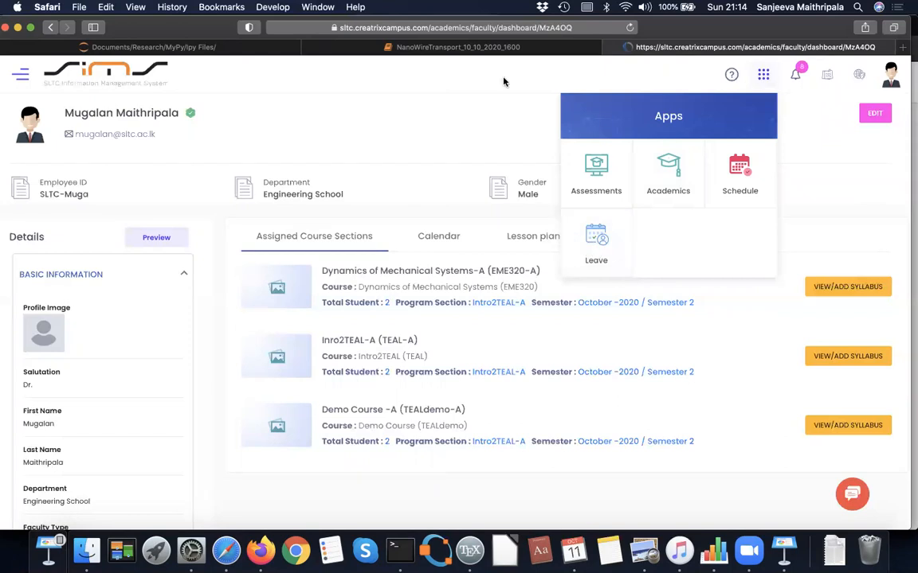
click(504, 102)
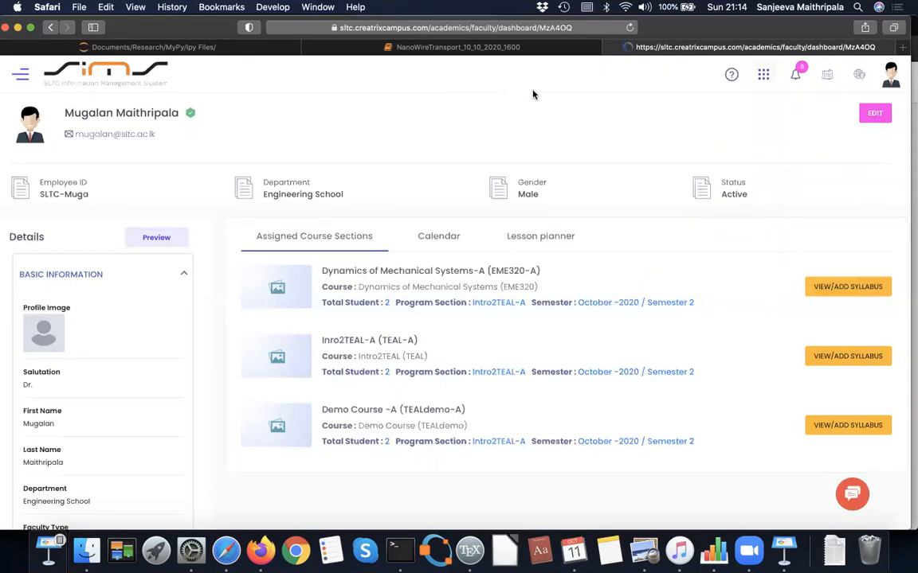
Open the Help site from the dashboard and look through the Quick Answers categories
click(732, 75)
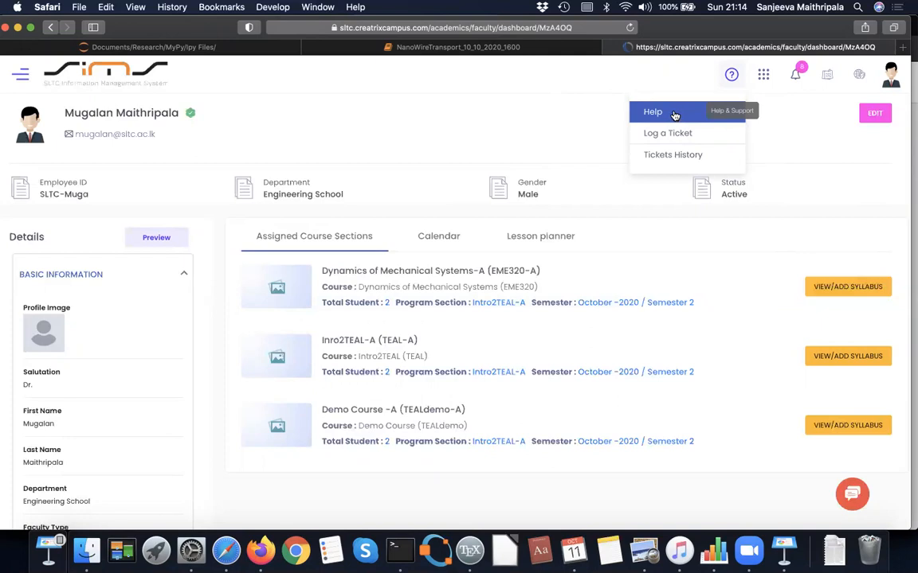
click(674, 114)
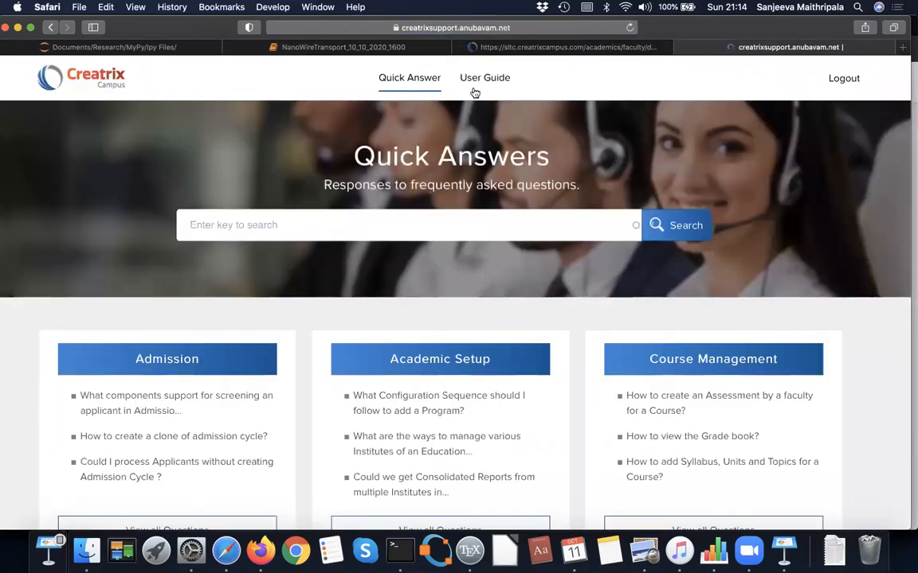
scroll(480, 300, down, 5)
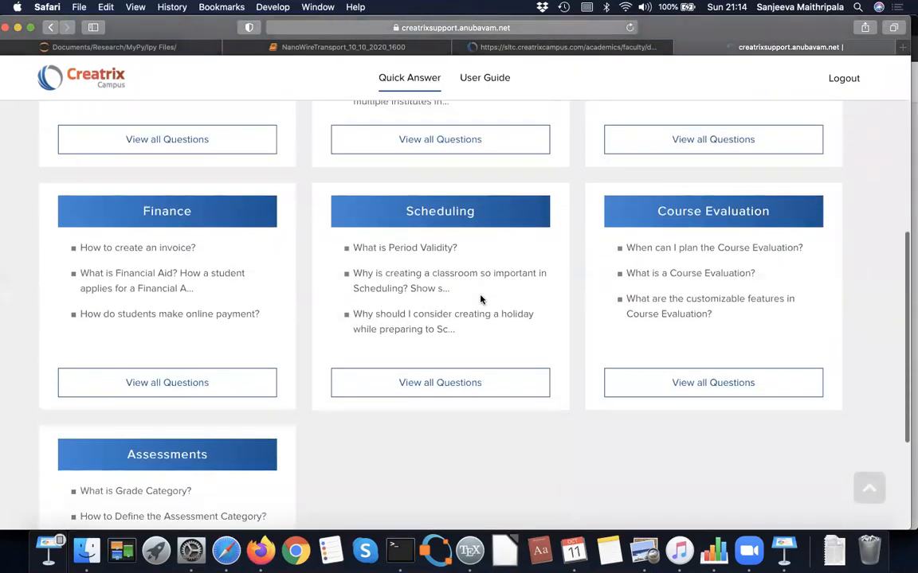
scroll(481, 300, down, 3)
scroll(480, 299, up, 8)
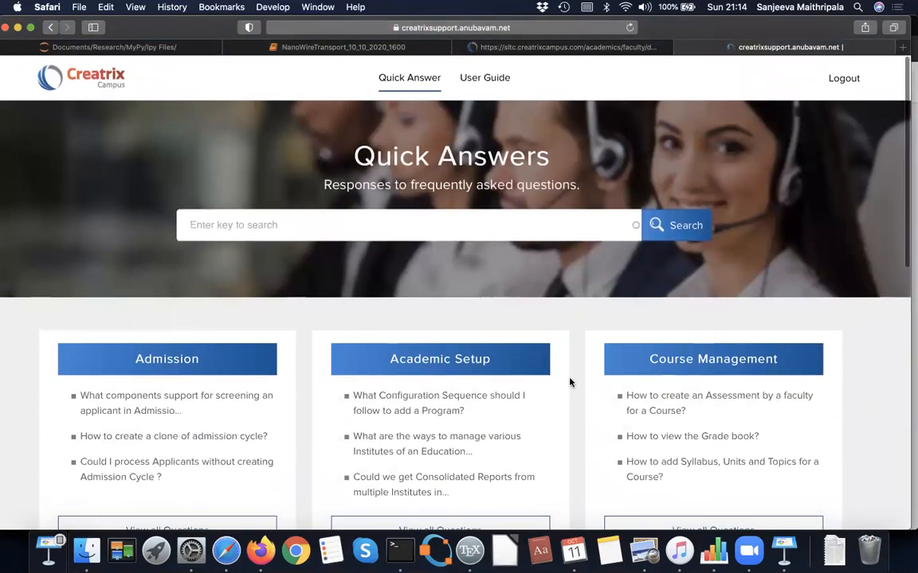
scroll(569, 380, down, 3)
scroll(571, 382, down, 1)
scroll(571, 382, up, 1)
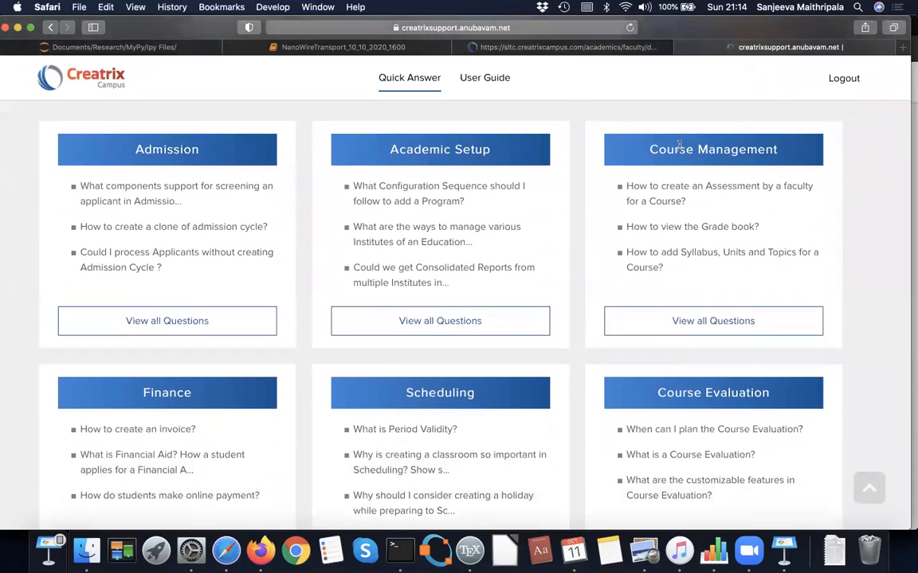
Show all Course Management questions and look through the listed answers
click(688, 321)
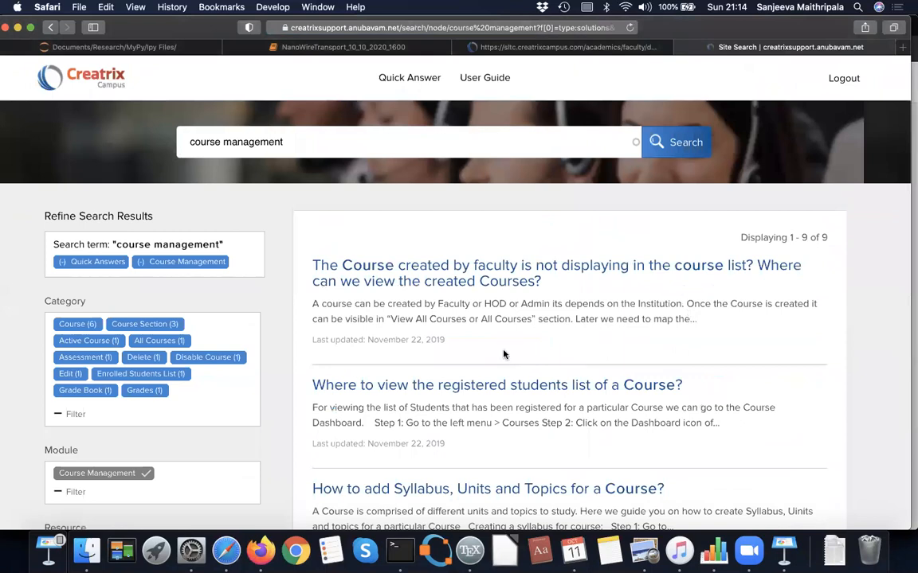
scroll(504, 355, down, 2)
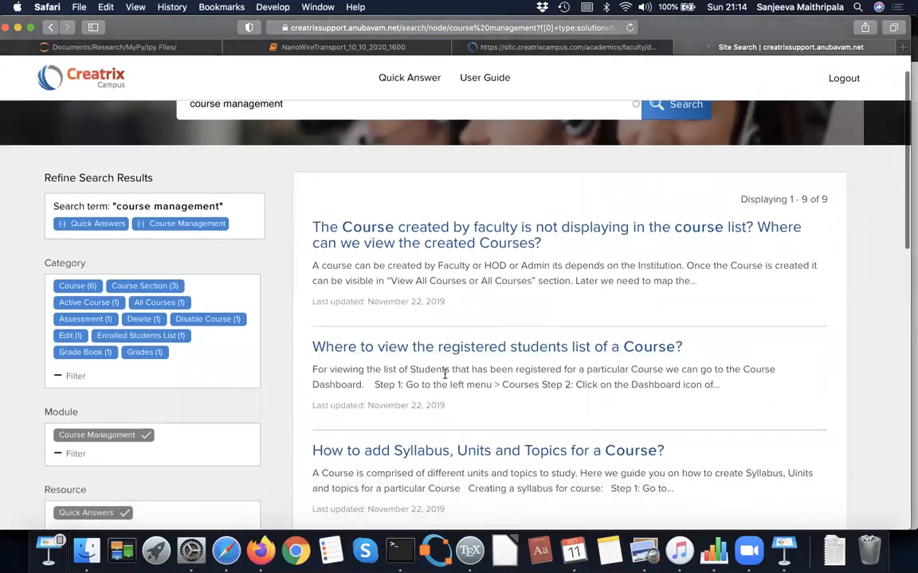
scroll(502, 396, down, 1)
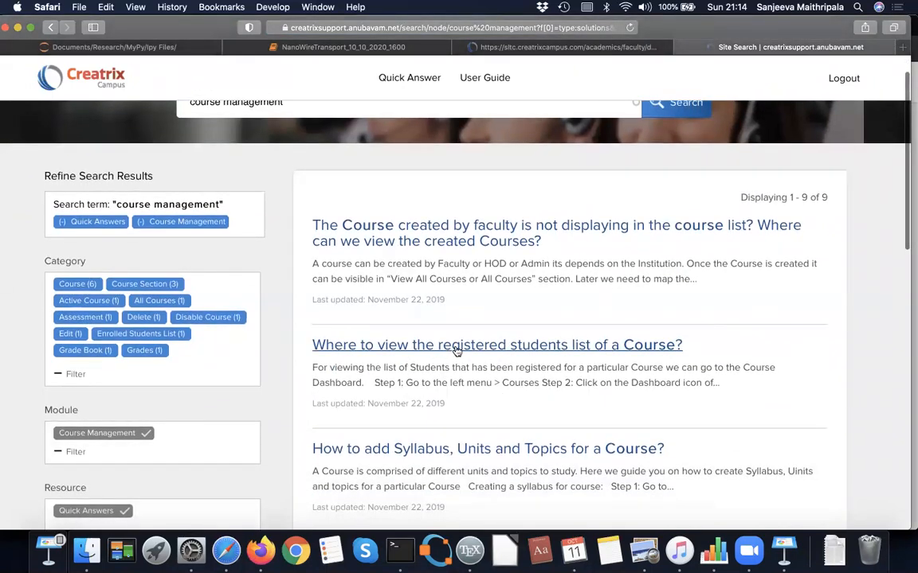
scroll(582, 360, down, 3)
scroll(580, 361, up, 5)
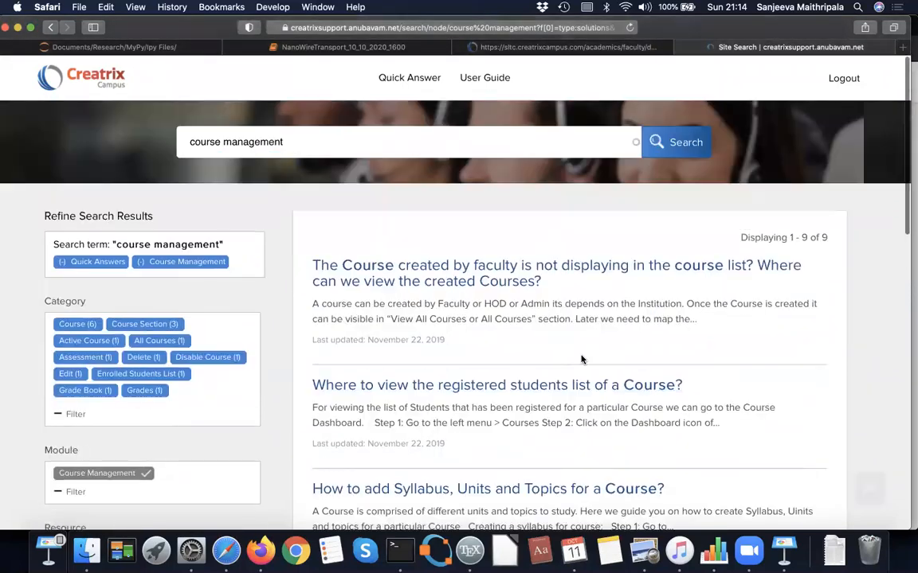
Find the LMS guide among the User Guides and open it
click(481, 79)
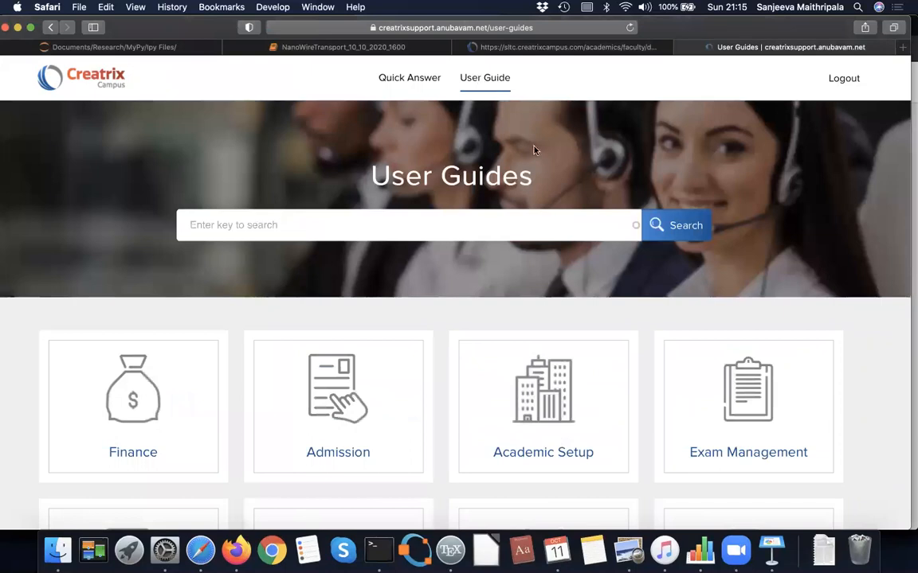
scroll(605, 335, down, 5)
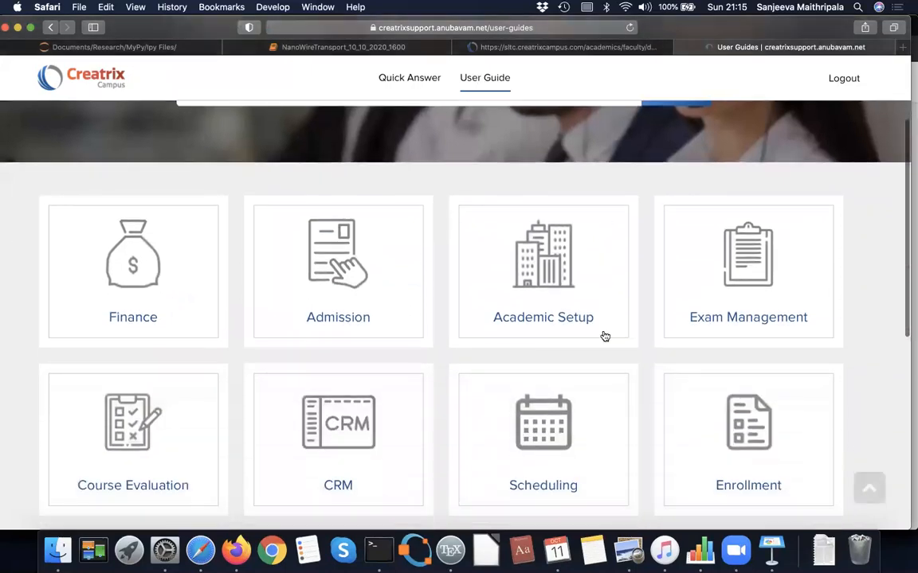
scroll(605, 336, down, 1)
scroll(604, 336, down, 3)
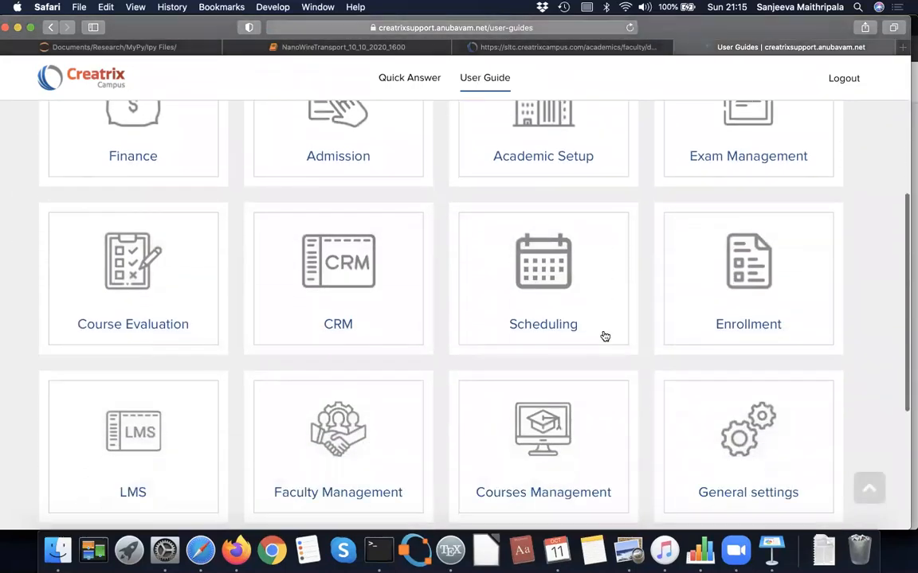
click(131, 350)
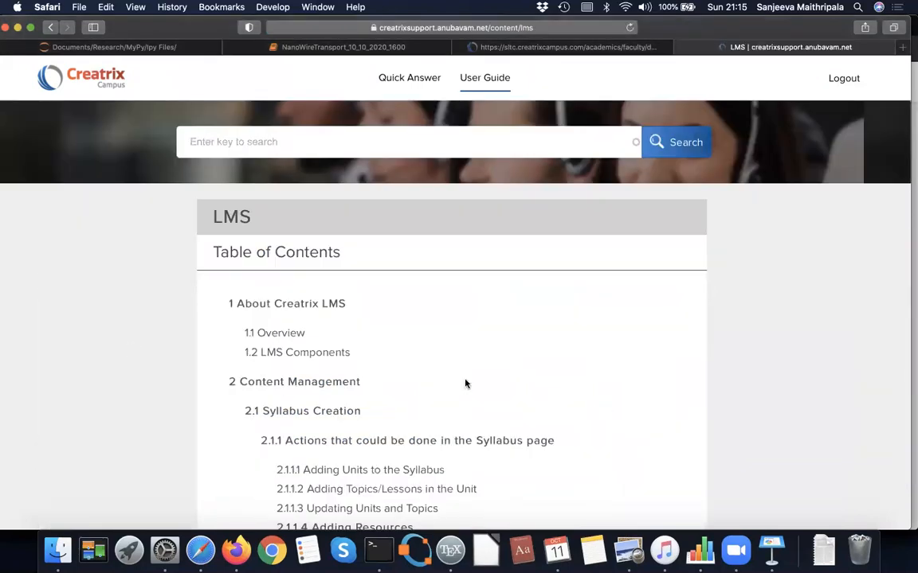
Look through the LMS guide's table of contents, from Content Management to Lesson Planner / Syllabus Tracker
scroll(537, 402, down, 4)
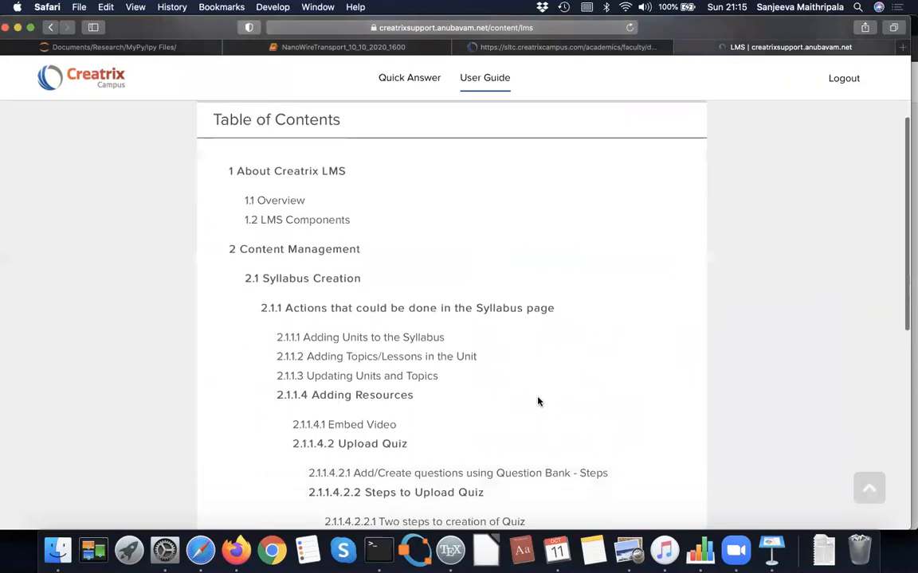
scroll(538, 402, down, 4)
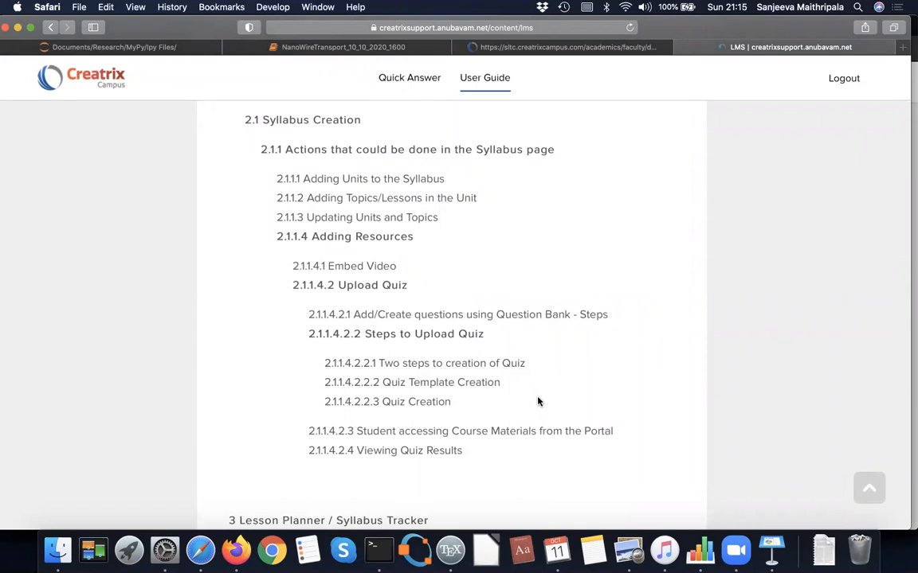
scroll(538, 402, down, 2)
scroll(537, 403, up, 1)
scroll(538, 403, down, 5)
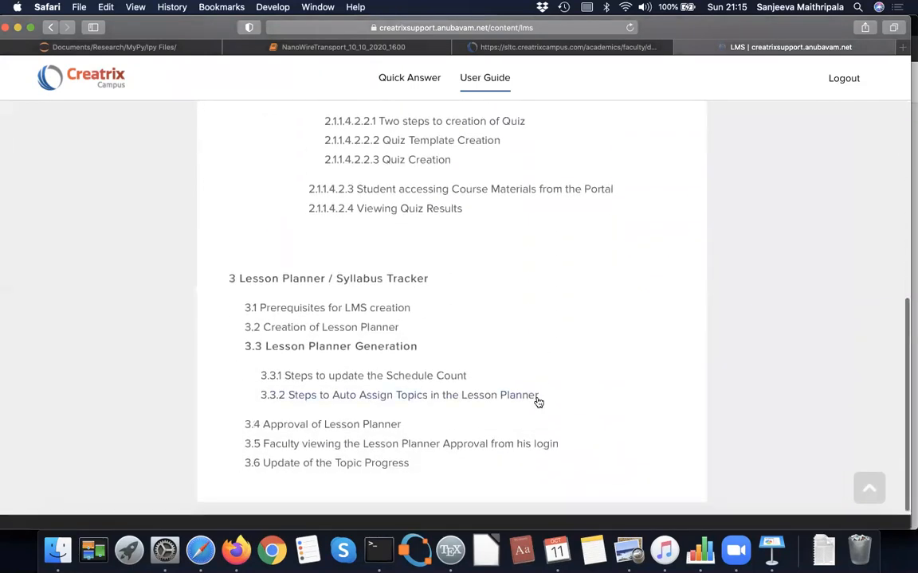
scroll(537, 402, up, 10)
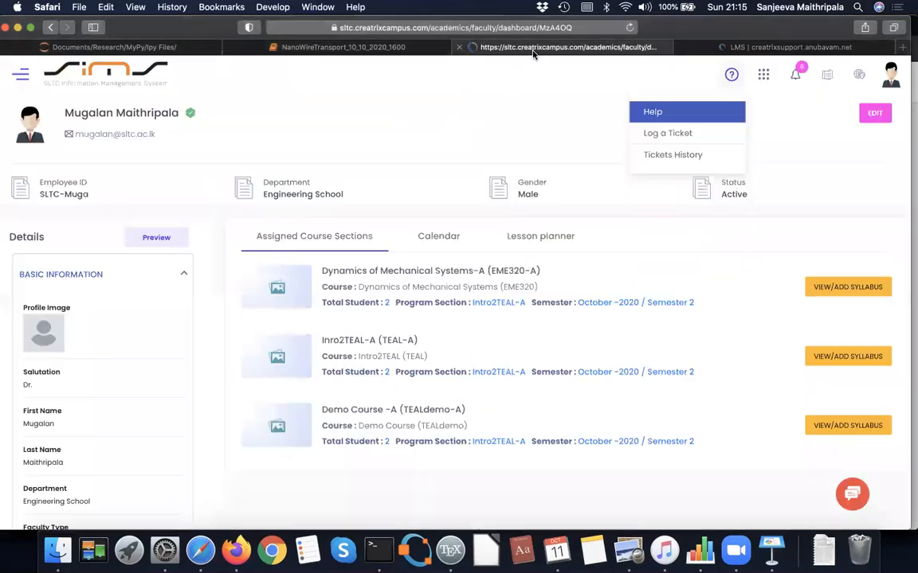
Return to the faculty dashboard, close the help options and try out the floating chat overlay
click(482, 49)
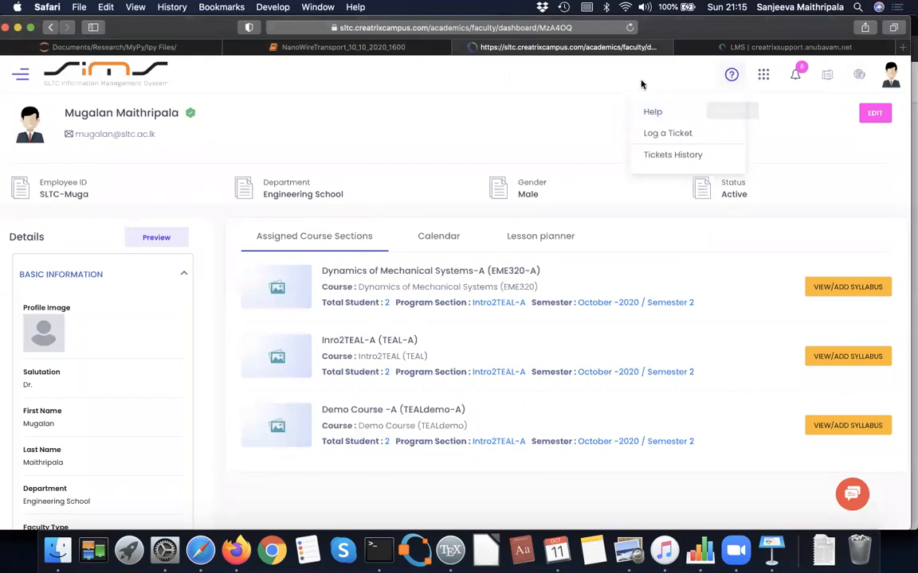
click(562, 82)
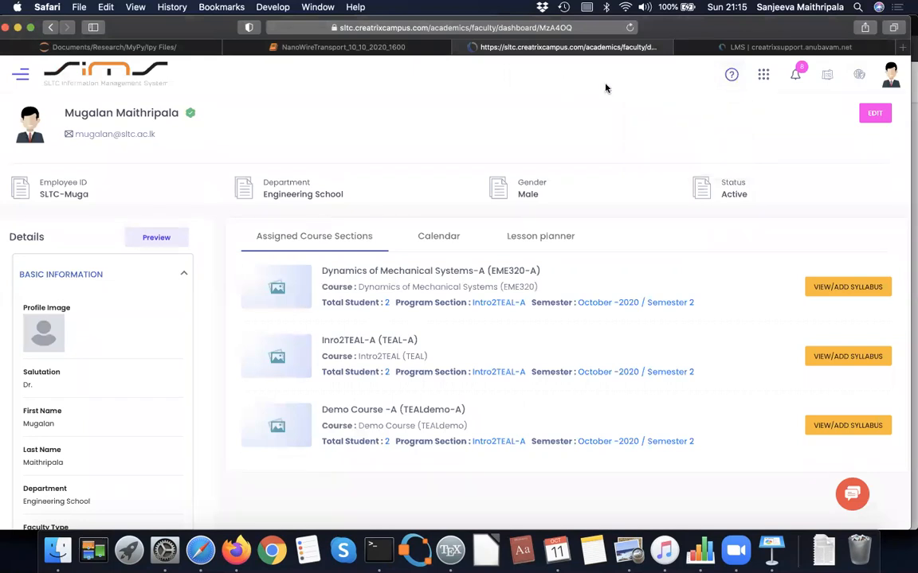
click(849, 493)
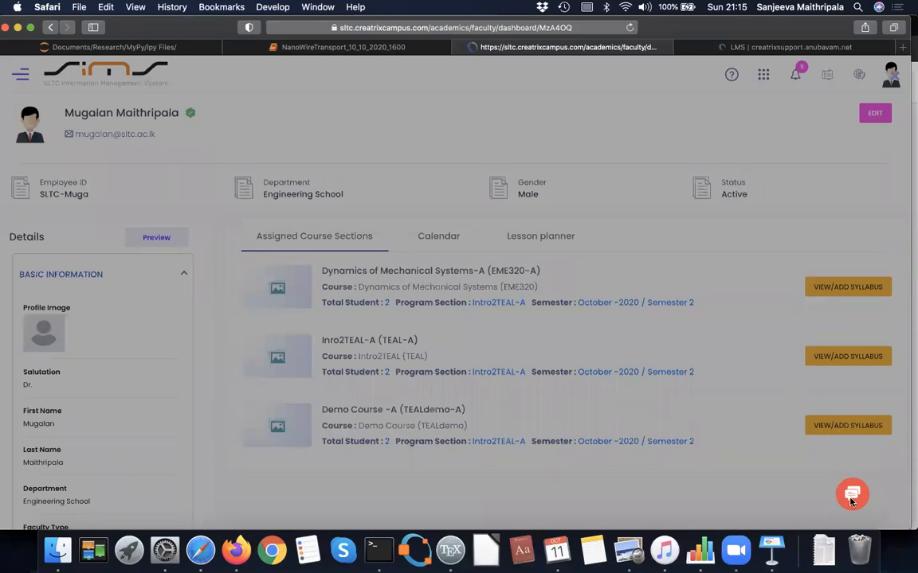
click(894, 78)
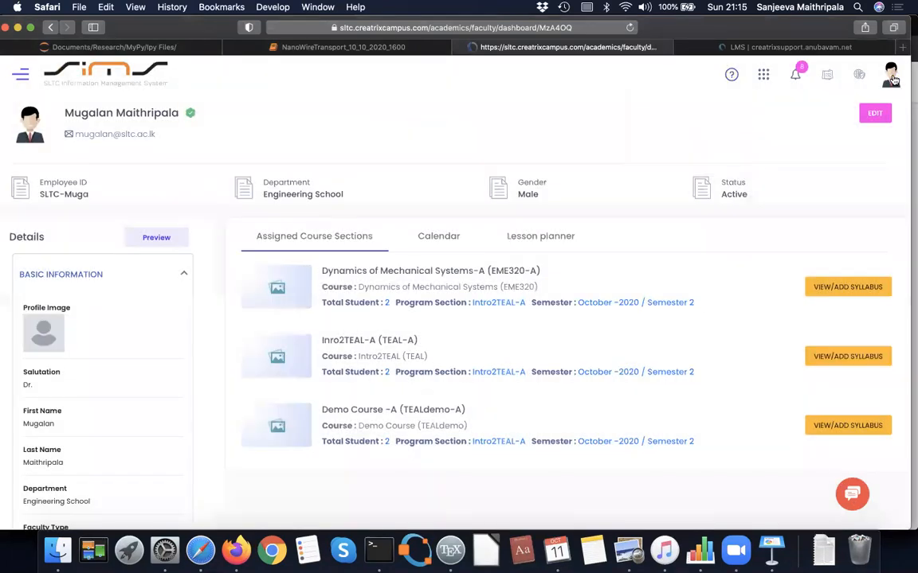
click(851, 497)
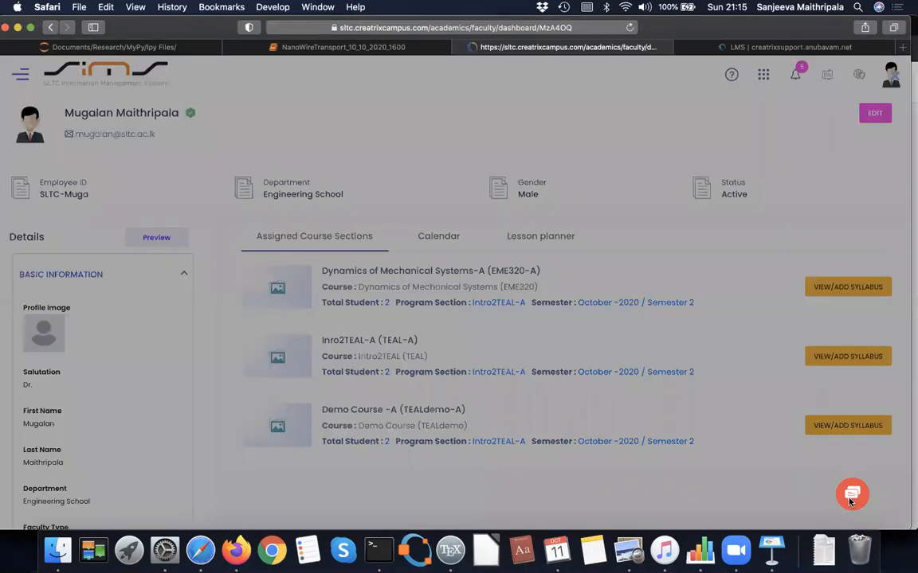
click(895, 77)
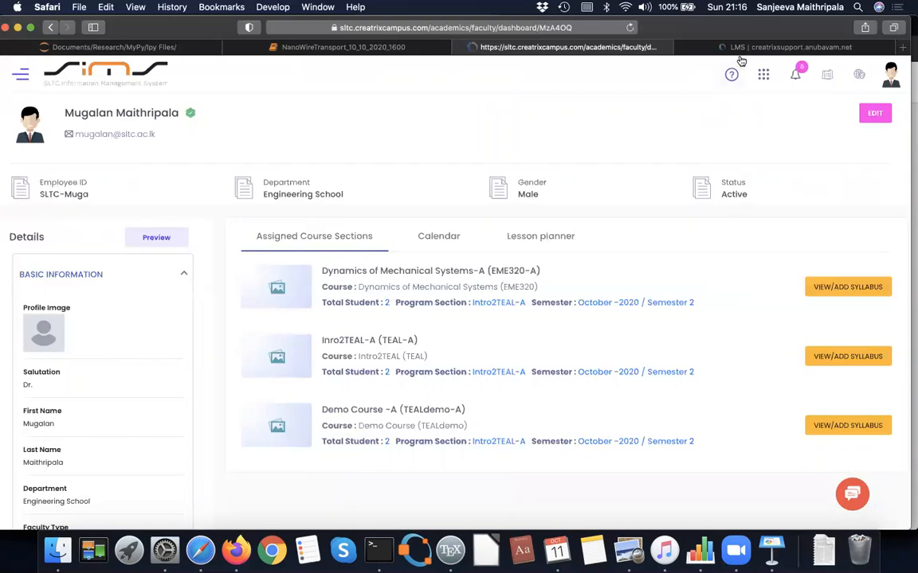
click(853, 499)
Check the available apps once more and close the app list
click(763, 76)
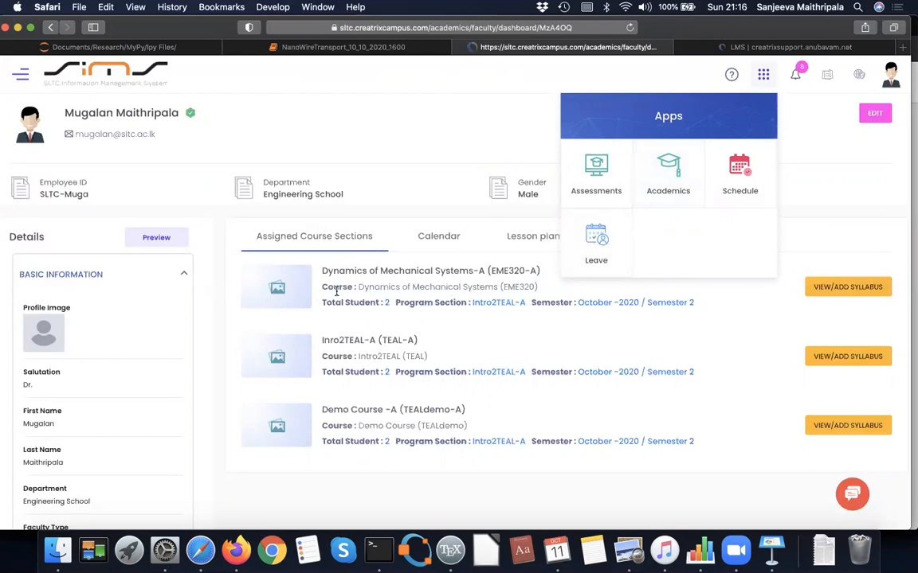
click(472, 112)
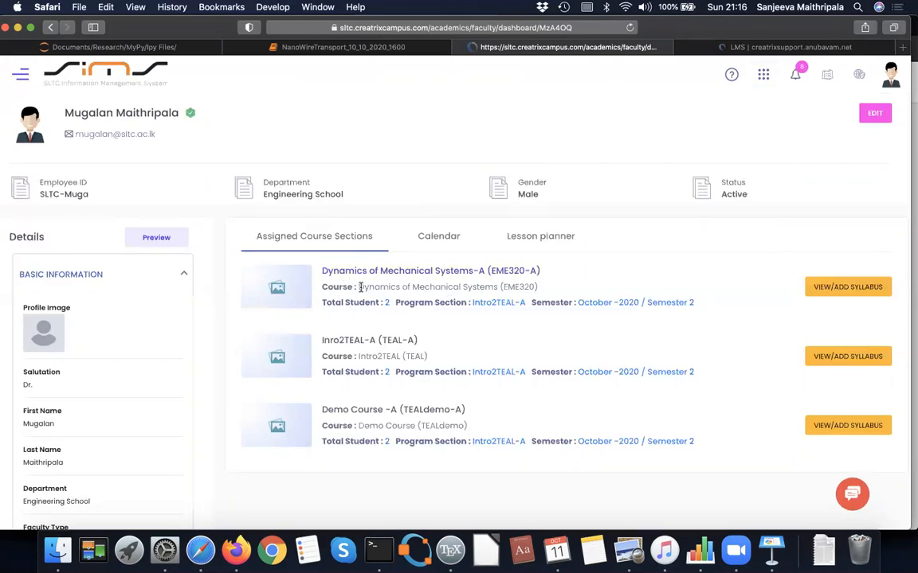
View the dashboard's Calendar and Lesson planner, and return to Assigned Course Sections
click(450, 239)
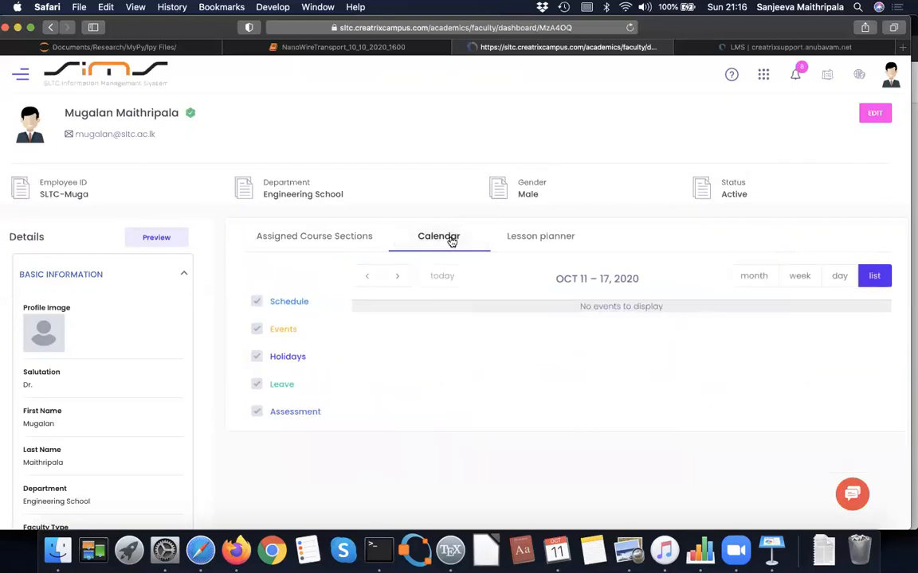
click(541, 243)
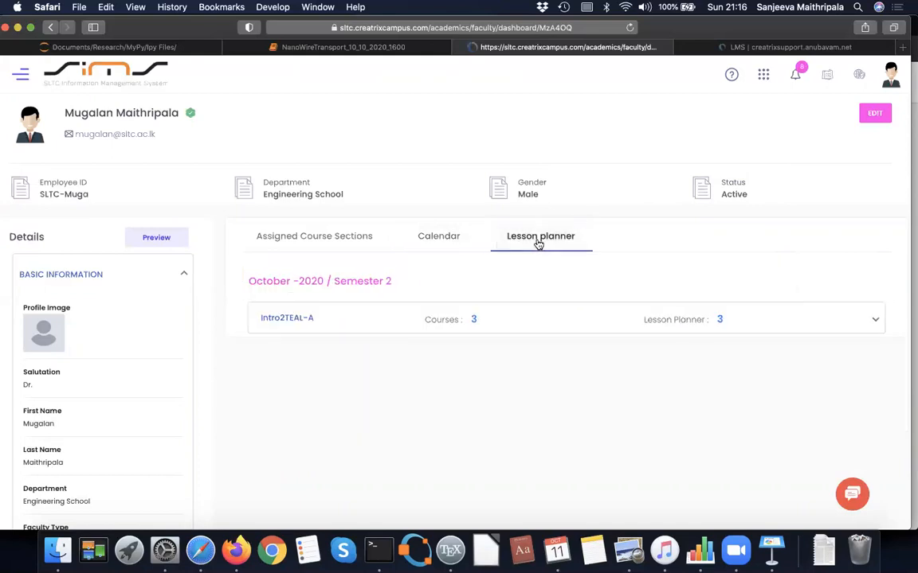
click(333, 234)
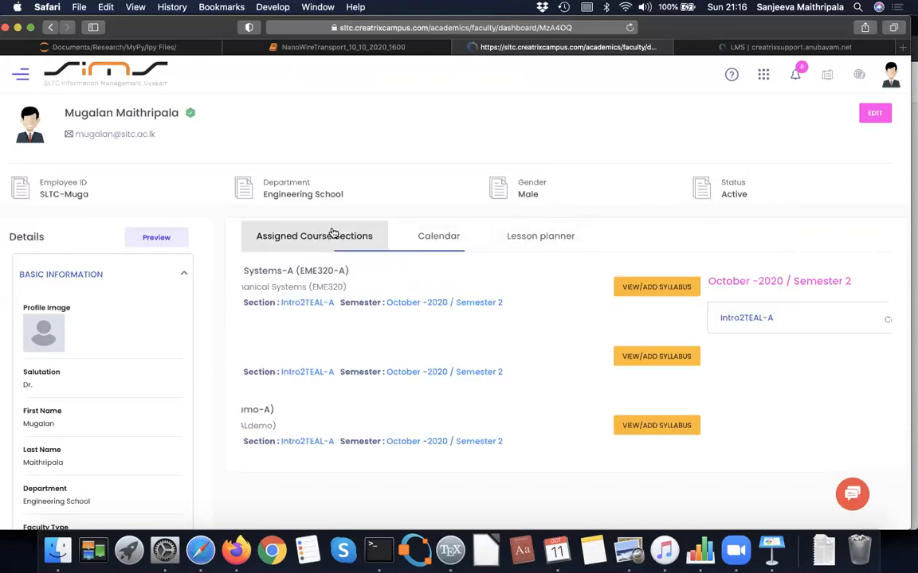
Open the academics course list from the available apps and check the additional actions offered for Demo Course
click(763, 75)
click(680, 174)
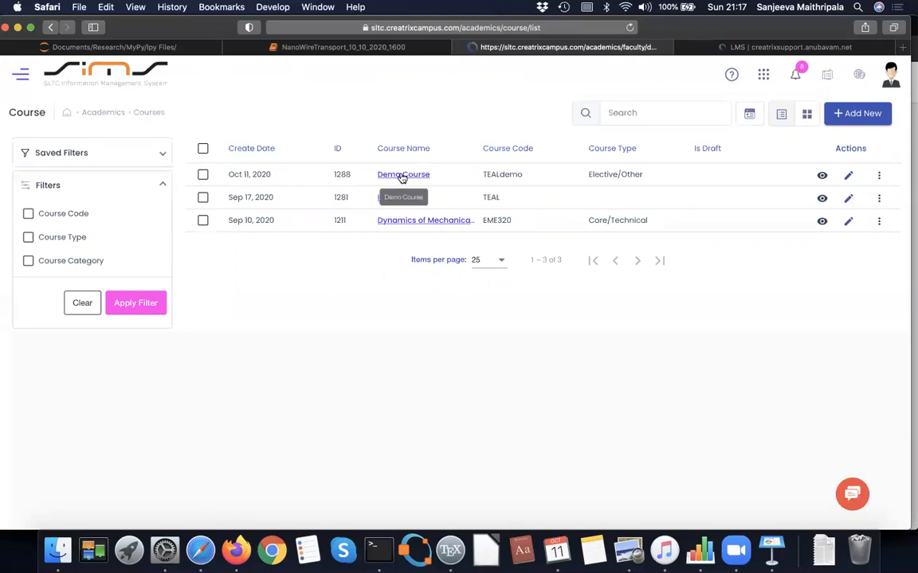
click(881, 178)
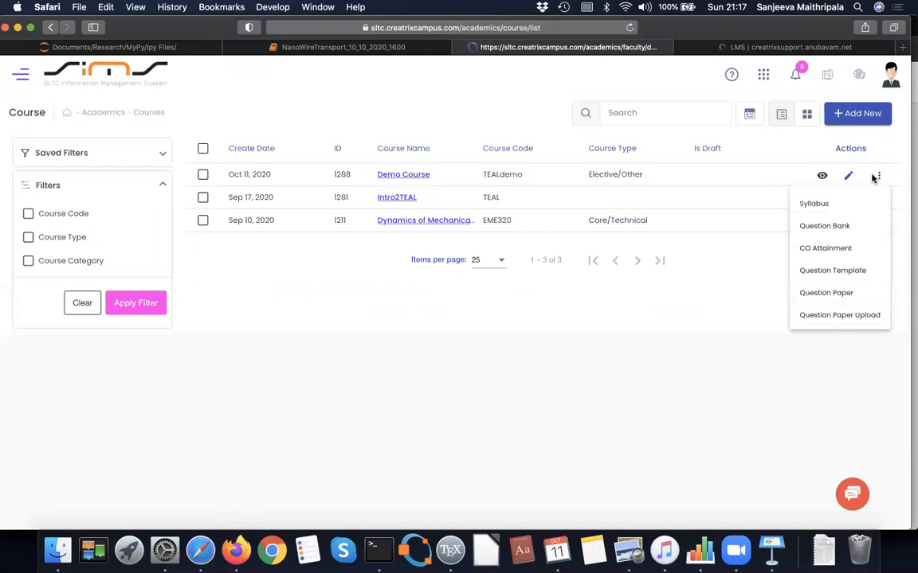
click(775, 153)
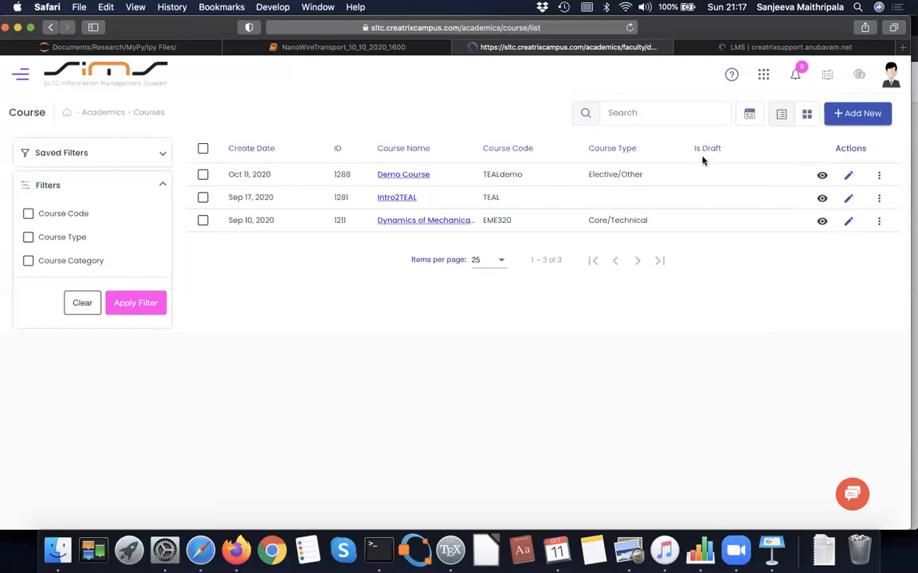
Open Demo Course for editing, deselect and reselect its CE1201 assessment pattern, and submit the course details
click(848, 178)
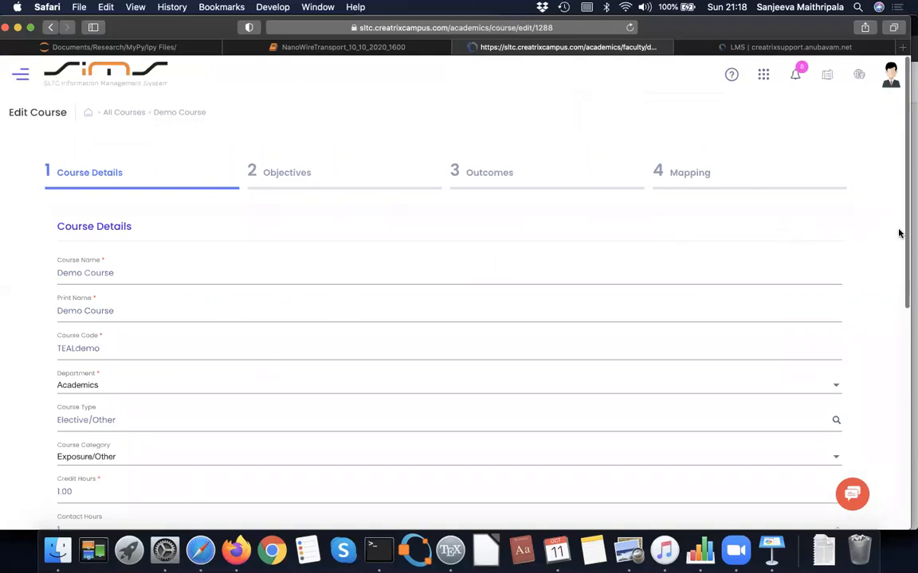
drag(904, 240, 905, 454)
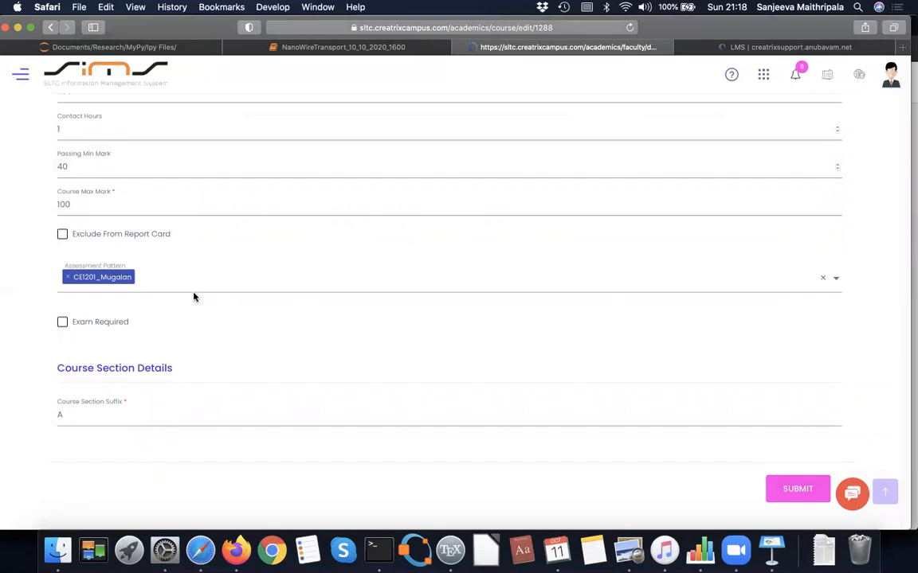
click(836, 281)
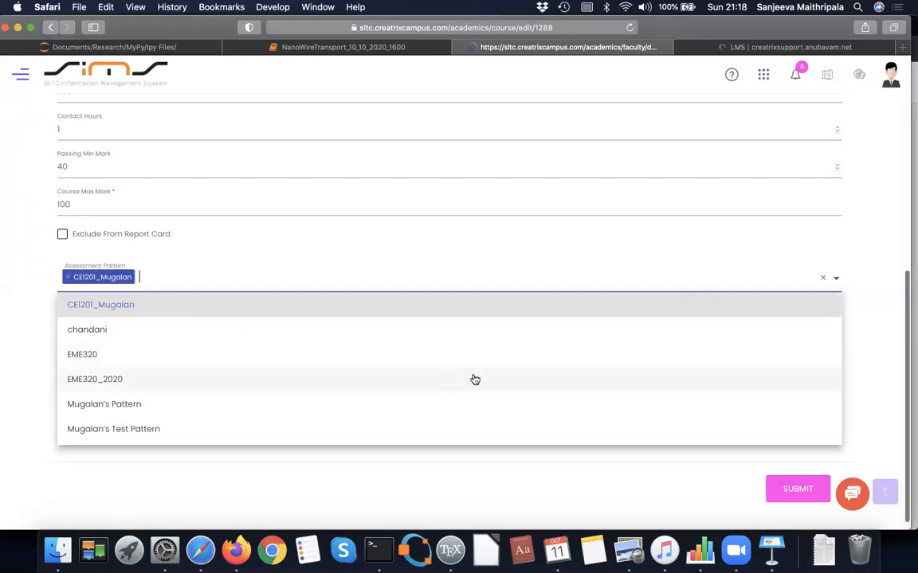
click(109, 305)
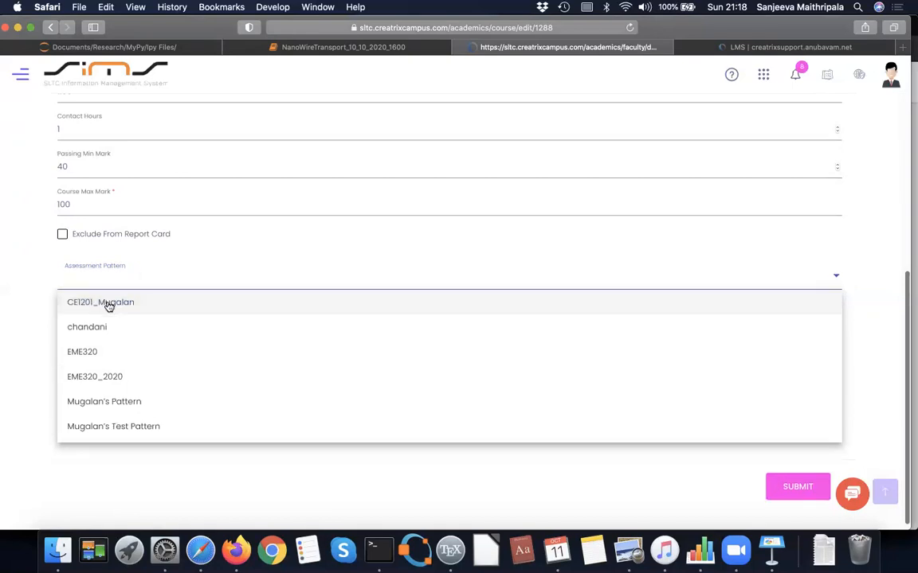
click(110, 305)
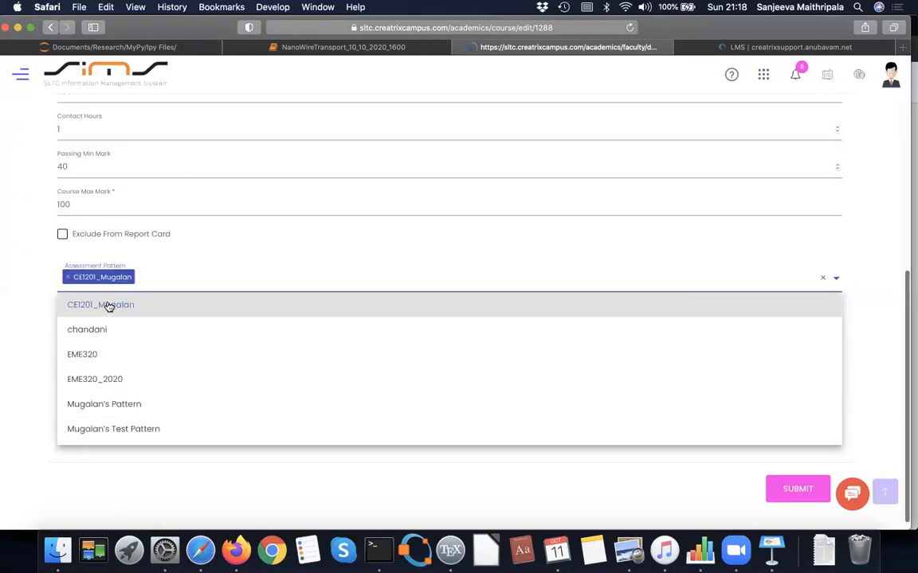
click(871, 318)
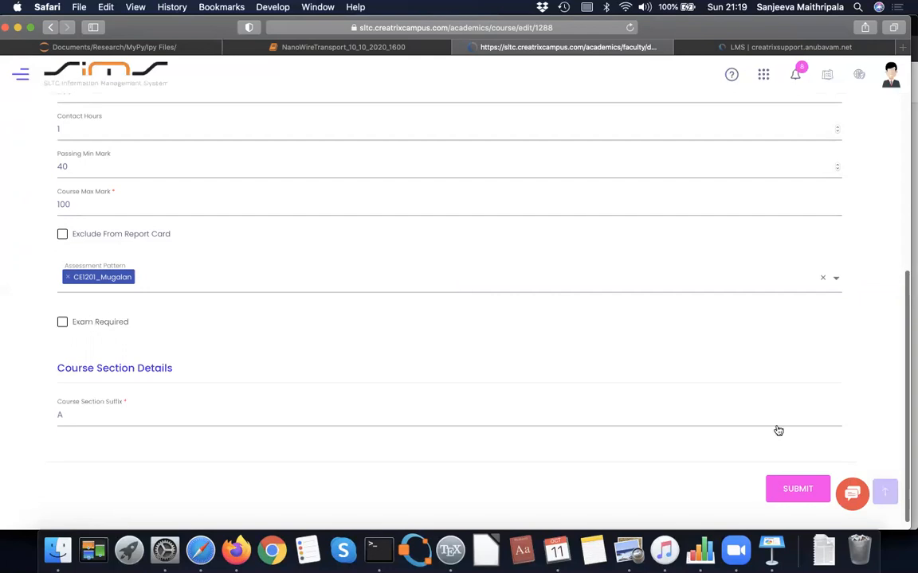
click(797, 494)
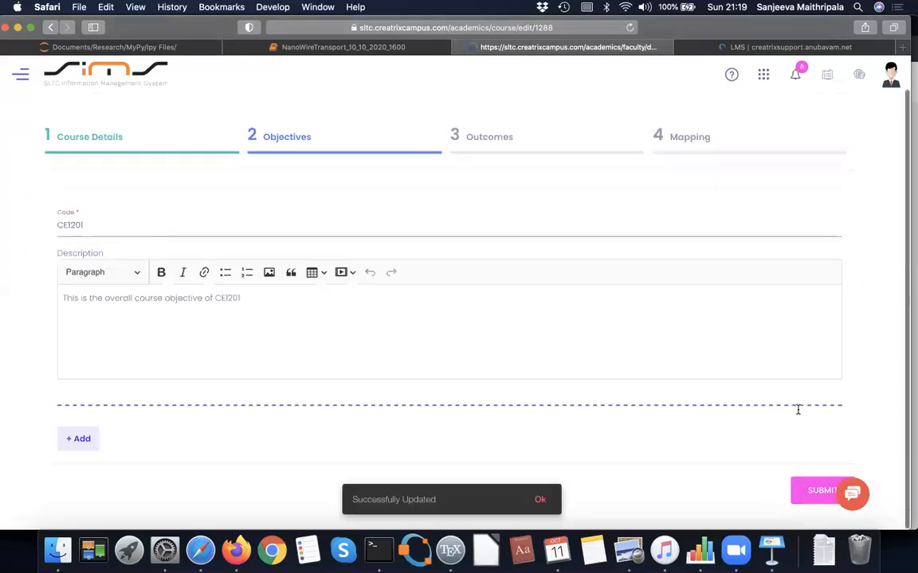
Set the course objective's code to CE1201_OverallObjective and check its description
scroll(798, 409, up, 2)
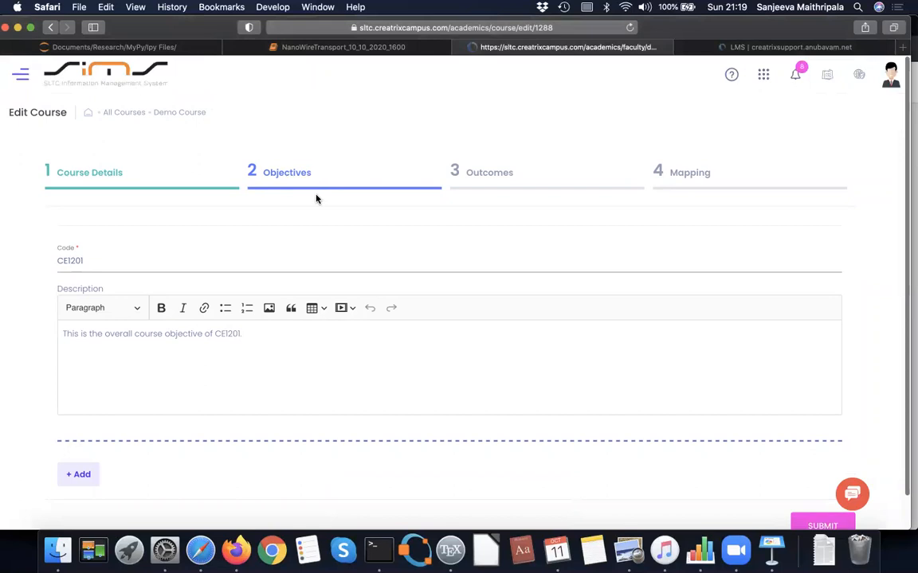
scroll(336, 274, down, 2)
scroll(336, 274, up, 2)
click(91, 260)
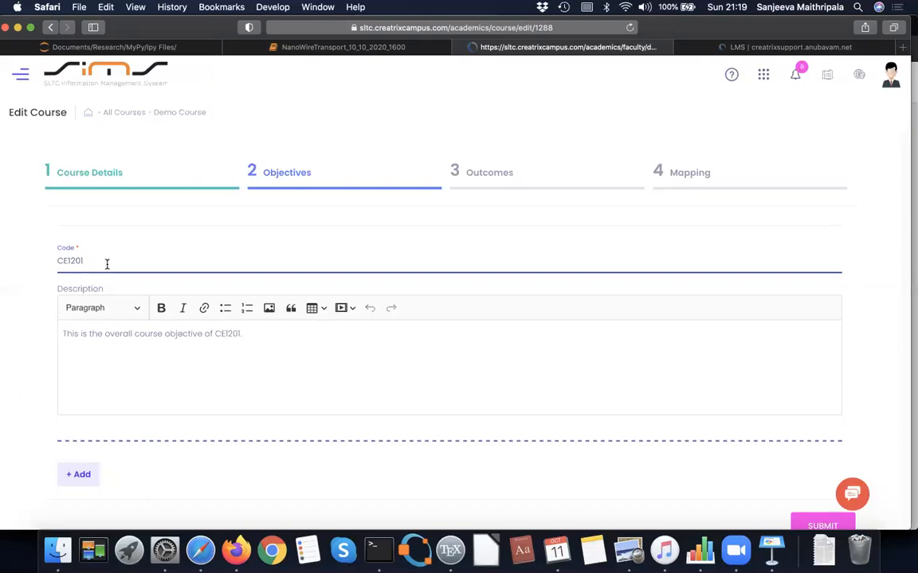
text(_OverallObjective)
click(62, 334)
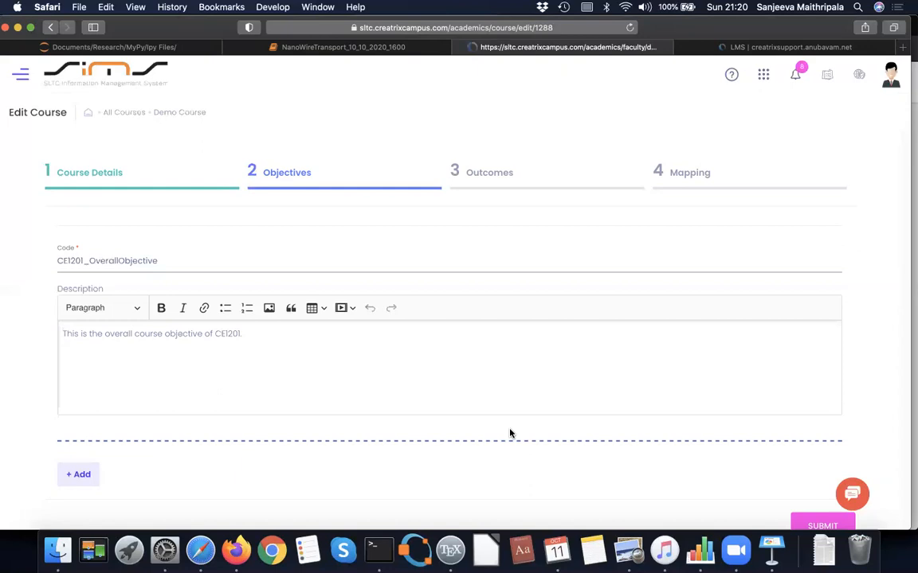
click(126, 363)
scroll(364, 362, down, 2)
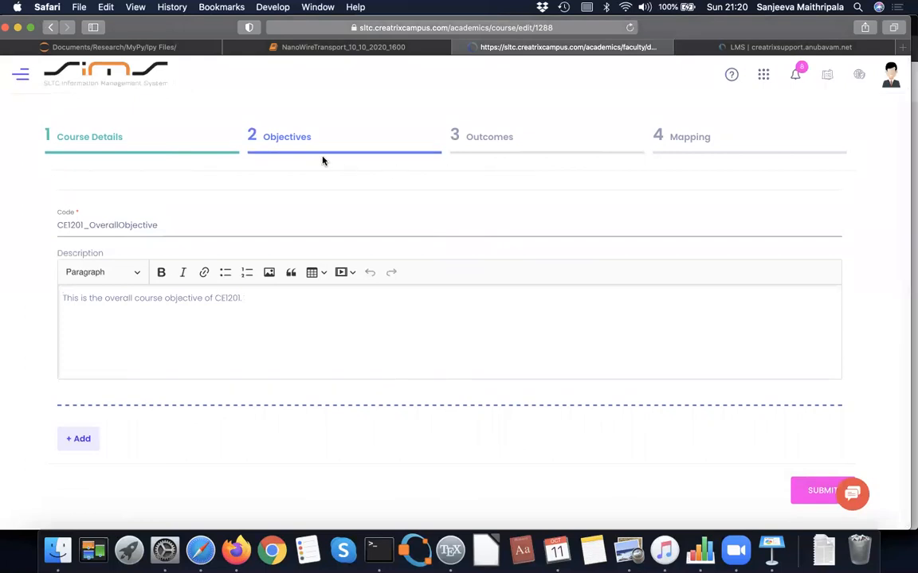
Switch to Preview and review the CE1201 sample module outline's course administration, learning outcomes and outline syllabus
click(634, 557)
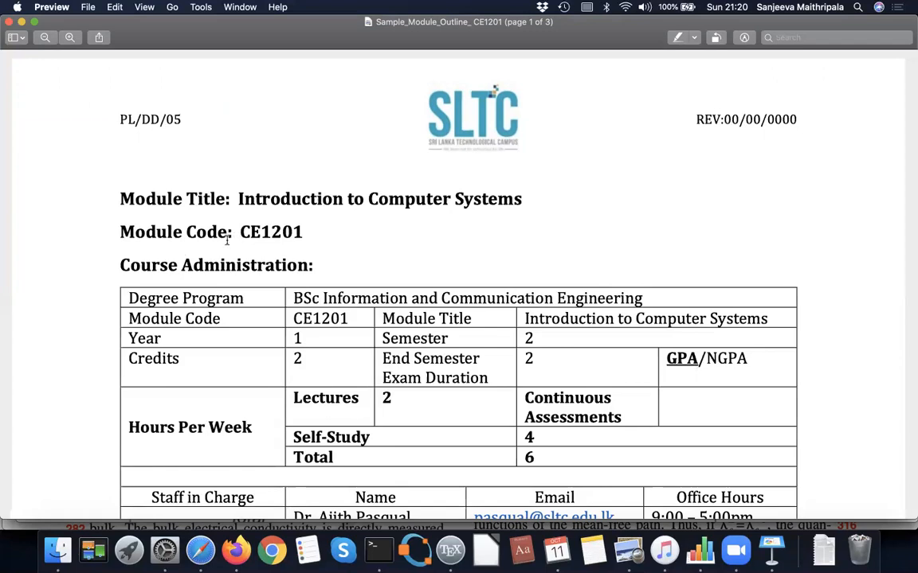
scroll(384, 255, down, 2)
scroll(385, 255, down, 2)
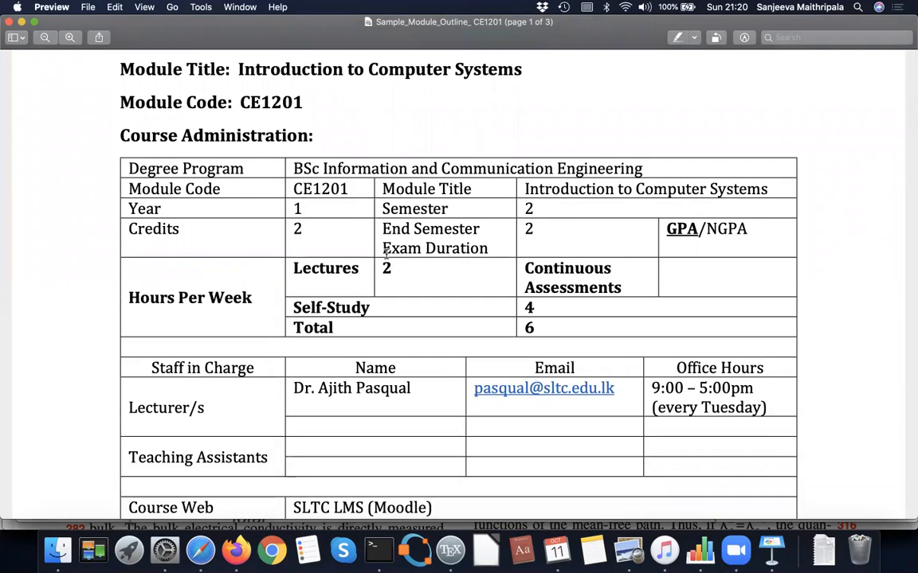
scroll(385, 253, down, 10)
scroll(386, 253, down, 4)
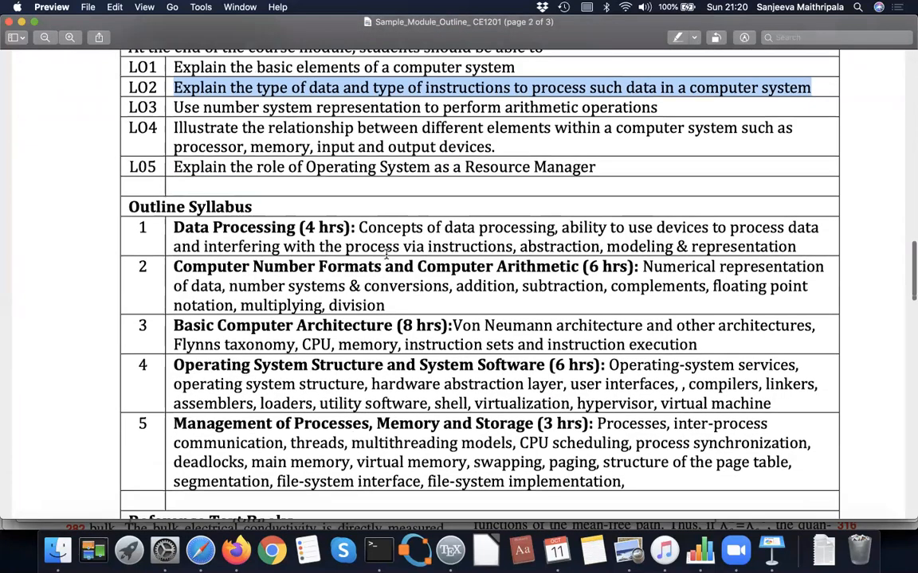
click(71, 155)
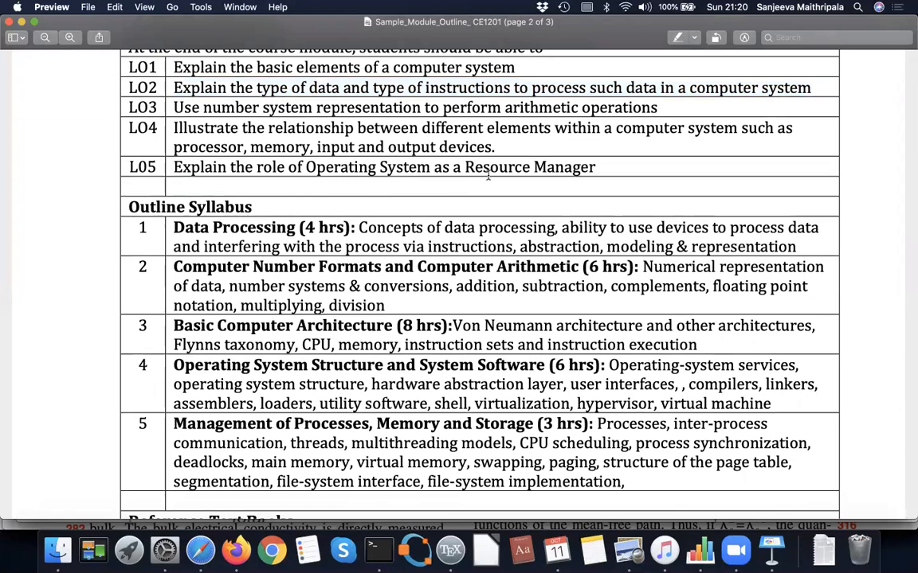
scroll(491, 180, down, 3)
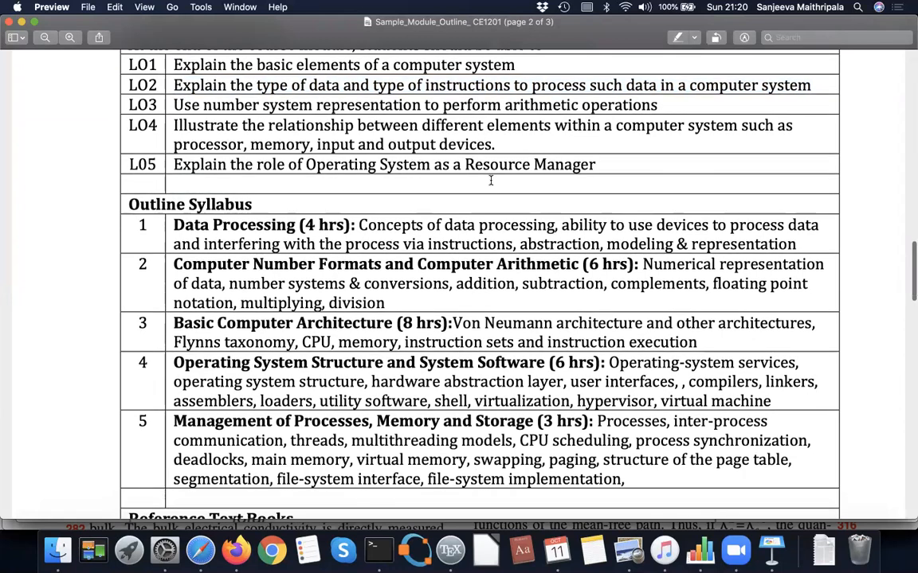
scroll(490, 181, down, 8)
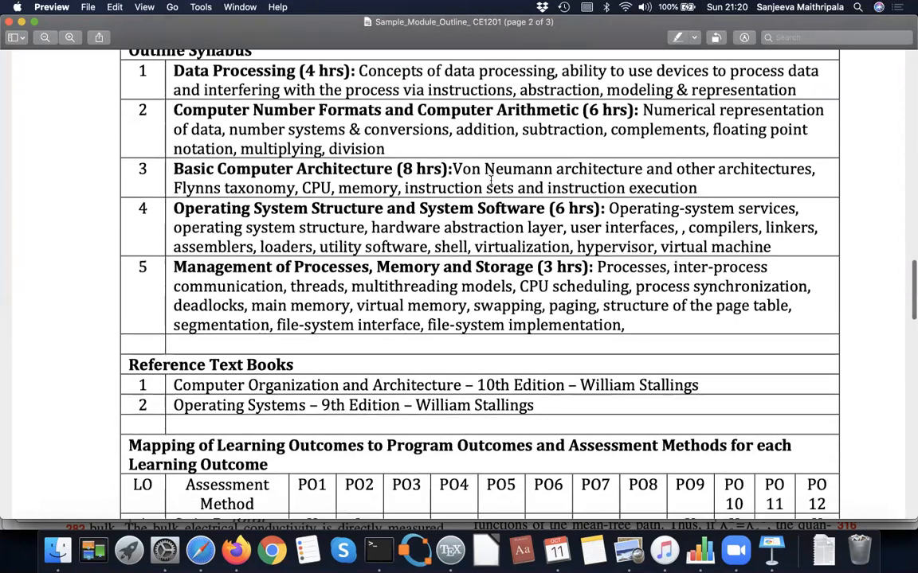
scroll(491, 181, up, 15)
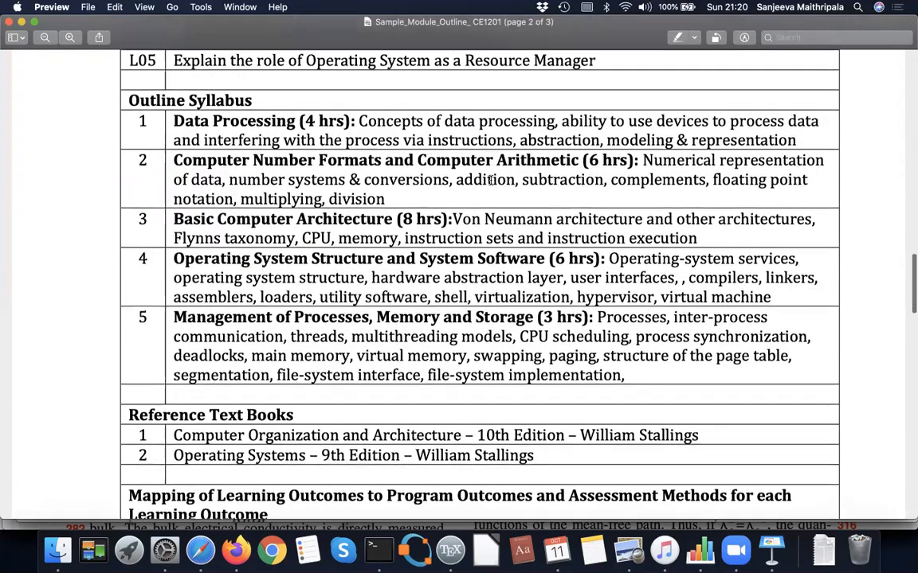
scroll(490, 181, down, 1)
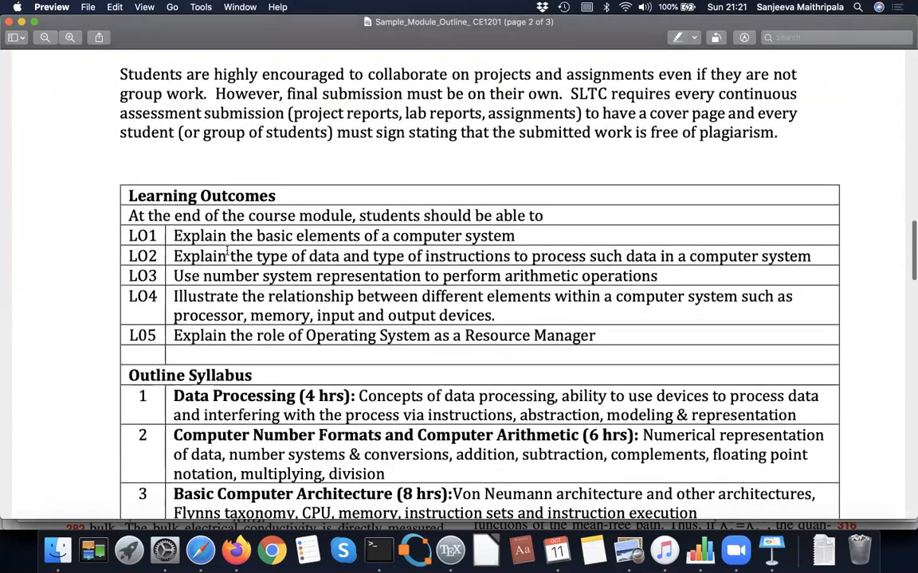
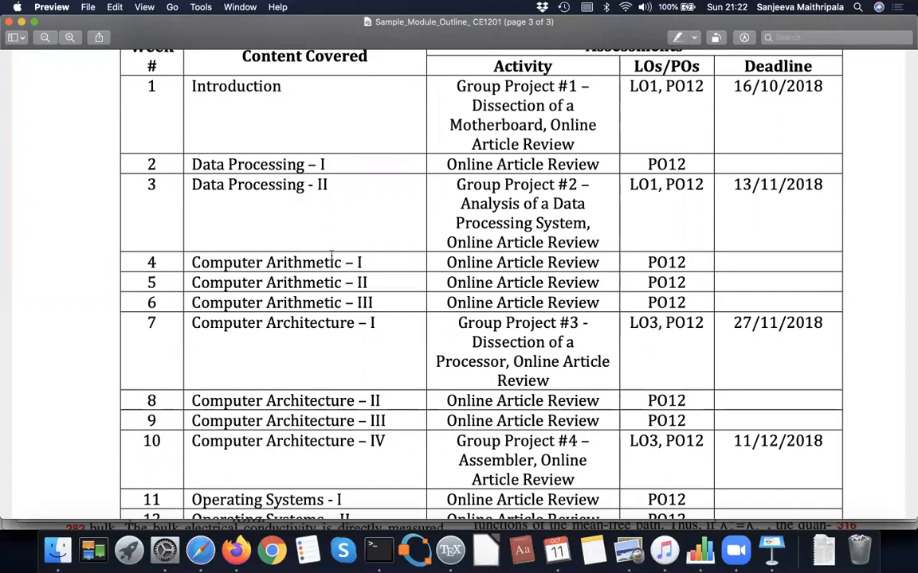
Look through the module outline's Course Schedule, covering the weekly content, assessment activities and deadlines
scroll(332, 255, up, 3)
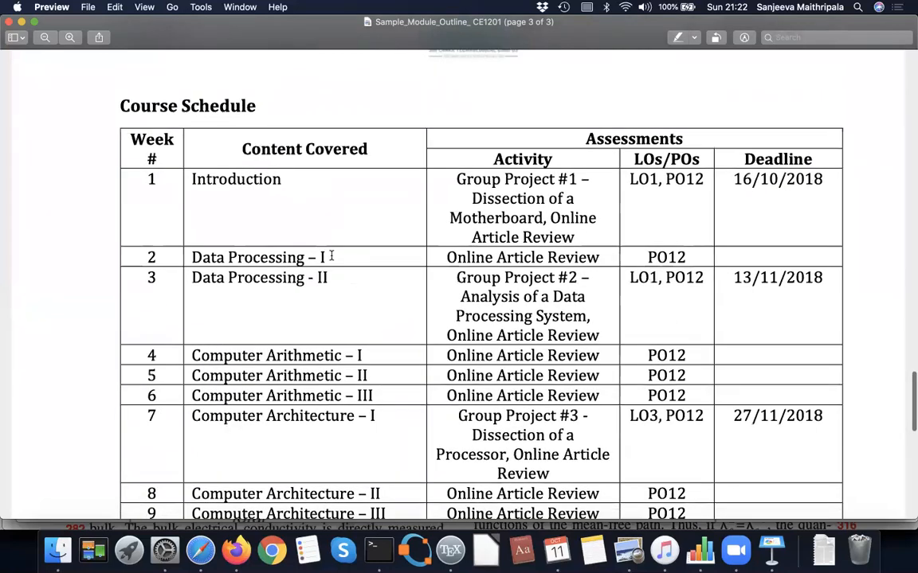
scroll(331, 255, down, 3)
scroll(331, 255, down, 10)
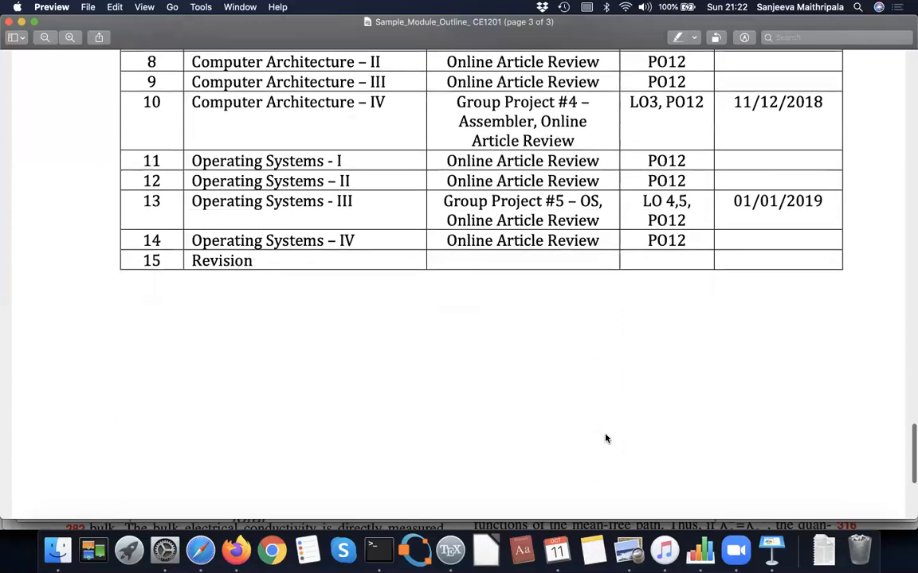
Return to Demo Course in Safari and submit its objectives
click(207, 555)
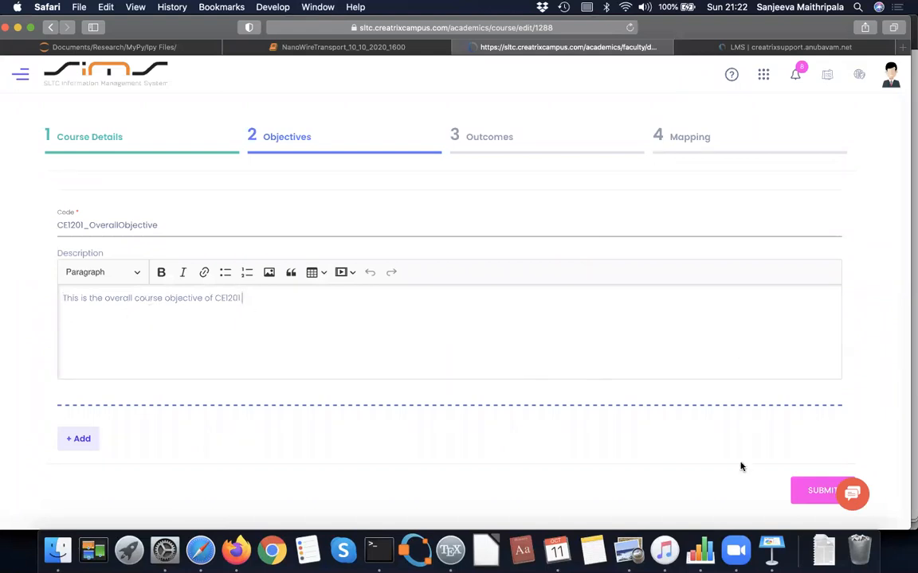
click(816, 490)
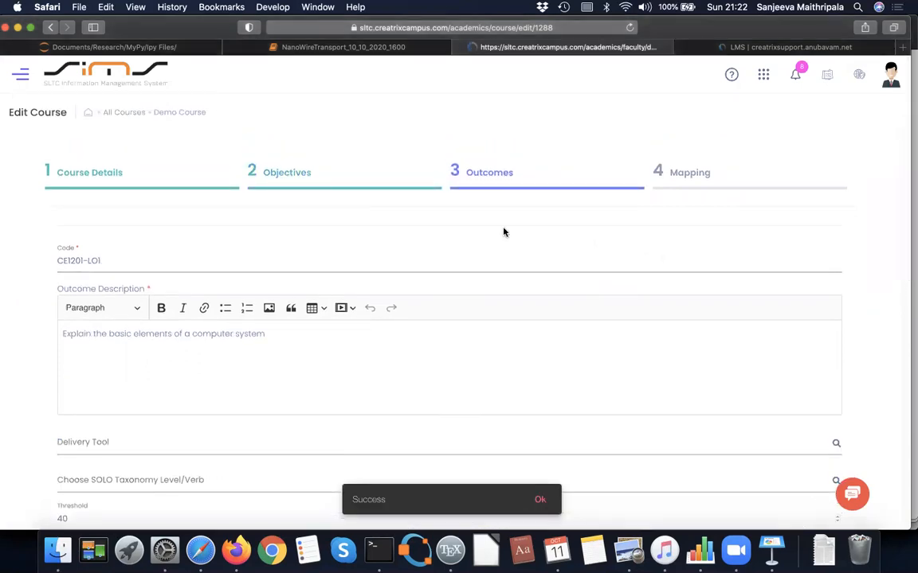
Compare the CE1201-LO1 and CE1201-LO2 outcome entries with the learning outcomes in Preview's module outline, and return to Safari
scroll(504, 232, down, 1)
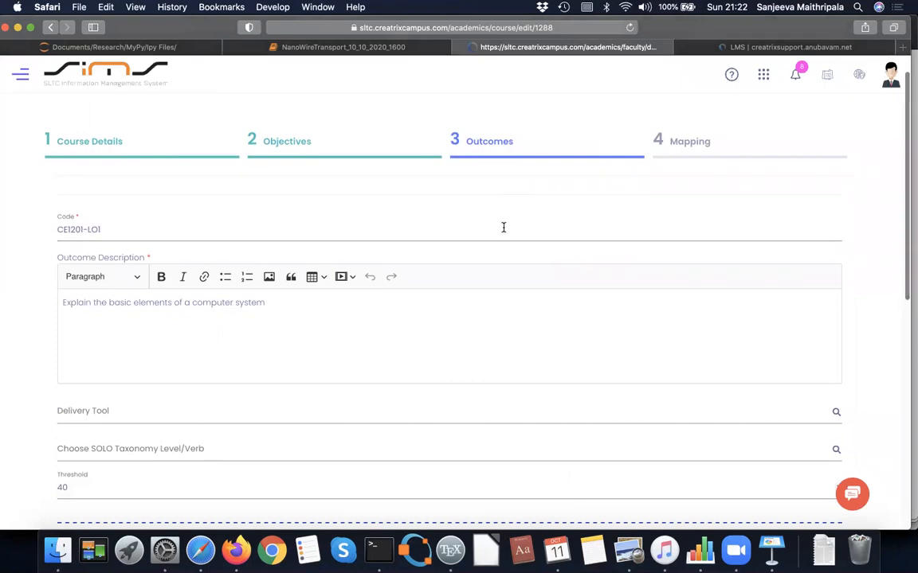
click(230, 231)
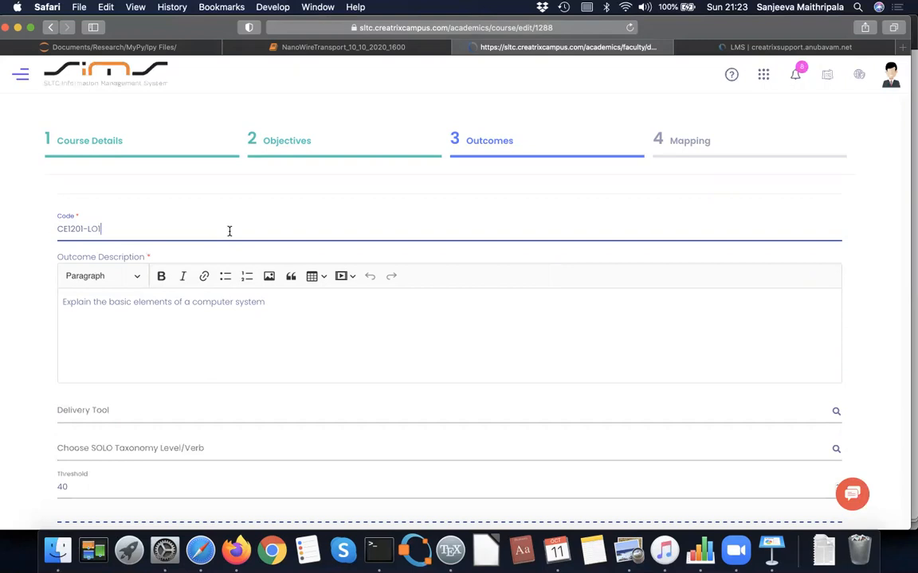
scroll(229, 231, down, 2)
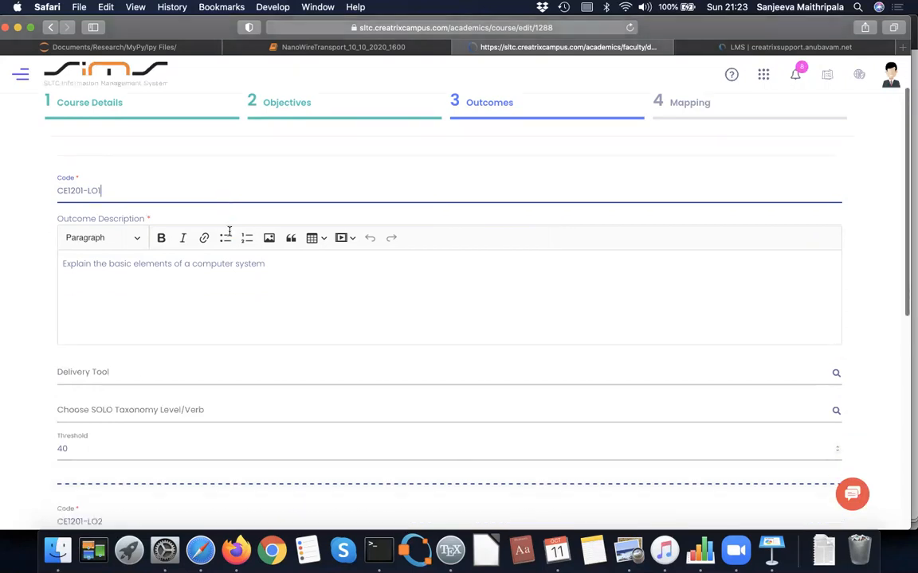
scroll(228, 231, down, 3)
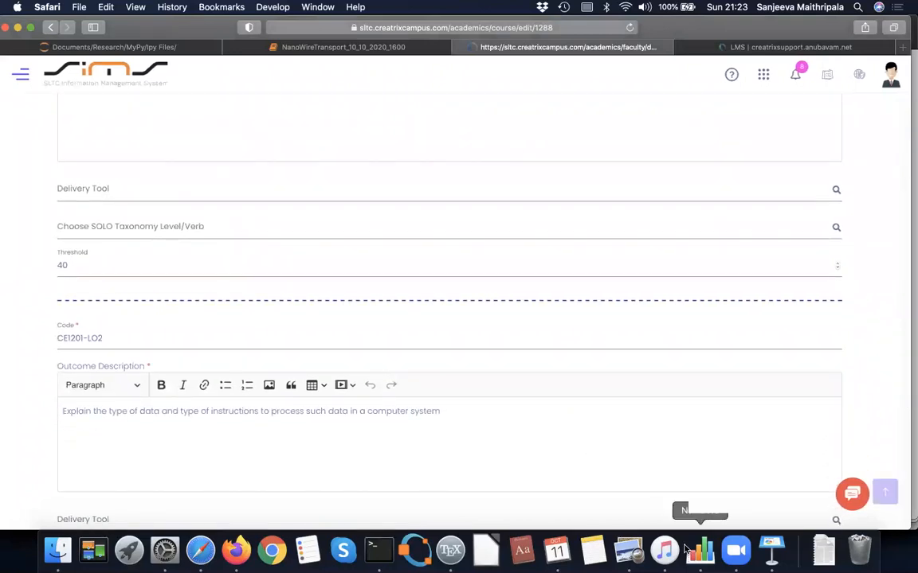
click(629, 549)
scroll(549, 322, up, 15)
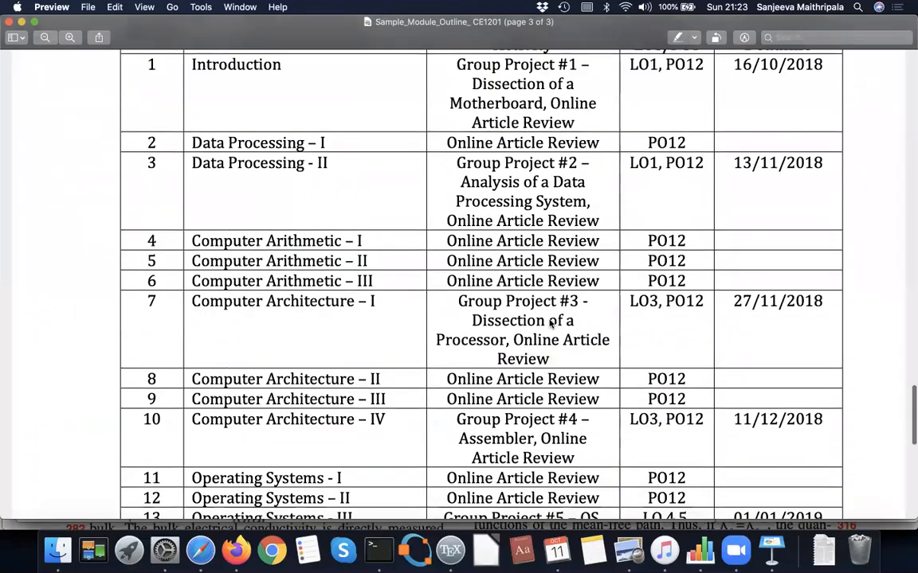
scroll(549, 322, up, 10)
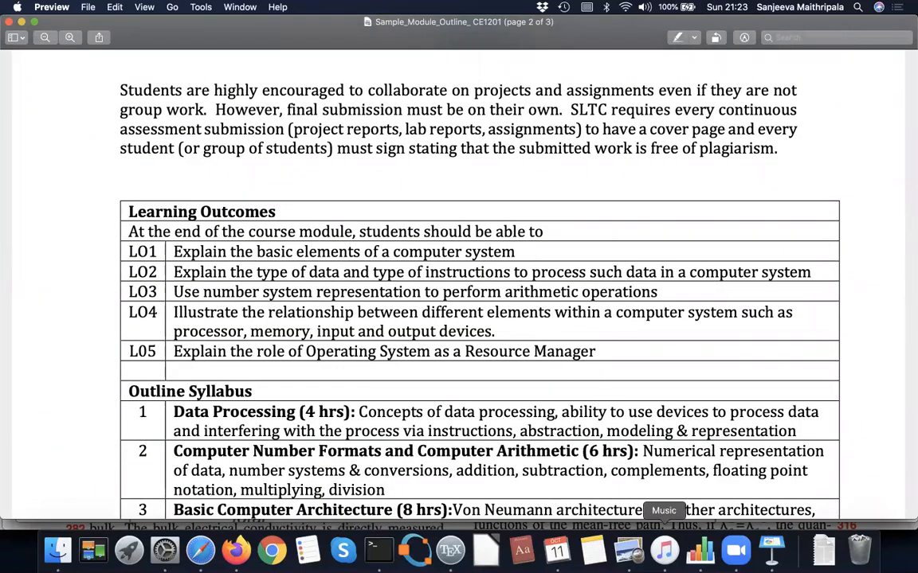
click(200, 549)
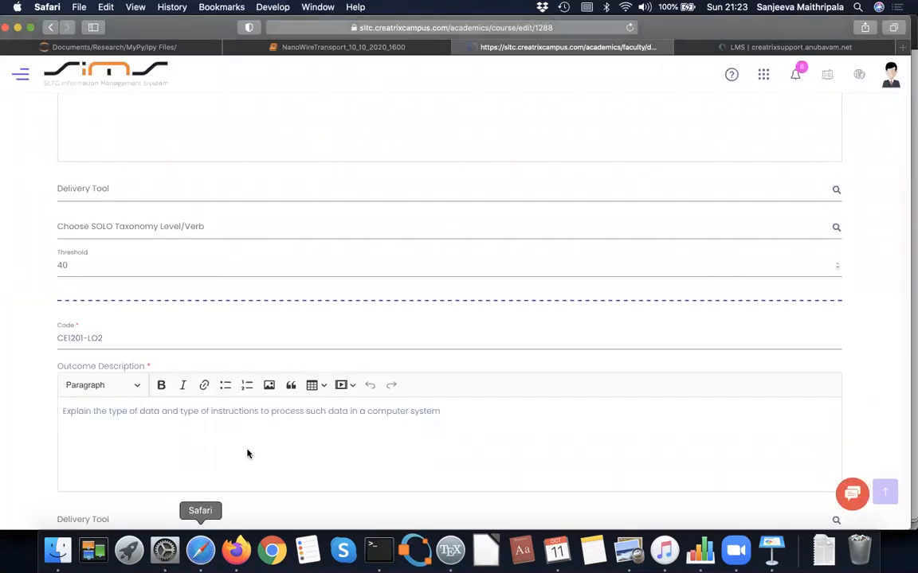
scroll(295, 297, up, 5)
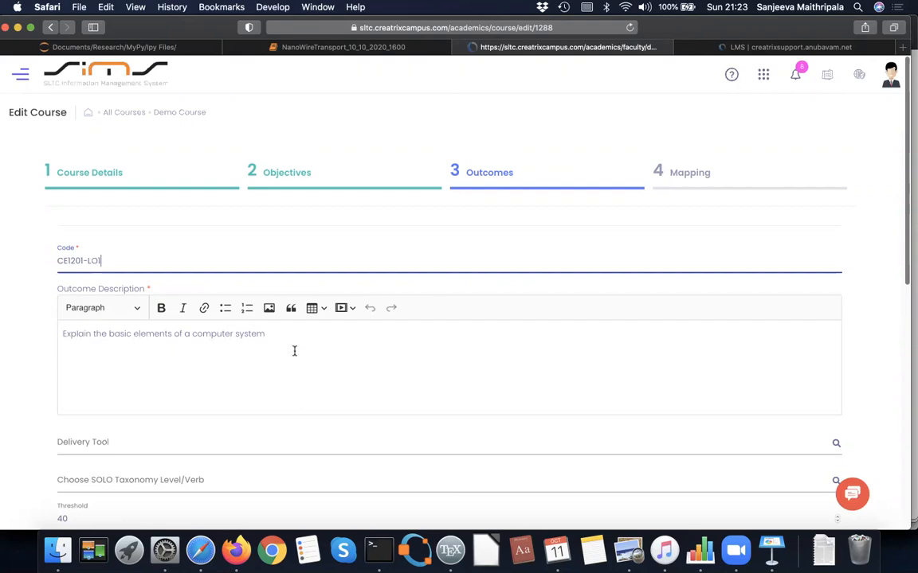
Check the Delivery Tool options for outcome CE1201-LO1
scroll(294, 351, down, 2)
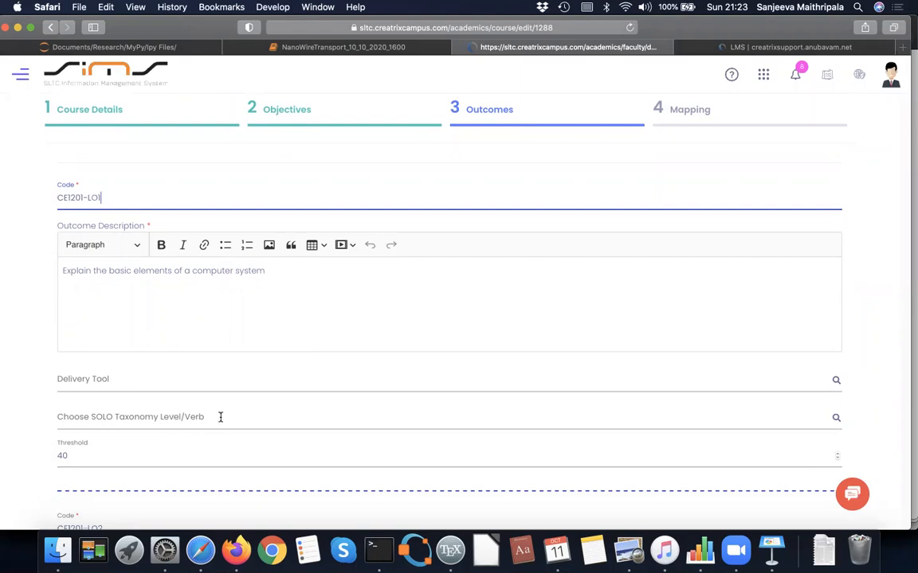
scroll(220, 416, down, 1)
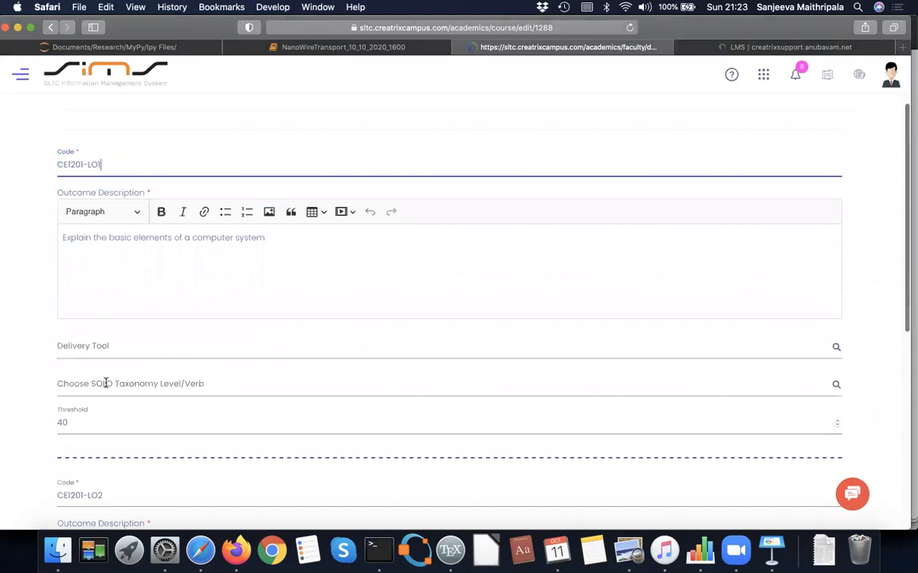
scroll(243, 399, up, 2)
click(242, 394)
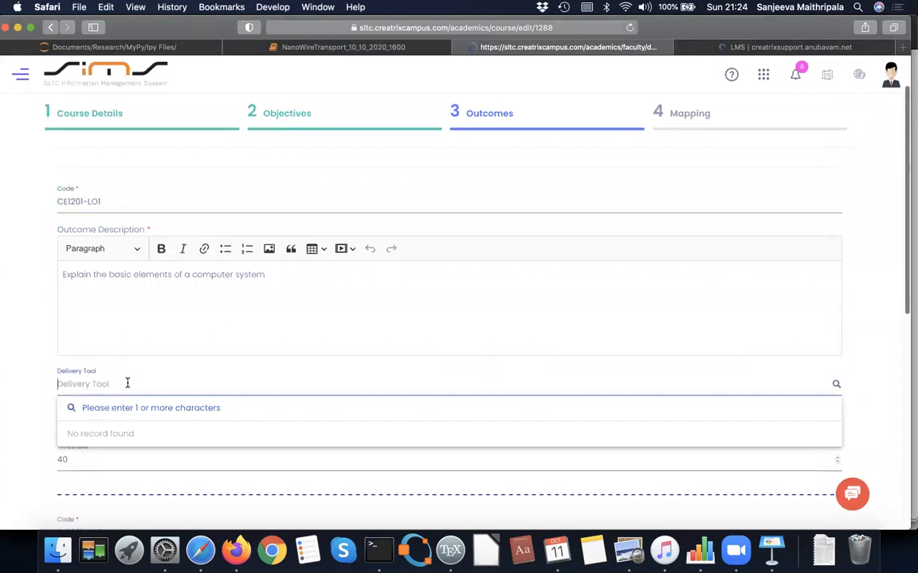
click(23, 376)
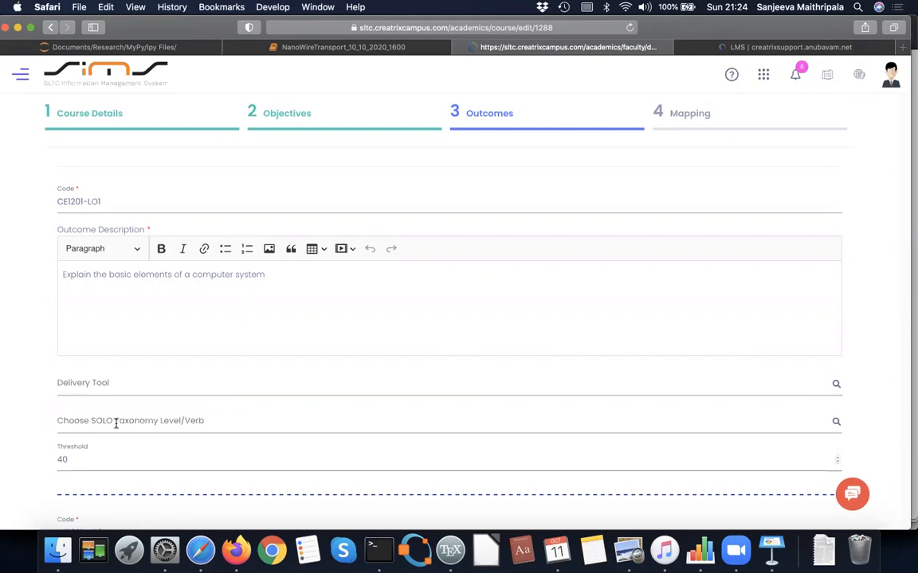
Browse the Multi-Structural verbs among the SOLO taxonomy options for outcome CE1201-LO1
click(209, 421)
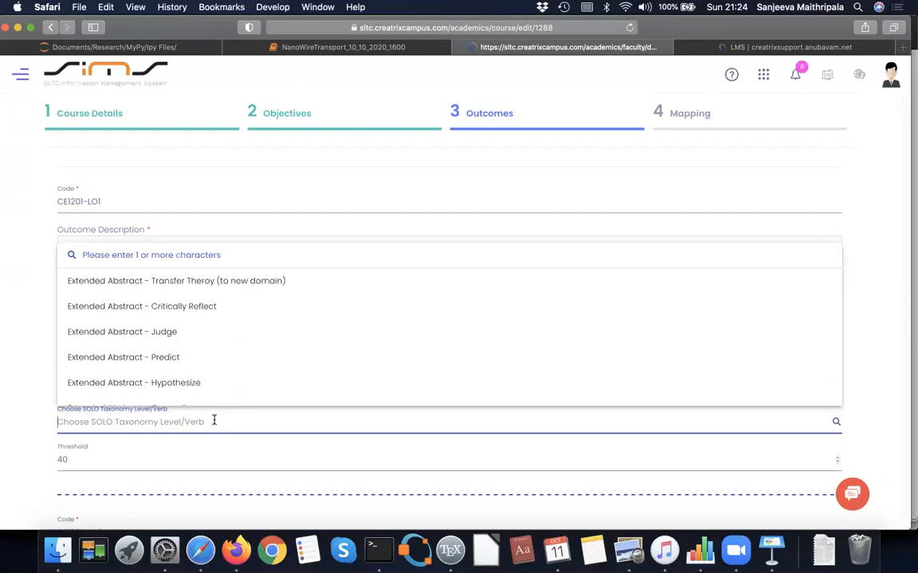
text(Mul)
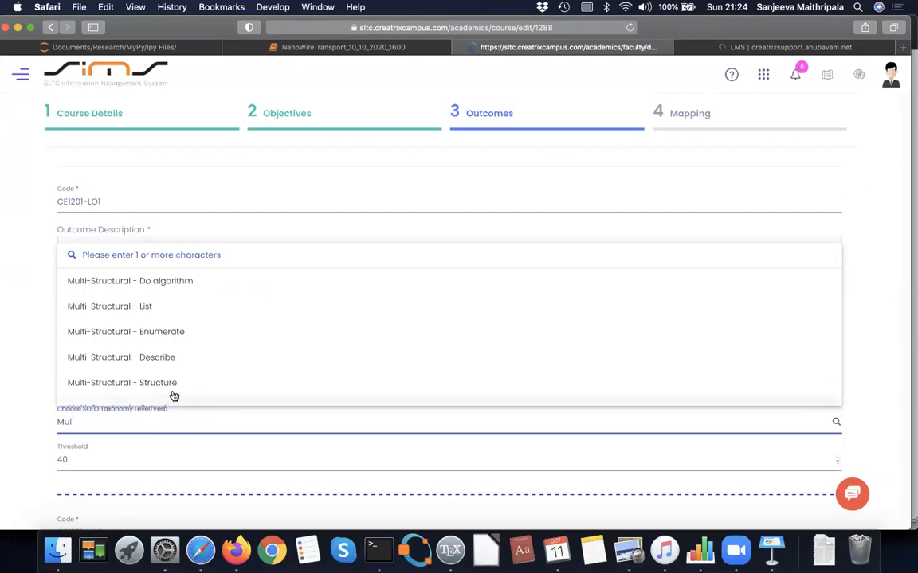
scroll(202, 371, down, 2)
scroll(202, 372, up, 3)
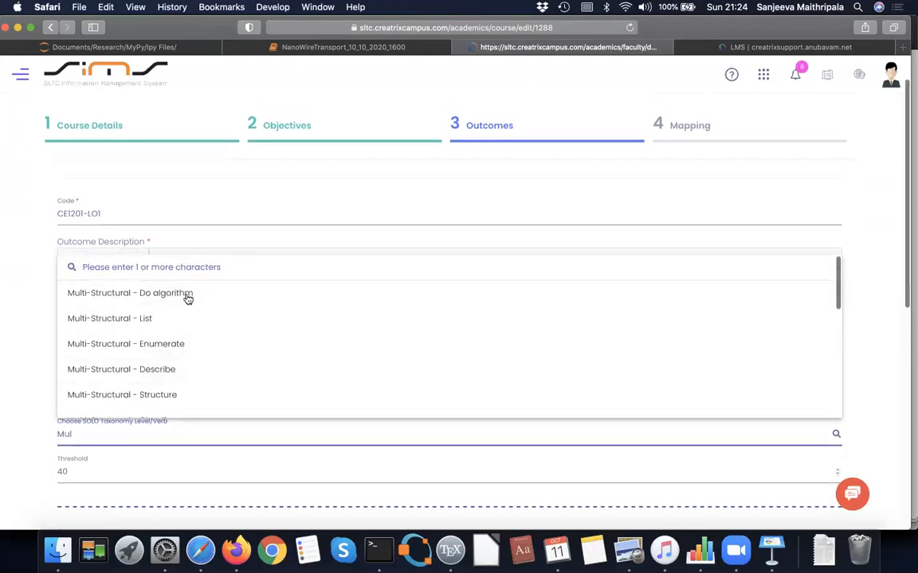
scroll(190, 354, down, 1)
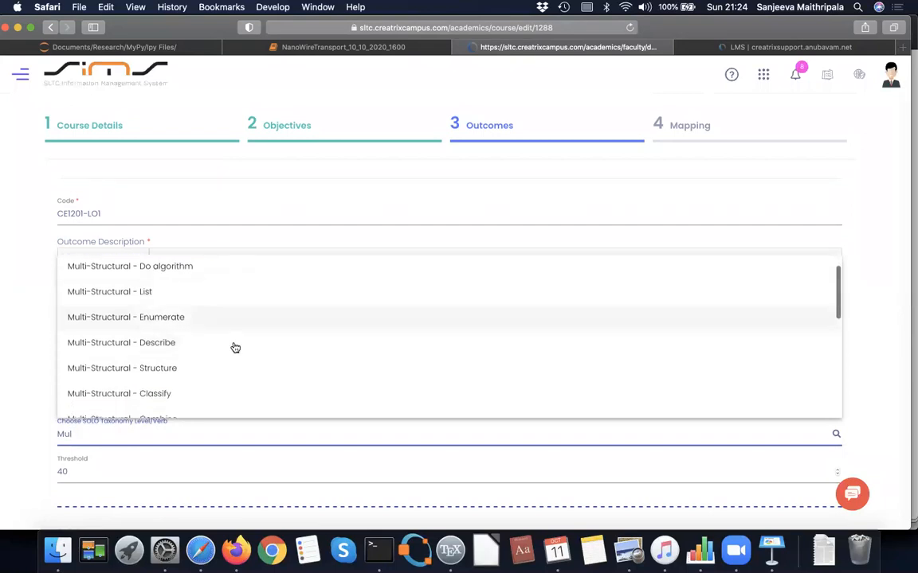
scroll(235, 365, down, 2)
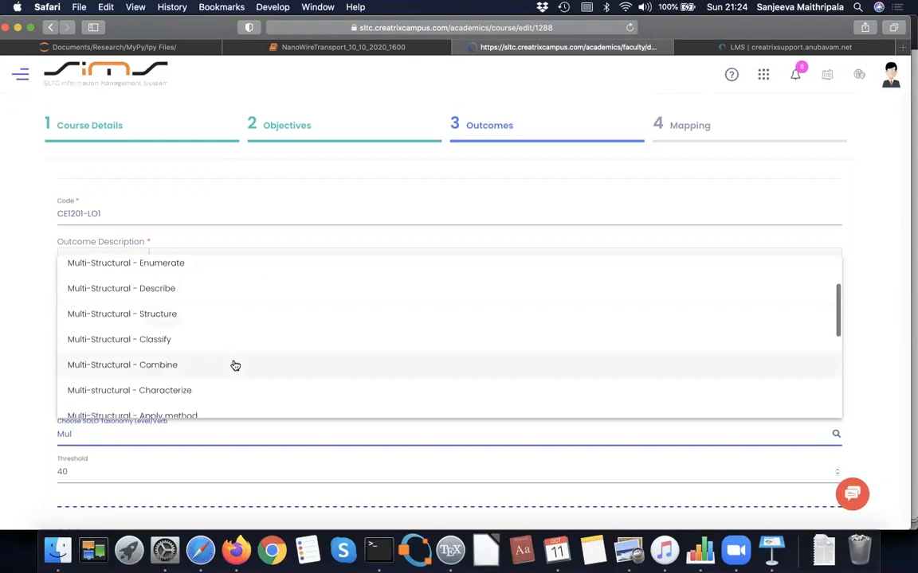
scroll(235, 366, down, 2)
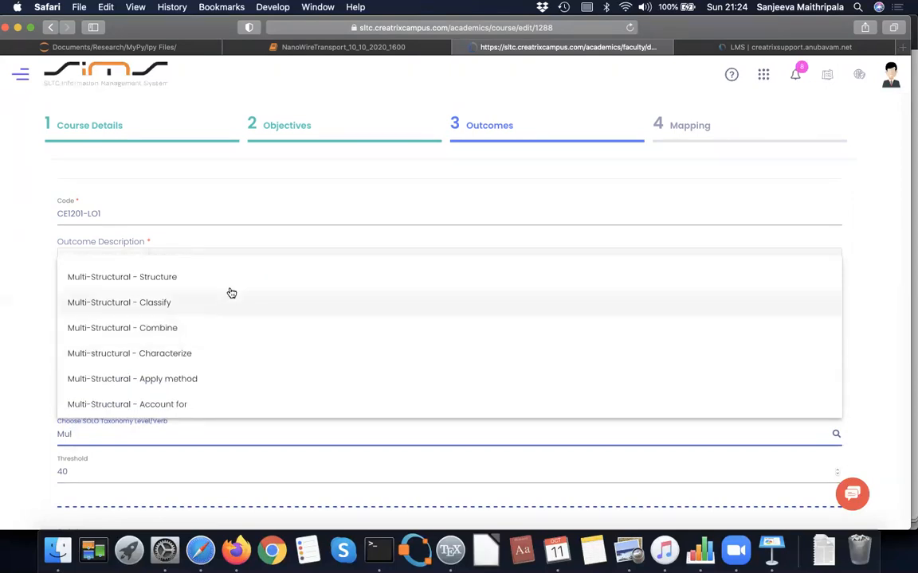
click(4, 313)
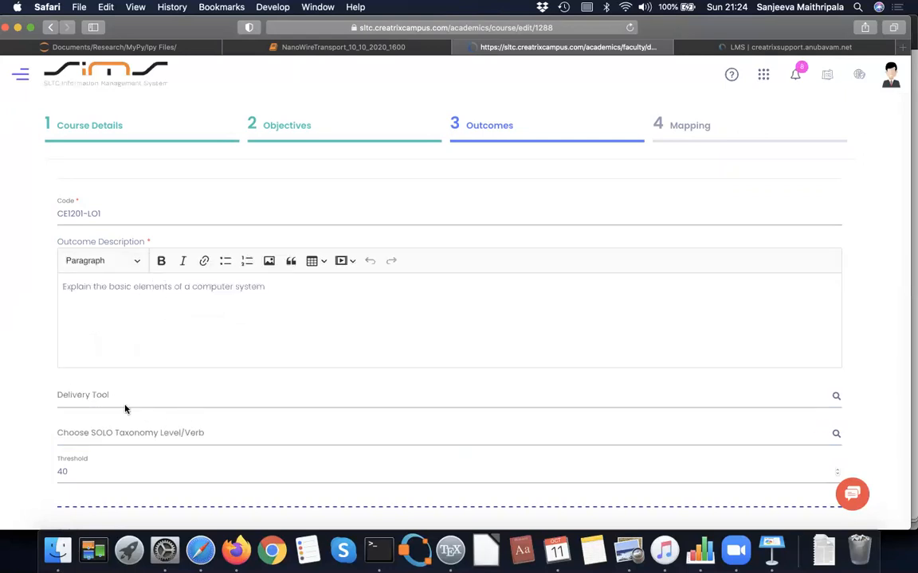
click(108, 432)
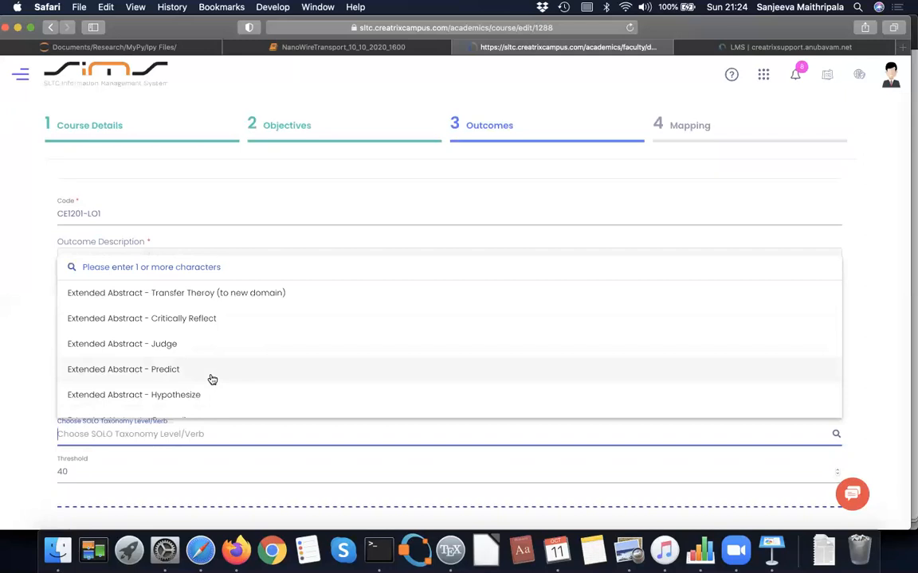
text(Uni)
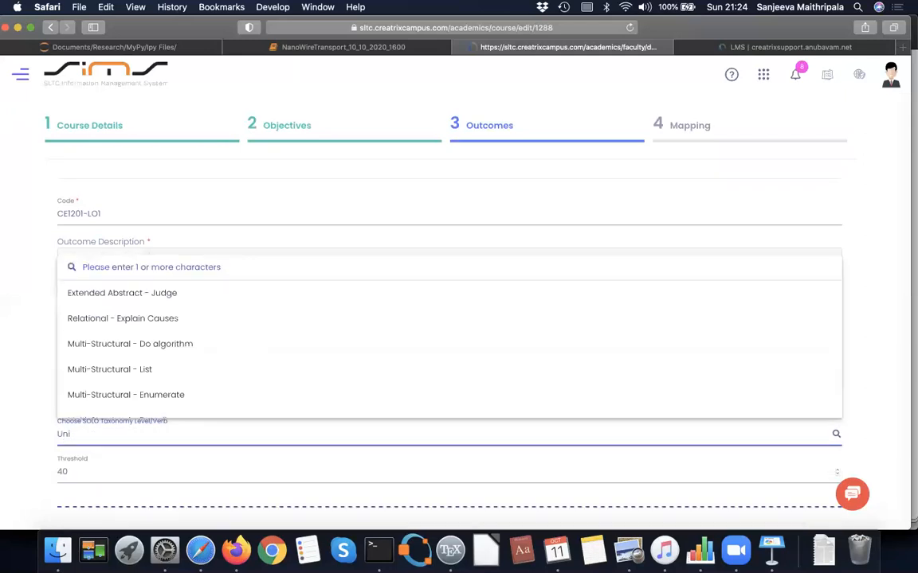
key(BackSpace)
key(BackSpace)
key(BackSpace)
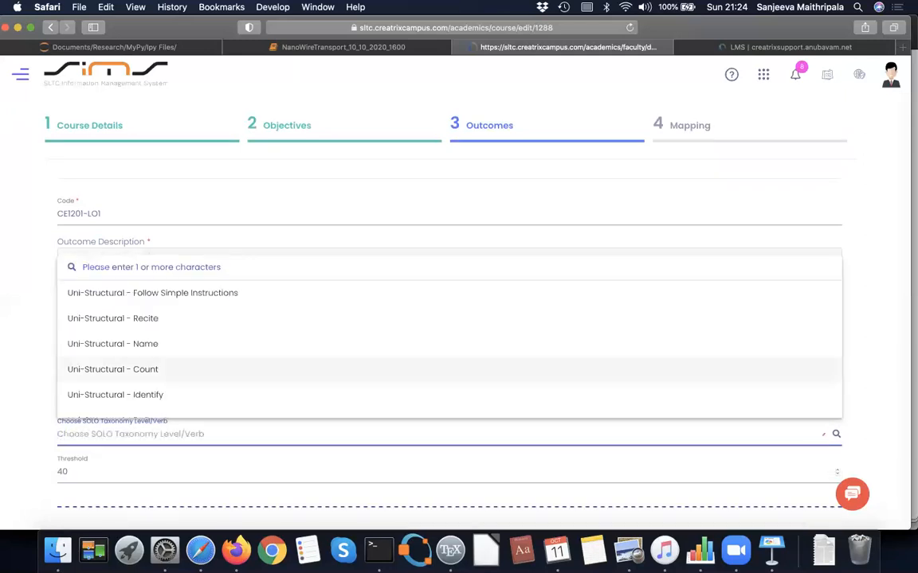
Set the SOLO taxonomy level/verb of outcome CE1201-LO1 to Multi-Structural - Illustrate
text(Multi)
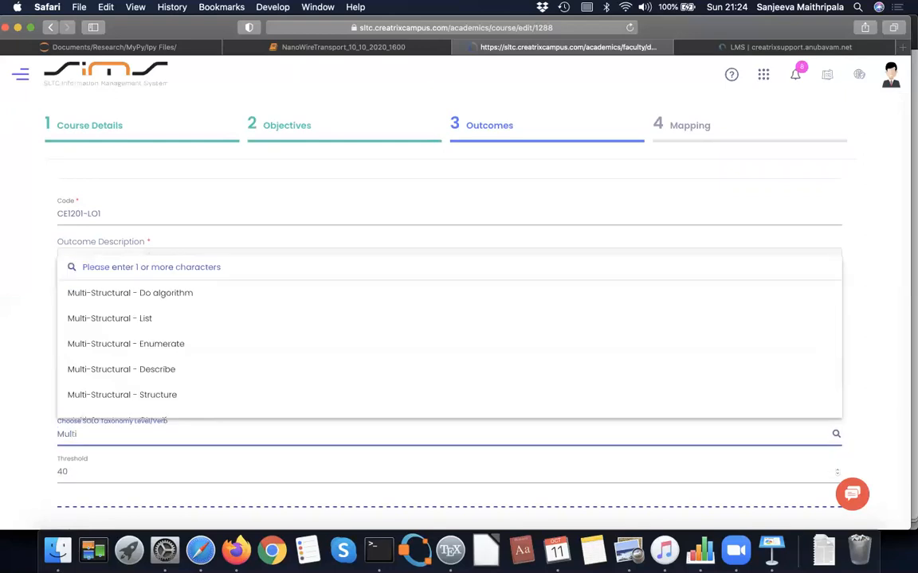
scroll(265, 366, down, 3)
scroll(266, 366, down, 5)
scroll(266, 366, down, 5)
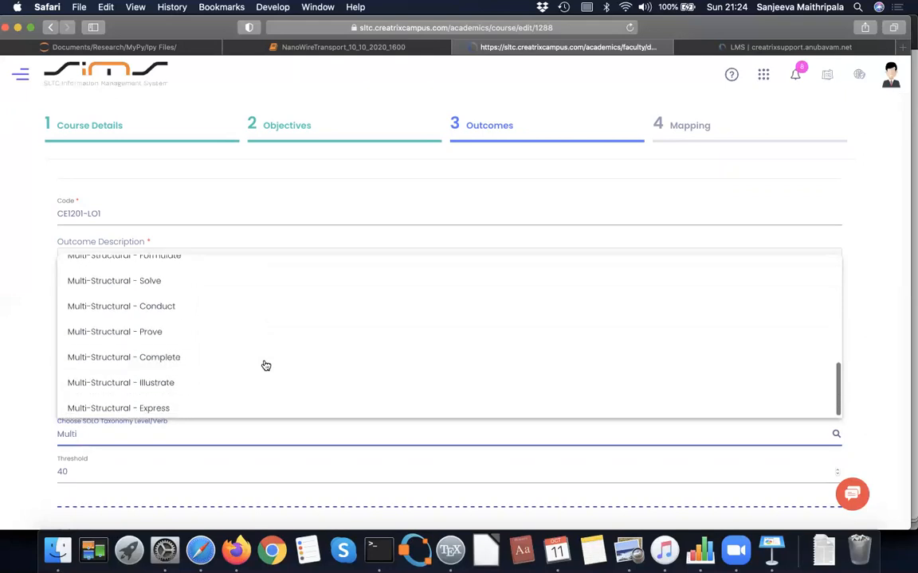
scroll(266, 366, down, 3)
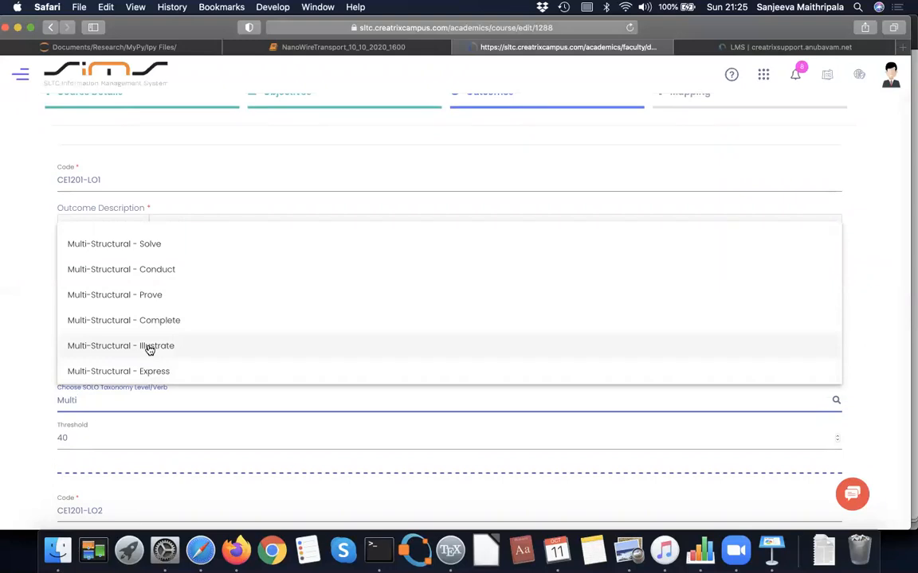
click(149, 347)
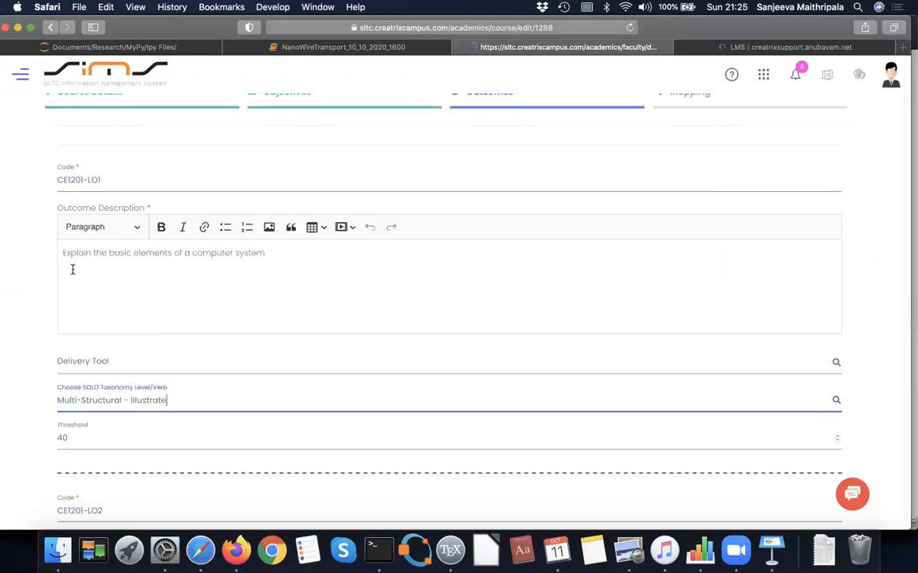
Choose Multi-Structural - Illustrate as the SOLO taxonomy level/verb for outcome CE1201-LO2
scroll(241, 416, down, 1)
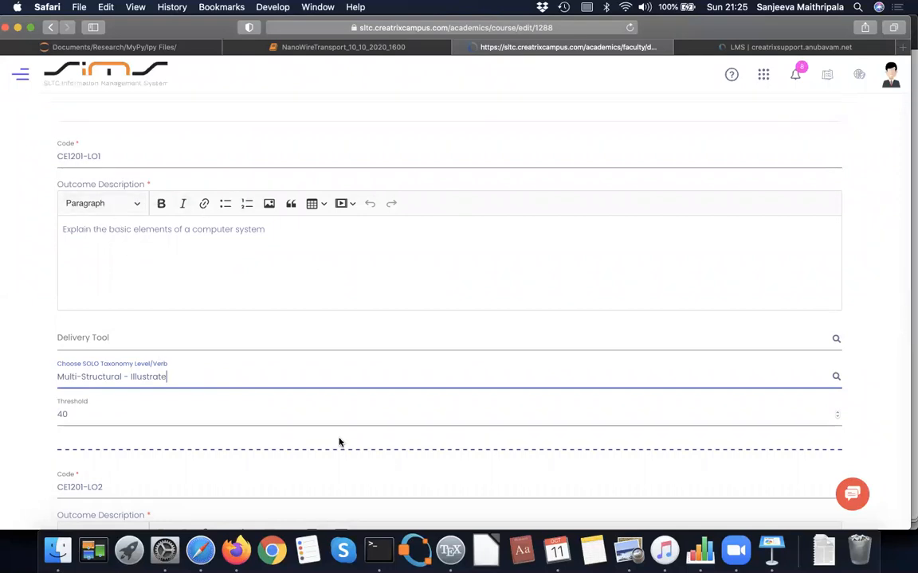
scroll(338, 441, down, 2)
scroll(339, 440, down, 2)
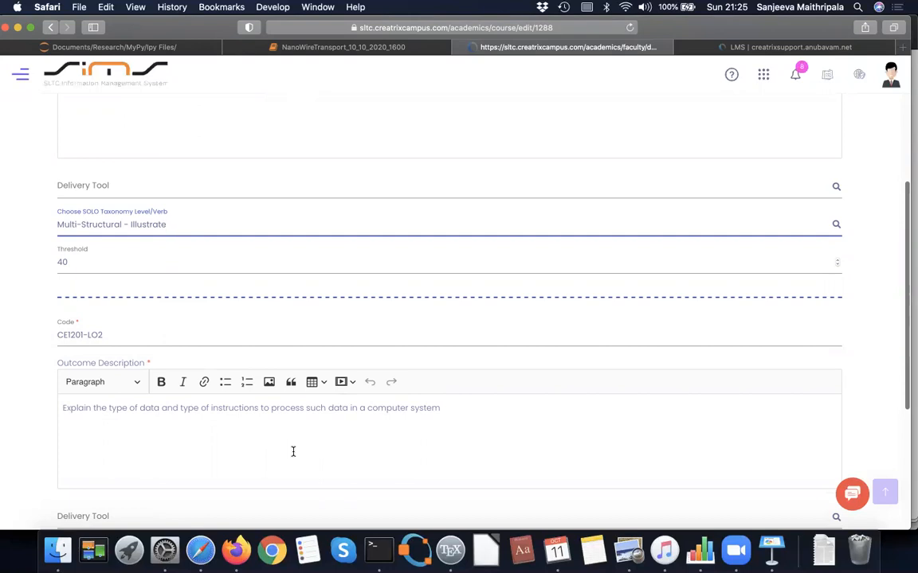
scroll(293, 452, down, 2)
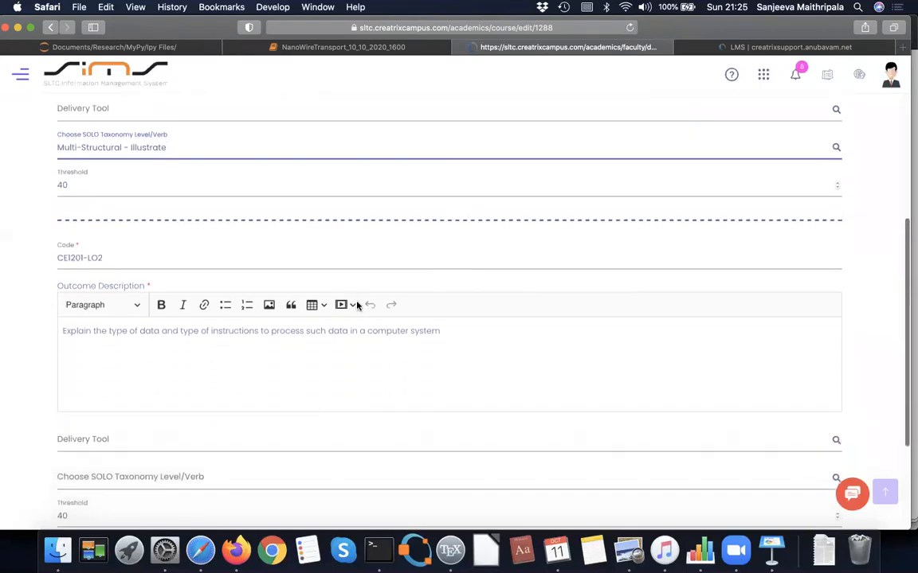
scroll(385, 344, down, 2)
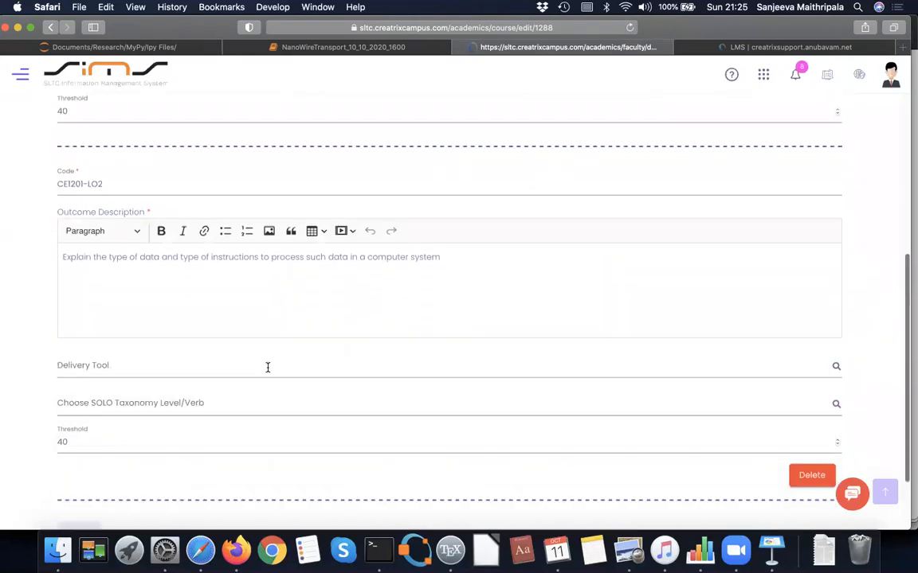
click(169, 402)
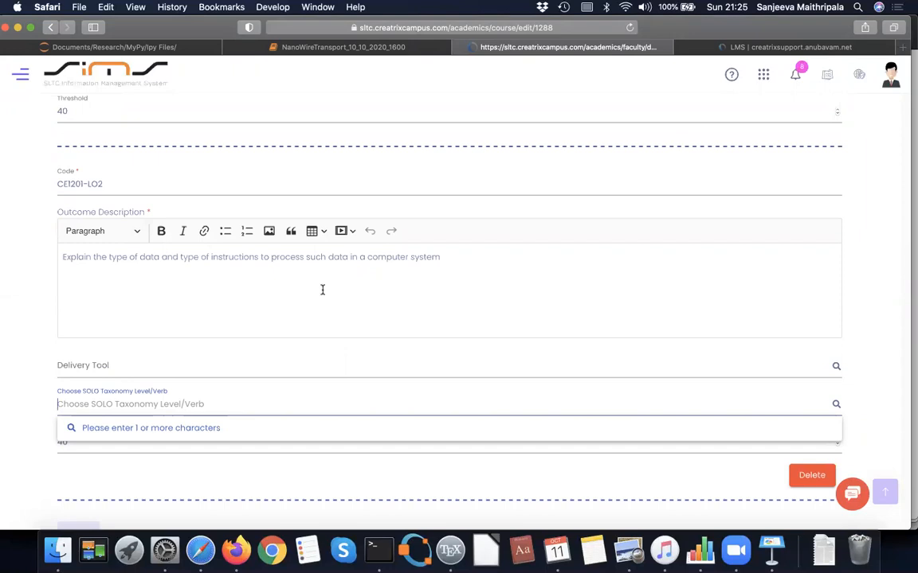
text(Mul)
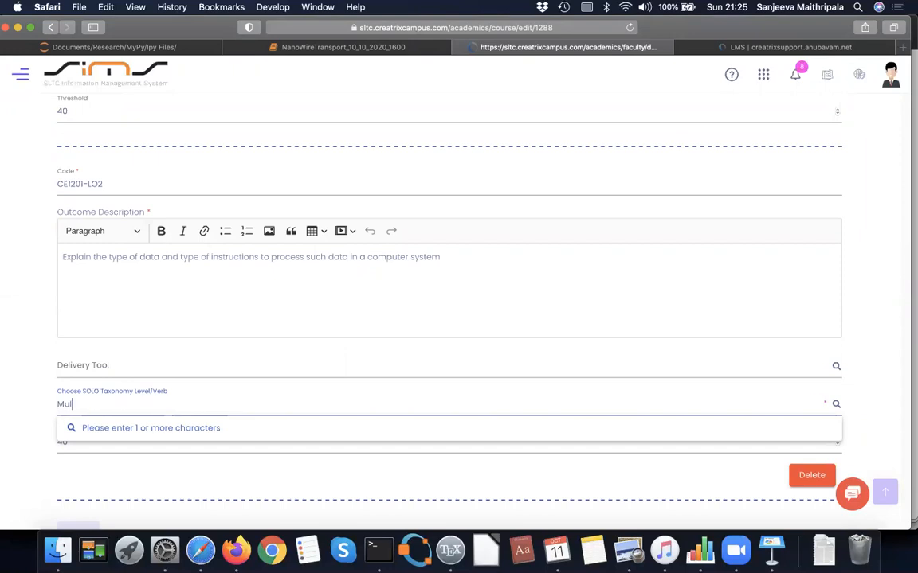
text(ti)
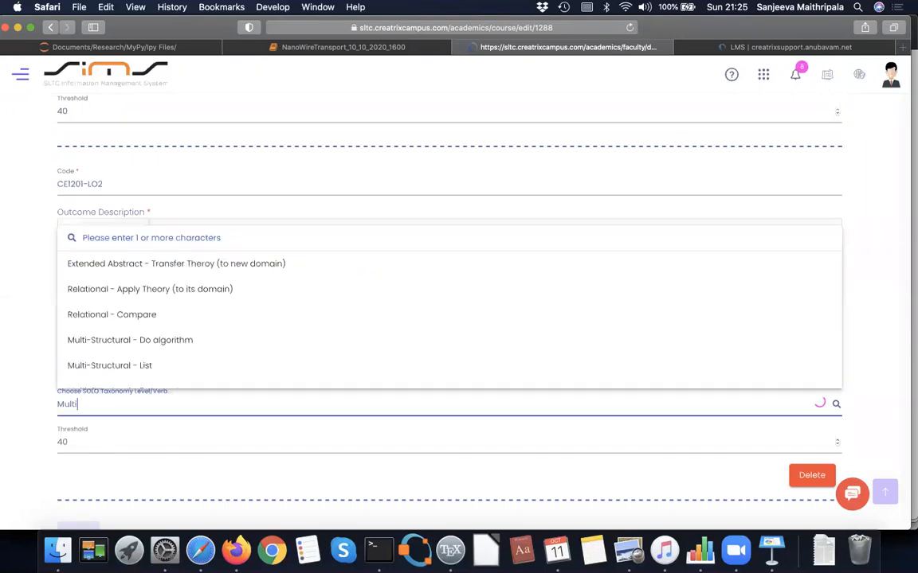
scroll(306, 356, down, 3)
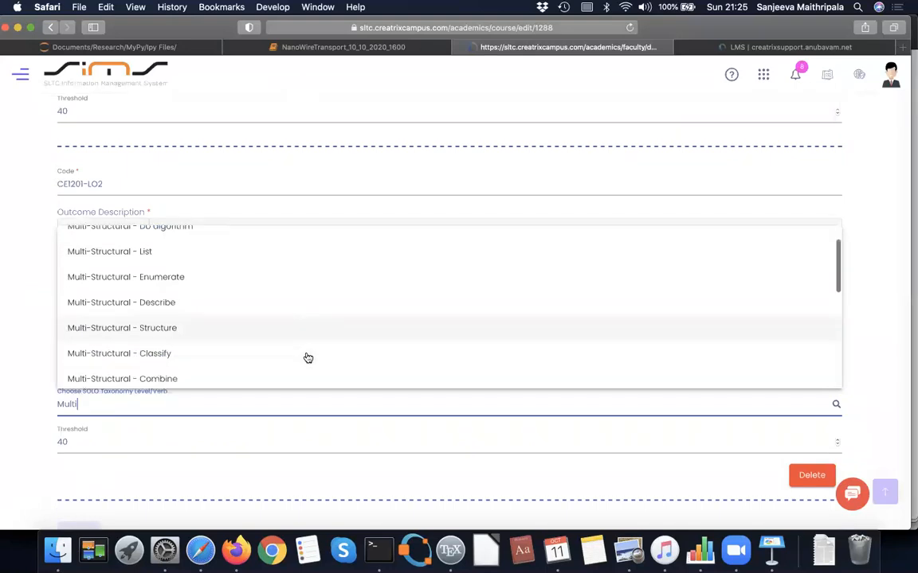
scroll(308, 357, down, 8)
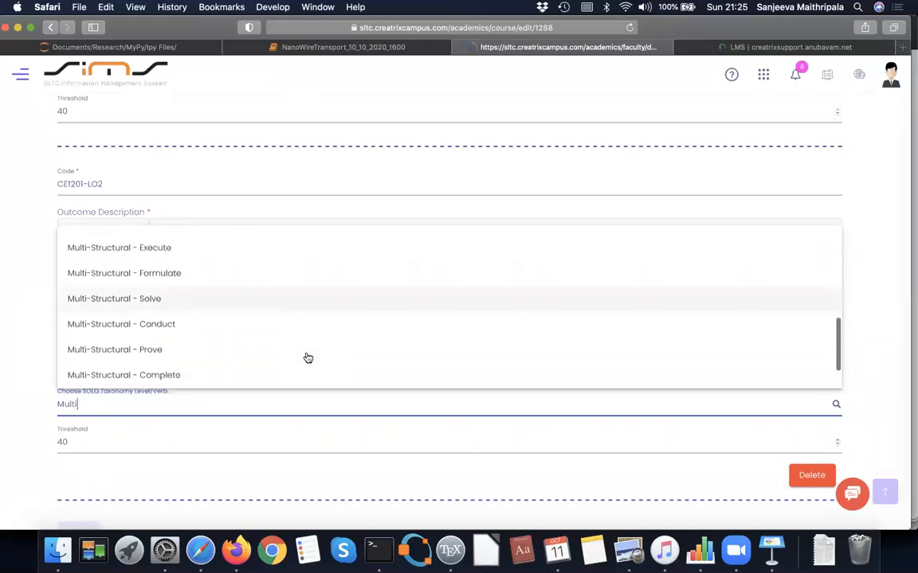
scroll(308, 358, down, 3)
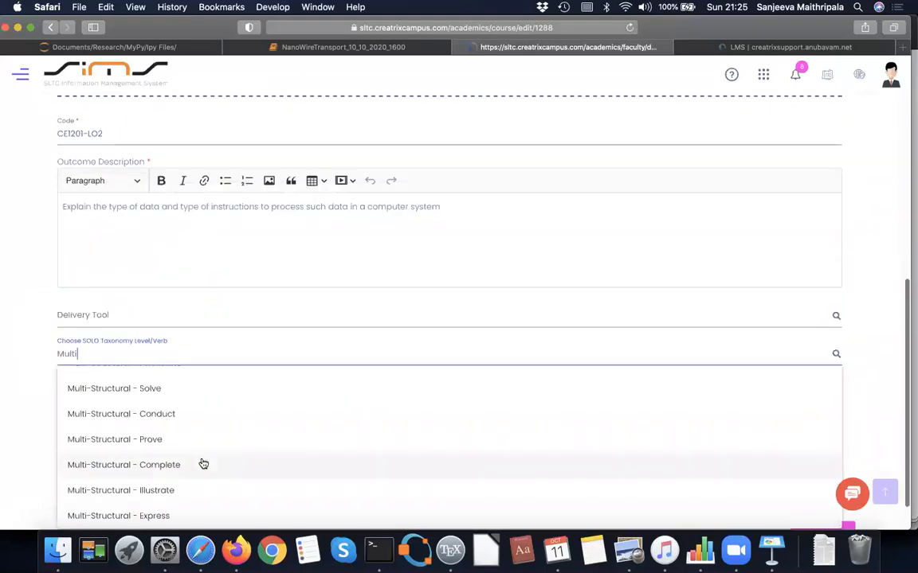
click(164, 444)
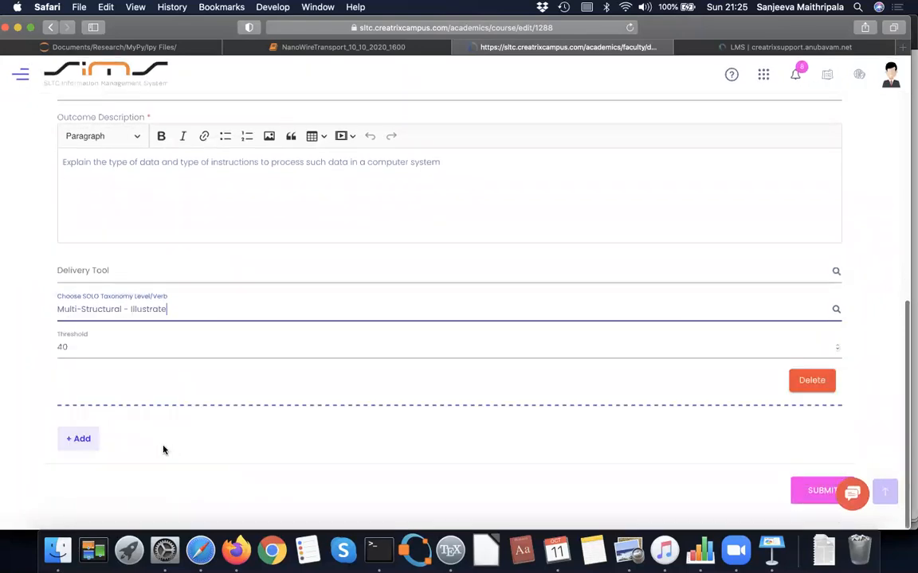
Check the threshold of outcome CE1201-LO2 and add a blank outcome entry below it
click(117, 348)
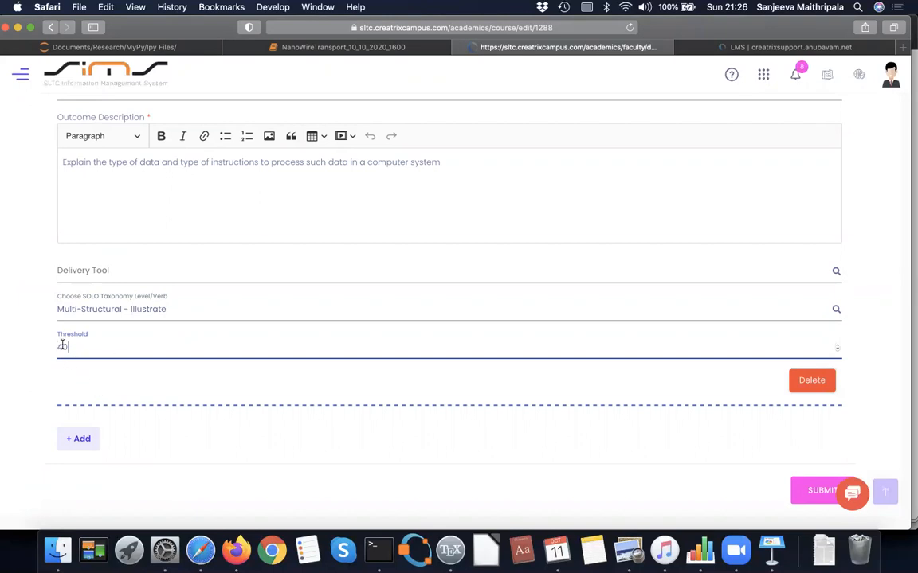
click(127, 389)
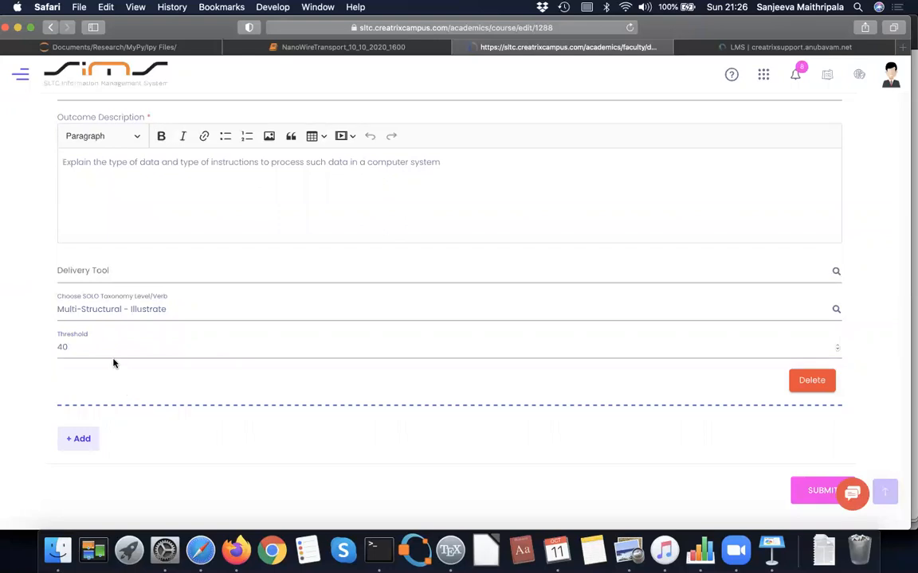
scroll(251, 426, down, 1)
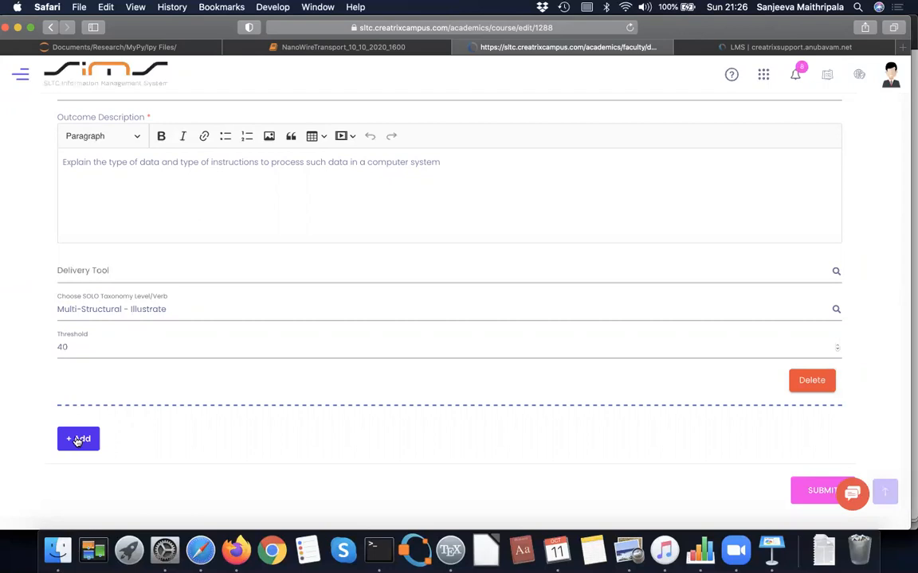
click(77, 439)
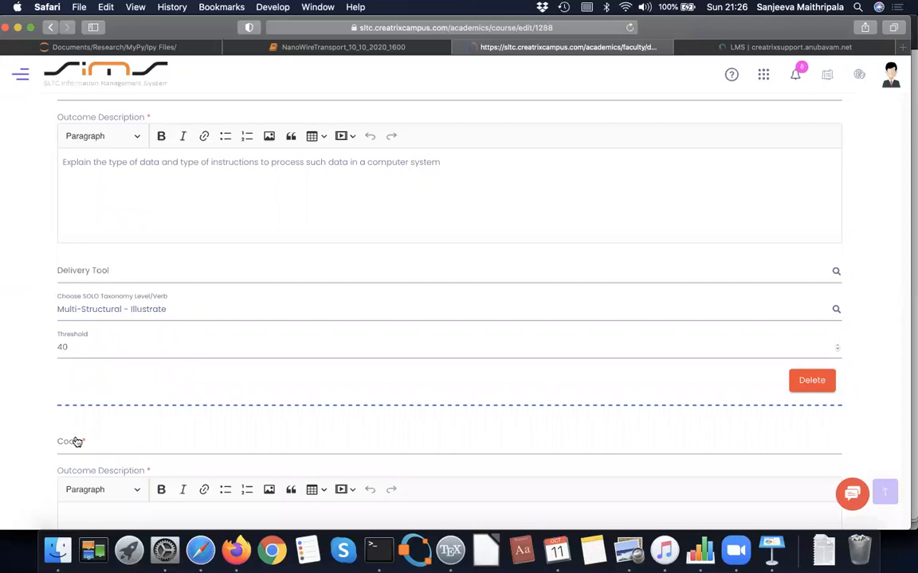
scroll(226, 379, down, 2)
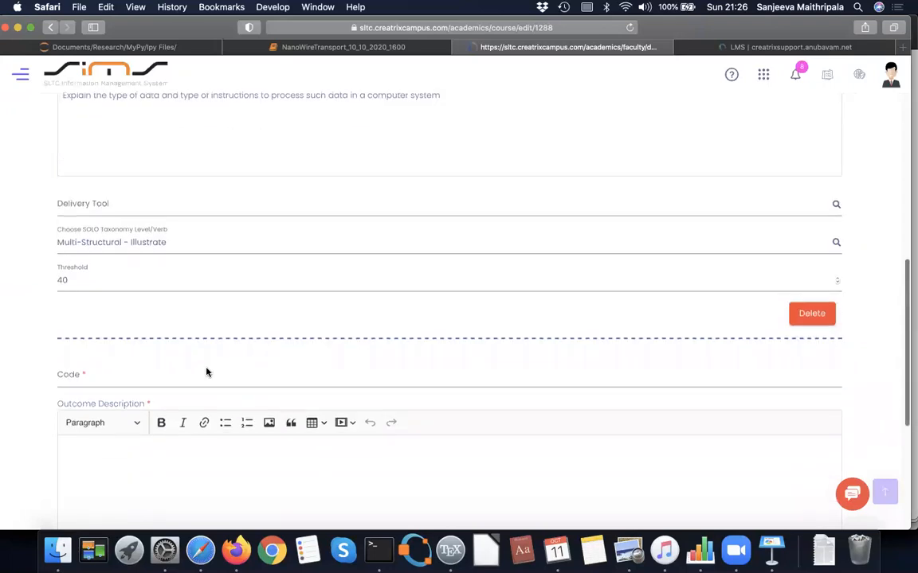
scroll(207, 372, up, 5)
scroll(207, 372, down, 2)
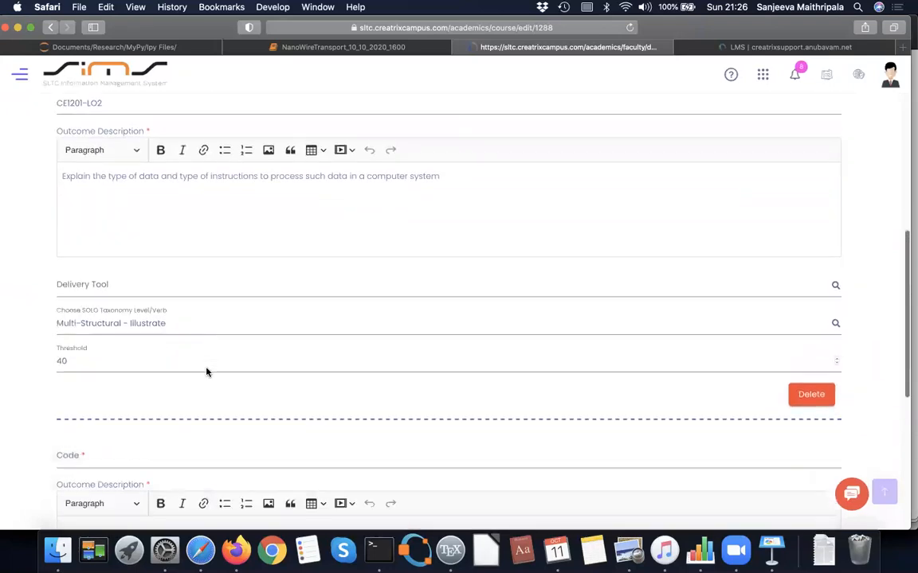
Enter CE1201-LO3 as the code of the new blank outcome
scroll(207, 372, up, 1)
scroll(206, 372, down, 3)
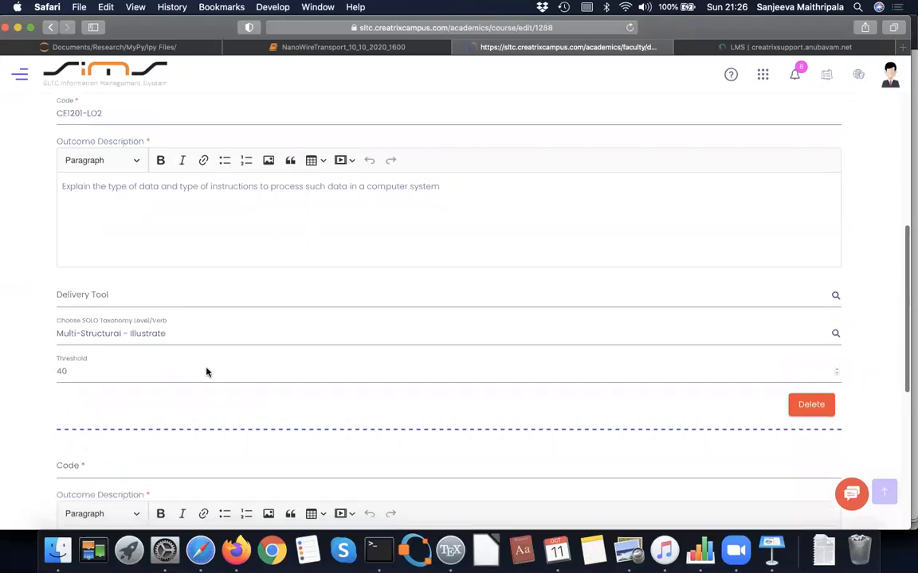
click(111, 362)
text(CE1201_LO3)
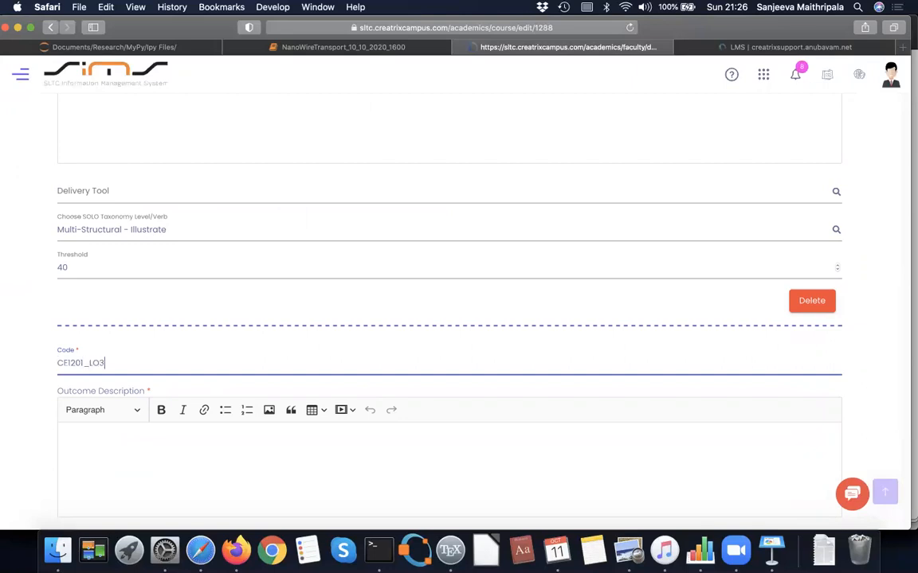
key(BackSpace)
key(BackSpace)
key(BackSpace)
Copy the LO3 text from the CE1201 module outline in Preview into the outcome description of CE1201-LO3 in Safari
click(84, 431)
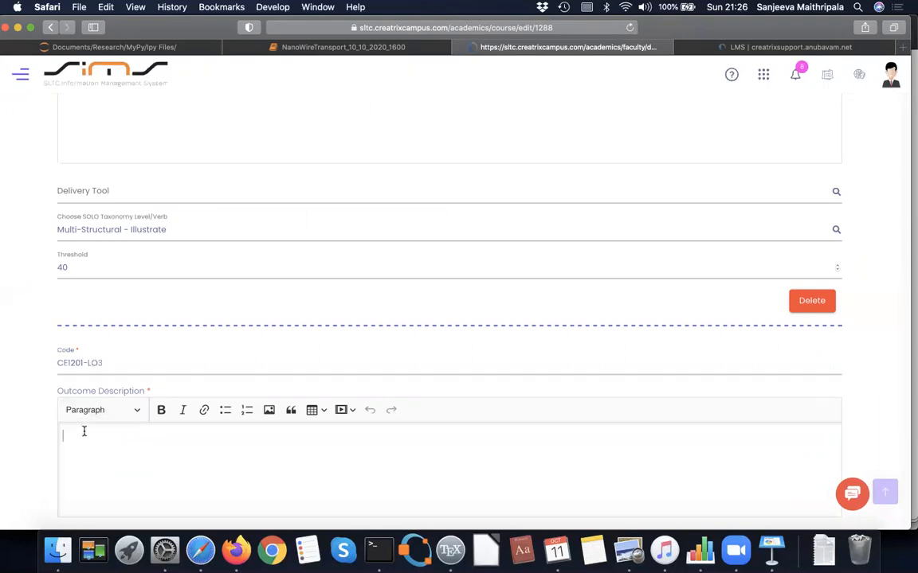
click(627, 550)
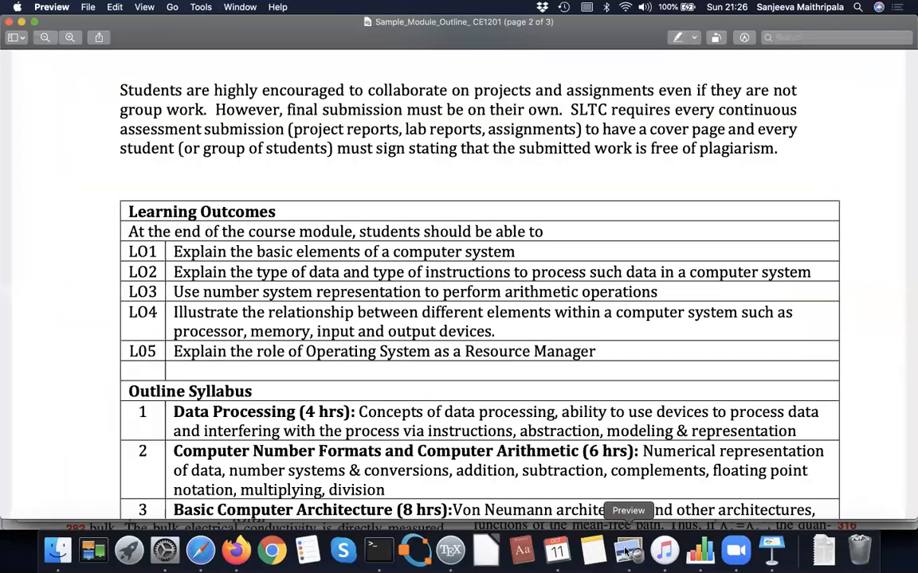
drag(172, 292, 666, 296)
key(super+c)
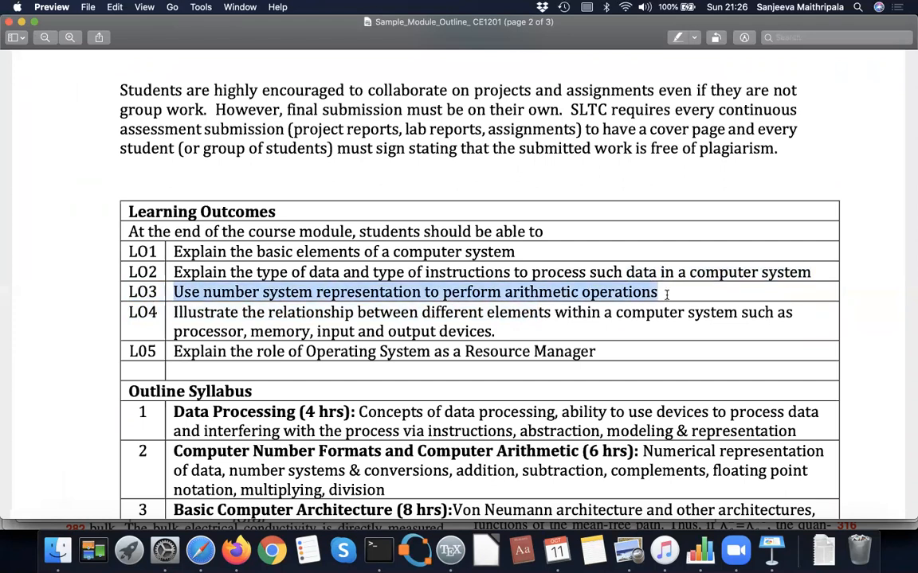
click(213, 559)
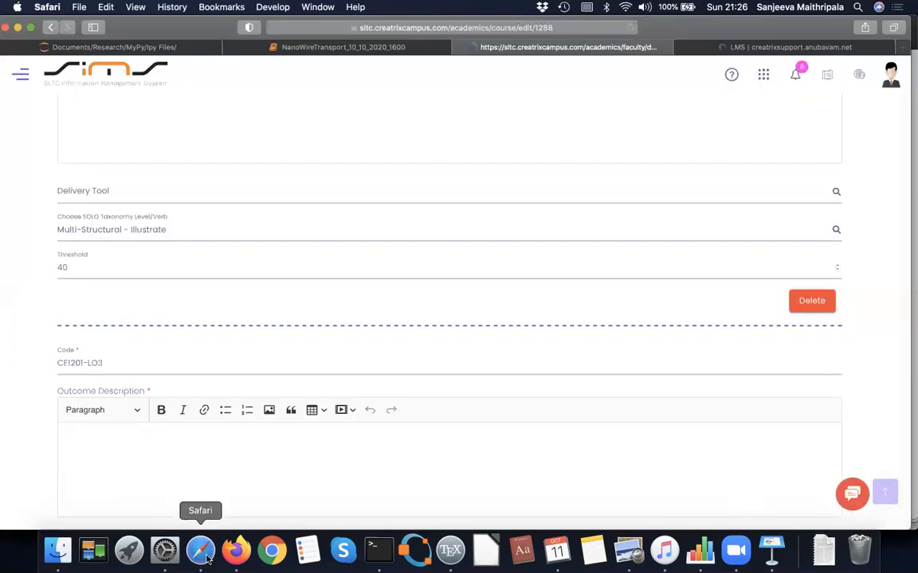
click(107, 436)
key(super+v)
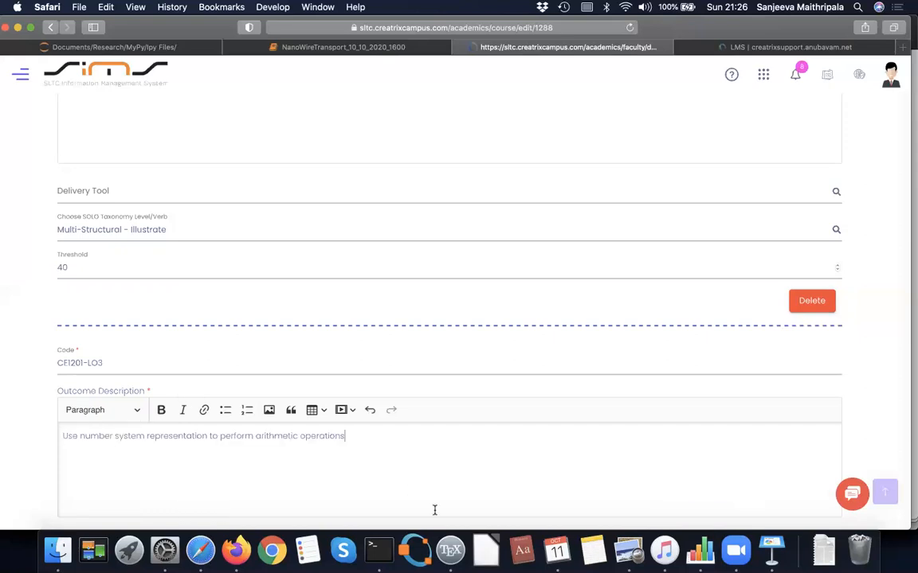
Set the SOLO taxonomy level/verb of outcome CE1201-LO3 to Multi-Structural - Apply method
scroll(434, 510, down, 3)
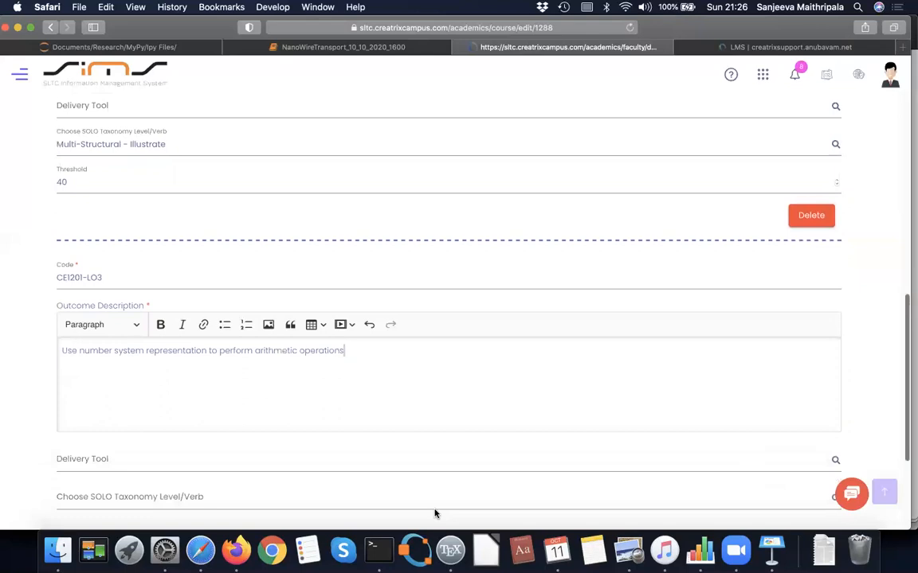
scroll(455, 440, down, 3)
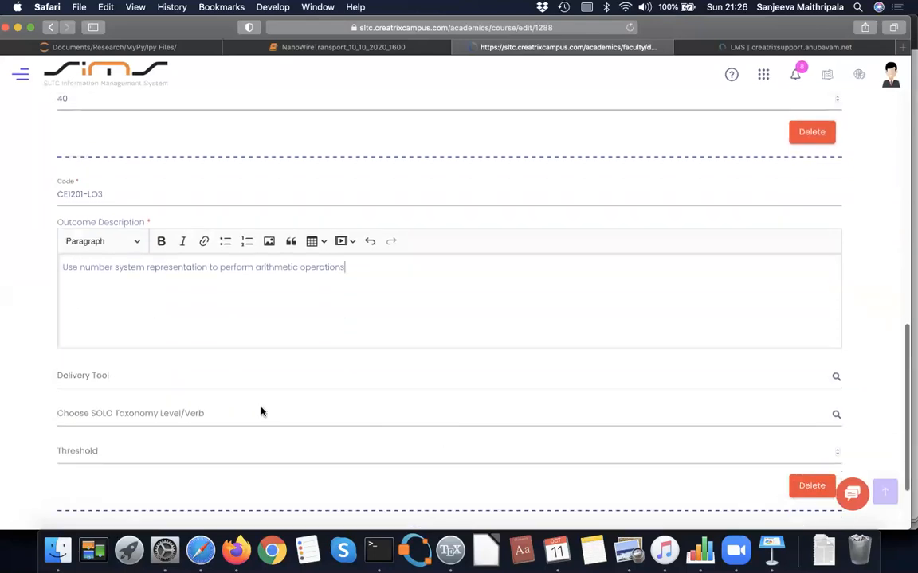
click(213, 412)
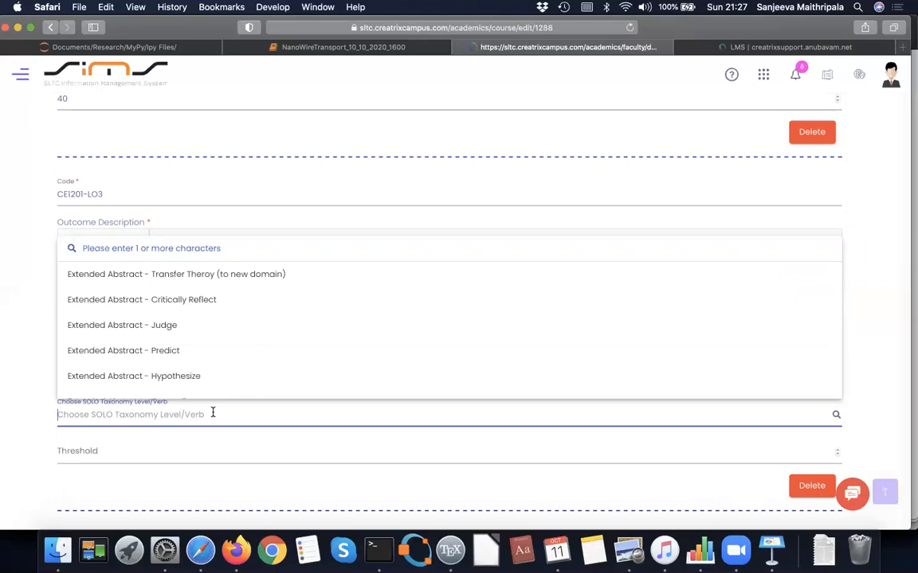
text(Mul)
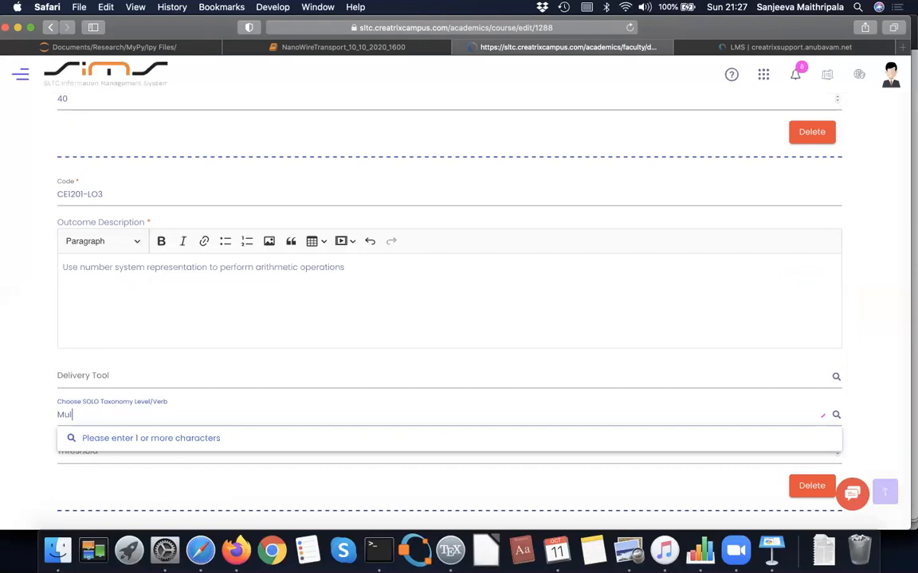
text(ti)
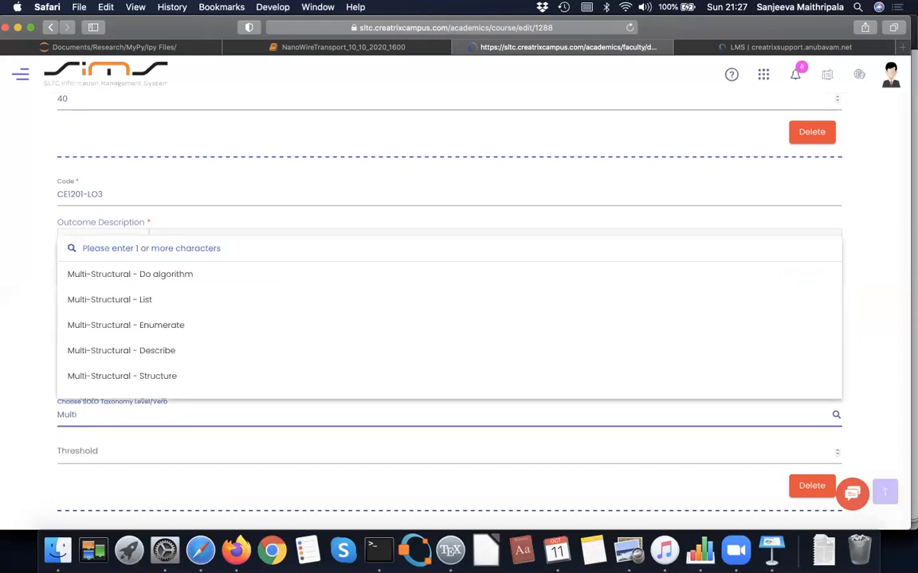
scroll(209, 333, down, 1)
scroll(212, 335, down, 5)
scroll(212, 334, down, 2)
scroll(212, 335, down, 4)
scroll(212, 334, down, 5)
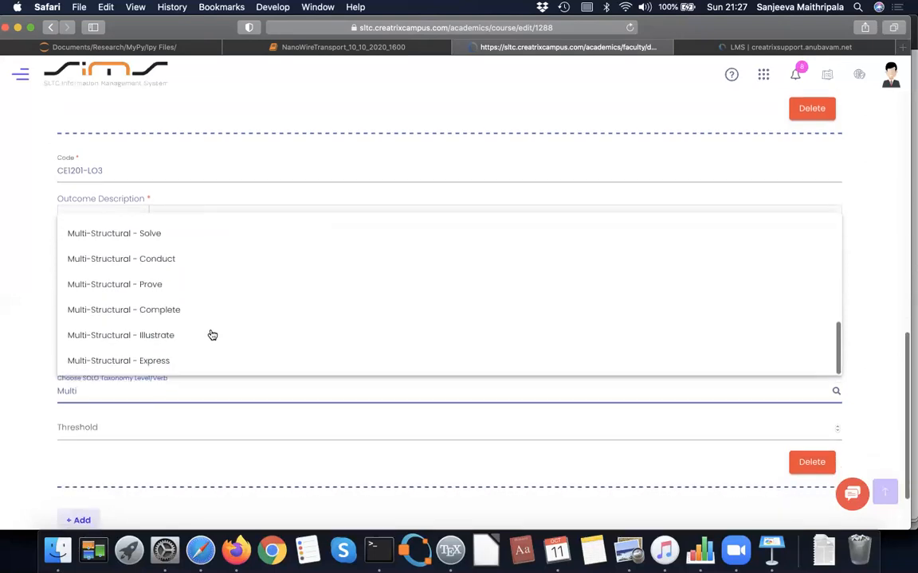
scroll(211, 335, up, 4)
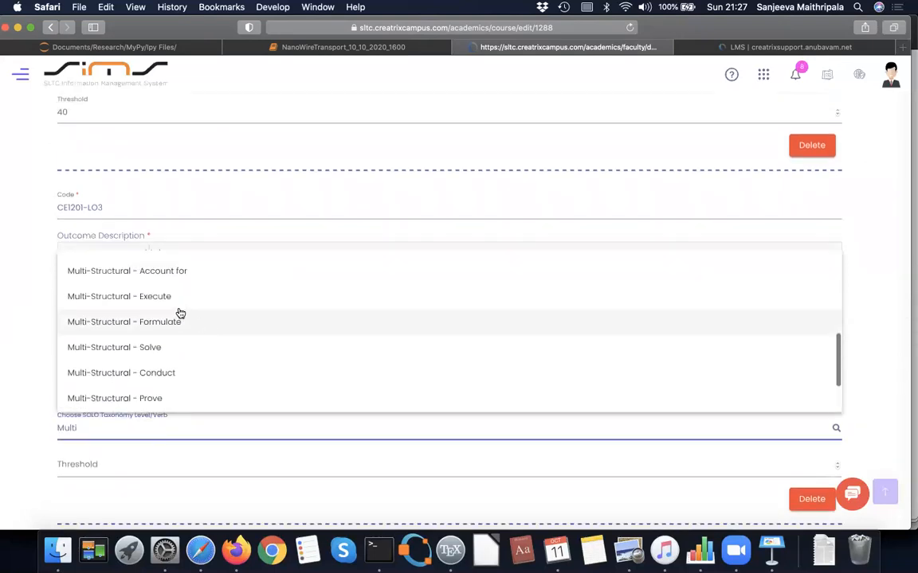
scroll(206, 358, up, 1)
scroll(205, 358, up, 1)
click(169, 297)
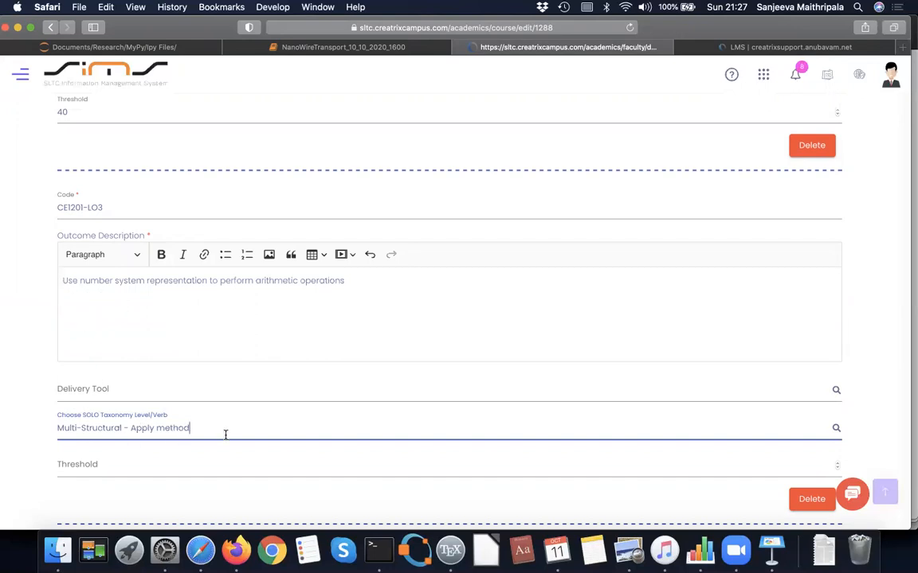
Set the threshold of outcome CE1201-LO3 to 40 and add a blank outcome entry below it
scroll(224, 434, down, 2)
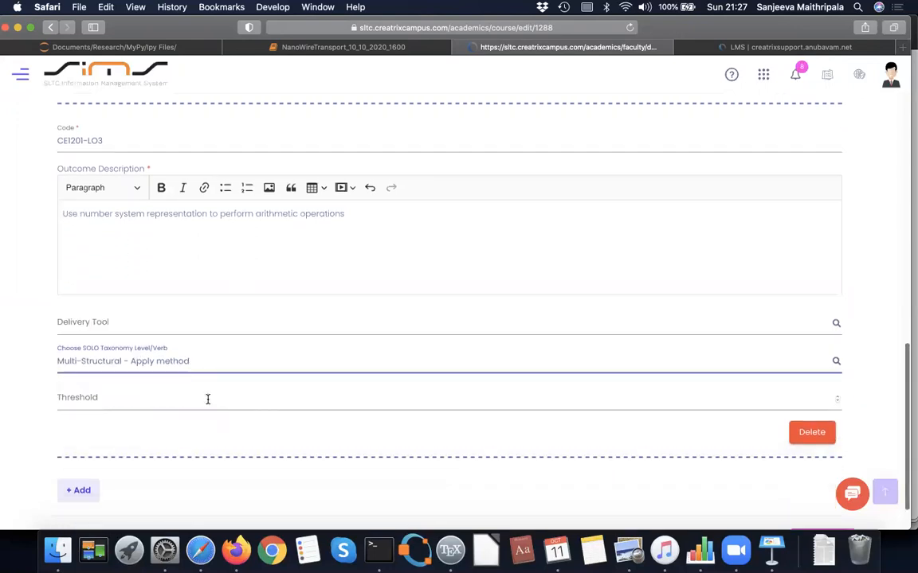
click(117, 399)
text(40)
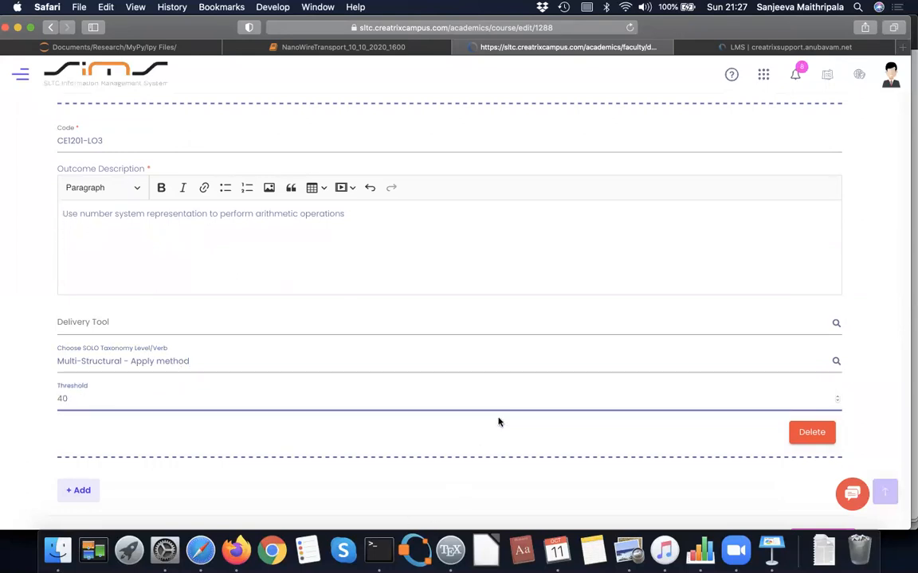
scroll(498, 420, down, 2)
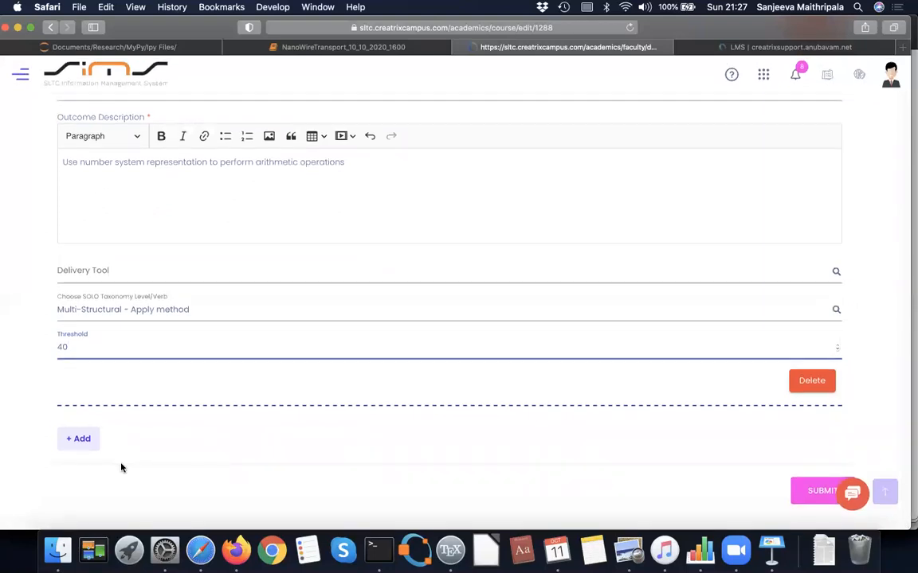
click(71, 443)
scroll(433, 448, down, 3)
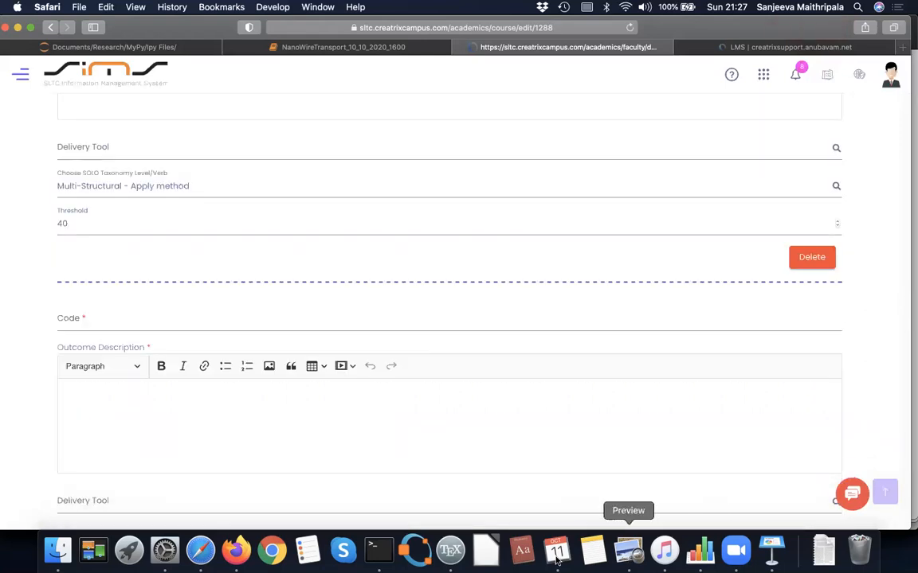
Copy the LO4 text from the module outline in Preview into the blank outcome's description in Safari
click(629, 551)
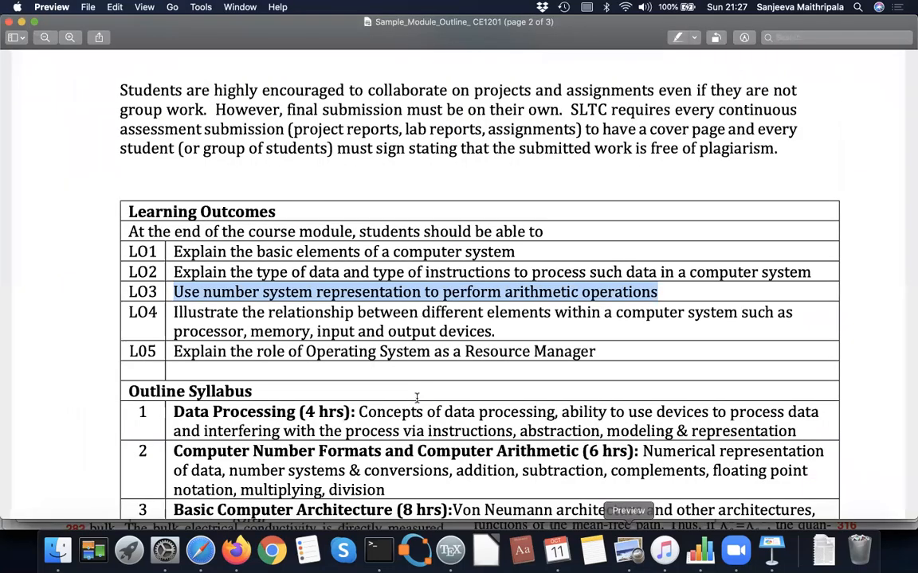
drag(173, 312, 512, 338)
key(super+c)
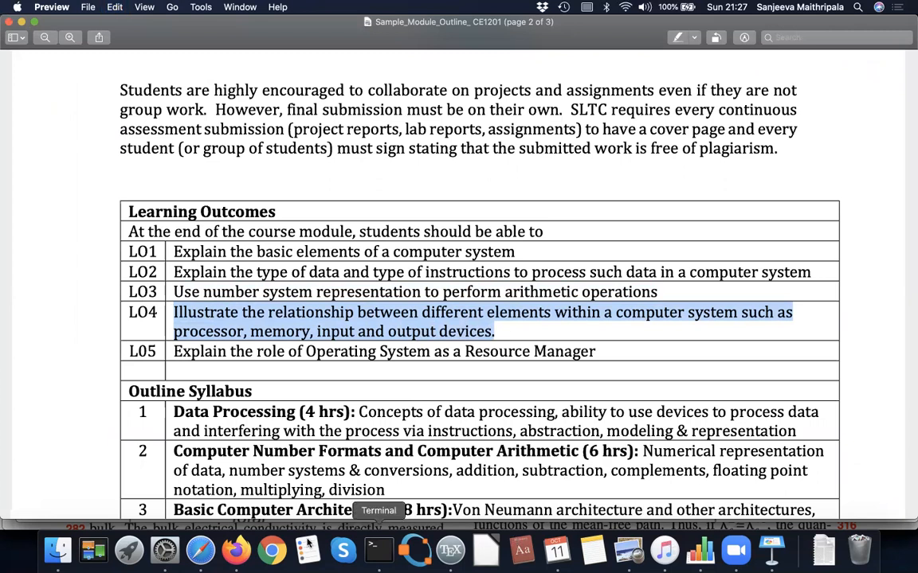
click(198, 550)
click(98, 388)
key(super+v)
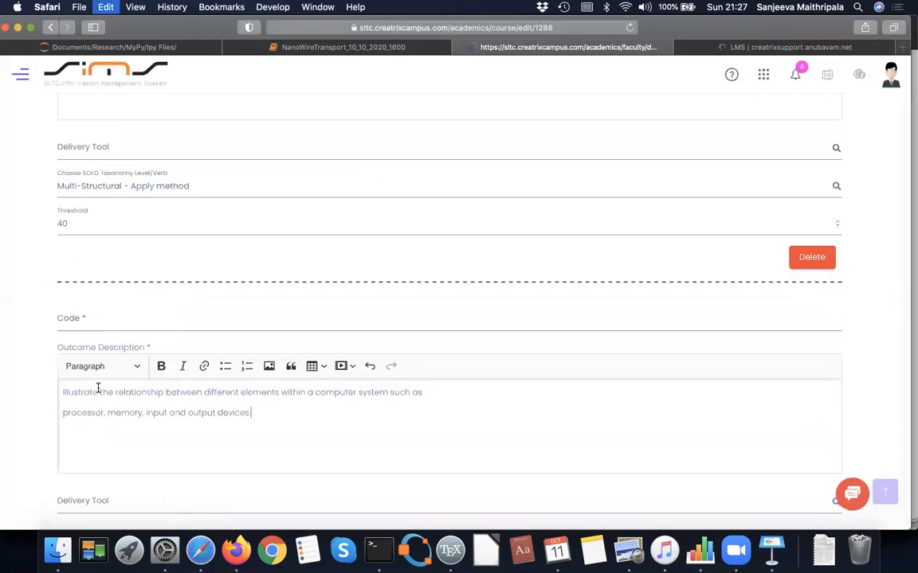
Enter CE1201-LO4 as the code of the fourth outcome
click(84, 319)
text(C)
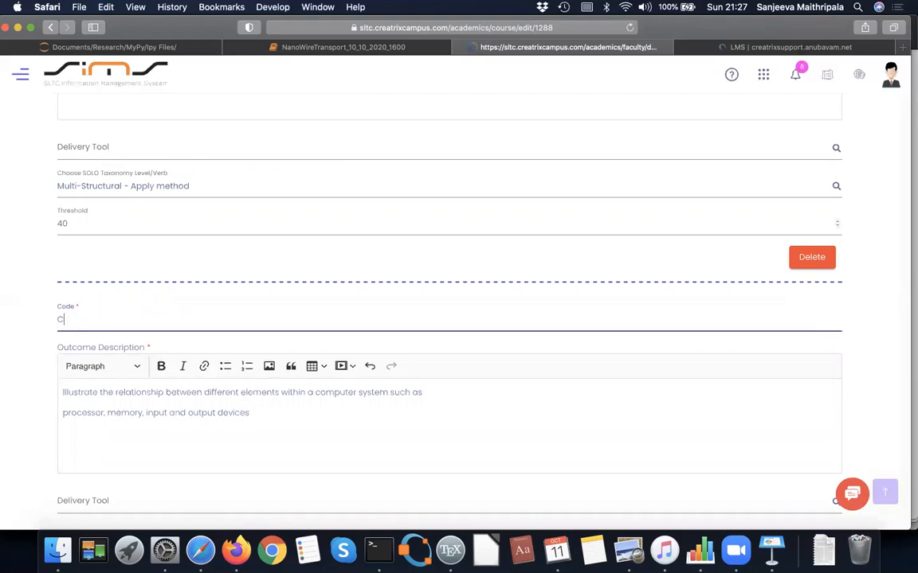
text(E1201-LO4)
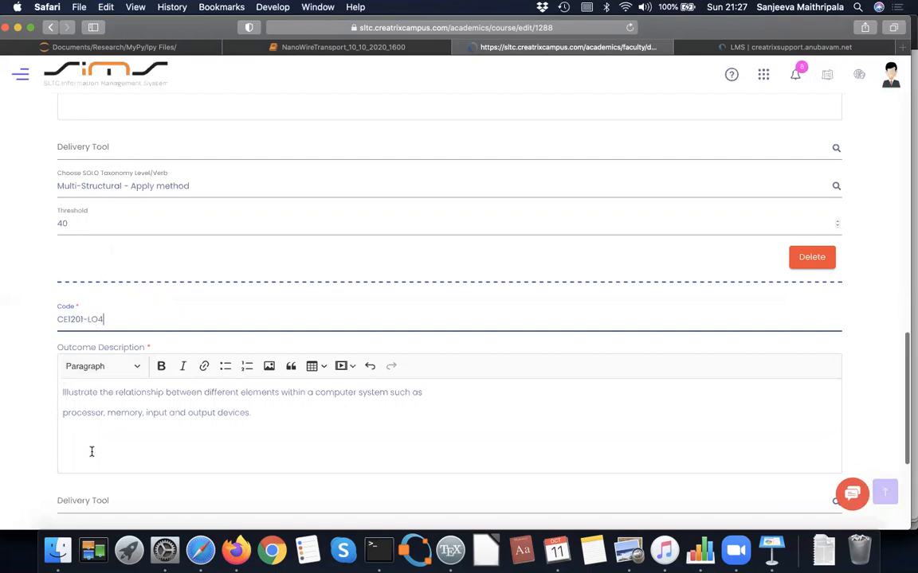
Choose Multi-Structural - Illustrate as the SOLO taxonomy level/verb for outcome CE1201-LO4
scroll(90, 448, down, 4)
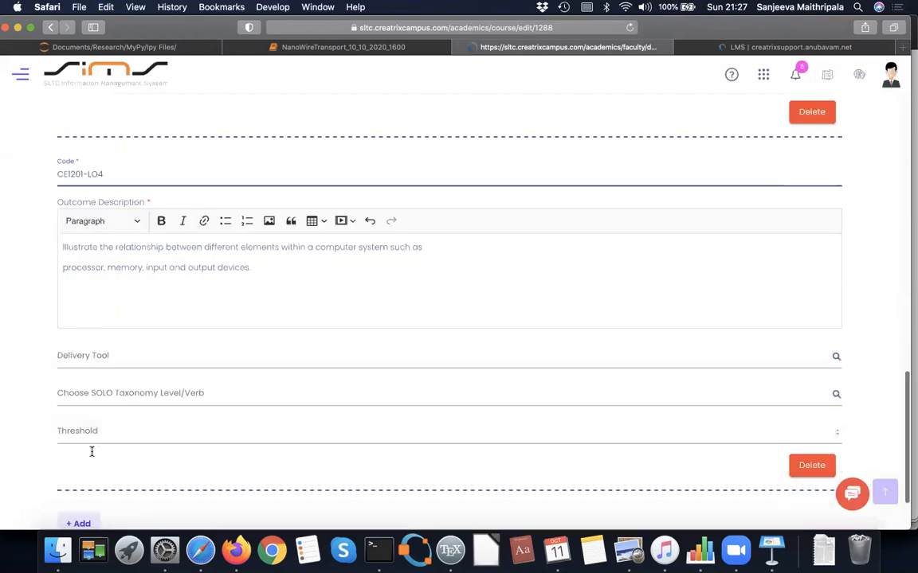
click(108, 381)
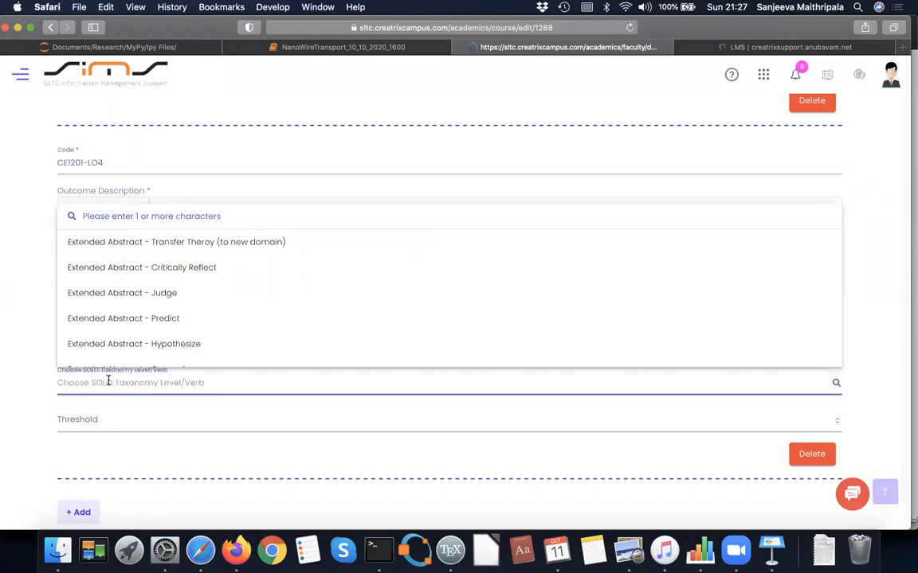
text(Mul)
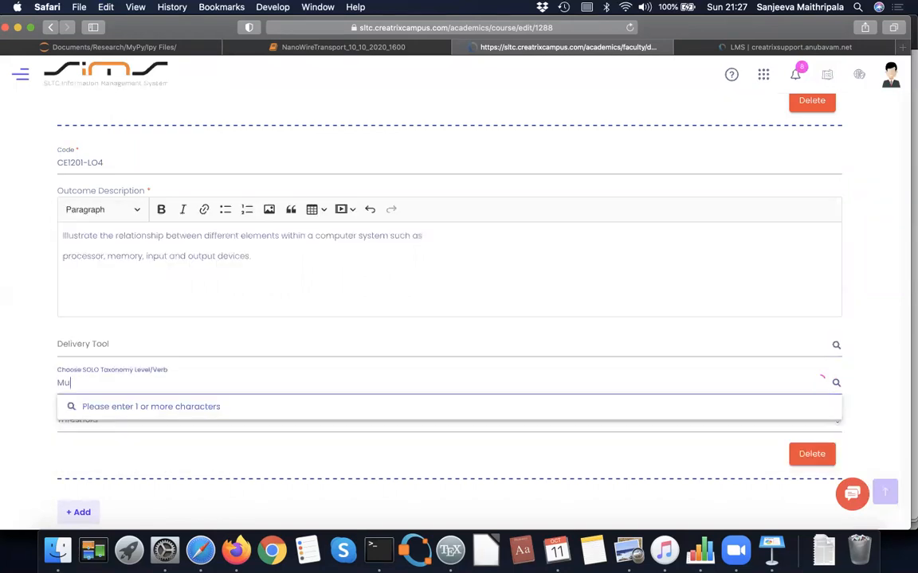
text(t)
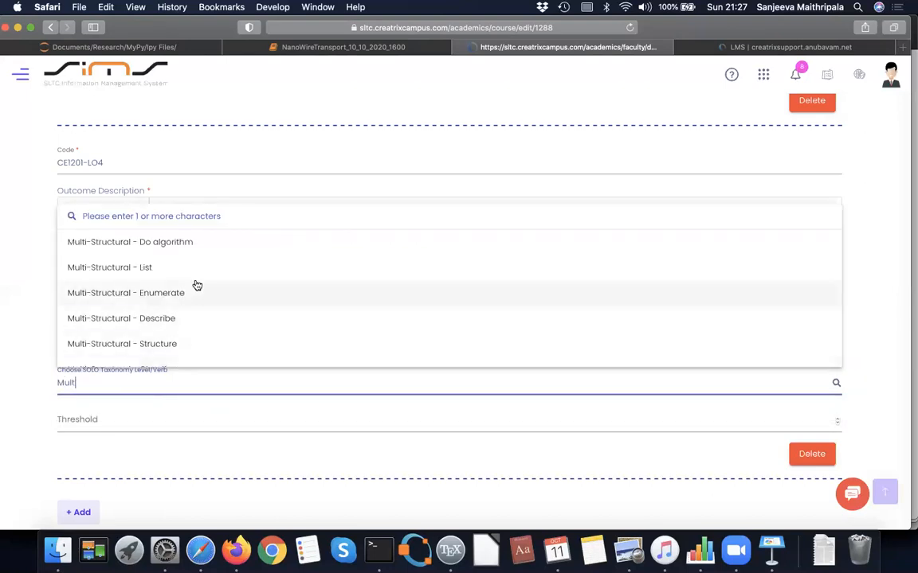
scroll(192, 316, down, 6)
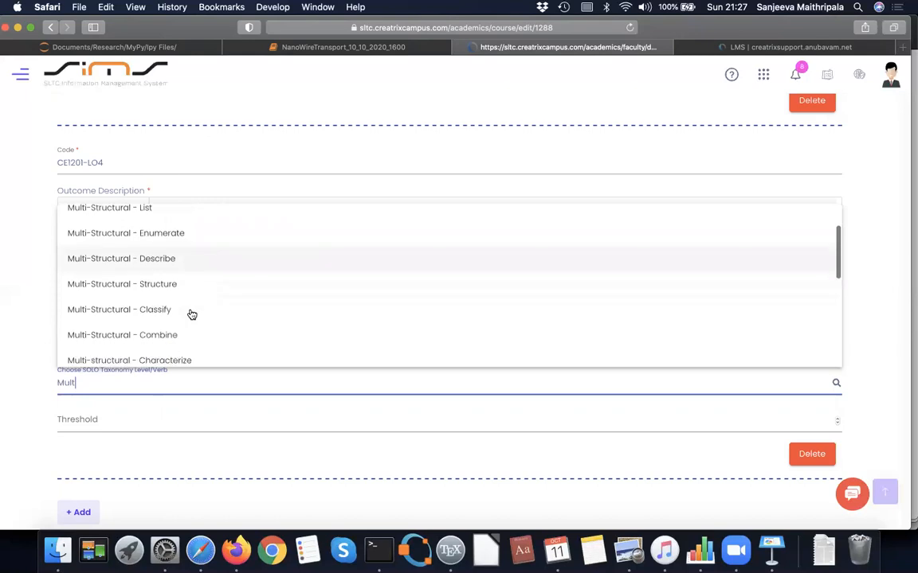
scroll(192, 316, down, 6)
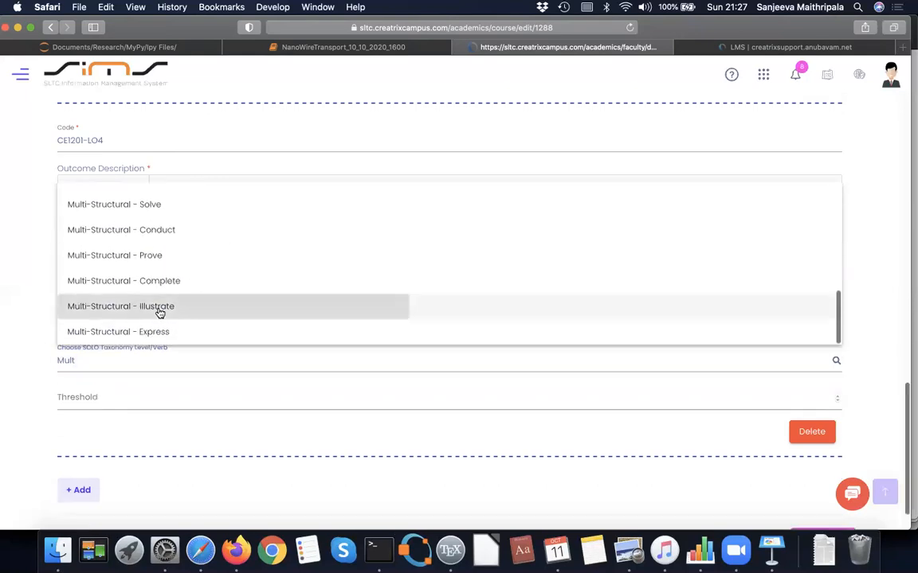
click(160, 312)
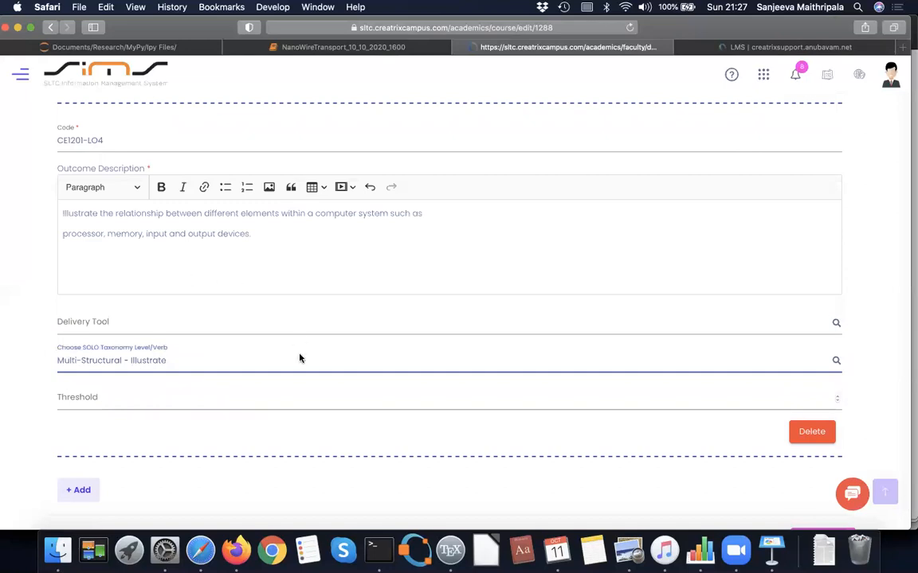
Join the two lines of the CE1201-LO4 description into one paragraph and set its threshold to 40
click(61, 233)
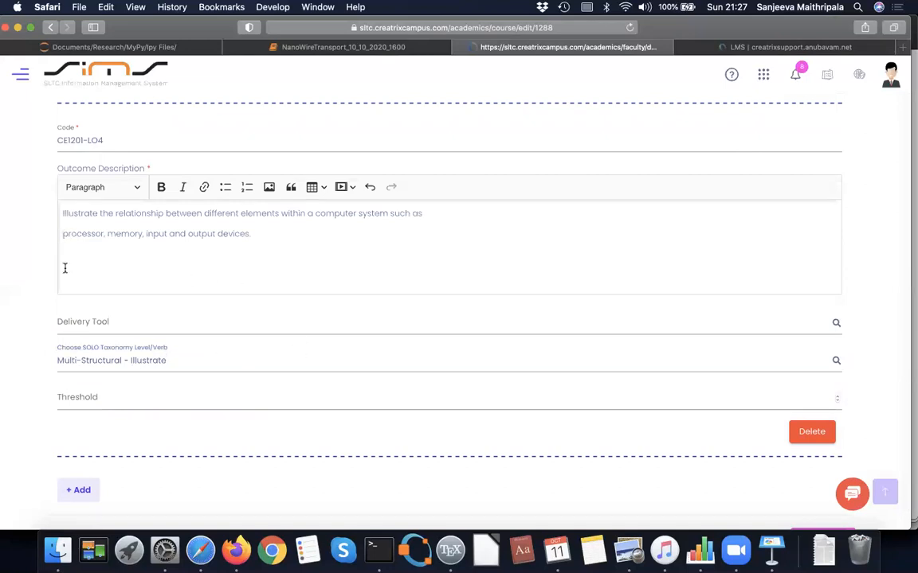
key(BackSpace)
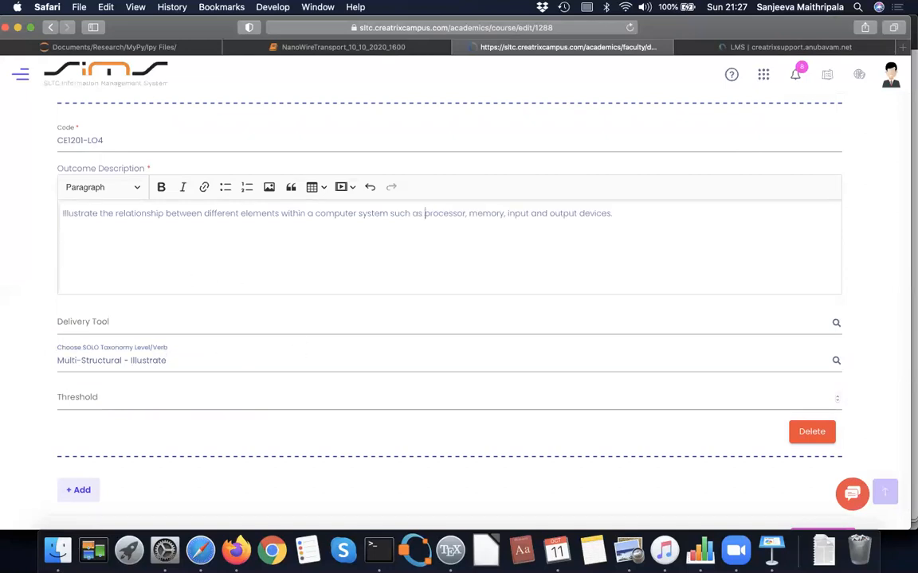
click(74, 401)
text(40)
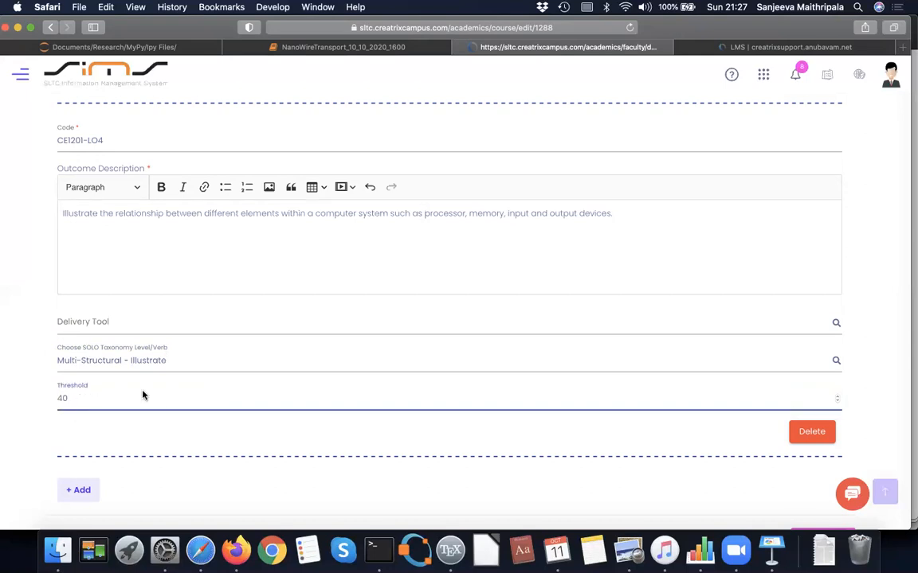
click(169, 458)
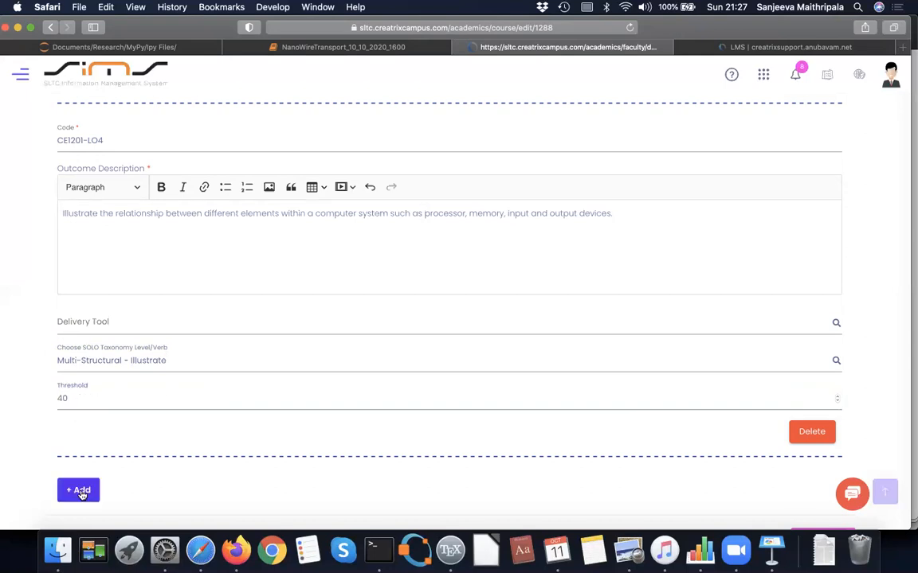
Add a fifth course outcome and enter CE1201-LO5 as its code
click(81, 491)
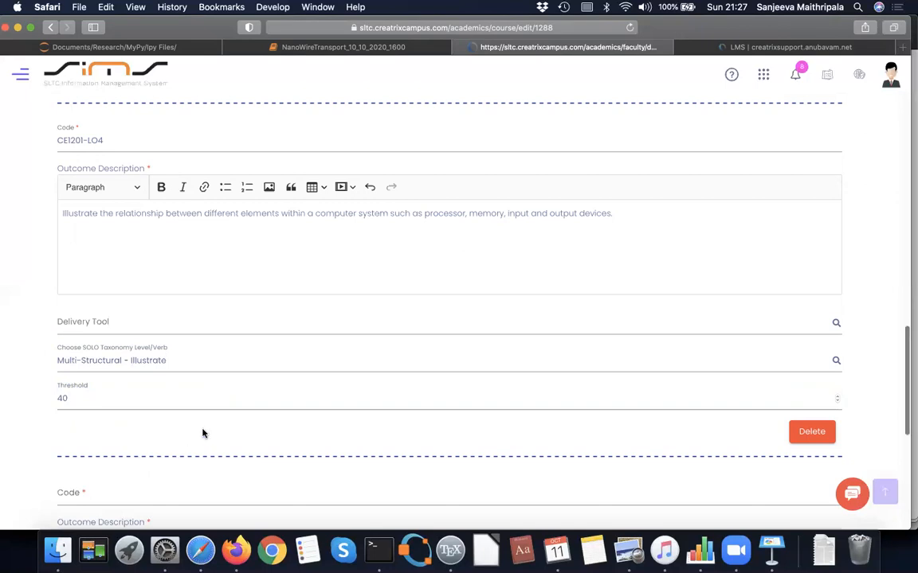
scroll(183, 430, down, 2)
click(142, 428)
text(C)
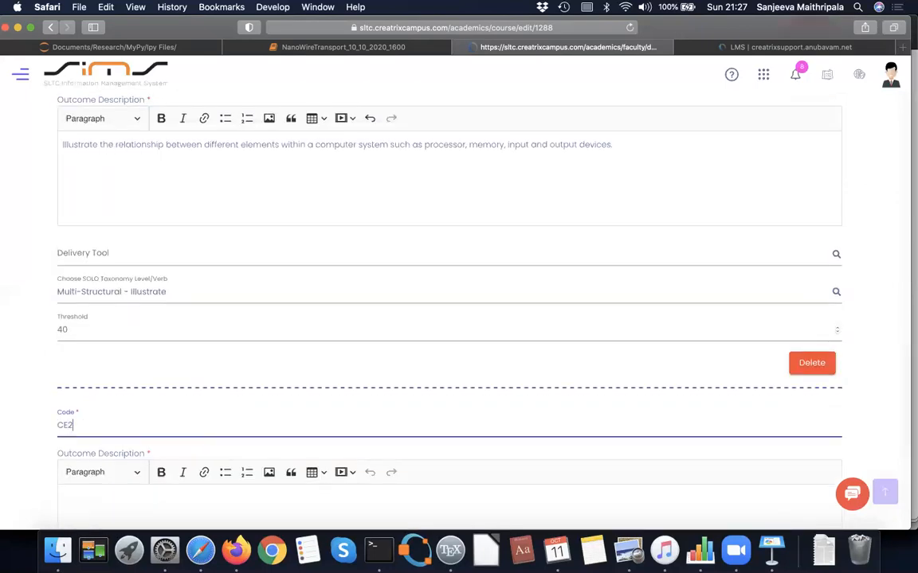
text(E1201-LO5)
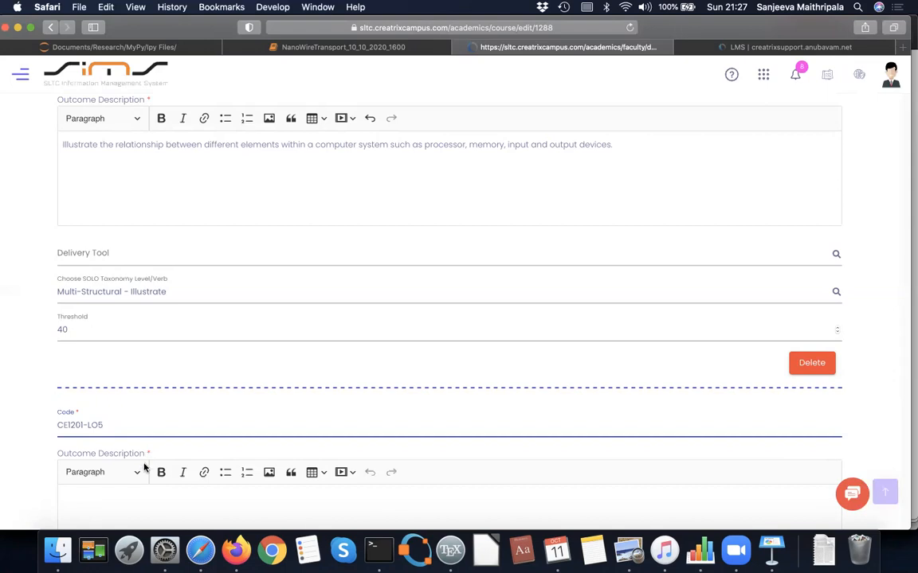
Copy the LO5 text from the module outline in Preview into the CE1201-LO5 outcome's description in Safari
click(630, 552)
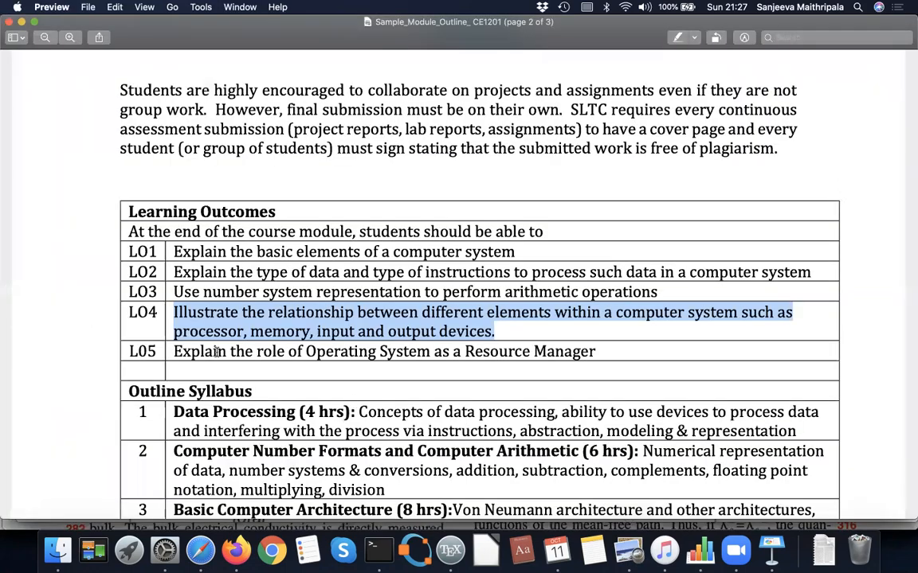
drag(173, 352, 642, 351)
key(super+c)
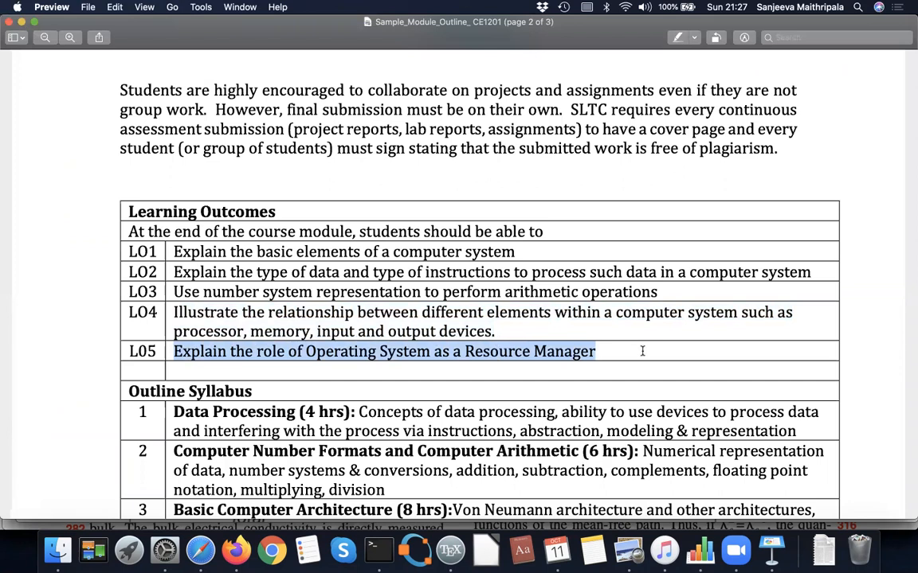
click(200, 550)
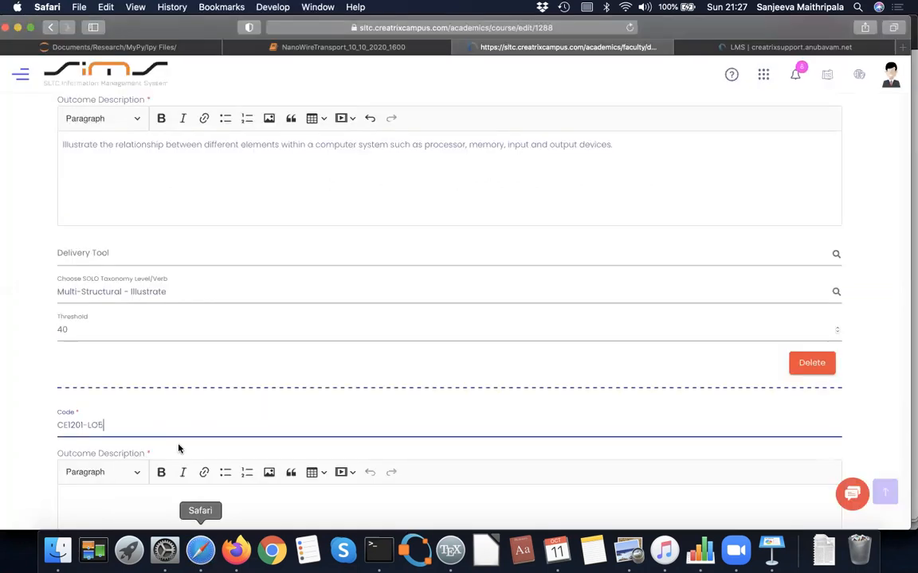
click(107, 495)
key(super+v)
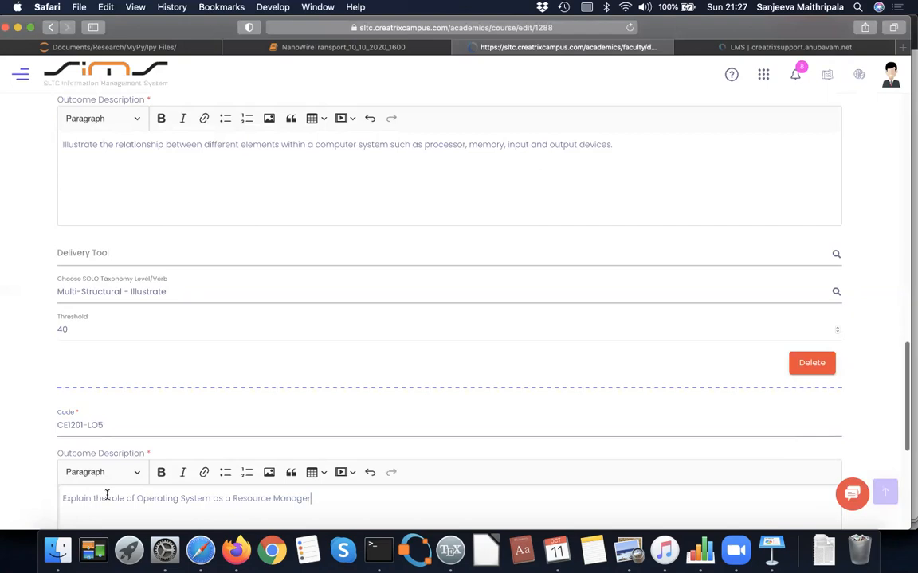
Choose Multi-Structural - Illustrate as the SOLO taxonomy level/verb for outcome CE1201-LO5
scroll(106, 496, down, 5)
click(117, 450)
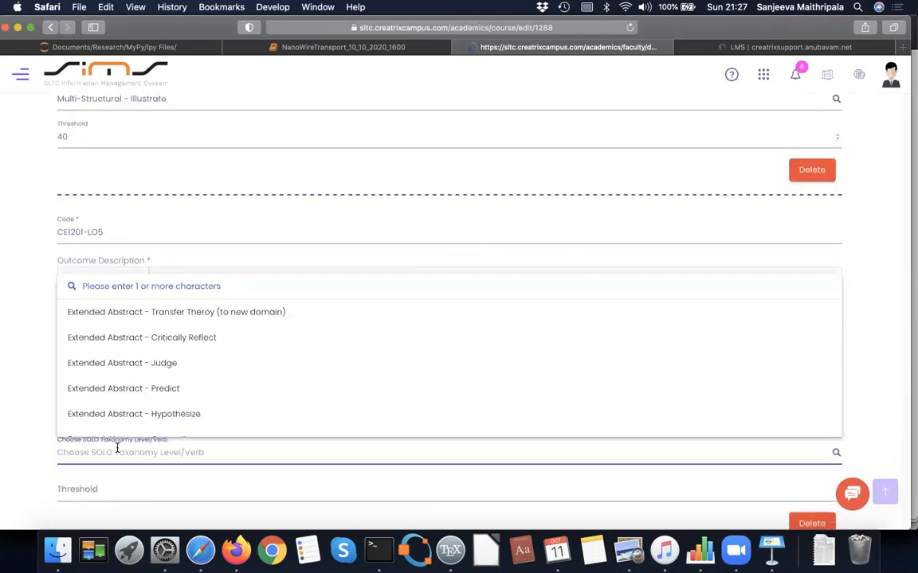
text(Mul)
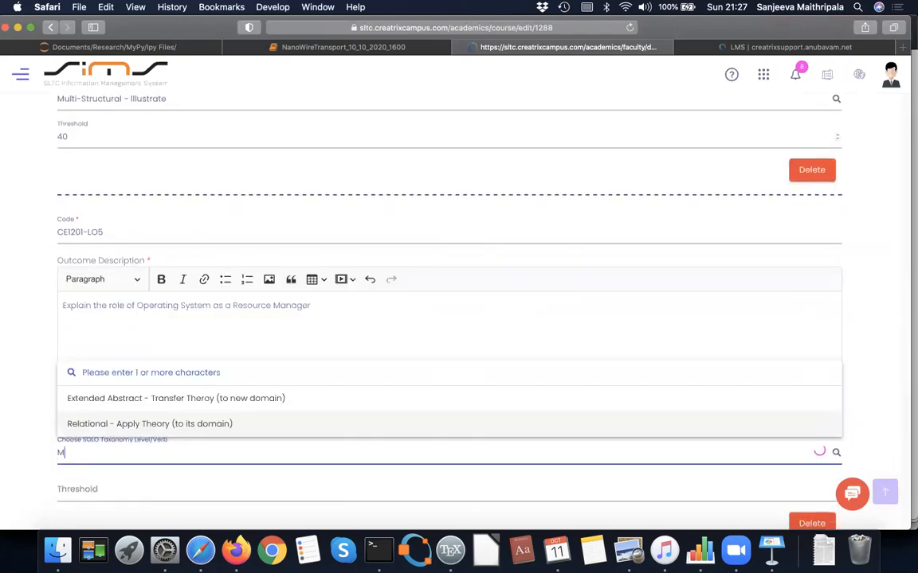
text(ti)
key(BackSpace)
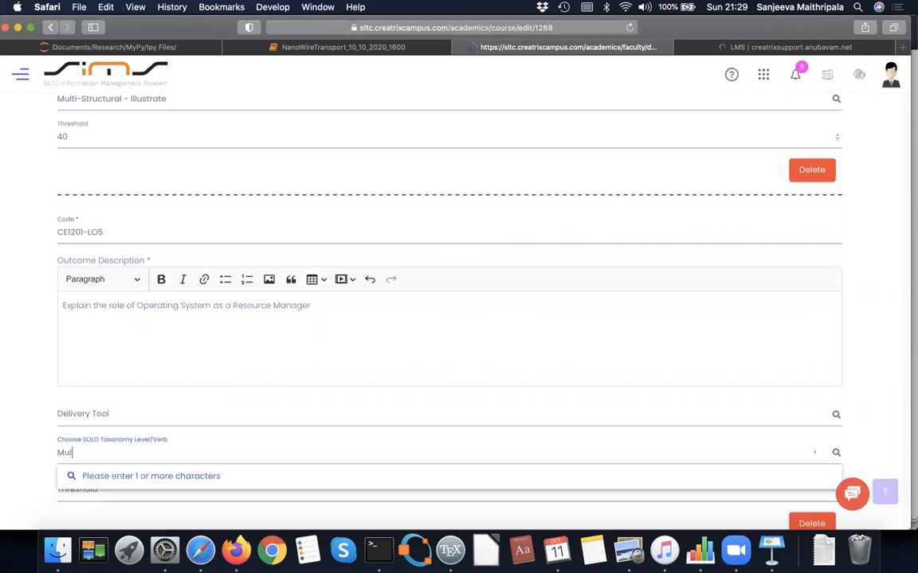
text(ti)
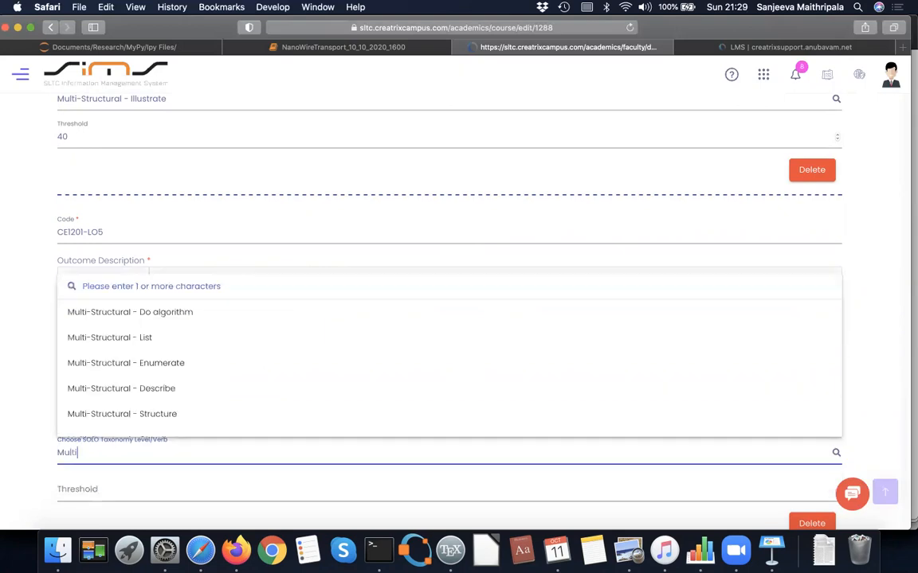
scroll(263, 388, down, 5)
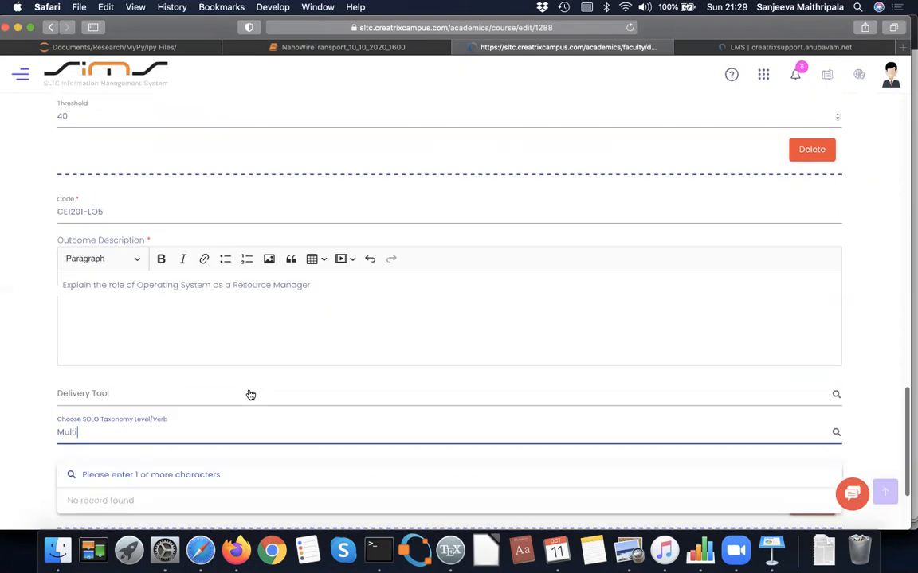
scroll(250, 366, down, 5)
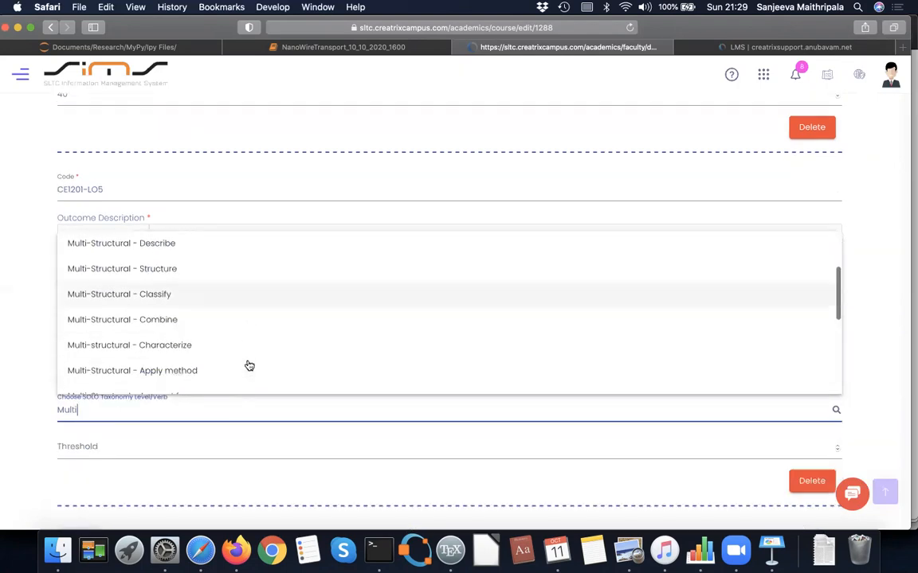
scroll(250, 366, down, 5)
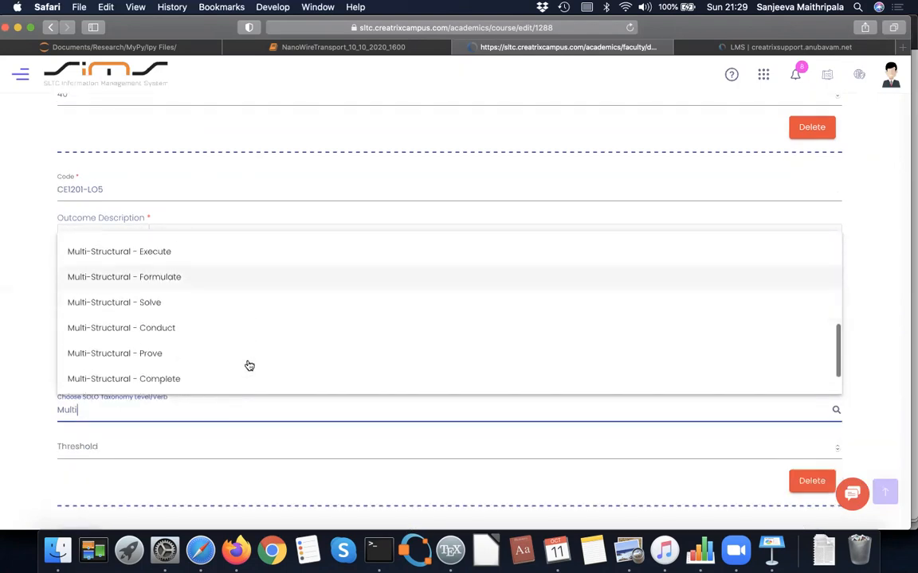
click(148, 357)
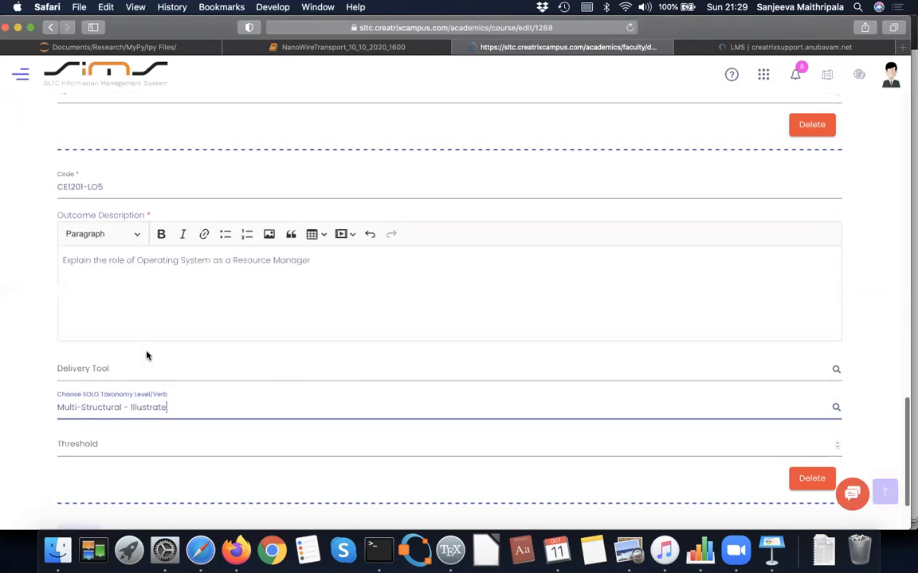
Set the threshold of outcome CE1201-LO5 to 40 and submit the course outcomes
click(120, 446)
text(40)
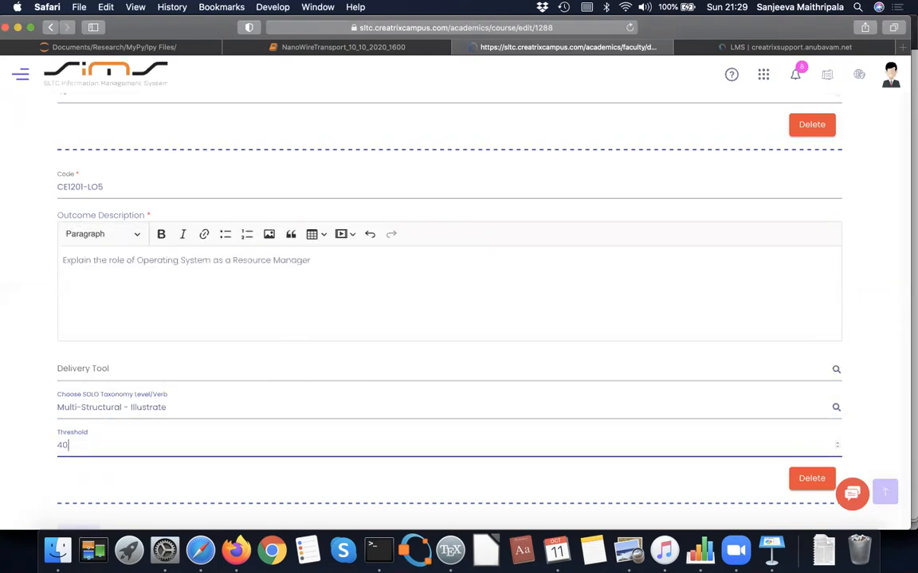
click(340, 488)
scroll(340, 488, down, 3)
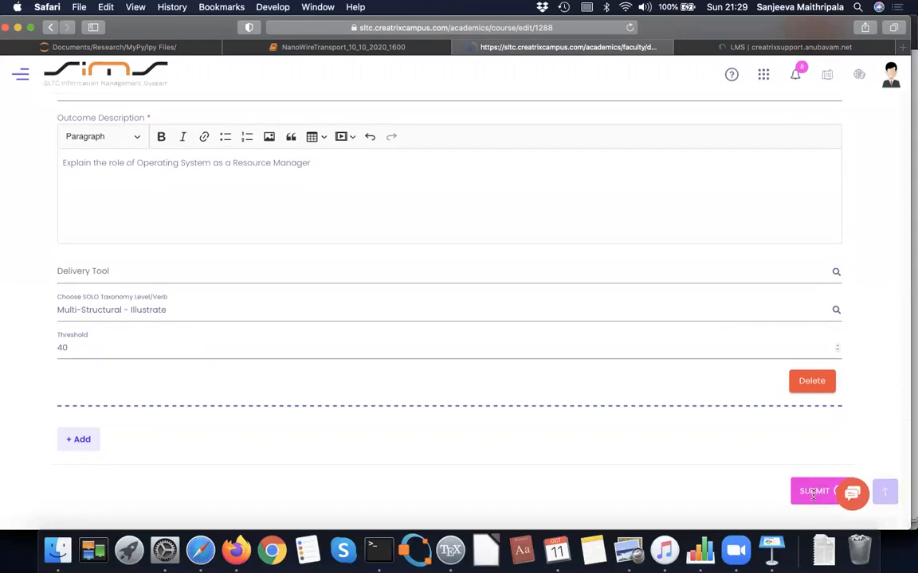
click(813, 492)
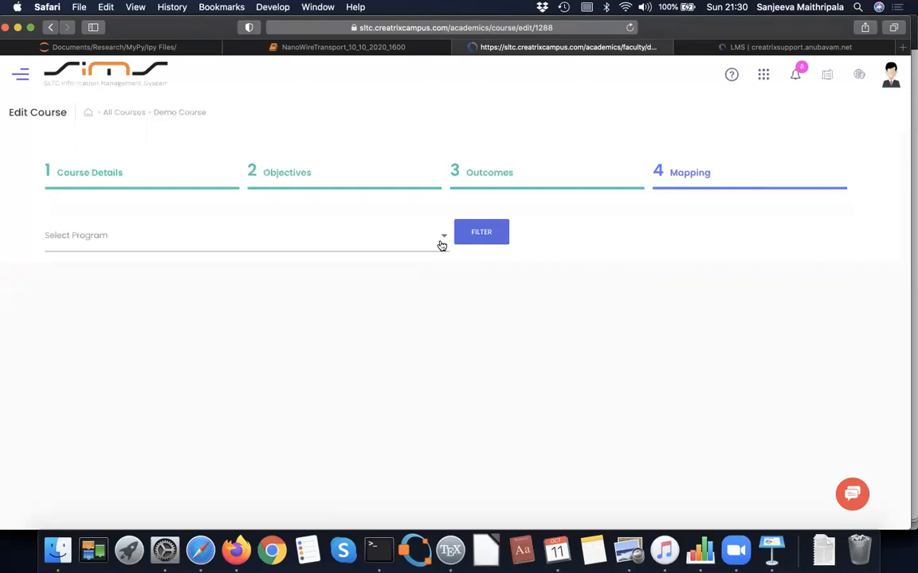
Select the program BSc Hons. Eng. (Mechatronics Engineering) for mapping and filter to load its outcome matrix
click(441, 246)
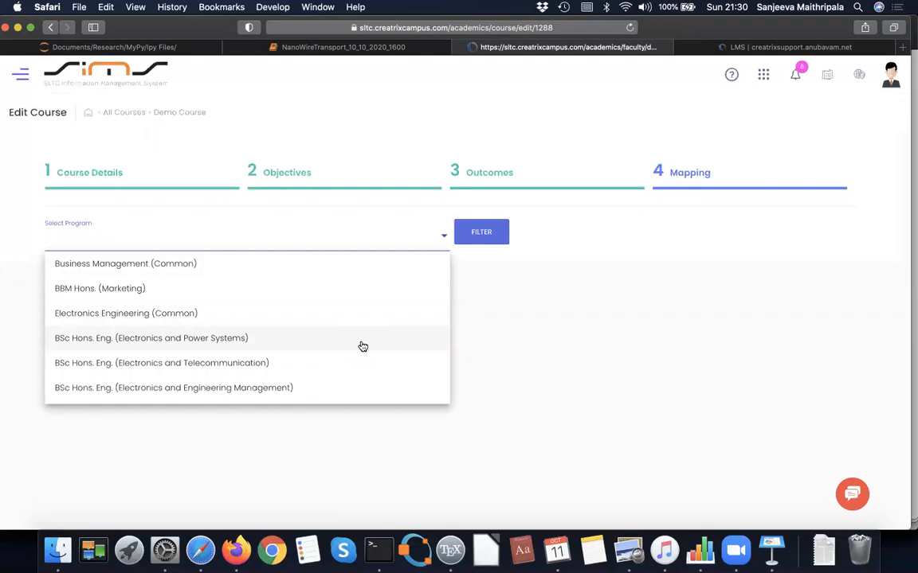
scroll(363, 346, down, 5)
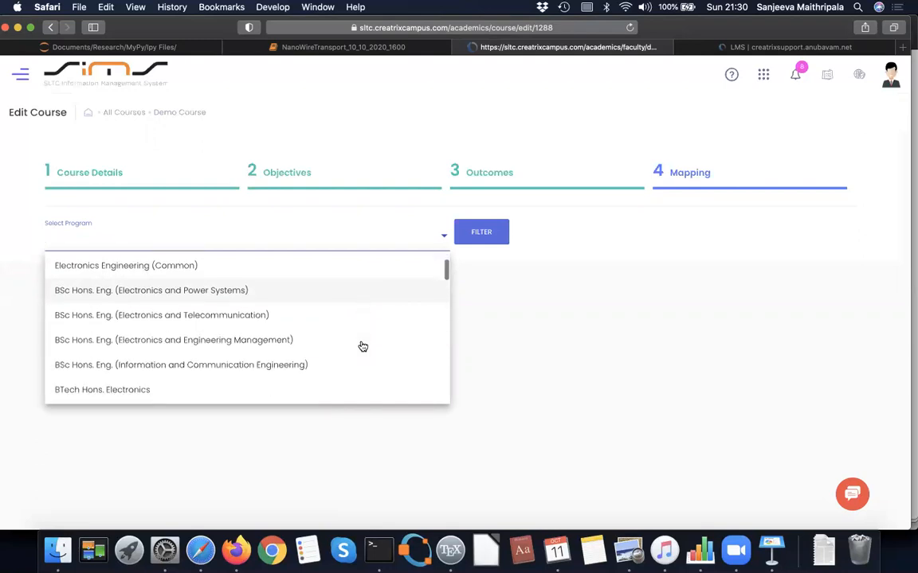
scroll(363, 347, down, 5)
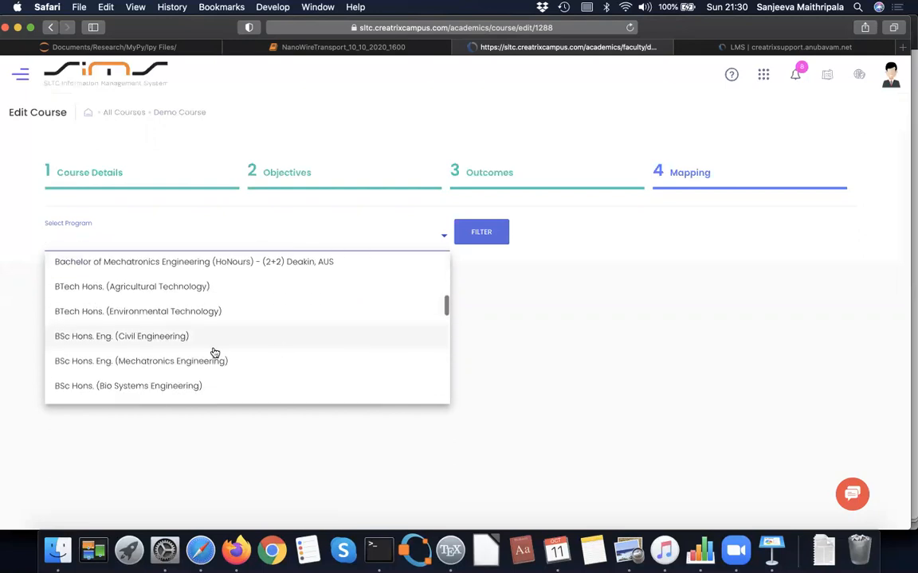
click(184, 364)
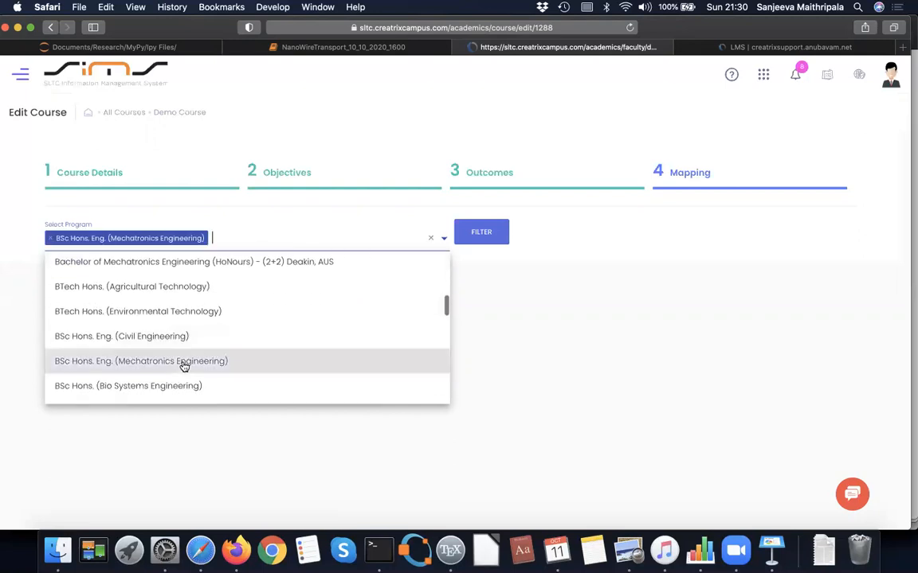
click(594, 358)
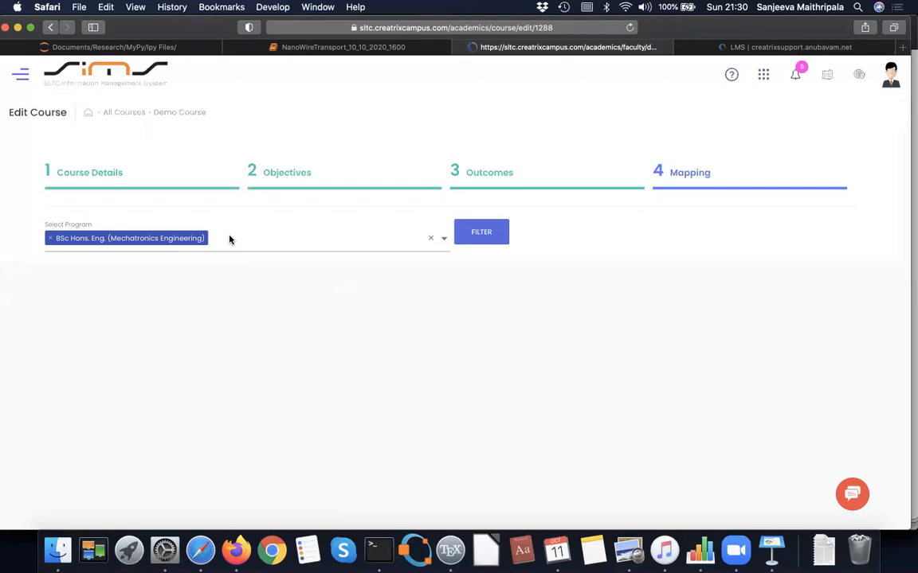
click(482, 233)
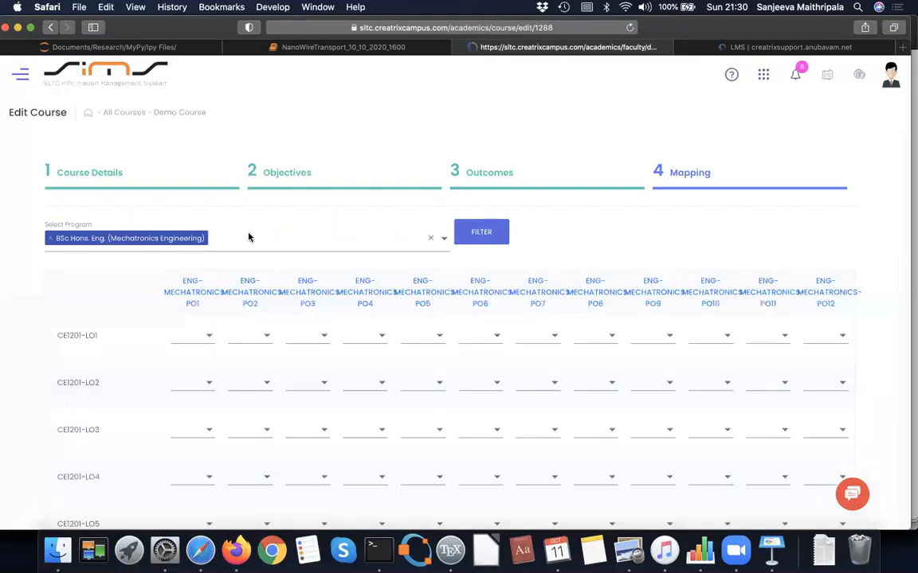
Look over the empty mapping matrix, then examine the module outline's table mapping learning outcomes to program outcomes in Preview
scroll(289, 252, down, 3)
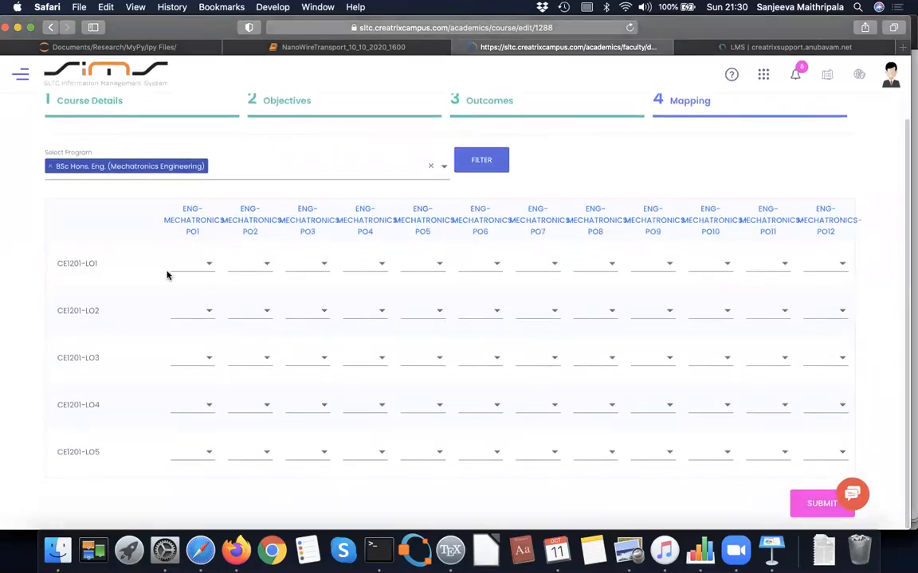
scroll(169, 273, up, 1)
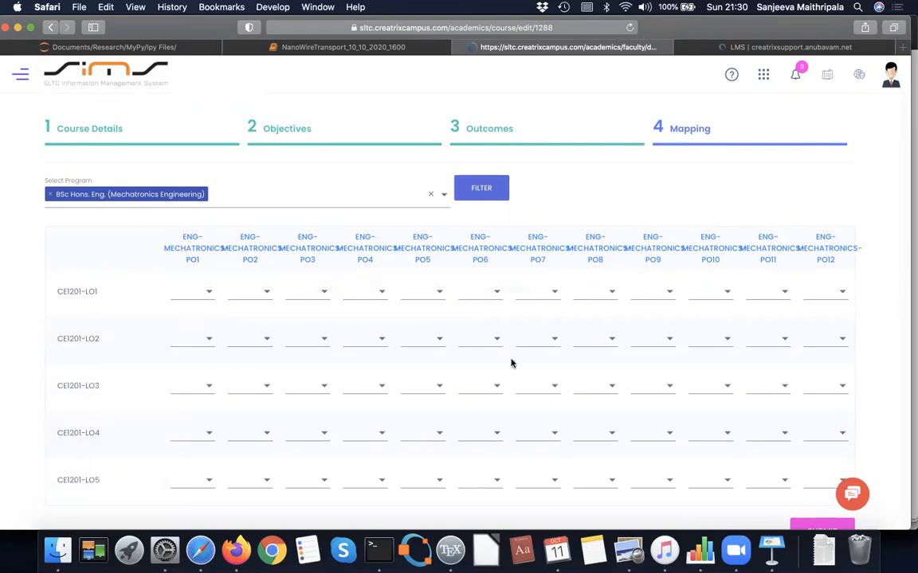
click(628, 550)
scroll(532, 444, down, 12)
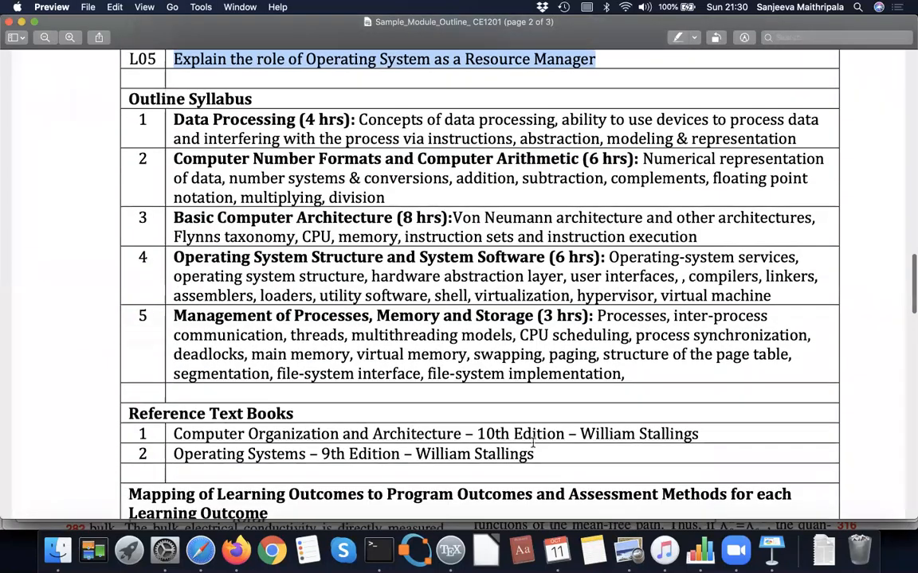
scroll(532, 443, down, 5)
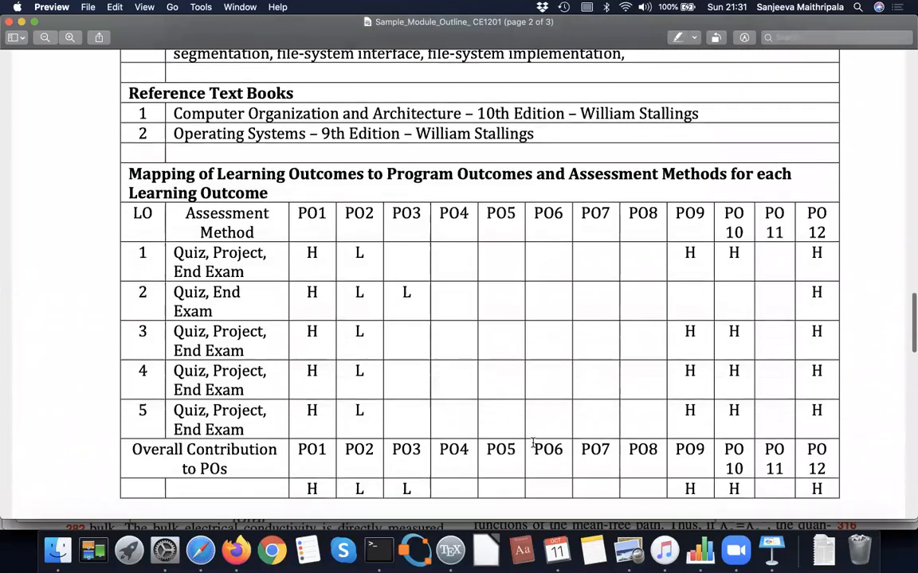
scroll(532, 445, down, 2)
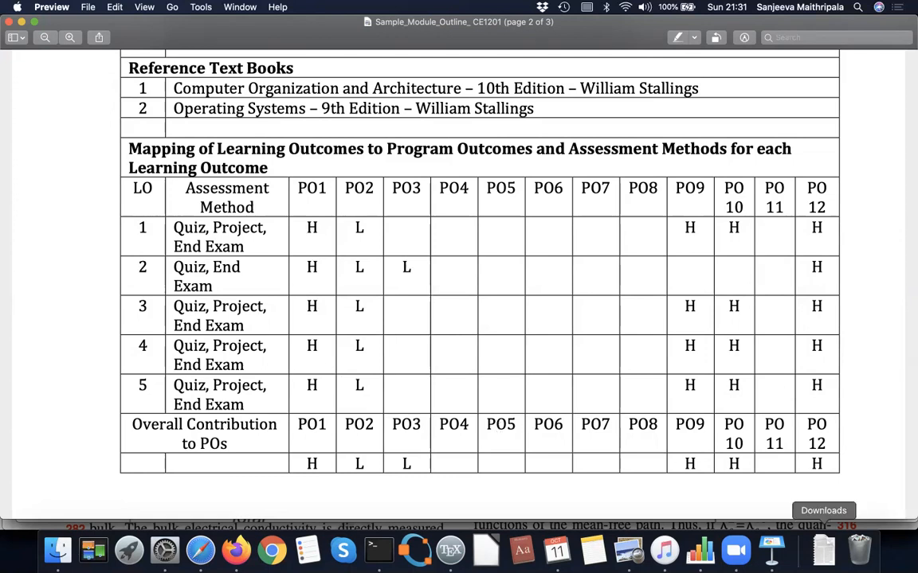
Return to the mapping matrix in Safari and set the PO1 level to High for outcomes CE1201-LO1 through CE1201-LO5
click(200, 550)
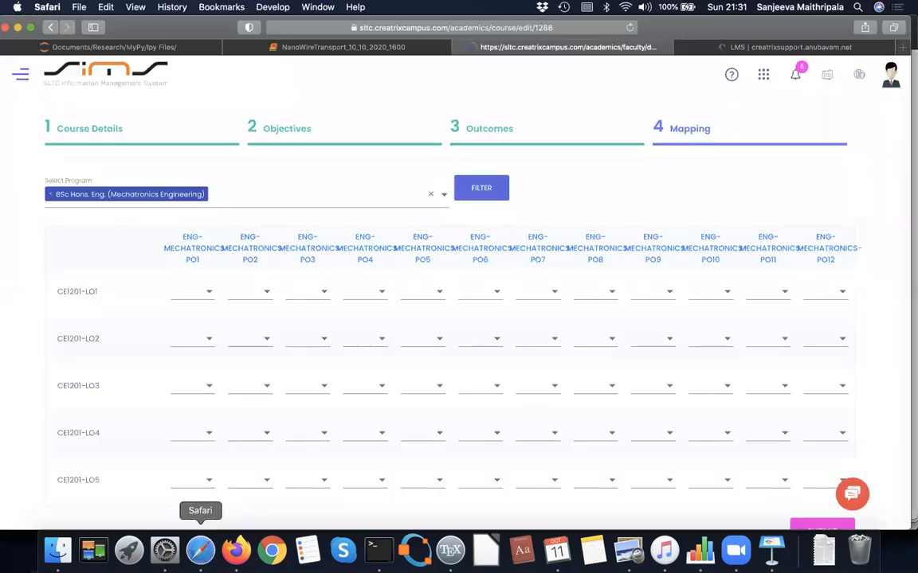
click(210, 295)
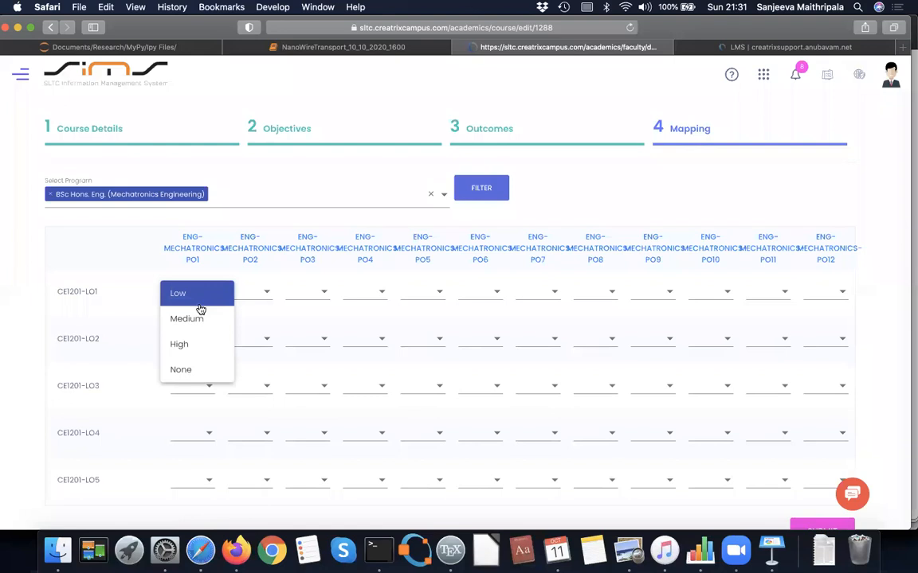
click(188, 344)
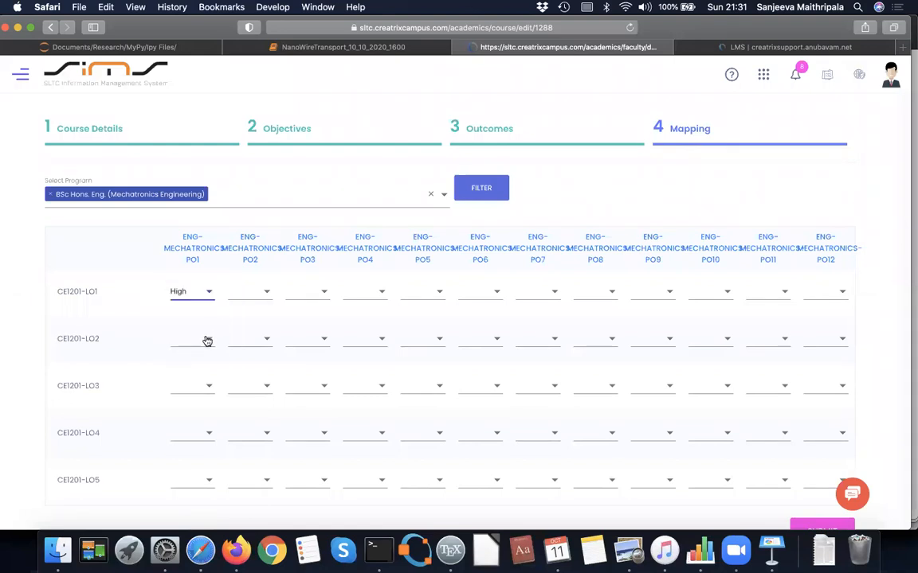
click(204, 340)
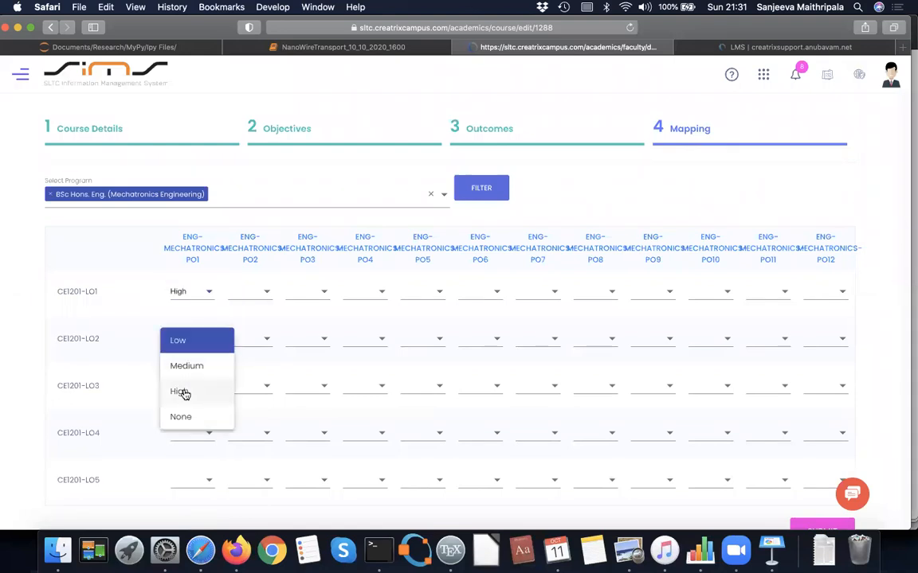
click(182, 393)
click(200, 386)
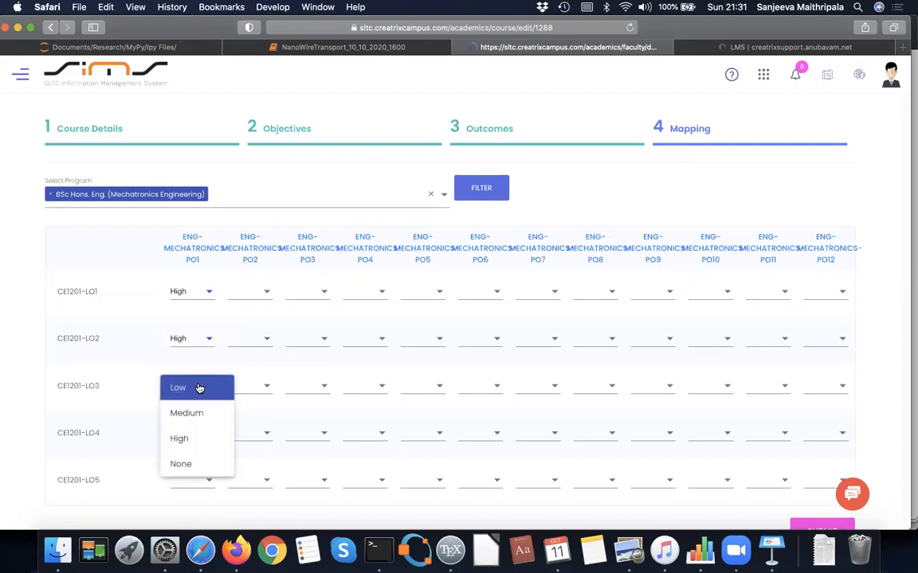
click(185, 438)
click(200, 436)
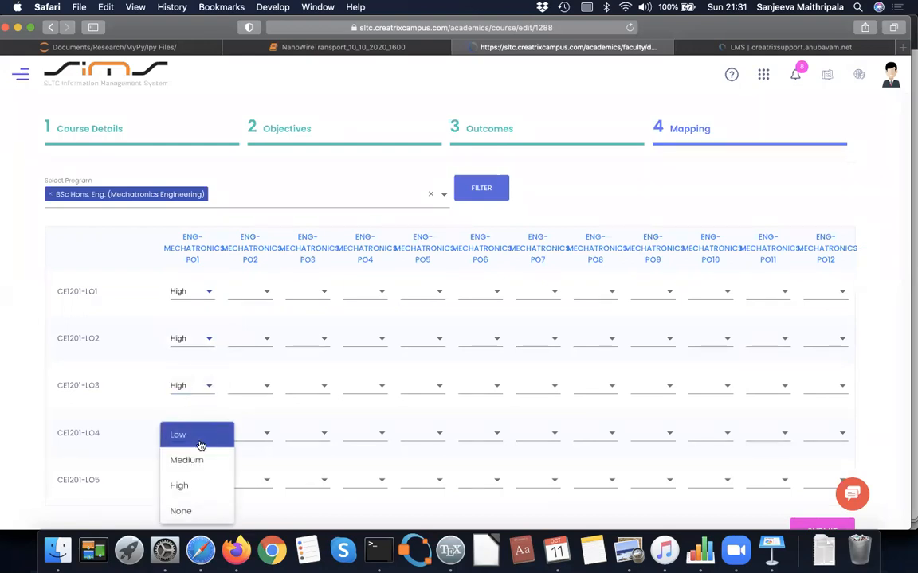
click(190, 485)
click(191, 485)
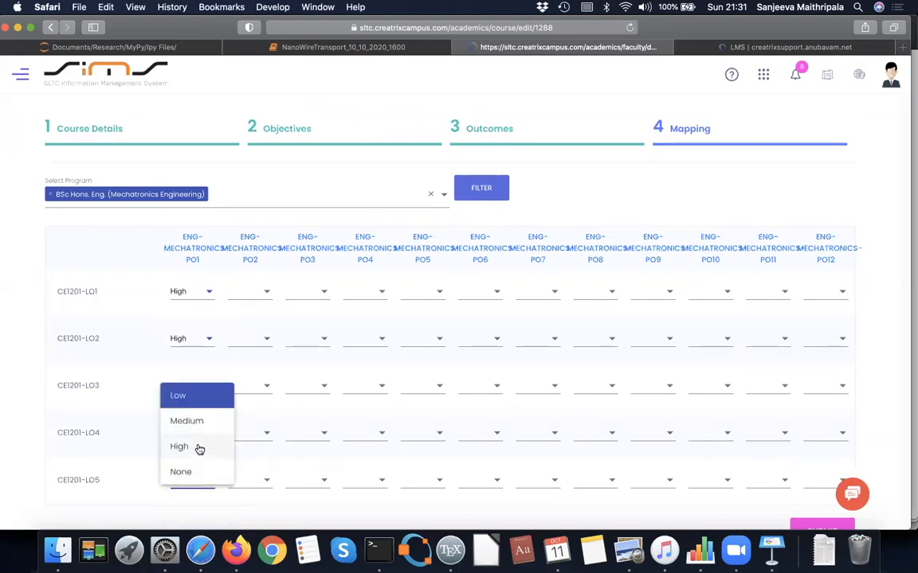
click(198, 447)
Set the PO2 level to Low for all five outcomes, CE1201-LO1 through CE1201-LO5
click(258, 287)
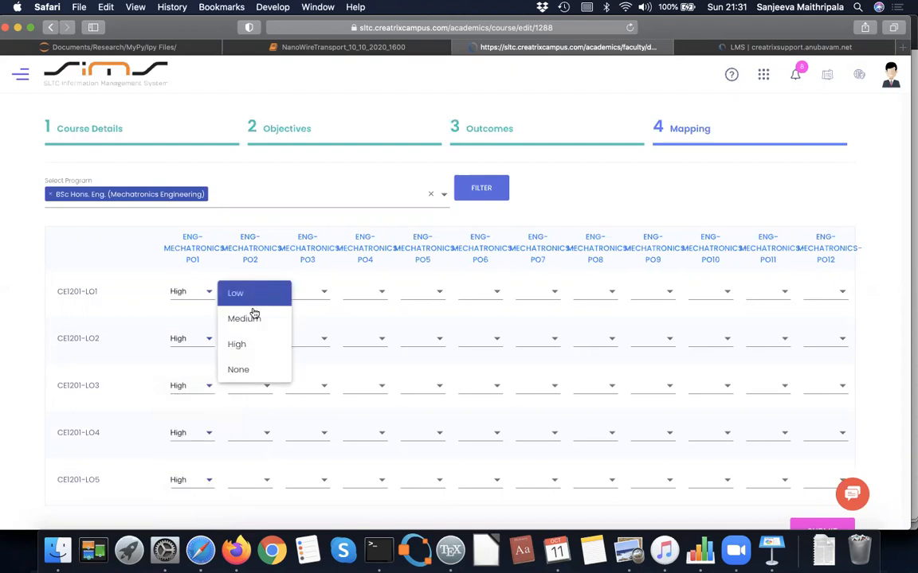
click(256, 297)
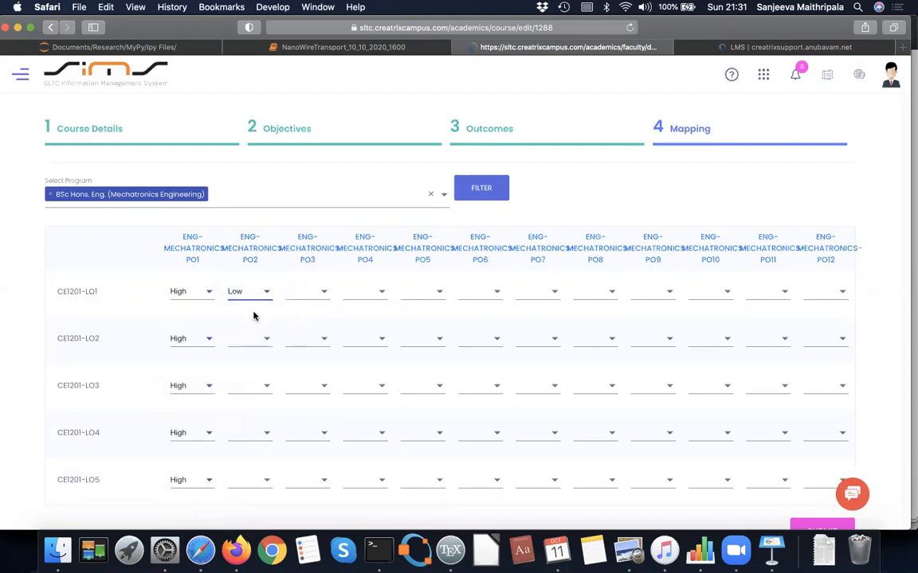
click(250, 341)
click(250, 342)
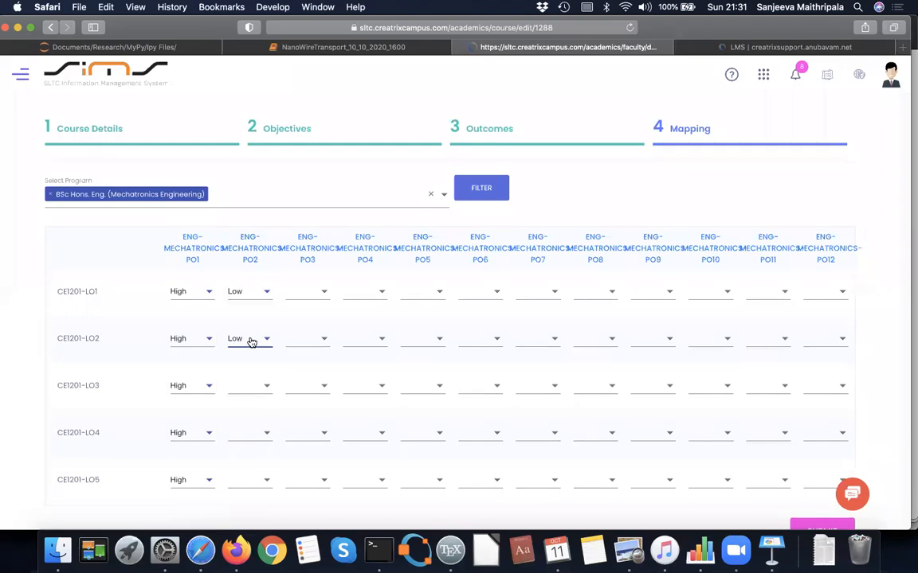
click(248, 389)
click(249, 389)
click(252, 434)
click(252, 436)
click(251, 484)
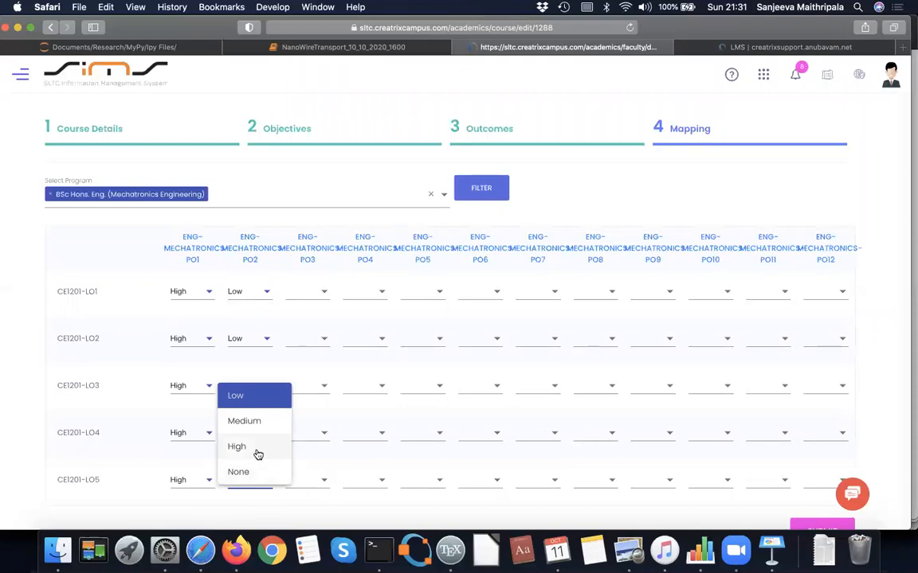
click(235, 396)
Check the outline's mapping table in Preview, then return to Safari and set the PO3 level of CE1201-LO2 to Low
click(629, 551)
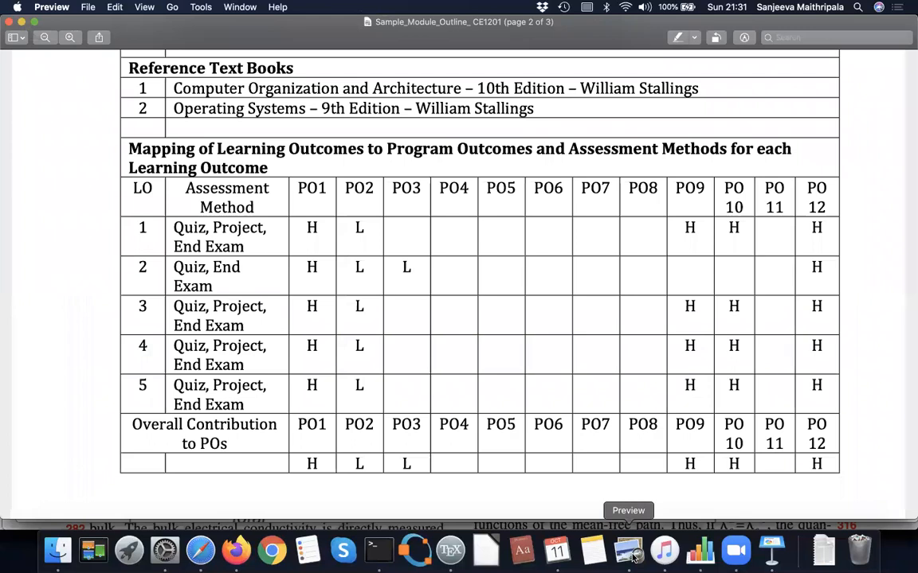
click(203, 553)
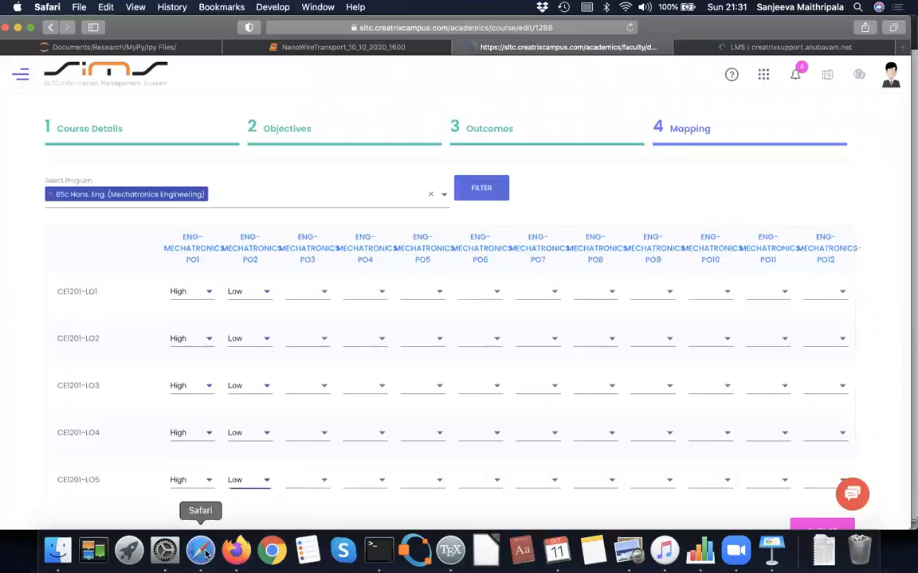
click(318, 343)
click(311, 341)
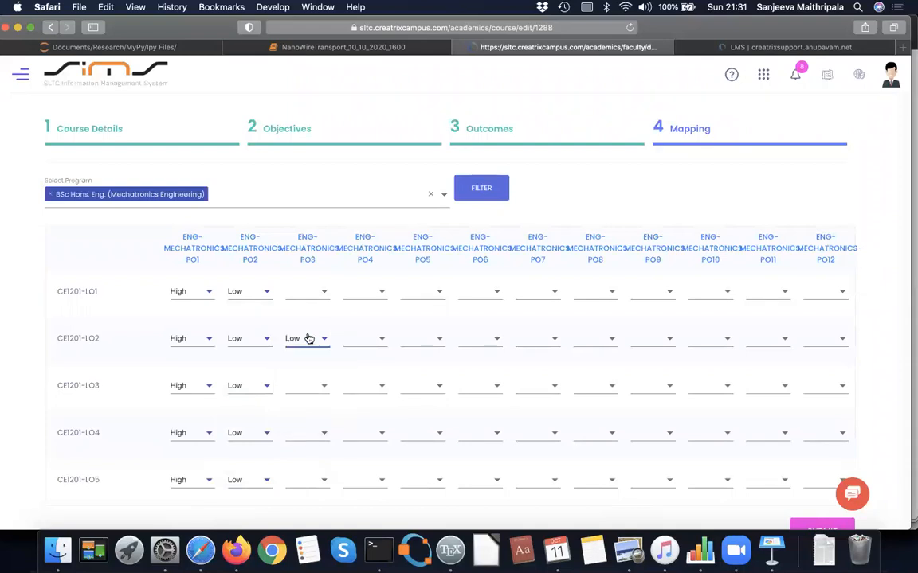
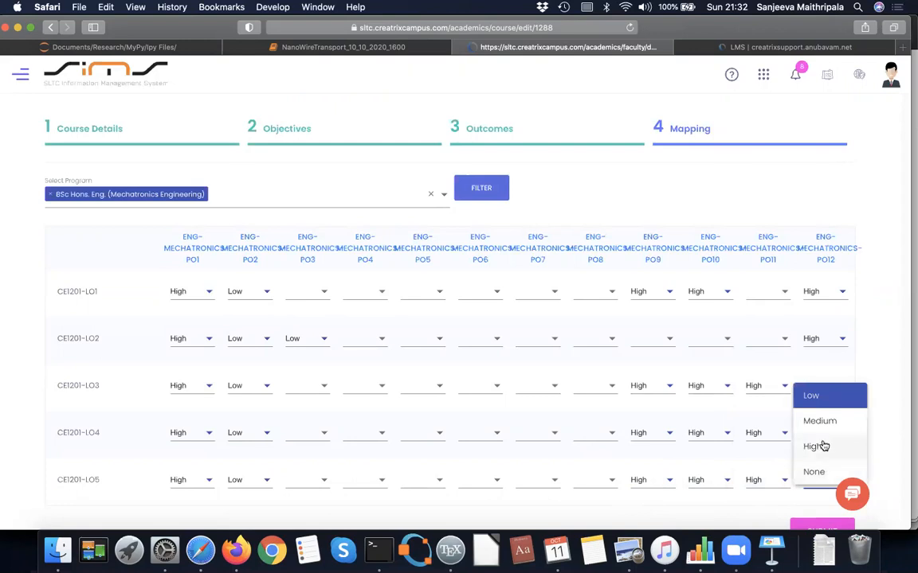
Fill the blank levels of outcome CE1201-LO1, PO3 through PO8 and PO11, with None
click(311, 291)
click(305, 371)
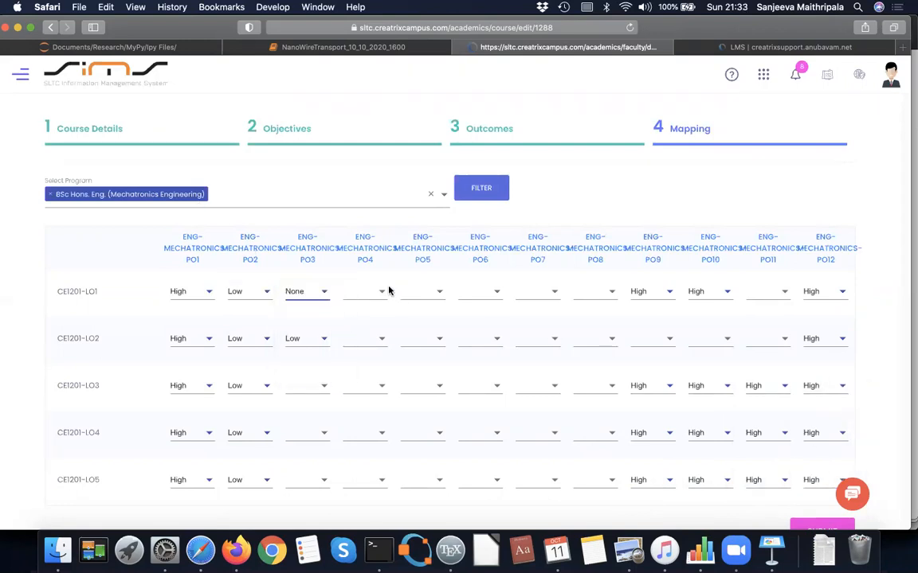
click(381, 293)
click(370, 369)
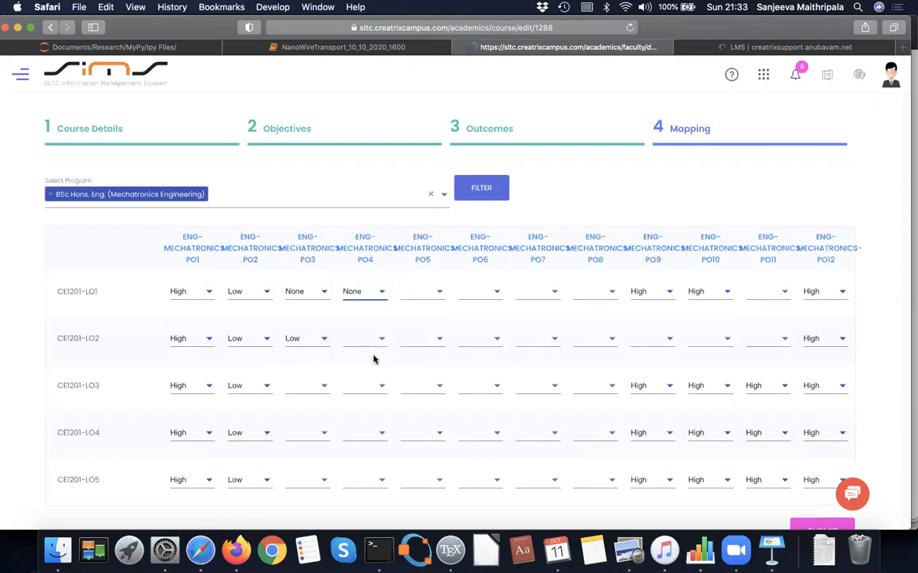
click(428, 299)
click(415, 368)
click(484, 296)
click(470, 368)
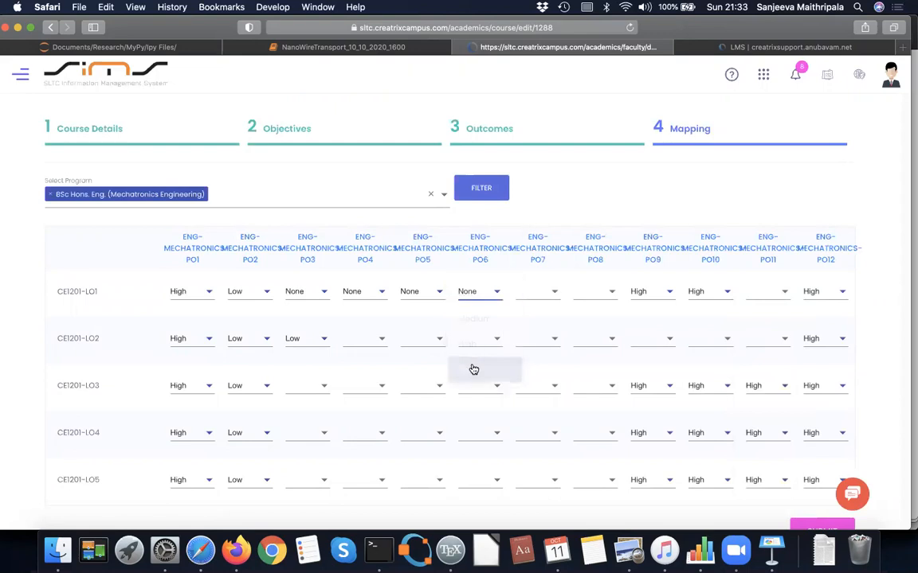
click(543, 296)
click(535, 371)
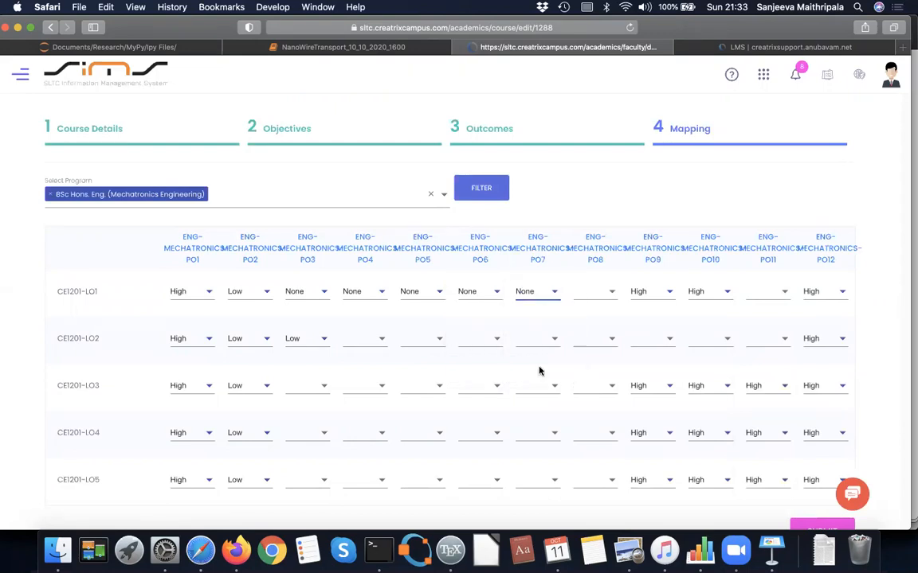
click(605, 286)
click(587, 370)
click(772, 296)
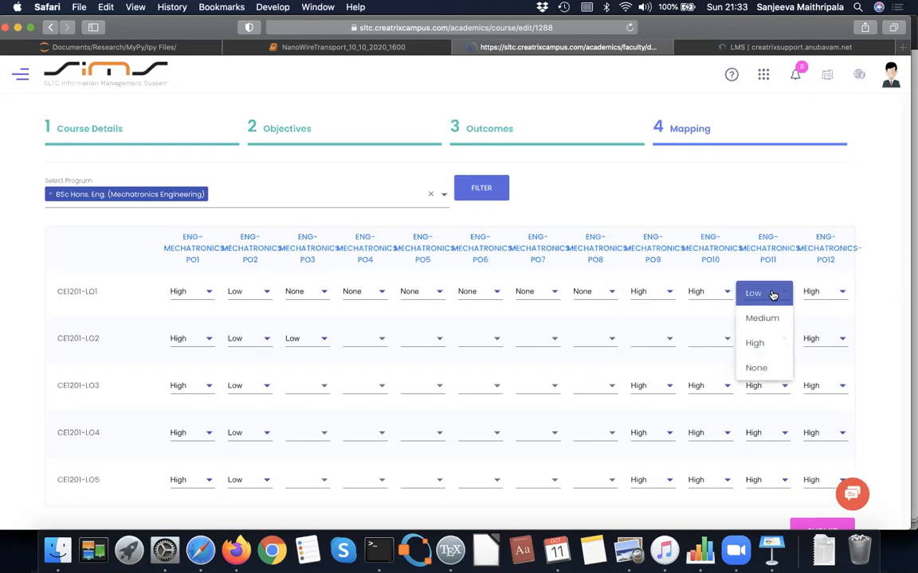
click(757, 369)
Set the PO11 and PO10 levels of outcome CE1201-LO2 to None
click(775, 333)
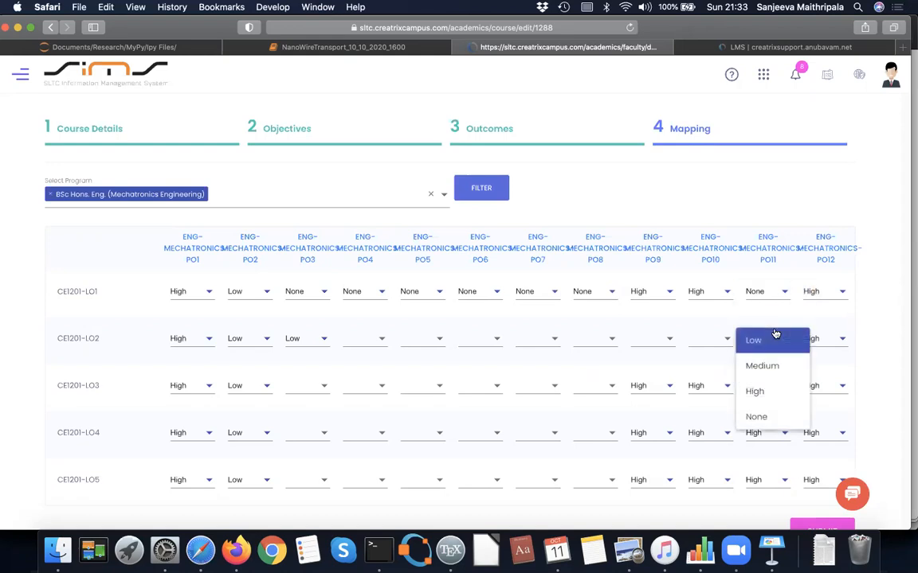
click(758, 416)
click(722, 345)
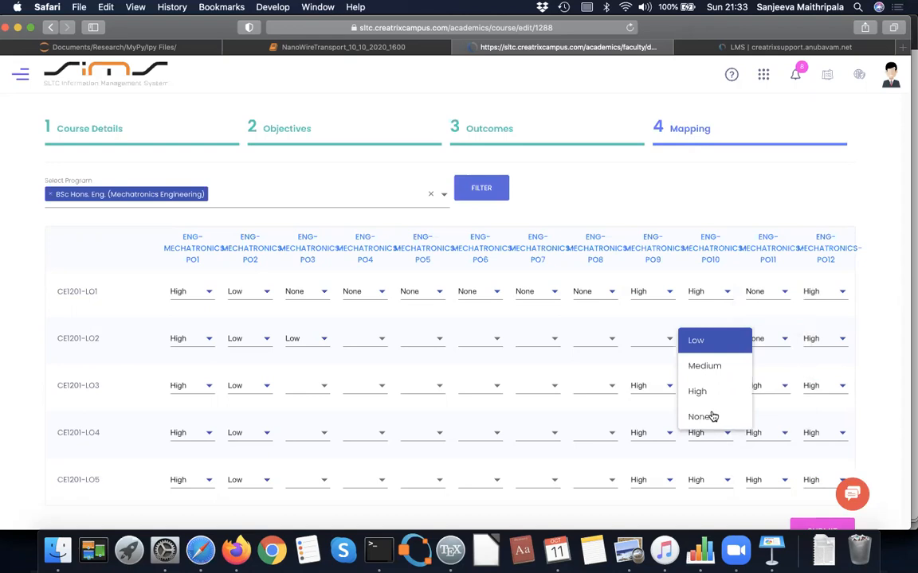
click(696, 417)
Set the PO4 through PO9 levels of outcome CE1201-LO2 to None
click(358, 337)
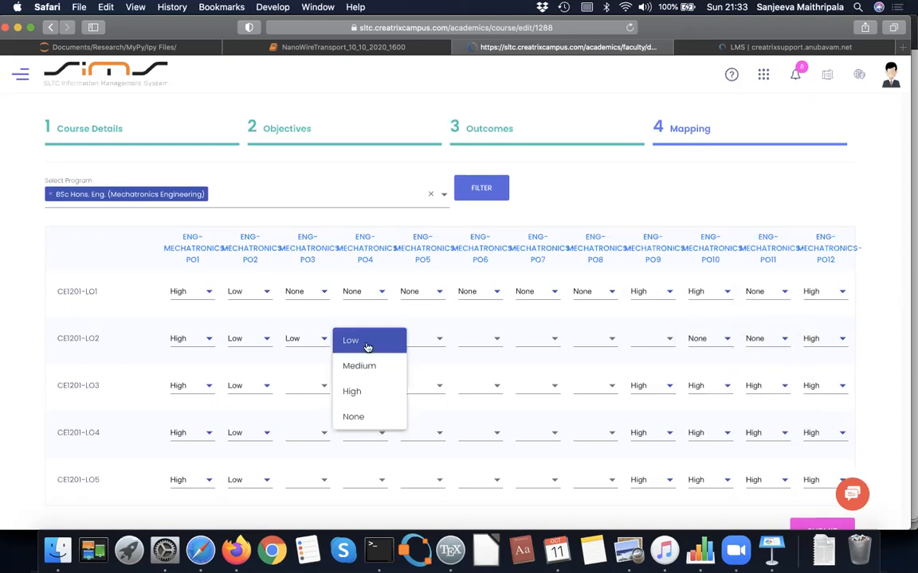
click(364, 424)
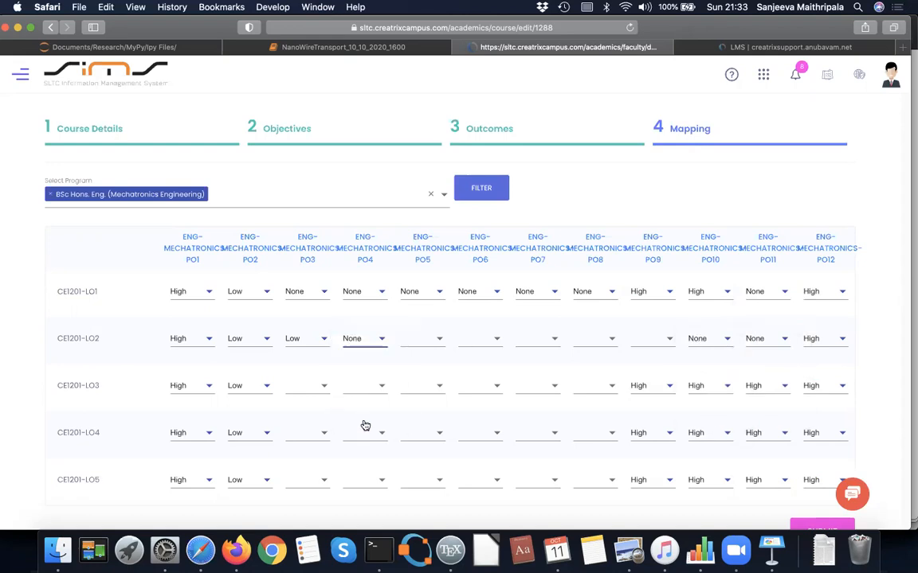
click(434, 347)
click(413, 415)
click(494, 341)
click(476, 421)
click(532, 342)
click(526, 416)
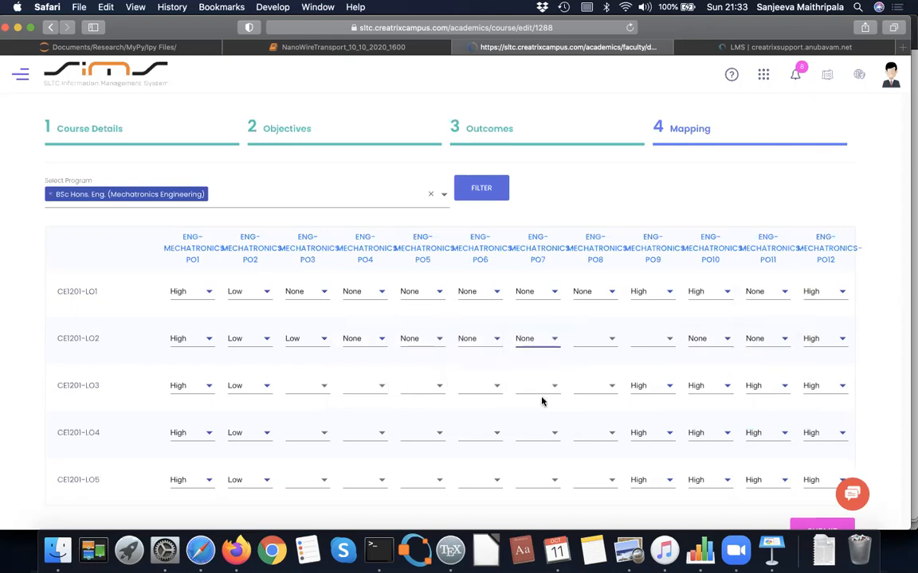
click(593, 346)
click(586, 418)
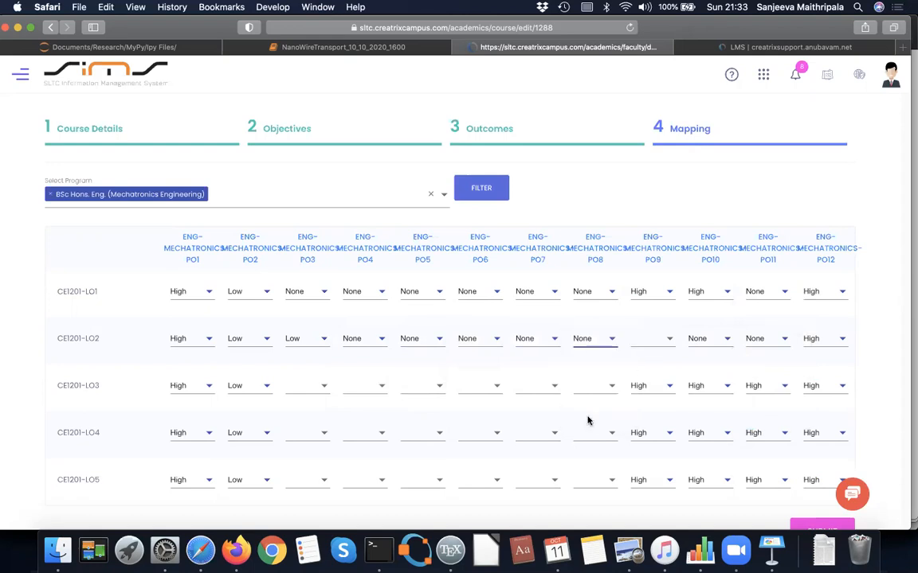
click(652, 343)
click(640, 416)
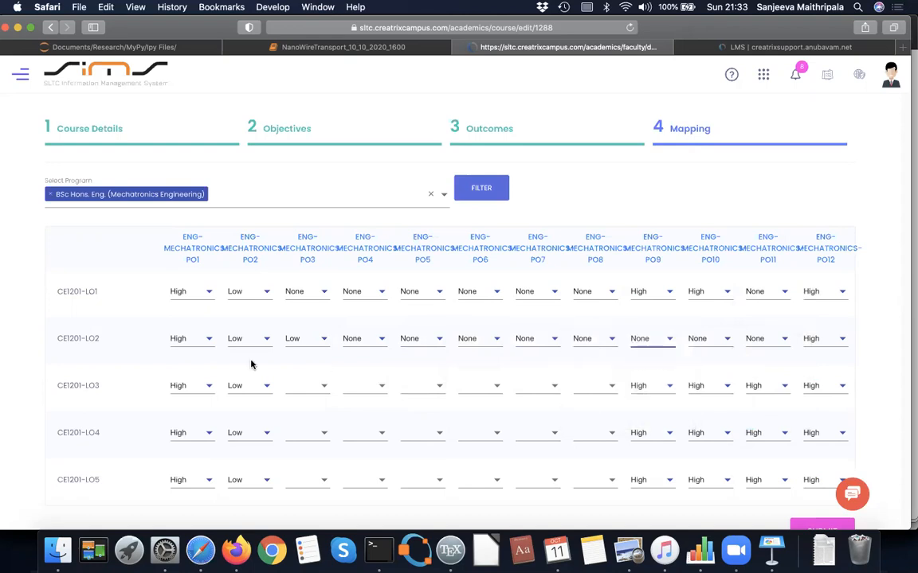
Set the PO3 through PO8 levels of outcome CE1201-LO3 to None
click(307, 385)
click(303, 465)
click(367, 387)
click(366, 464)
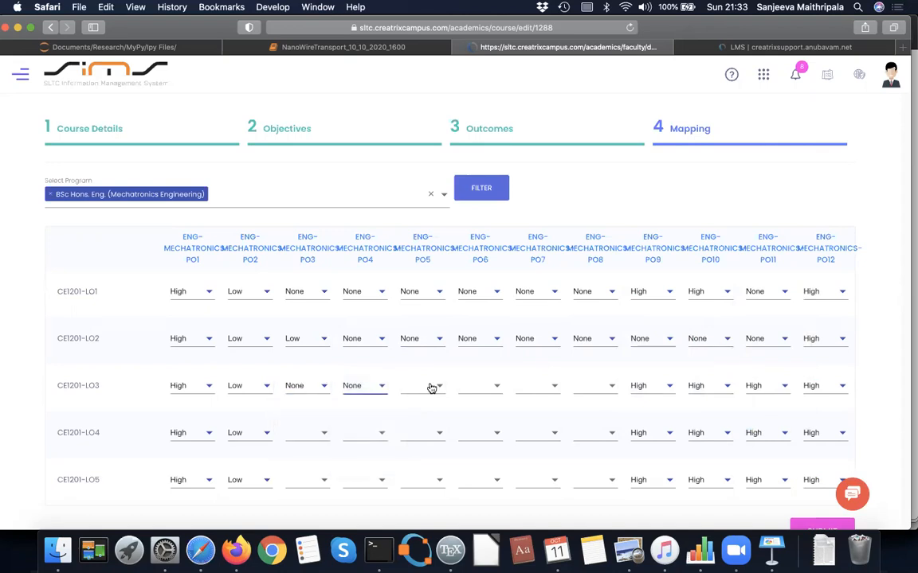
click(434, 386)
click(421, 469)
click(486, 387)
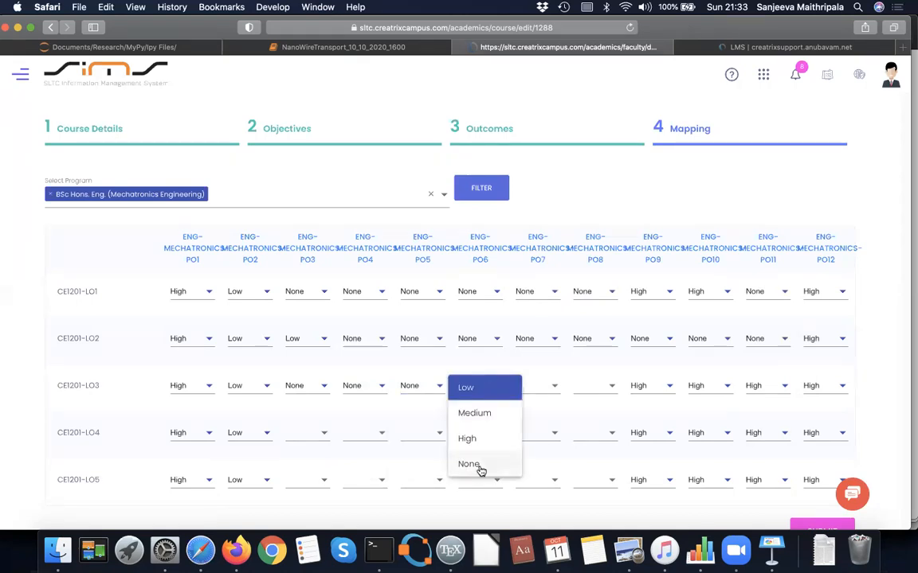
click(480, 466)
click(549, 386)
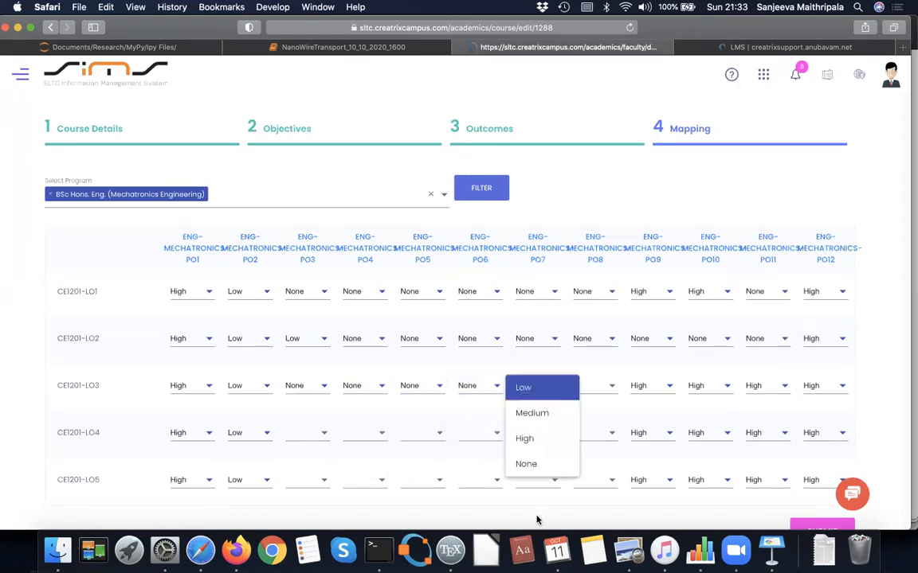
click(526, 458)
click(598, 385)
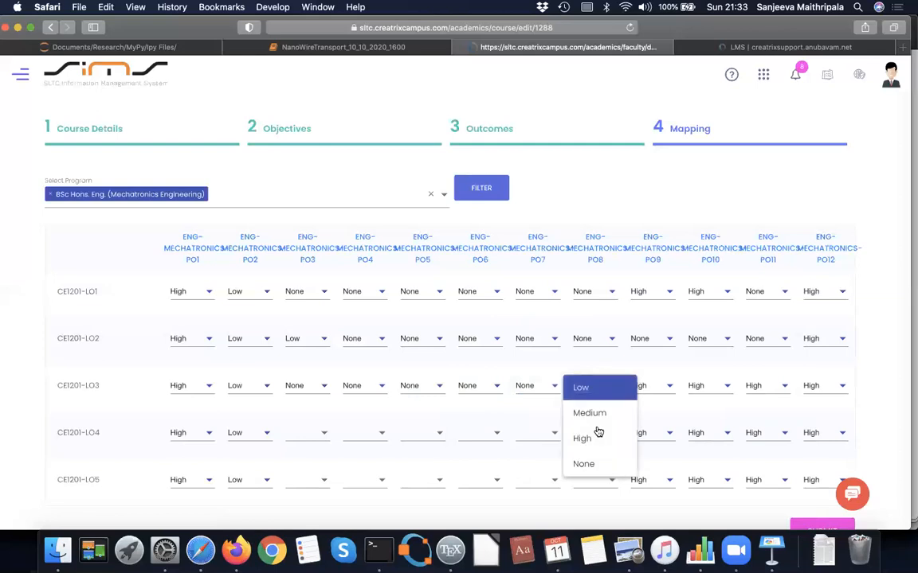
click(596, 471)
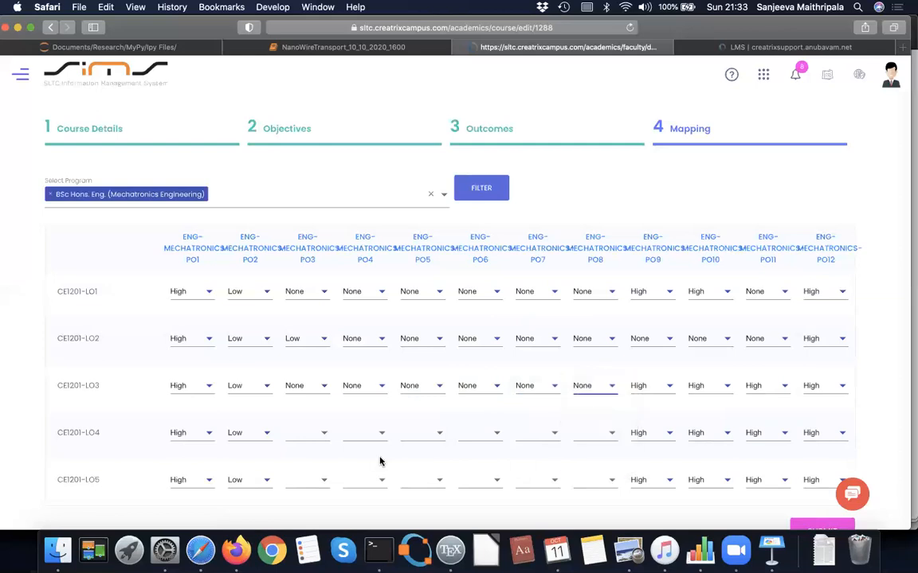
Set the PO3 level to None for outcomes CE1201-LO4 and CE1201-LO5
click(322, 437)
click(306, 509)
click(312, 486)
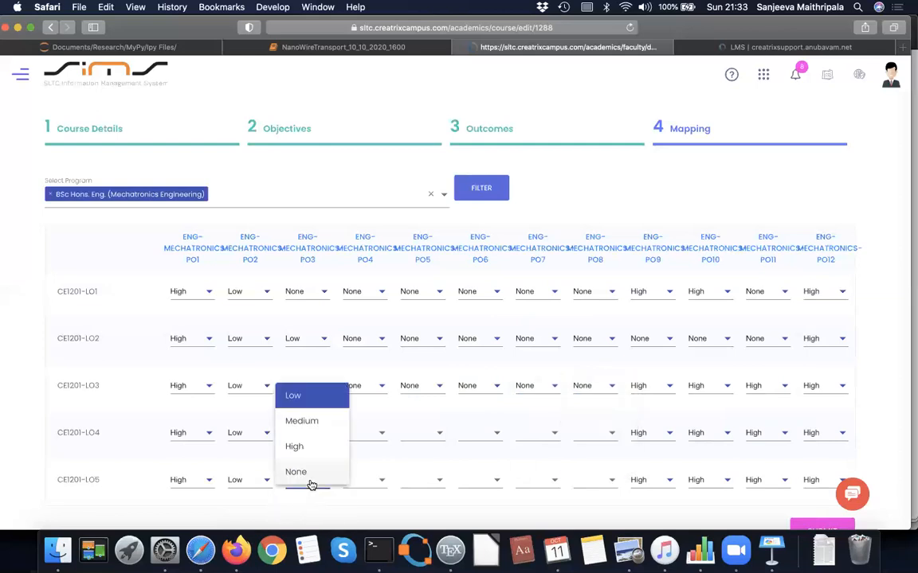
click(309, 481)
Set the PO4 and PO5 levels to None for outcomes CE1201-LO4 and CE1201-LO5
click(371, 440)
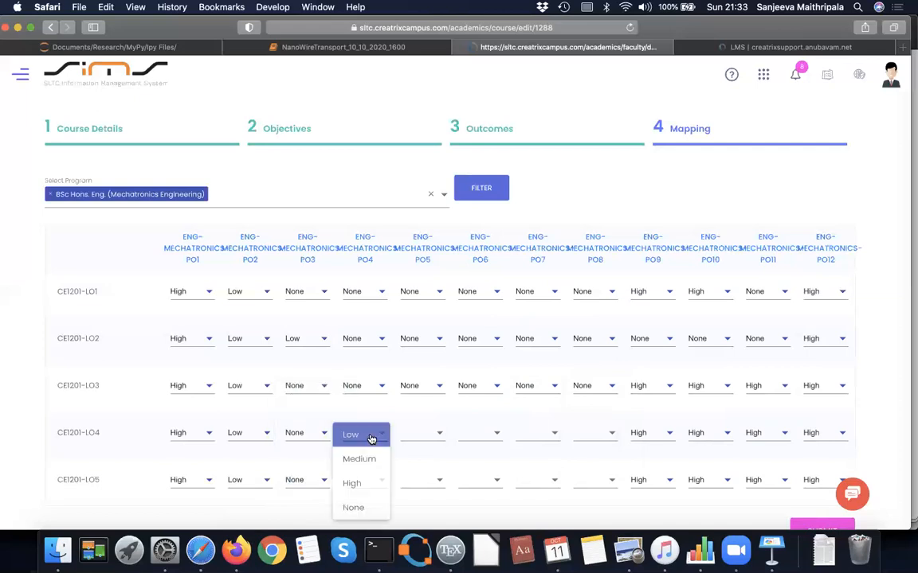
click(356, 514)
click(383, 488)
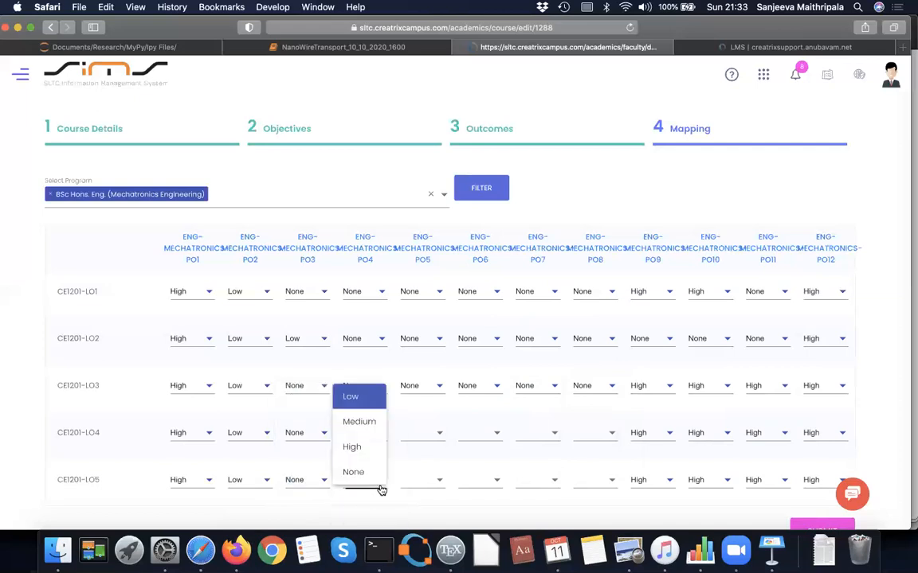
click(379, 476)
click(418, 487)
click(419, 474)
click(431, 443)
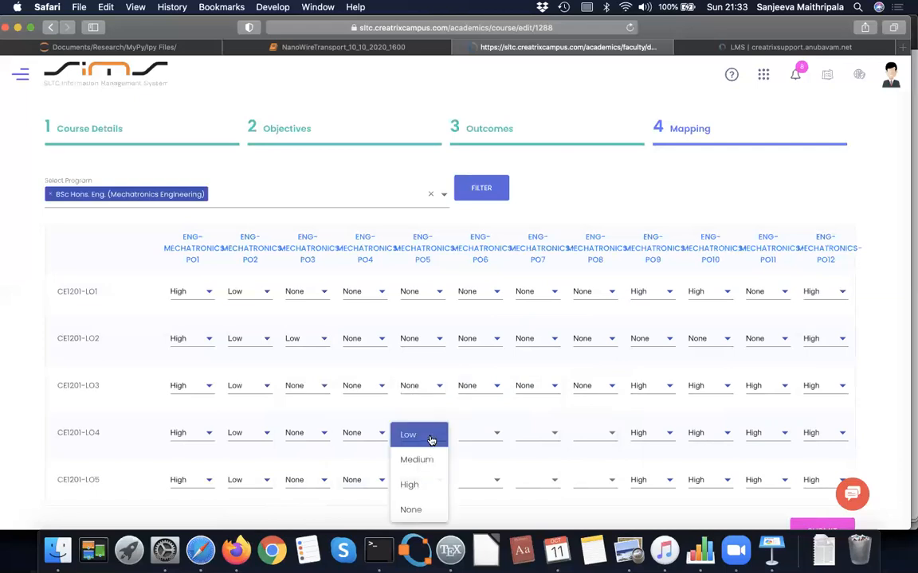
click(418, 510)
Set the PO6 and PO7 levels to None for outcomes CE1201-LO4 and CE1201-LO5
click(479, 440)
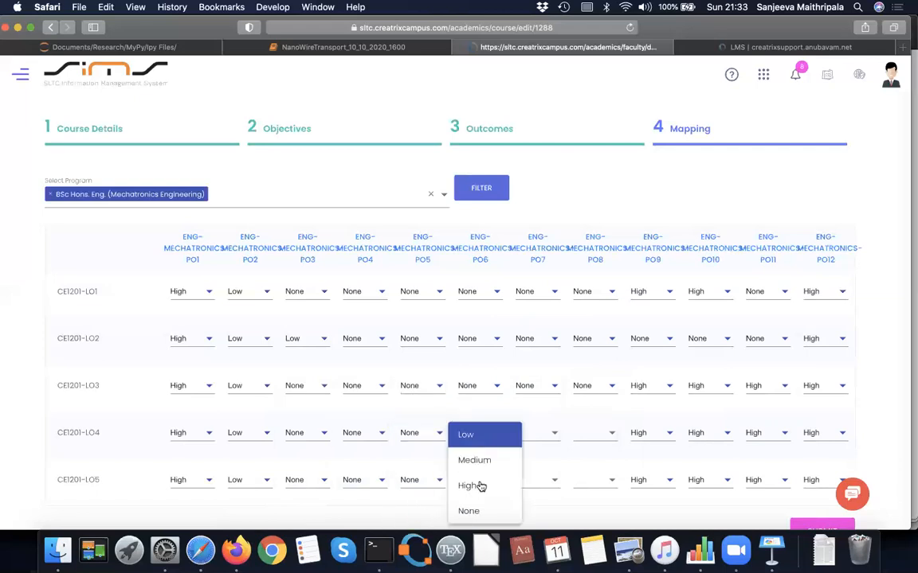
click(477, 510)
click(492, 486)
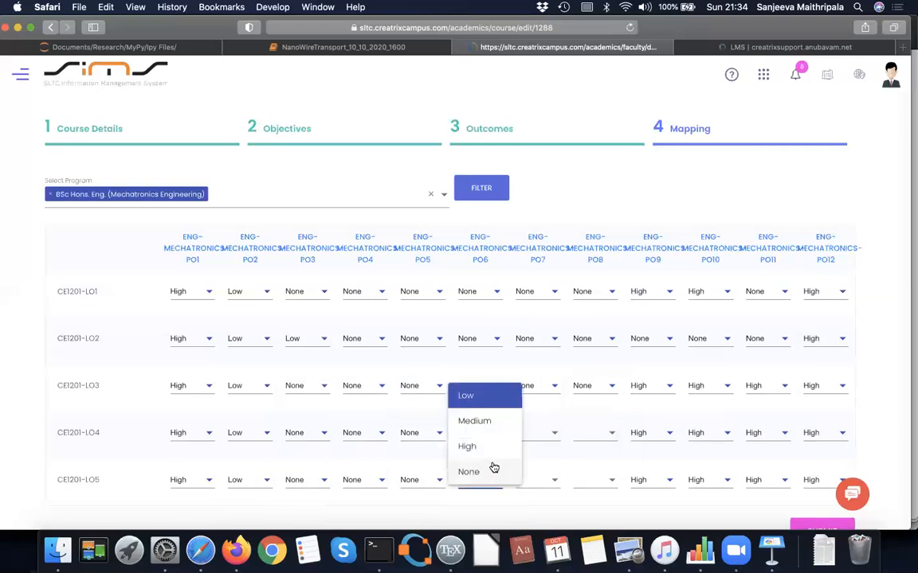
click(486, 473)
click(553, 435)
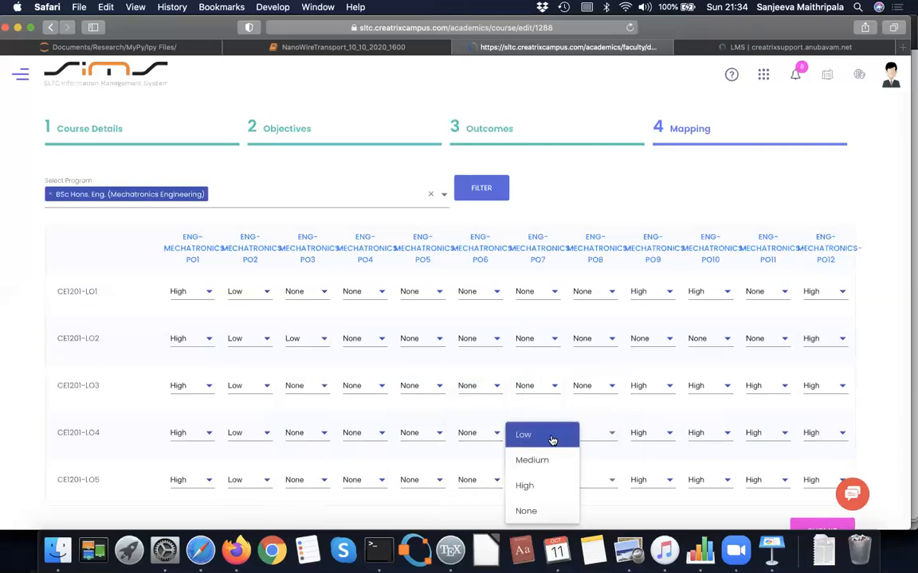
click(533, 515)
click(551, 479)
click(548, 477)
Set the PO8 level to None for outcomes CE1201-LO4 and CE1201-LO5, and submit the course mapping
click(592, 432)
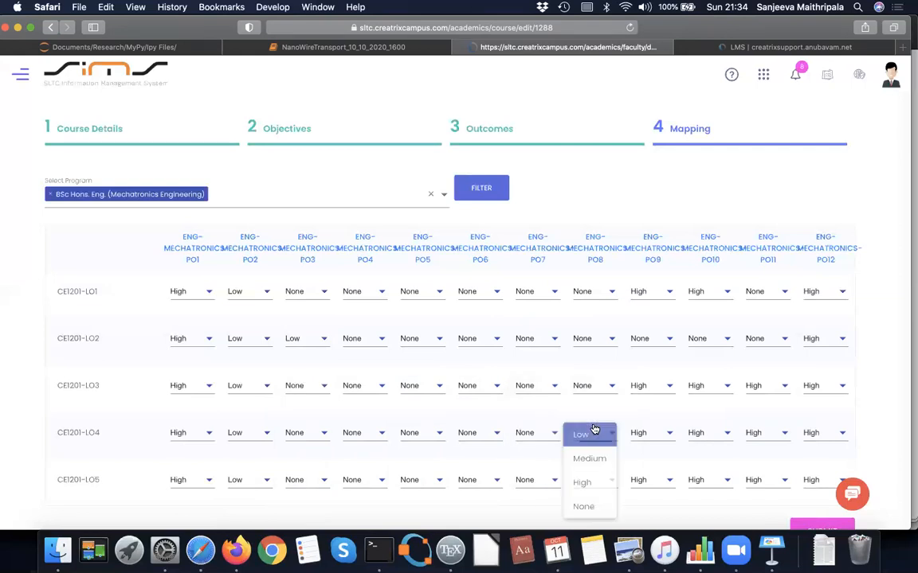
click(586, 509)
click(602, 473)
click(602, 470)
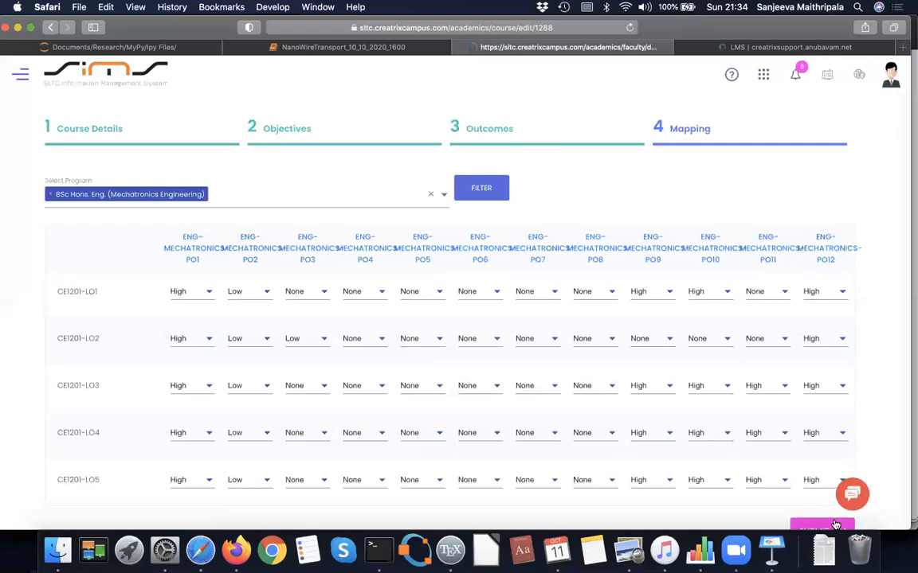
click(835, 524)
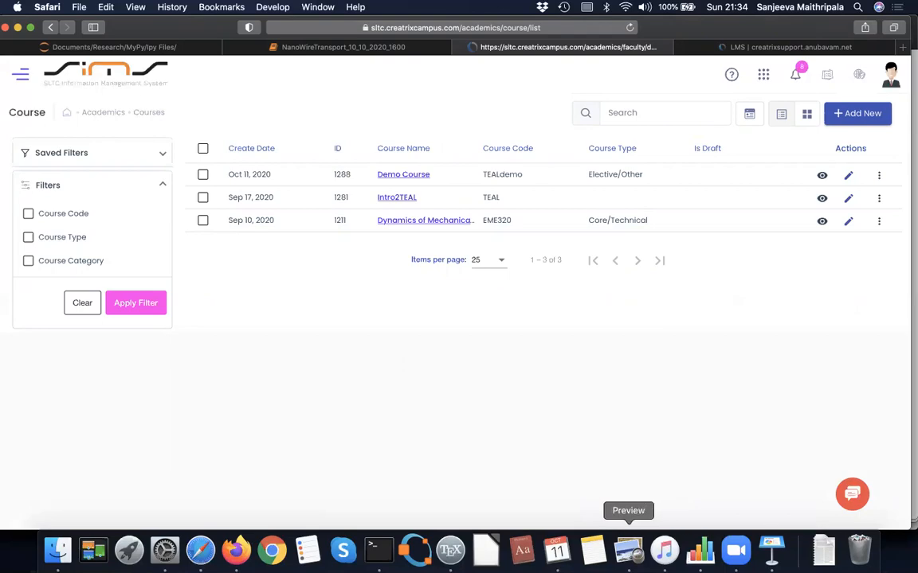
Switch to Preview to review the CE1201 outline's mapping table and course administration details, and return to Safari
click(628, 550)
scroll(590, 318, up, 15)
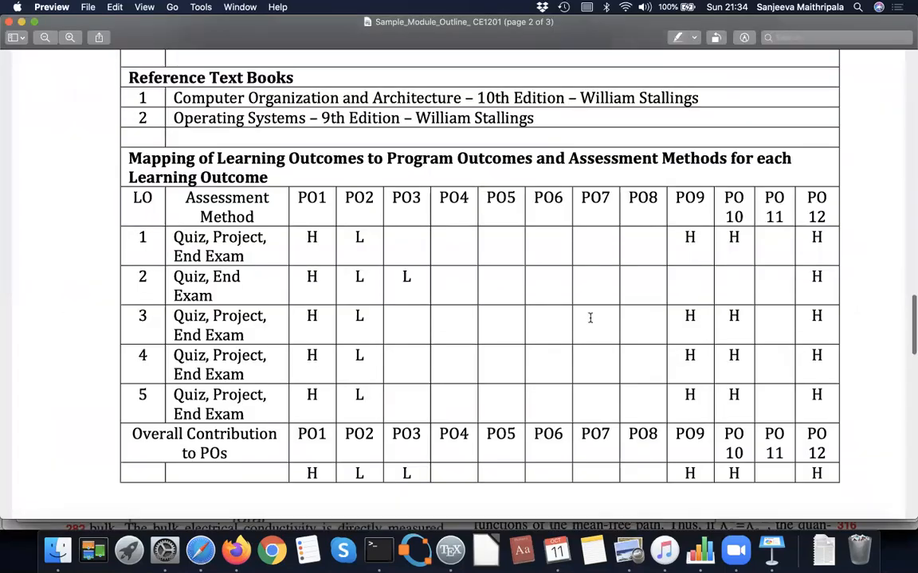
scroll(590, 318, up, 10)
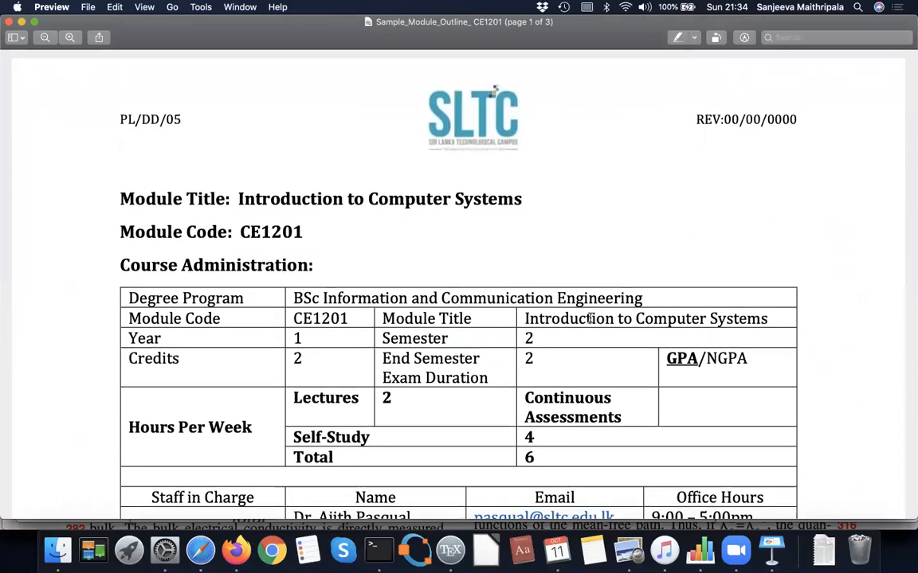
scroll(590, 318, down, 3)
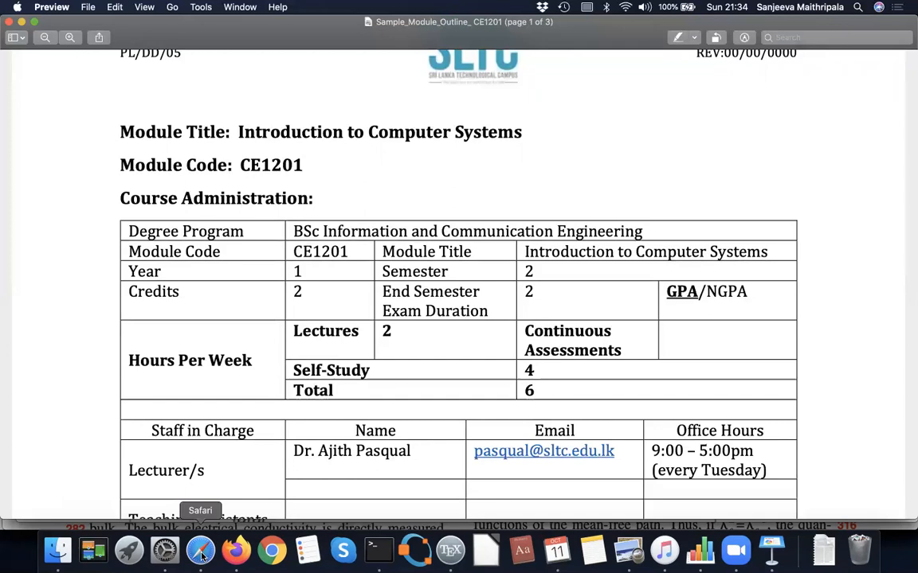
click(200, 551)
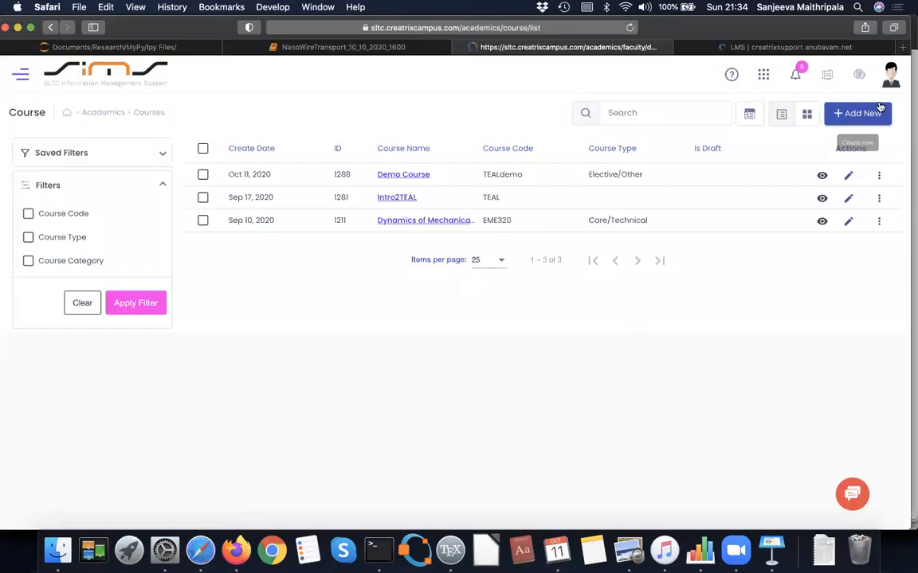
Go to the faculty profile dashboard and open the syllabus of the assigned section Demo Course -A (TEALdemo-A)
click(764, 75)
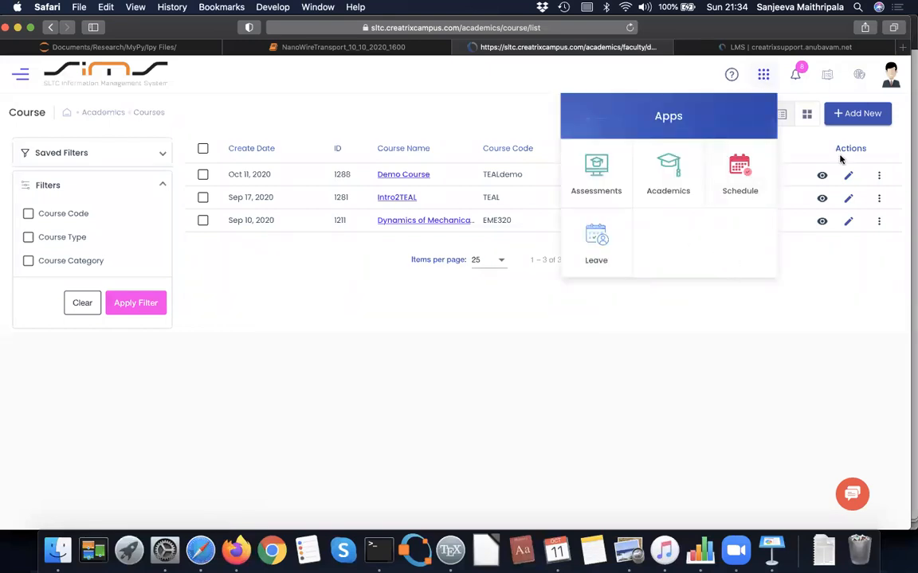
click(892, 79)
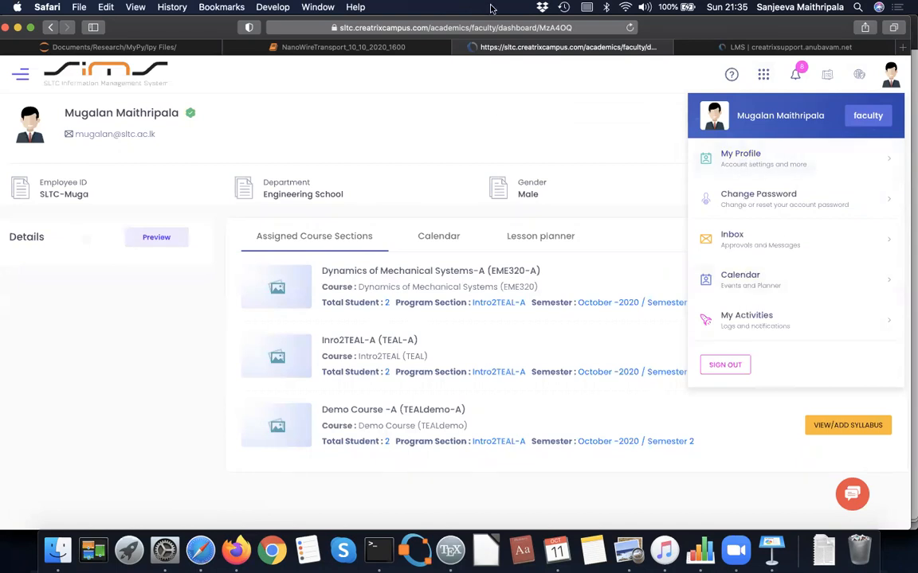
click(492, 131)
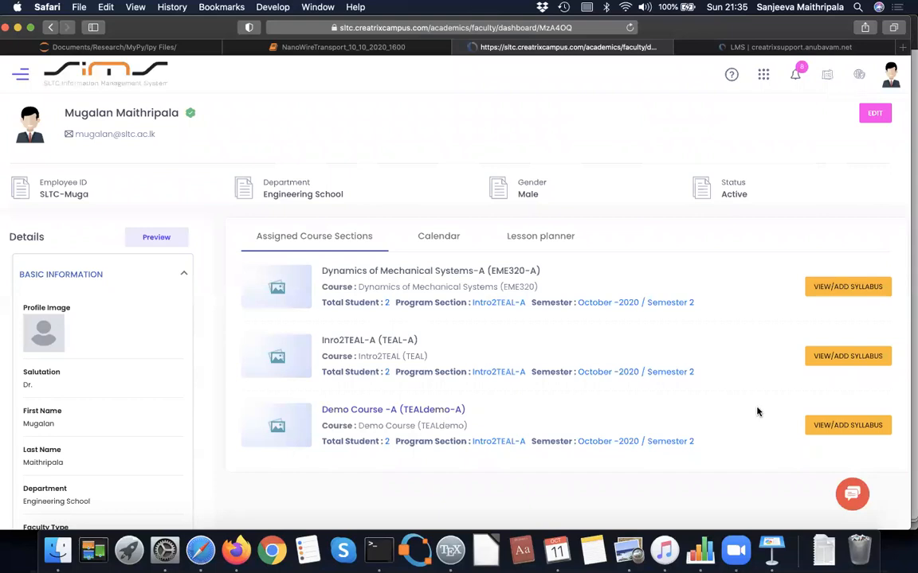
click(874, 428)
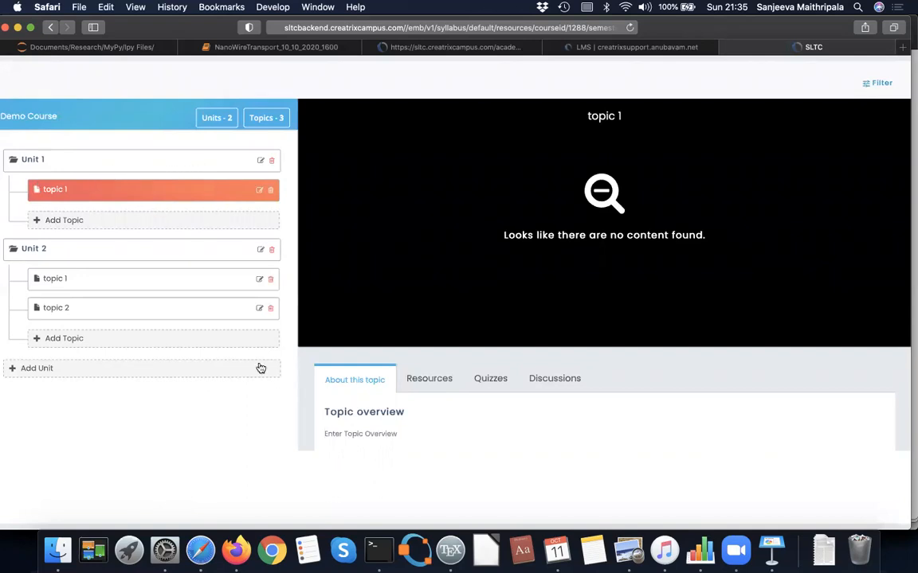
Switch to Preview to look through the CE1201 module outline, and return to the Demo Course syllabus in Safari
click(624, 556)
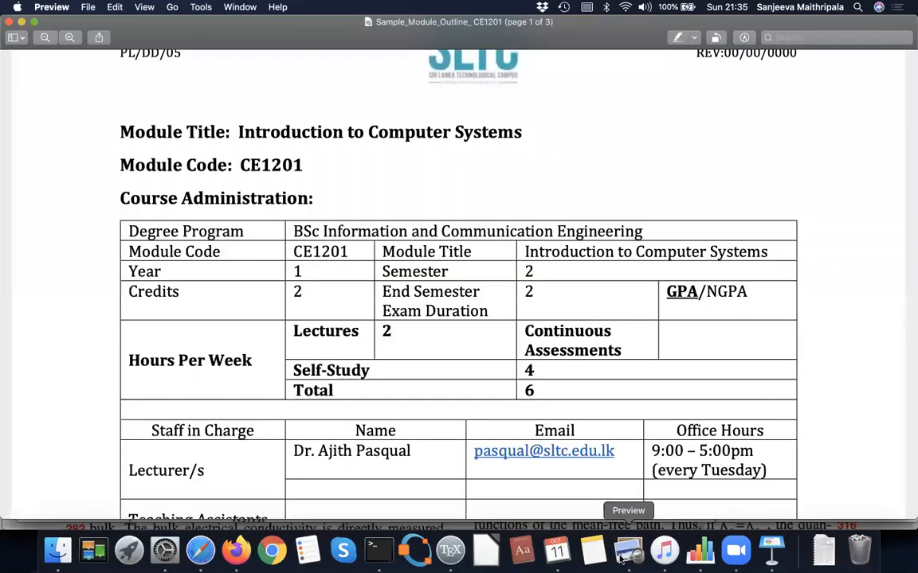
scroll(562, 372, down, 10)
scroll(562, 372, down, 15)
scroll(561, 372, up, 15)
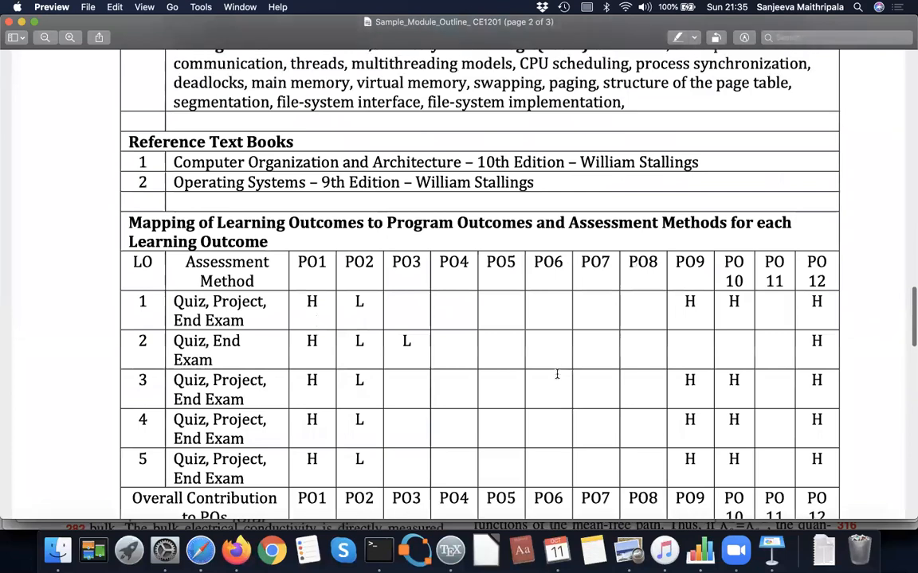
click(200, 550)
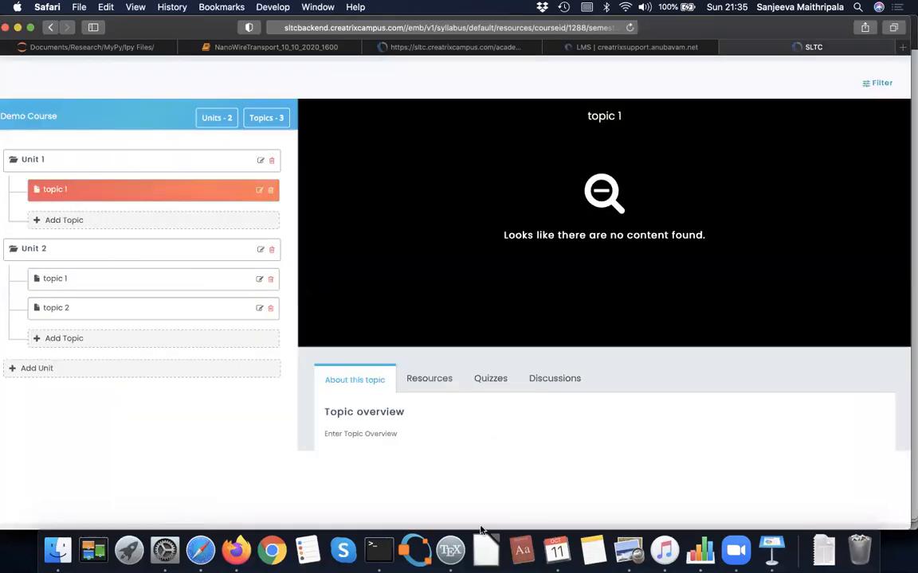
Switch to Preview and examine the numbered units in the Outline Syllabus section of the CE1201 module outline
click(637, 556)
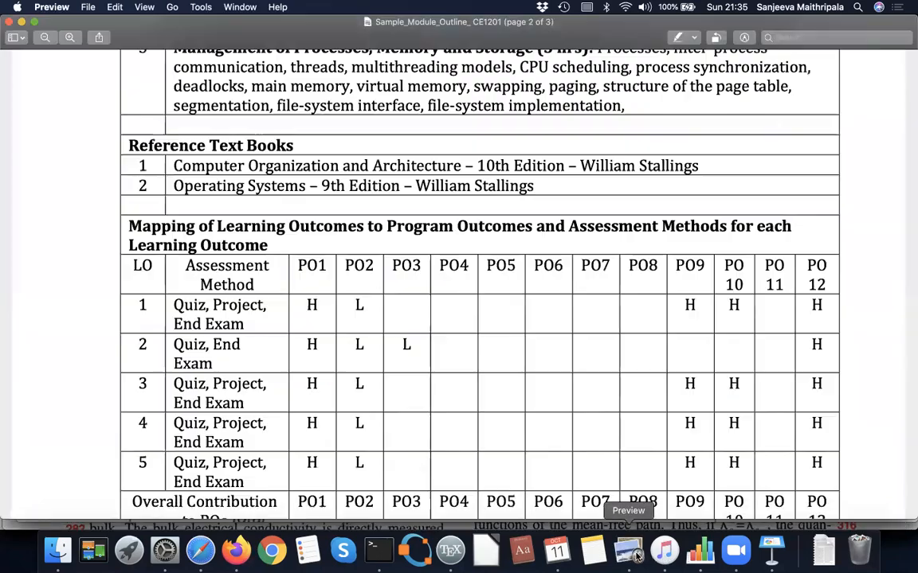
scroll(561, 334, up, 2)
scroll(561, 334, up, 10)
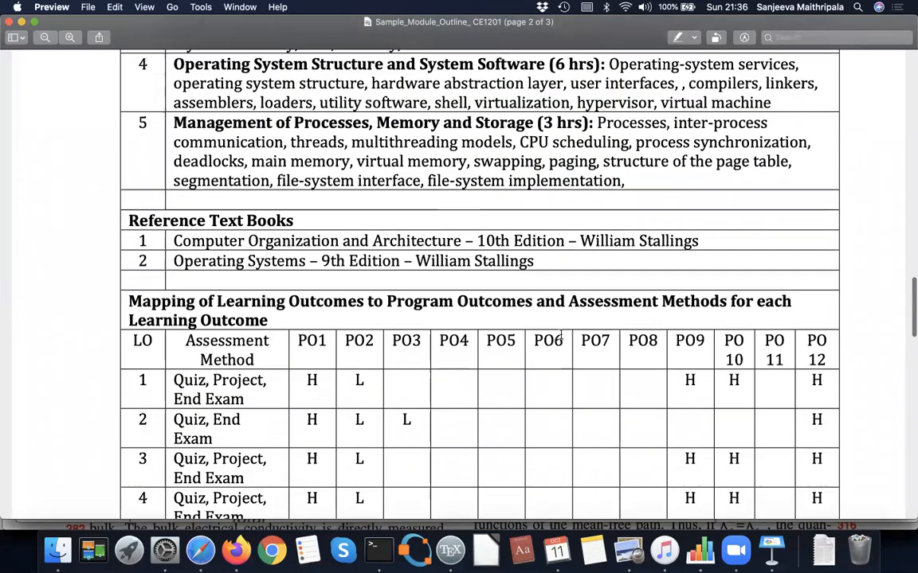
scroll(561, 334, up, 4)
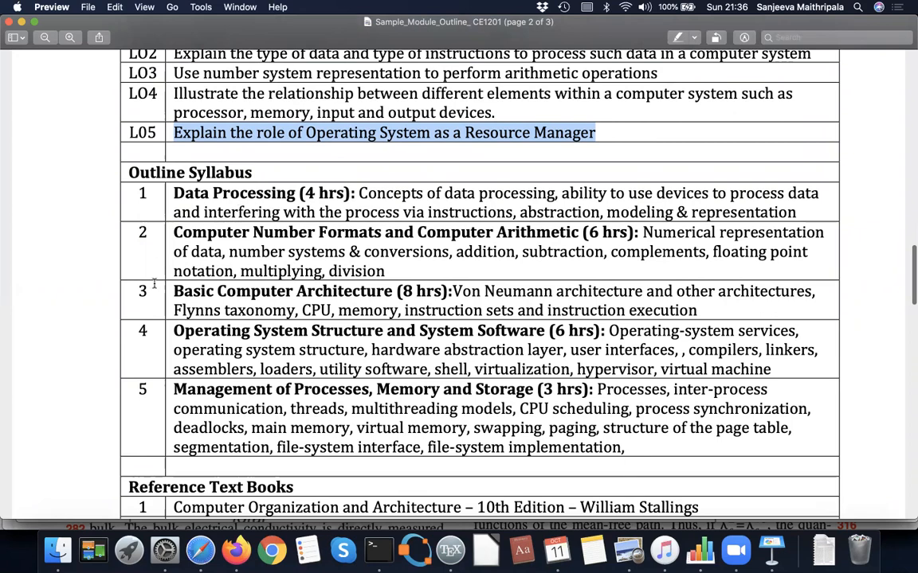
scroll(143, 389, up, 3)
scroll(144, 388, down, 6)
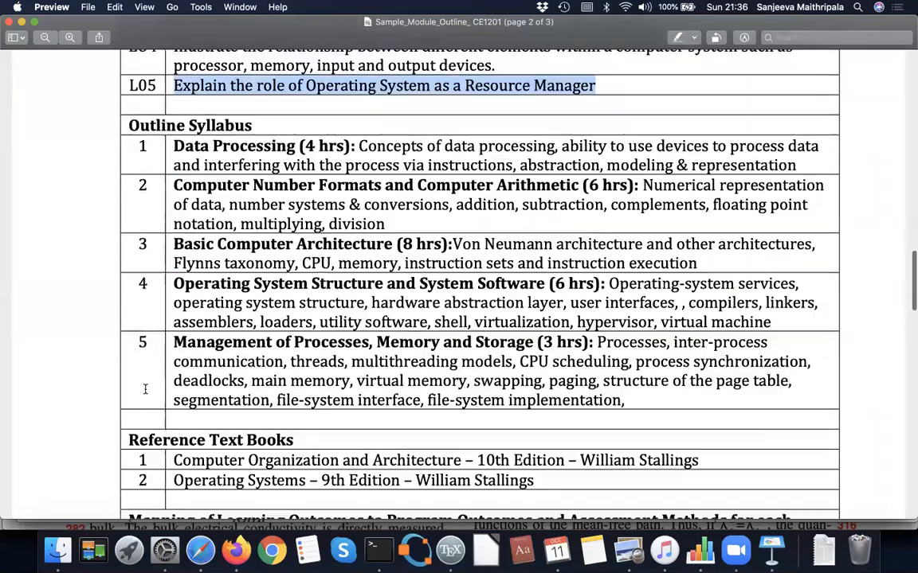
Examine the weekly Course Schedule table and the Assessment section of the CE1201 module outline
scroll(145, 389, down, 10)
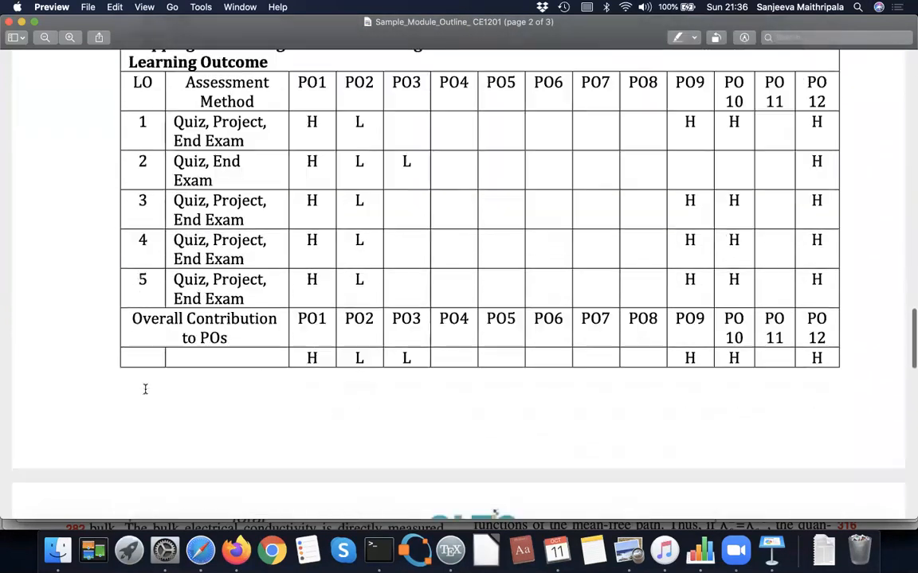
scroll(145, 389, down, 10)
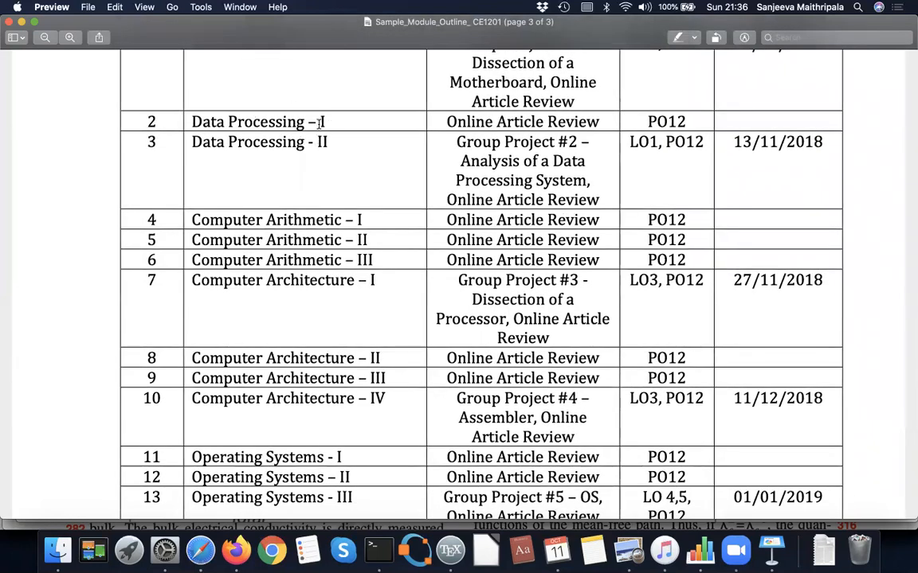
scroll(314, 357, down, 1)
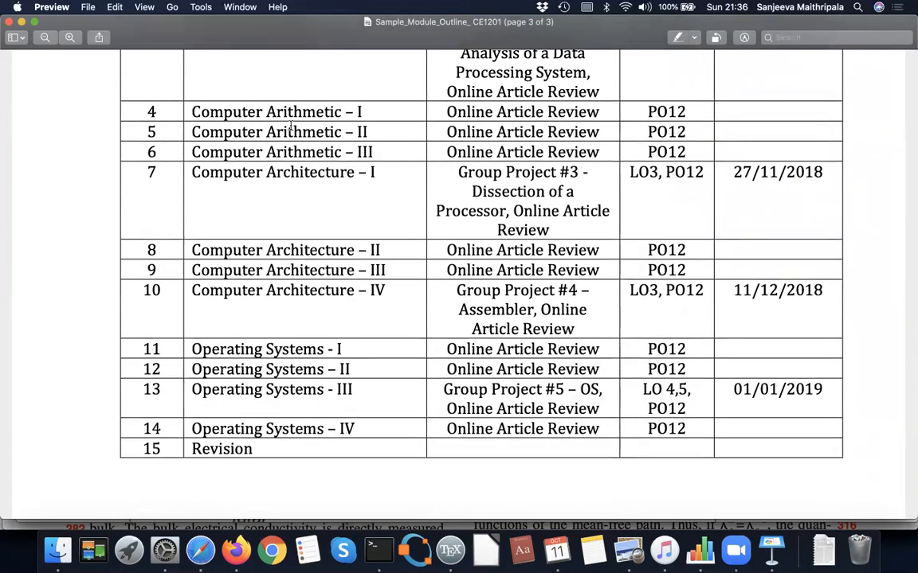
scroll(291, 123, up, 5)
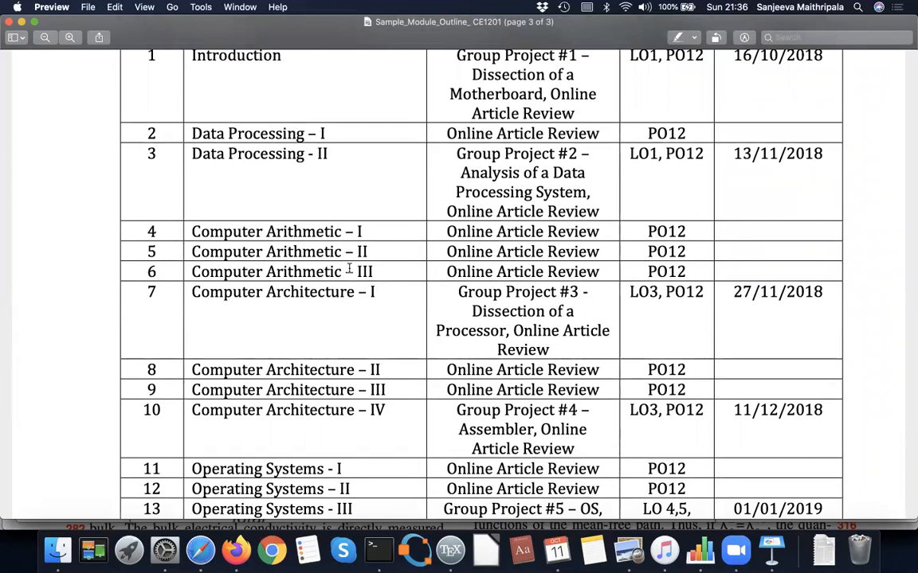
scroll(349, 268, up, 10)
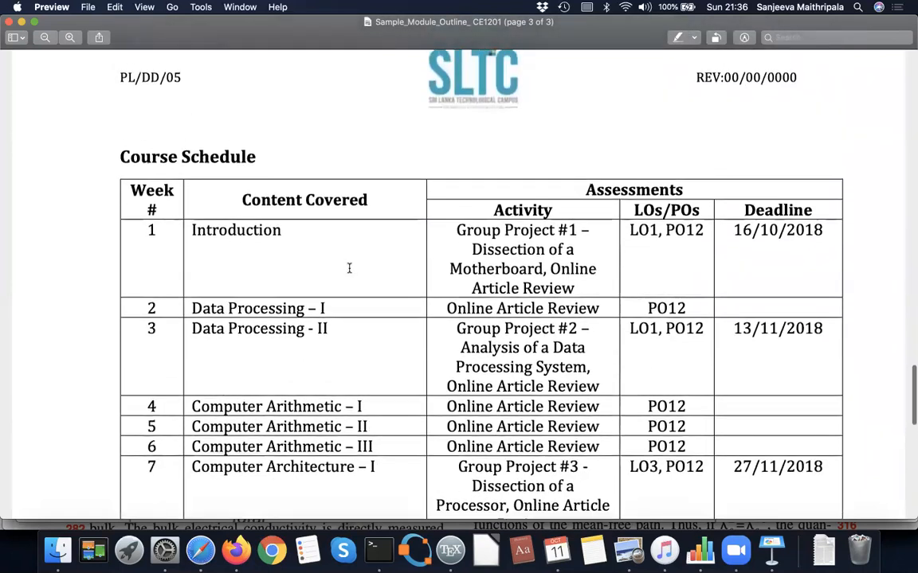
scroll(349, 268, up, 12)
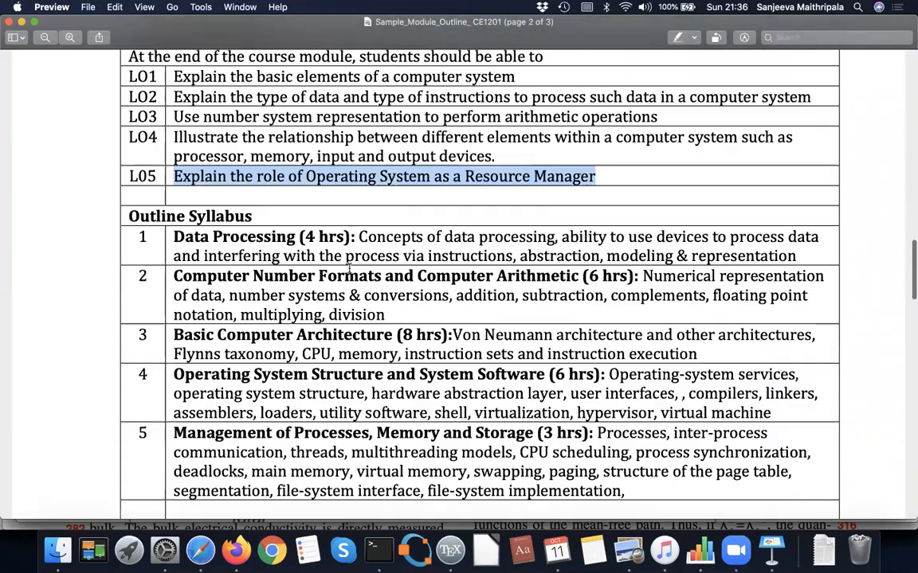
scroll(349, 268, up, 12)
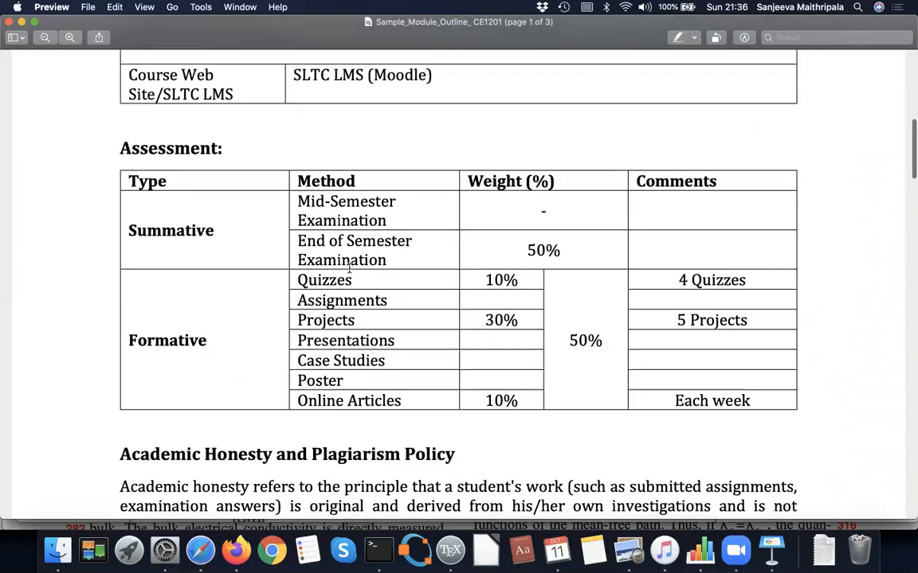
scroll(348, 268, down, 8)
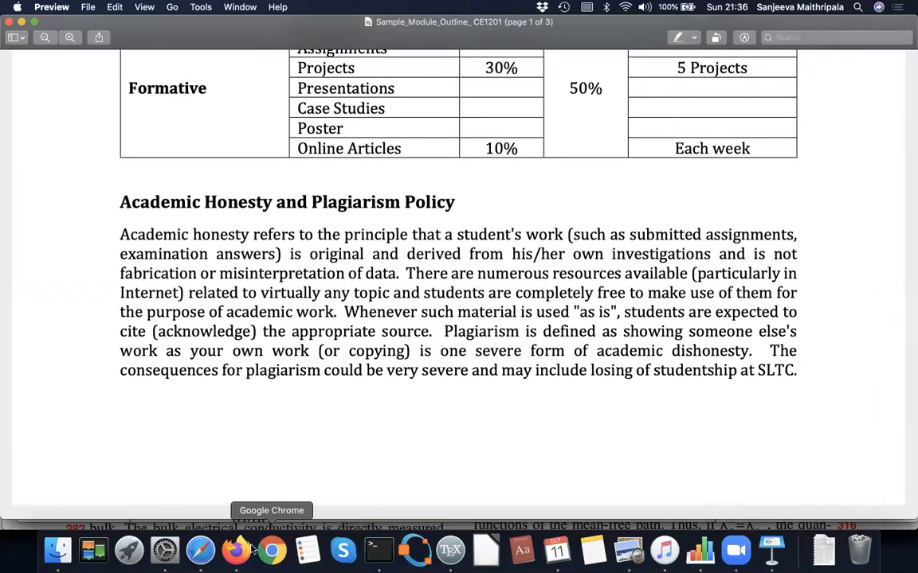
Switch to Safari and collapse Unit 1 and Unit 2 in the Demo Course syllabus
click(201, 560)
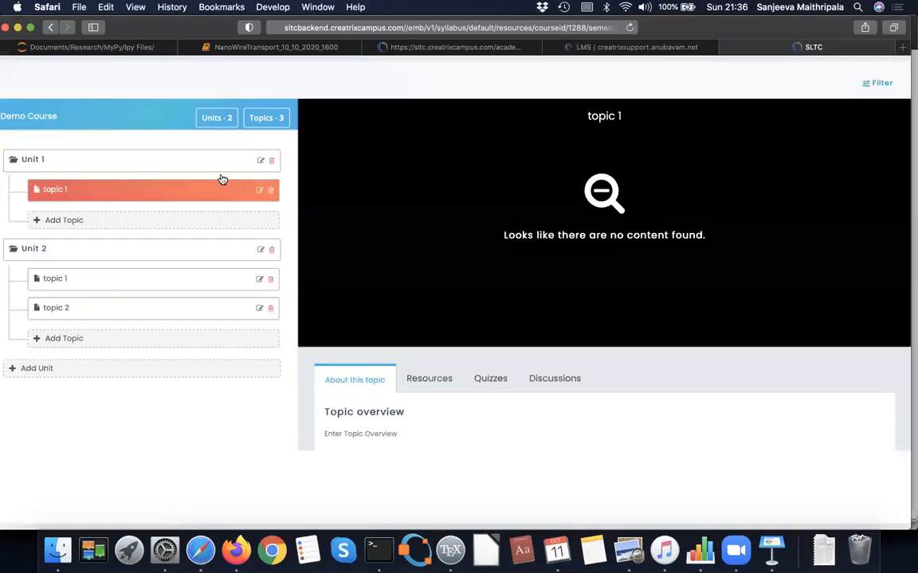
click(193, 155)
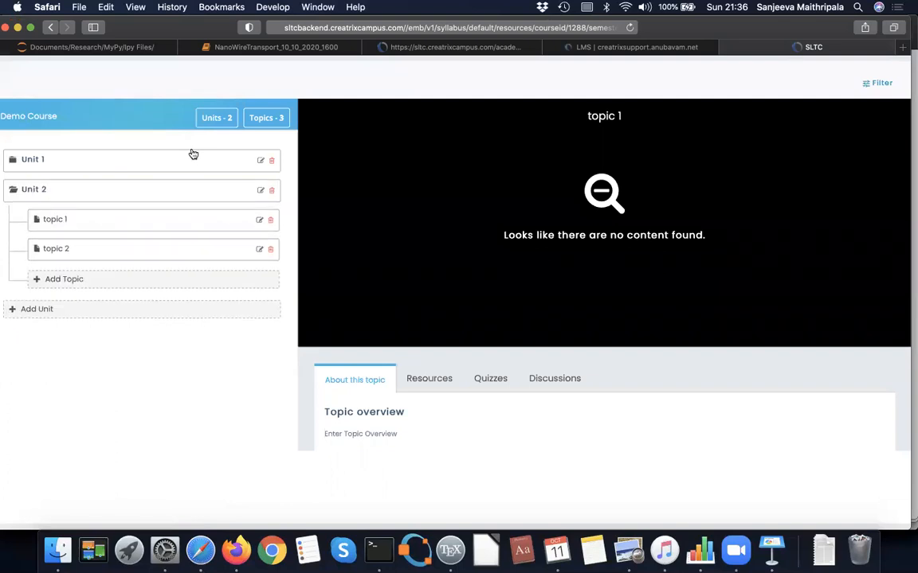
click(138, 189)
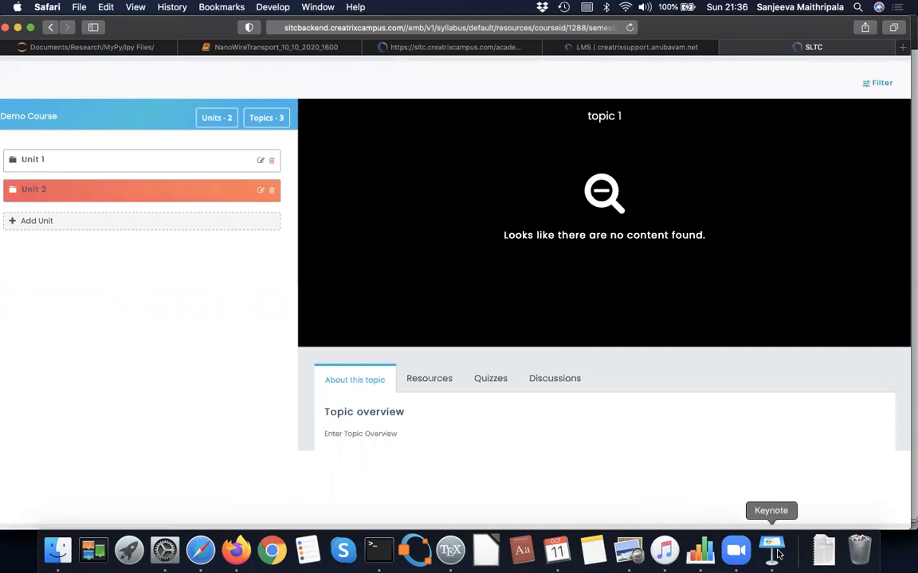
Switch to Preview and examine the CE1201 module outline, from the Outline Syllabus units to the first weeks of the Course Schedule
click(627, 551)
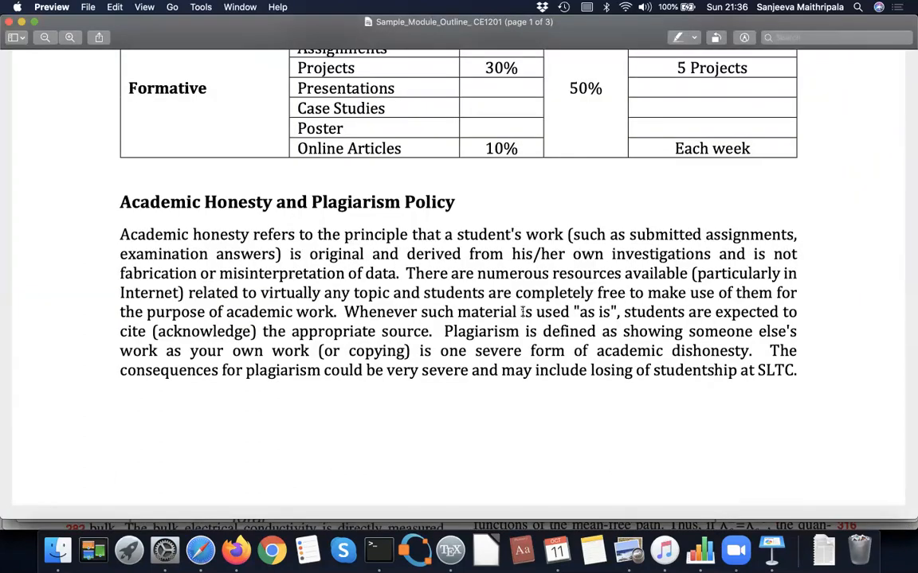
scroll(522, 311, up, 15)
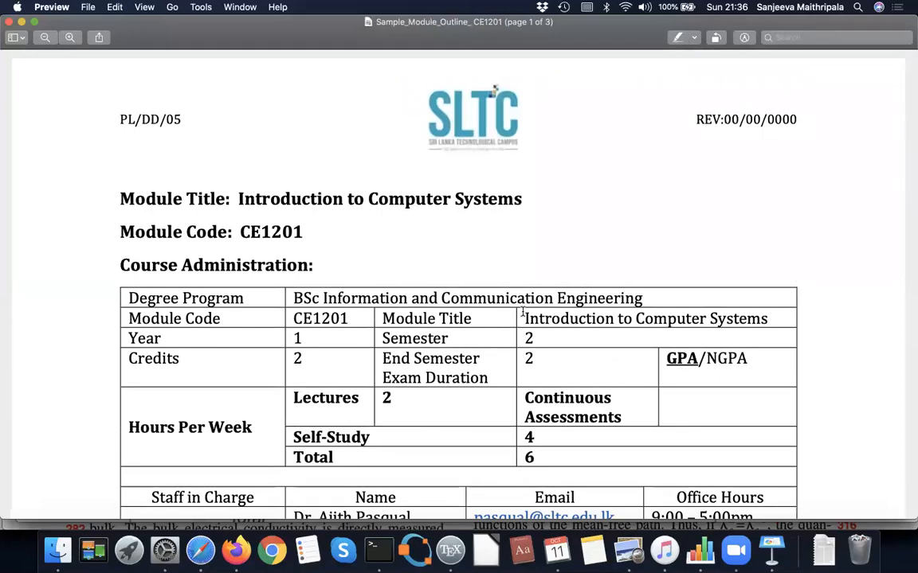
scroll(522, 312, down, 5)
scroll(522, 311, down, 20)
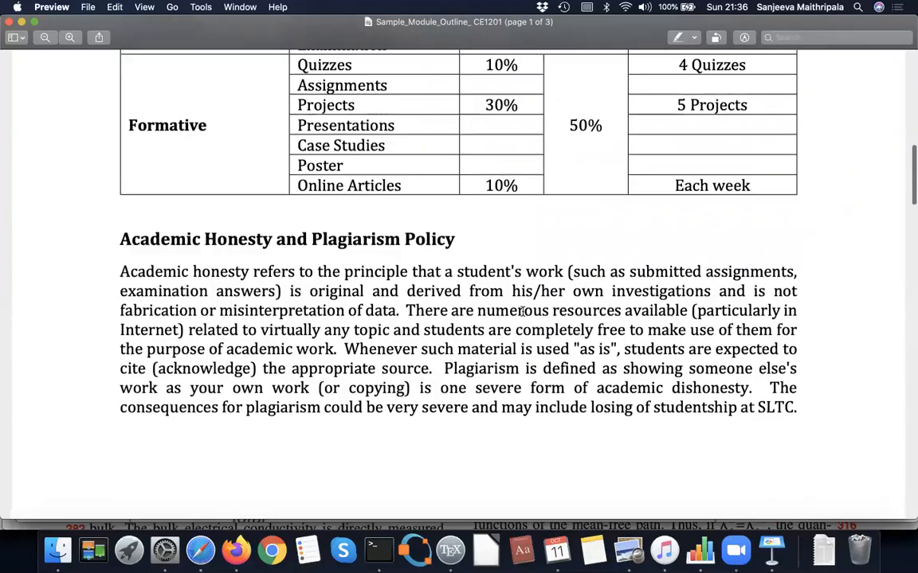
scroll(522, 312, down, 10)
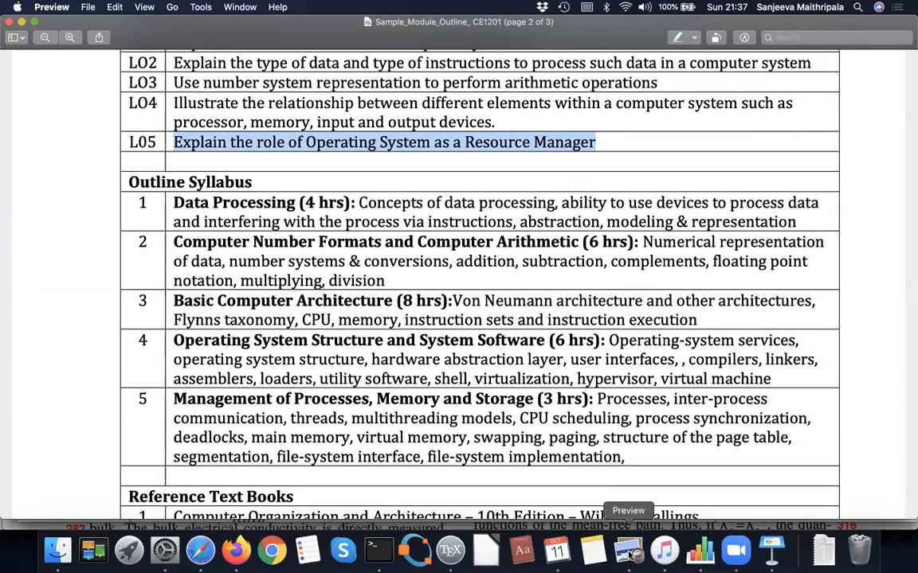
scroll(542, 355, up, 3)
scroll(545, 356, down, 5)
scroll(544, 356, down, 20)
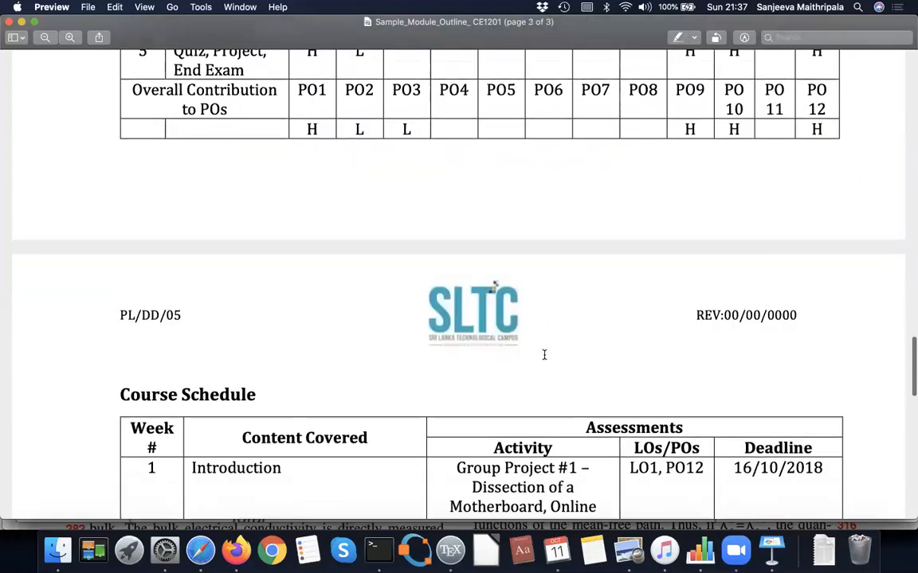
scroll(544, 354, down, 3)
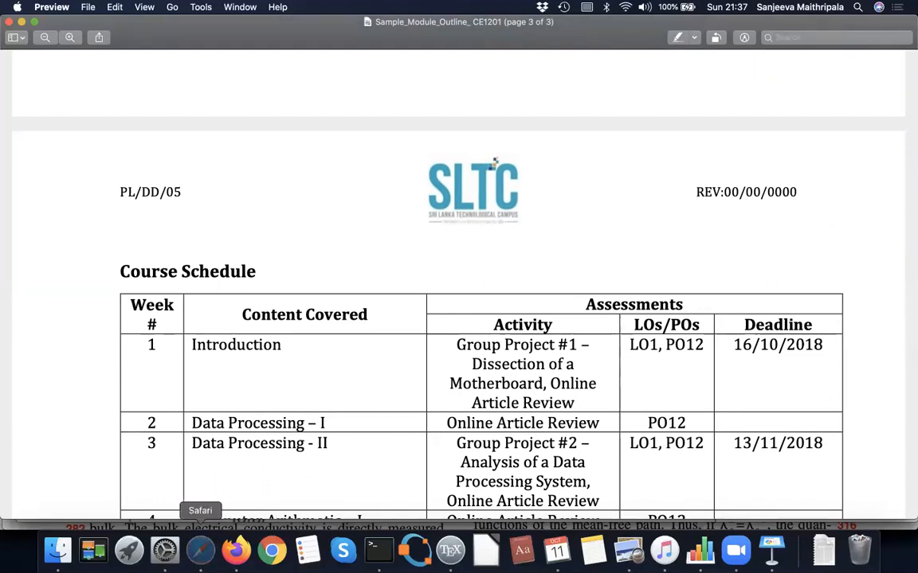
In the Safari syllabus, rename Unit 1 as Introduction with publishing enabled, and recheck the unit's details
click(200, 549)
click(143, 166)
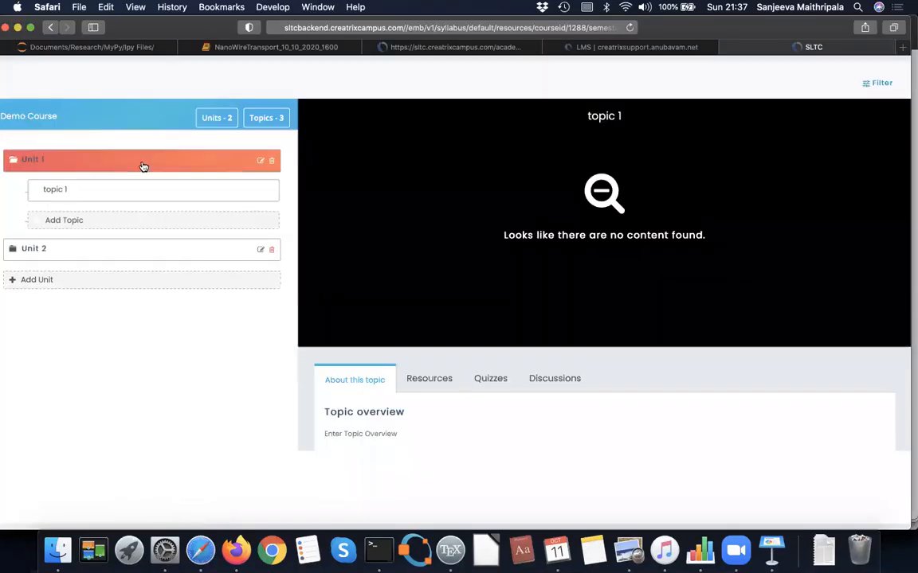
click(261, 164)
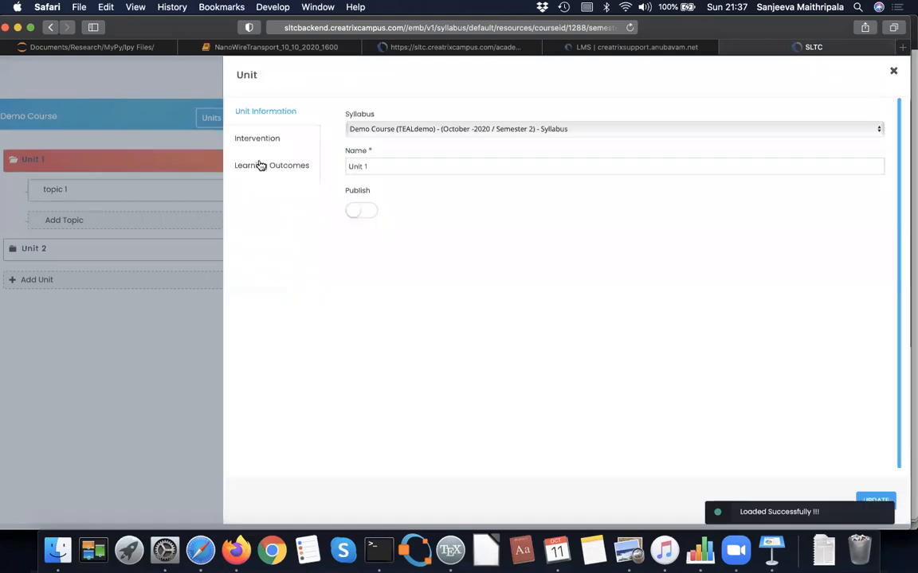
click(415, 168)
key(BackSpace)
key(BackSpace)
key(BackSpace)
key(BackSpace)
key(BackSpace)
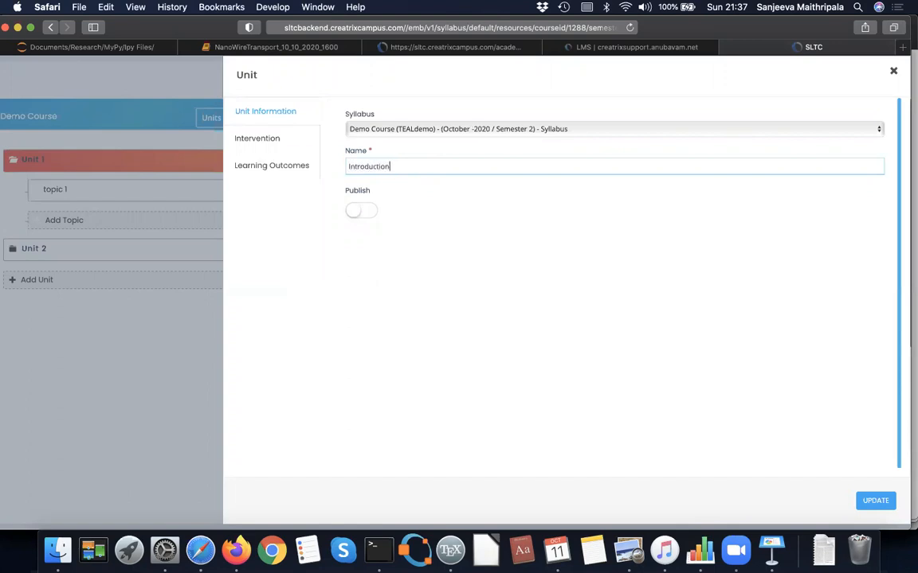
click(363, 211)
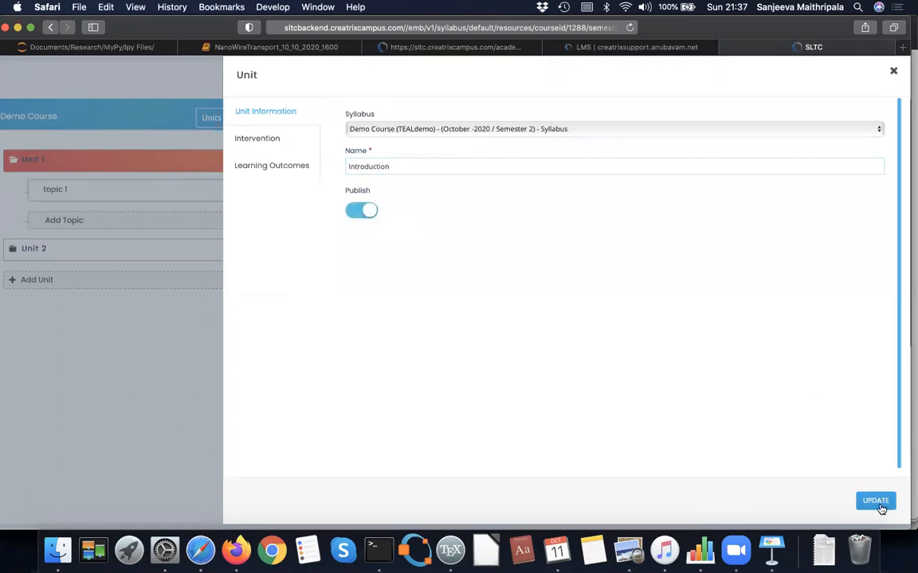
click(877, 501)
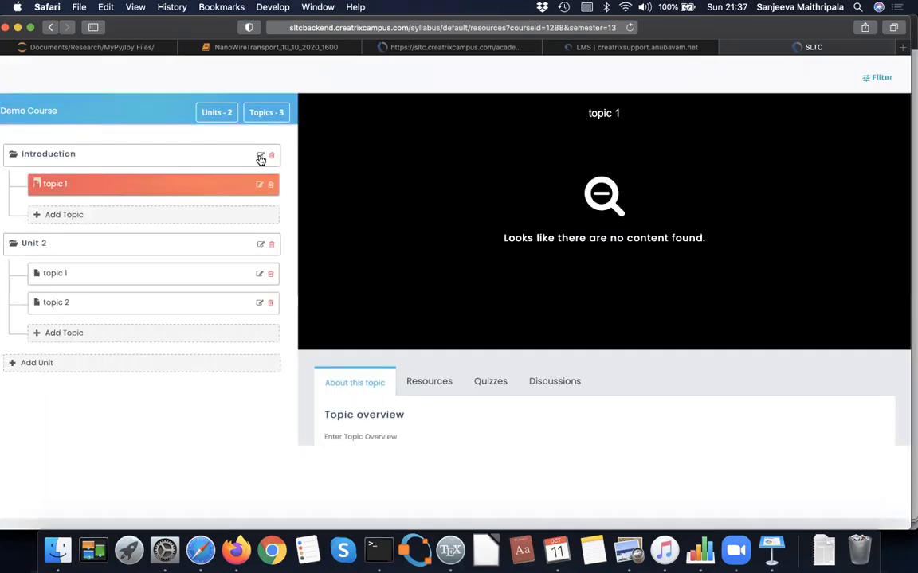
click(260, 157)
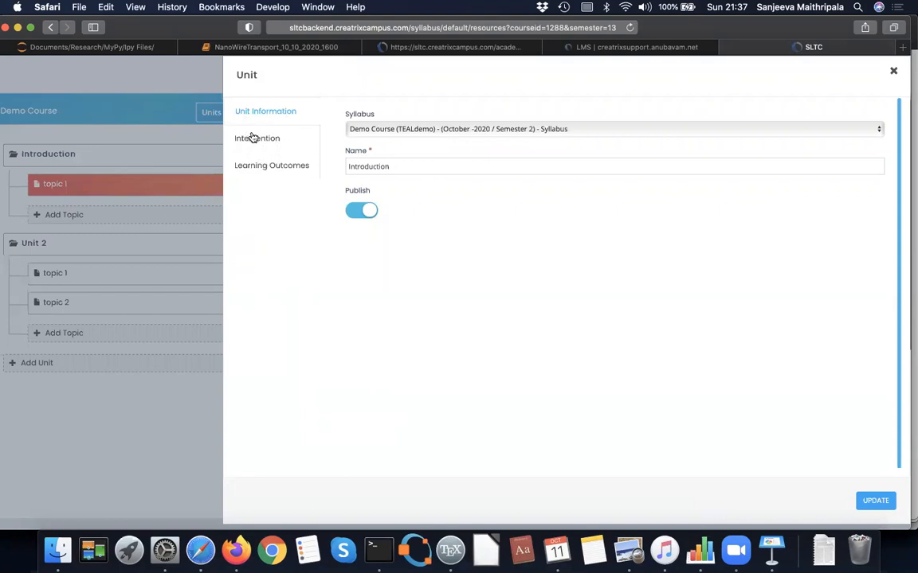
click(893, 71)
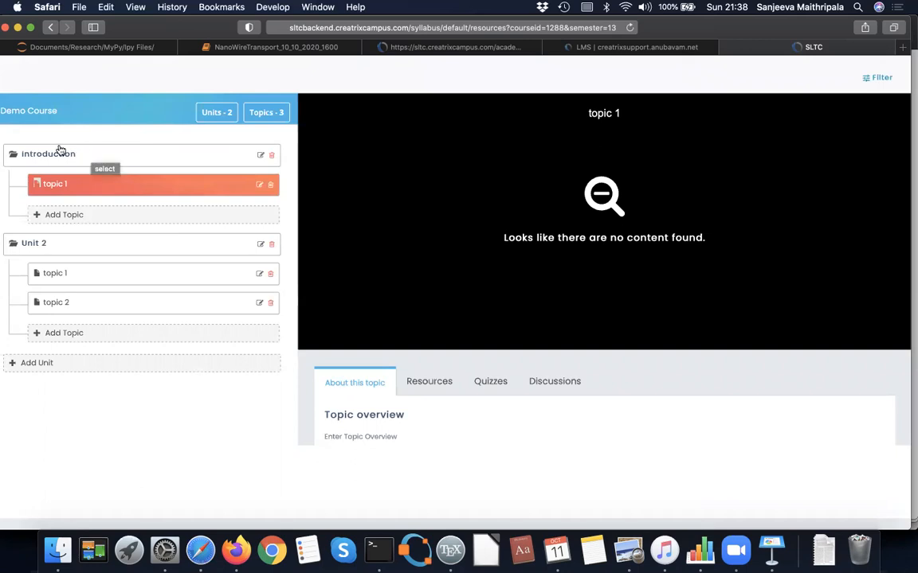
Open topic 1 of the Introduction unit for editing, consulting the Course Schedule in Preview before returning to Safari
click(259, 188)
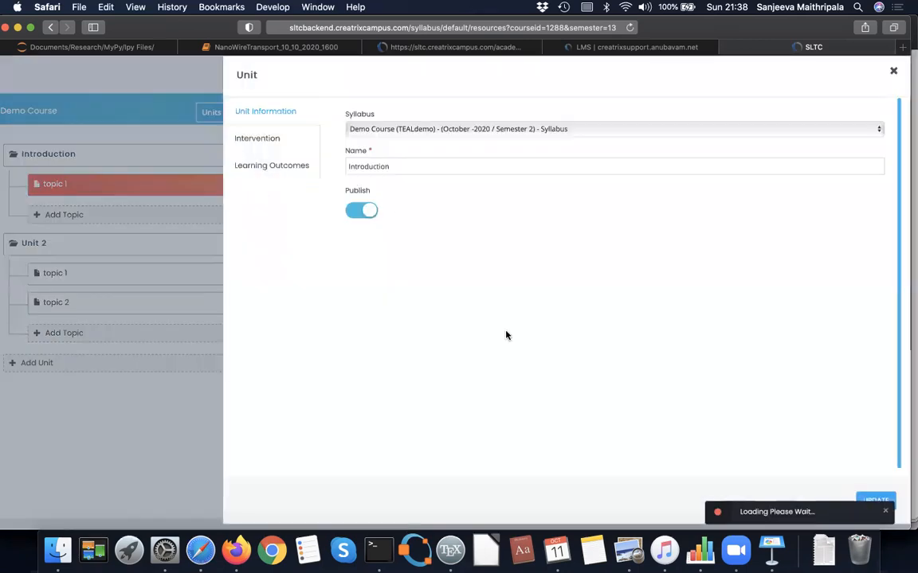
click(629, 550)
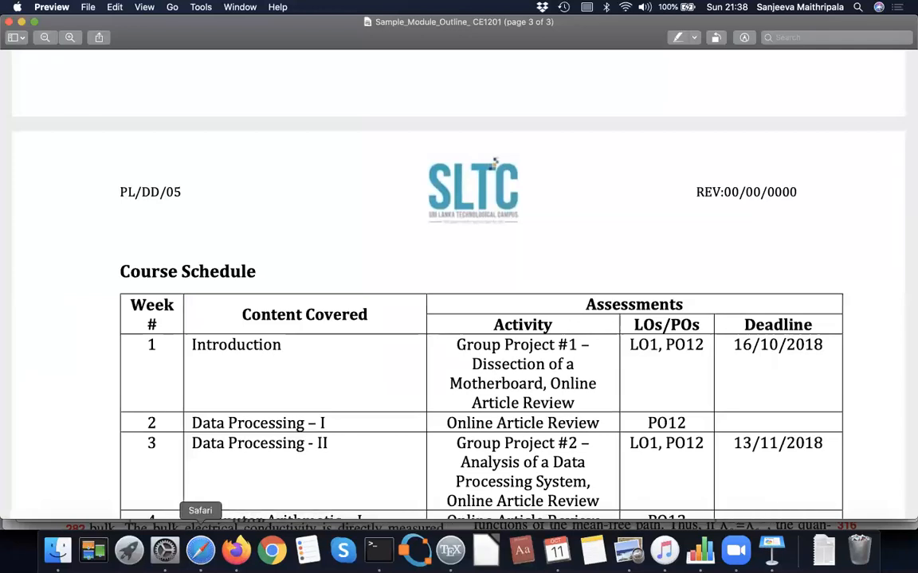
click(200, 550)
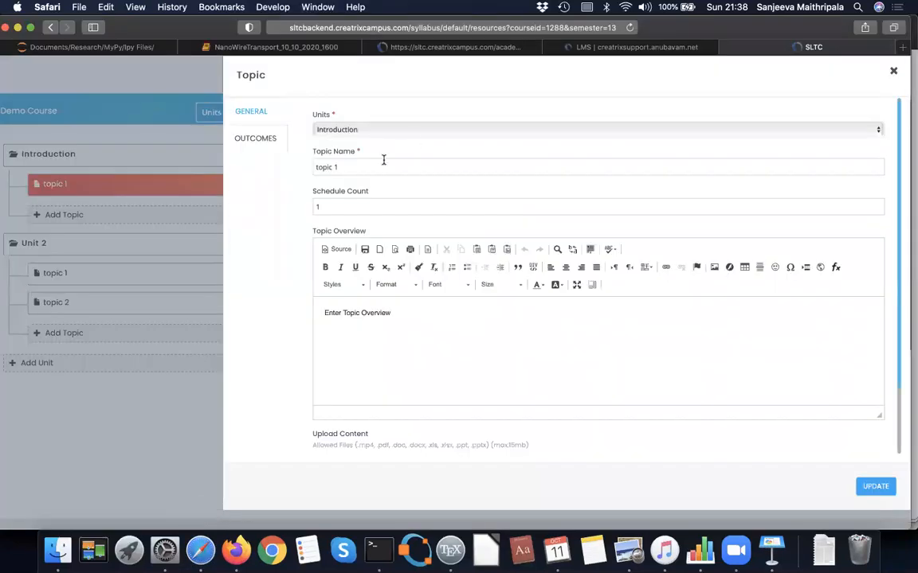
Rename the topic under Introduction as "Module Outline" and clear its schedule count
click(347, 168)
drag(344, 168, 300, 157)
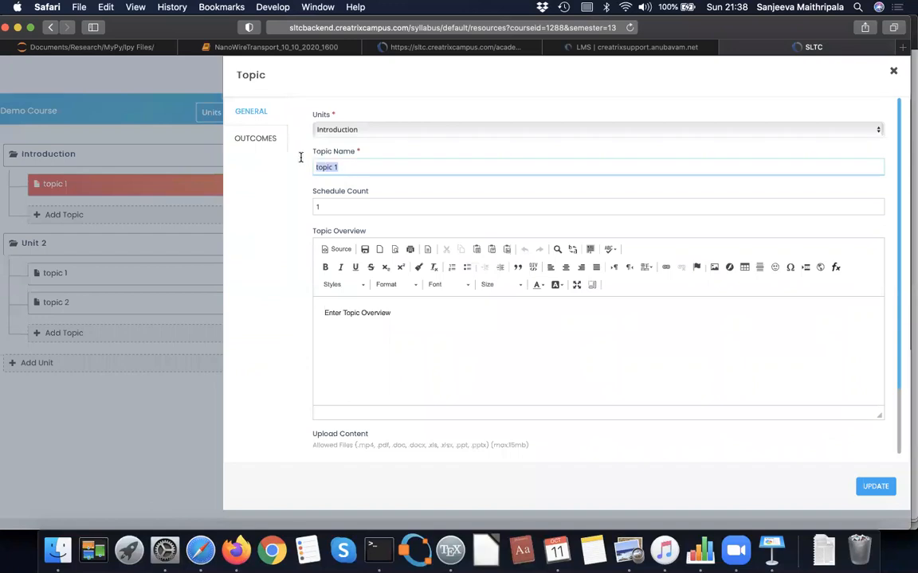
text(Module Outline)
click(352, 207)
key(BackSpace)
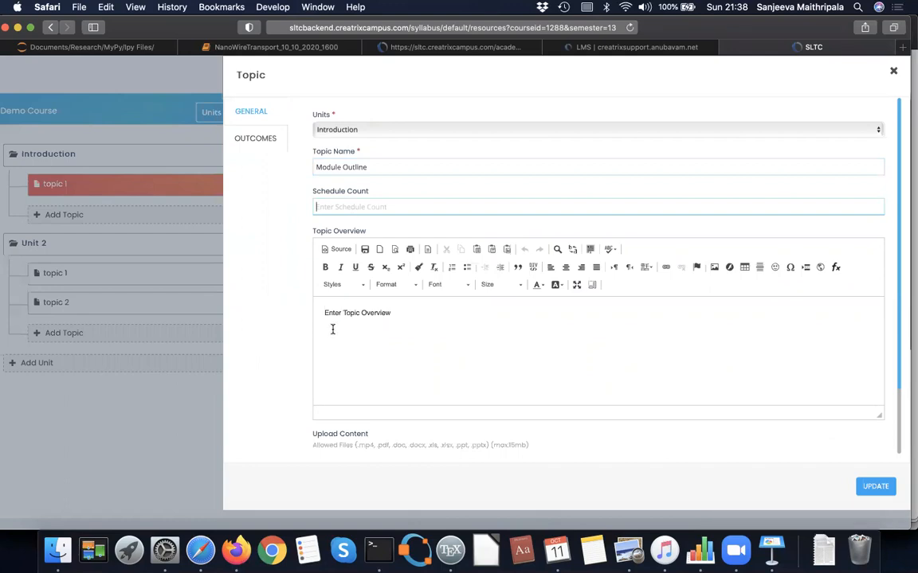
Replace the placeholder topic overview with "This is the module outline."
click(397, 314)
drag(398, 314, 303, 301)
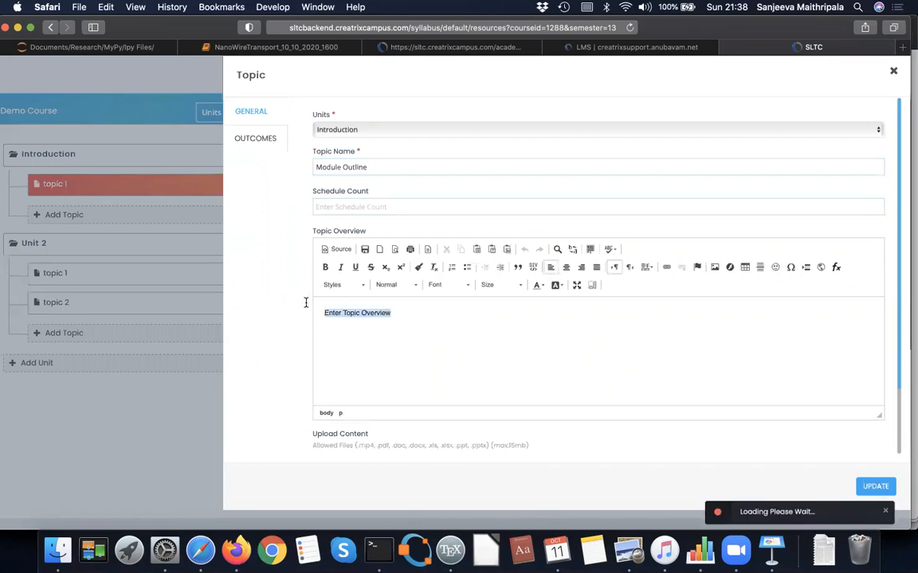
text(T)
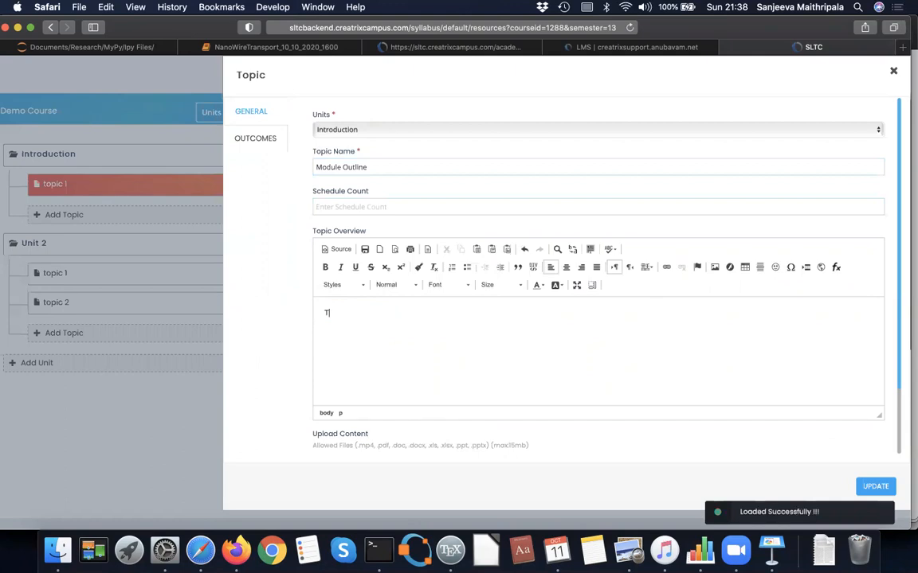
text(hois)
key(BackSpace)
key(BackSpace)
key(BackSpace)
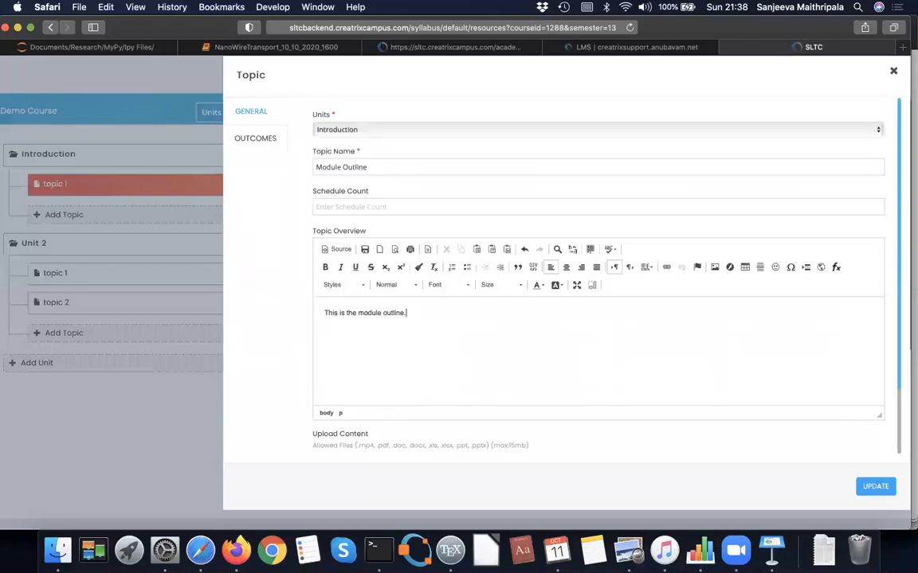
Attach the file Sample_Module_Outline_ CE1201 from the Academic Programs folder as the topic's upload content
scroll(598, 279, down, 3)
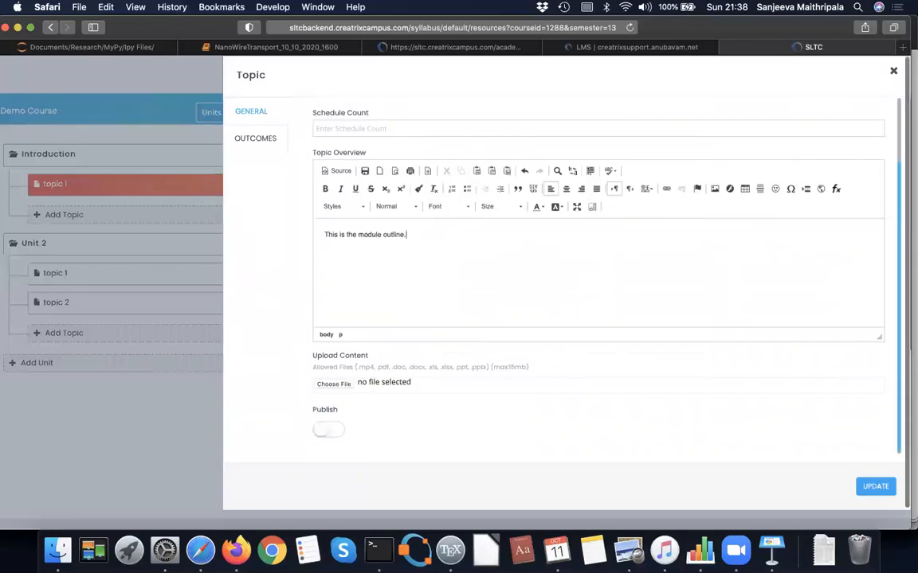
click(329, 384)
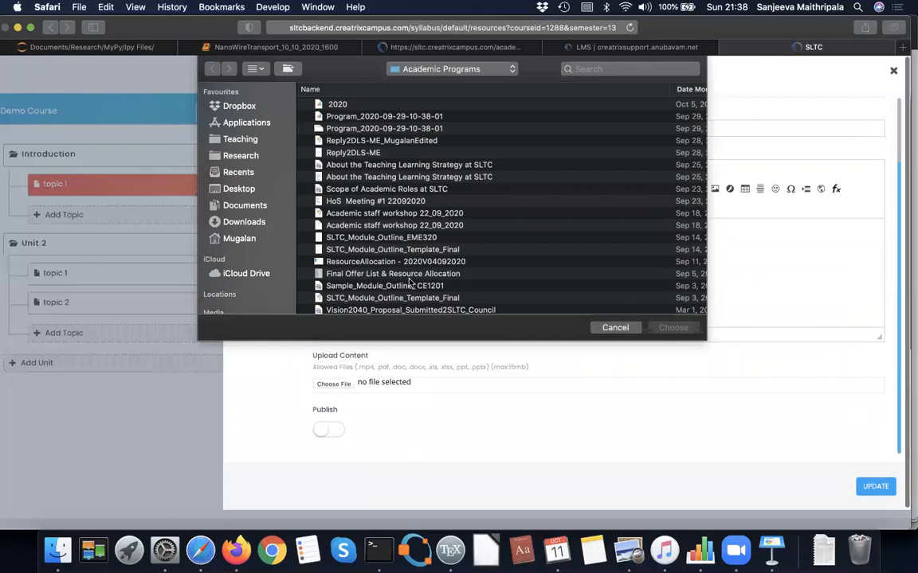
scroll(490, 232, down, 1)
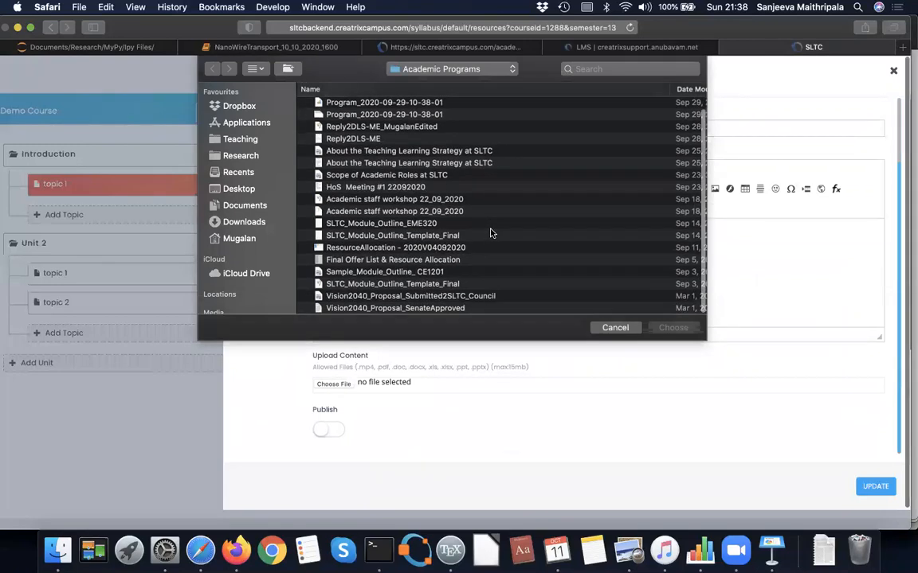
scroll(490, 233, up, 1)
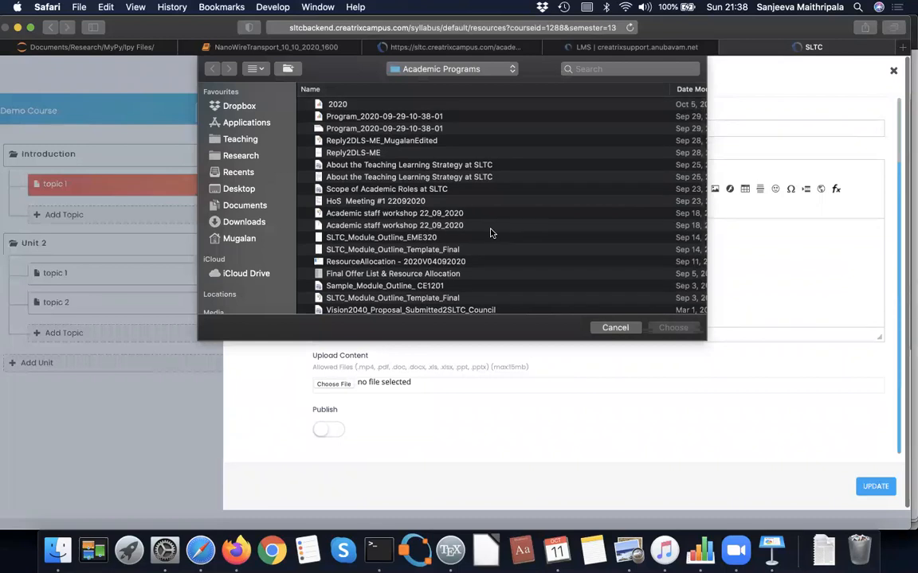
scroll(491, 233, down, 1)
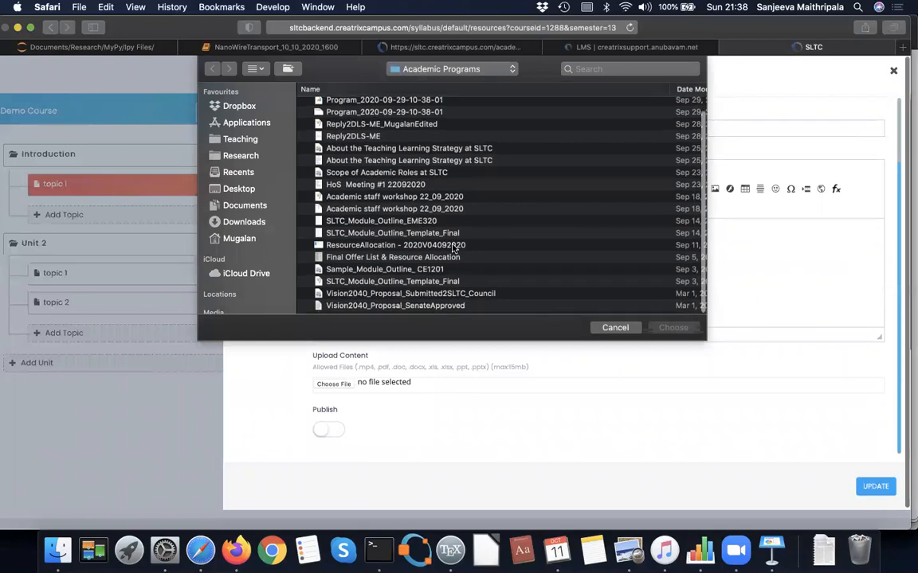
double_click(380, 272)
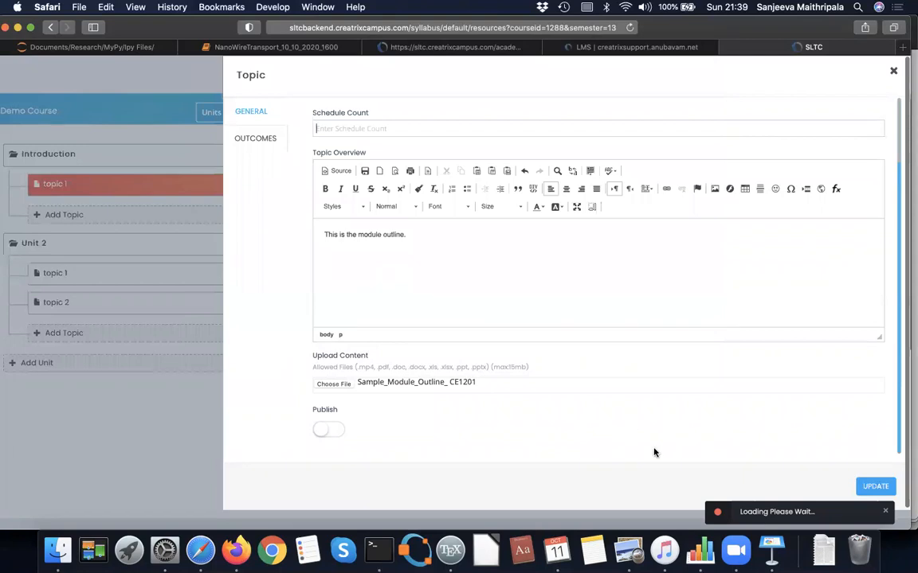
Save the Module Outline topic as published and look through its uploaded document
click(328, 430)
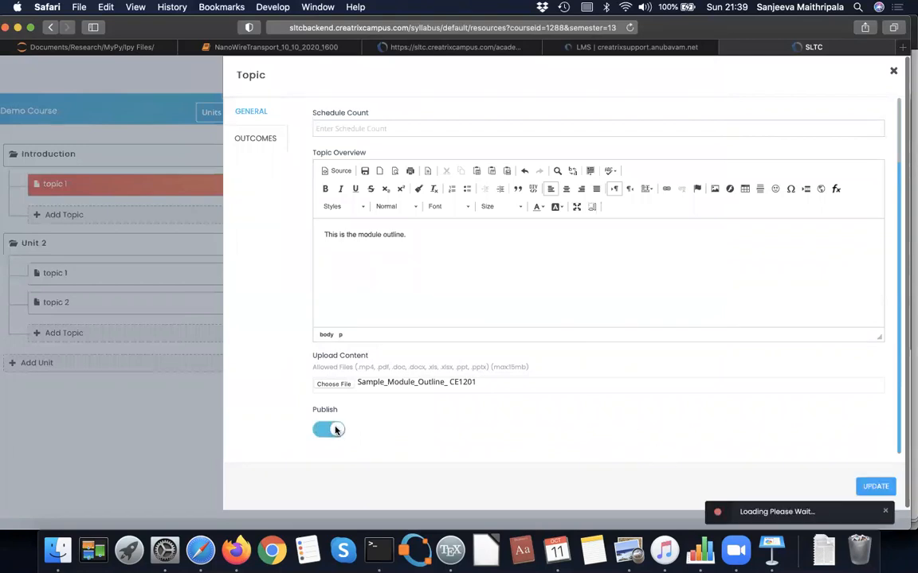
click(877, 488)
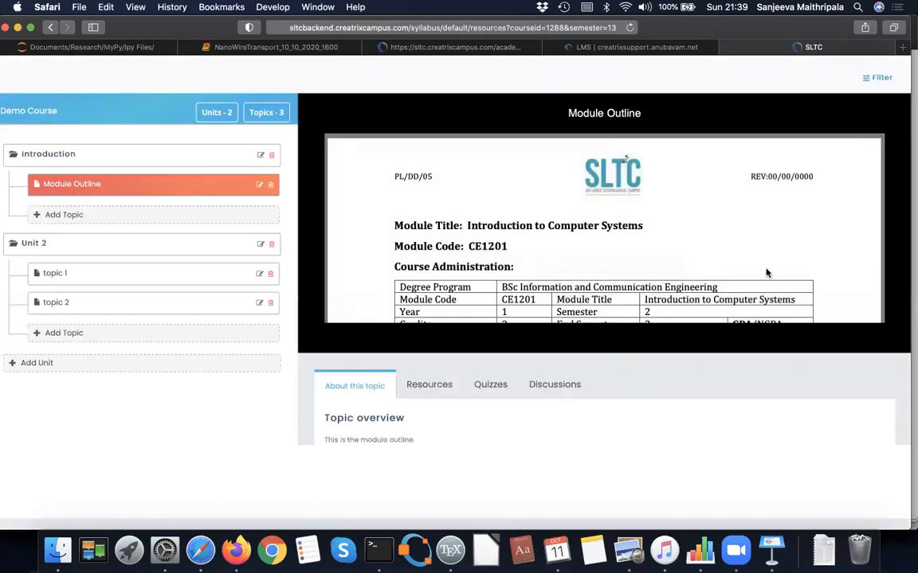
scroll(766, 272, down, 3)
scroll(766, 273, down, 20)
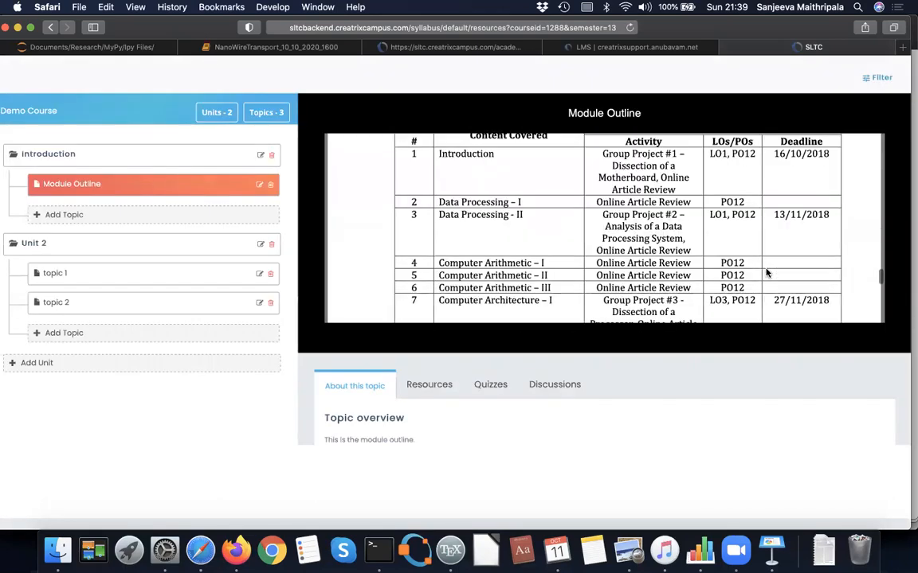
scroll(766, 273, down, 8)
scroll(766, 273, up, 11)
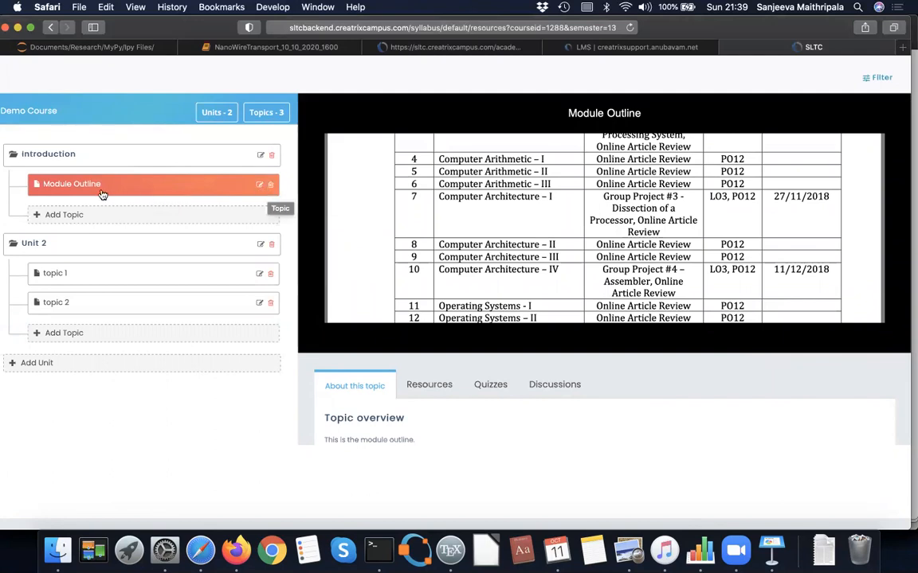
Start a new topic under the Introduction unit and check the Course Schedule of the module outline in Preview
click(93, 215)
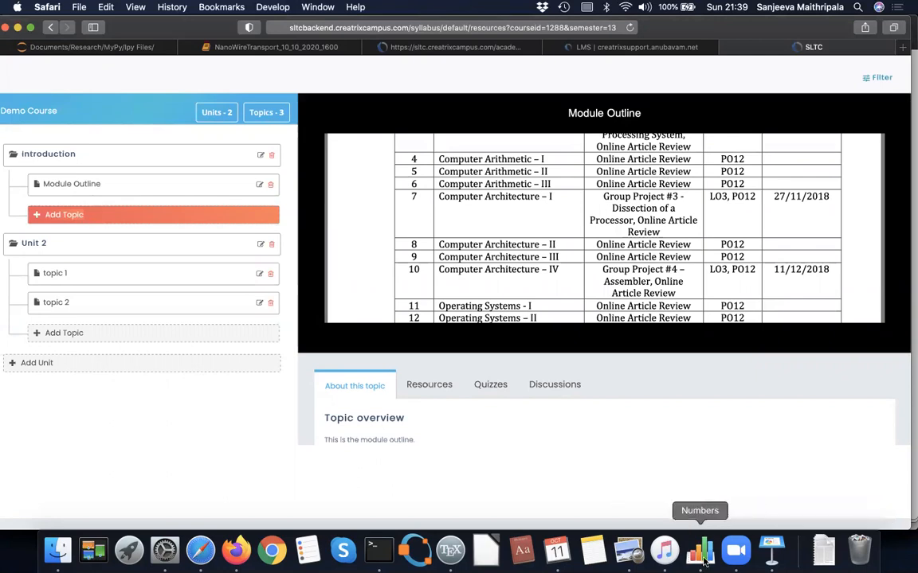
click(628, 551)
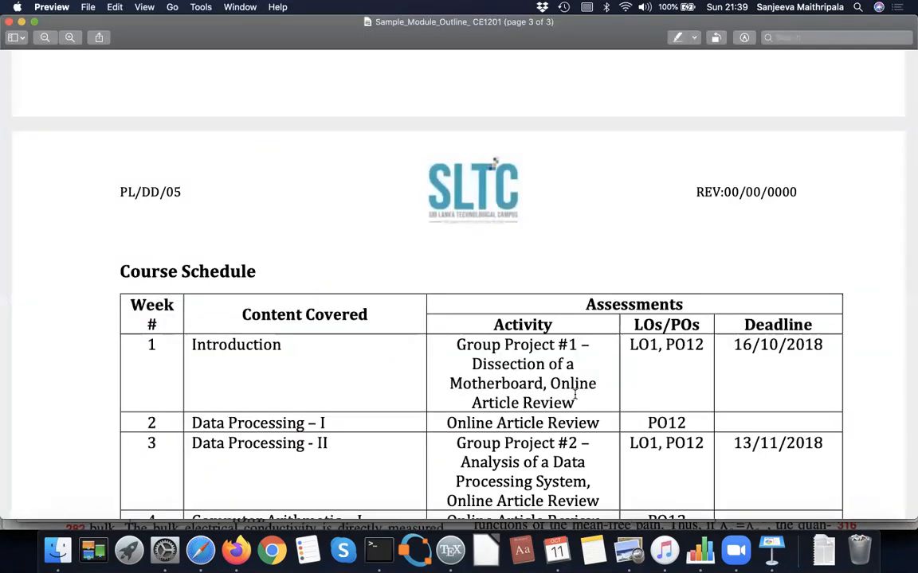
scroll(550, 290, down, 3)
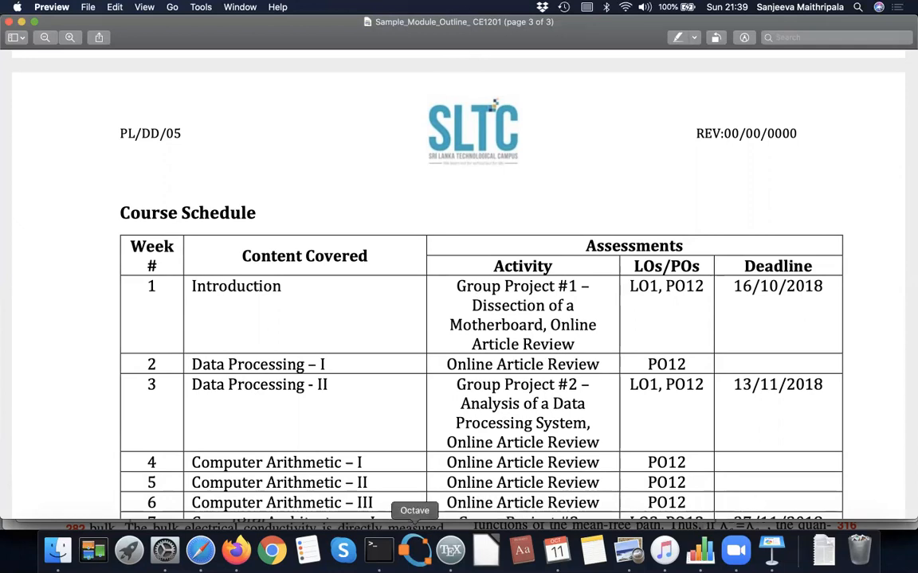
click(201, 557)
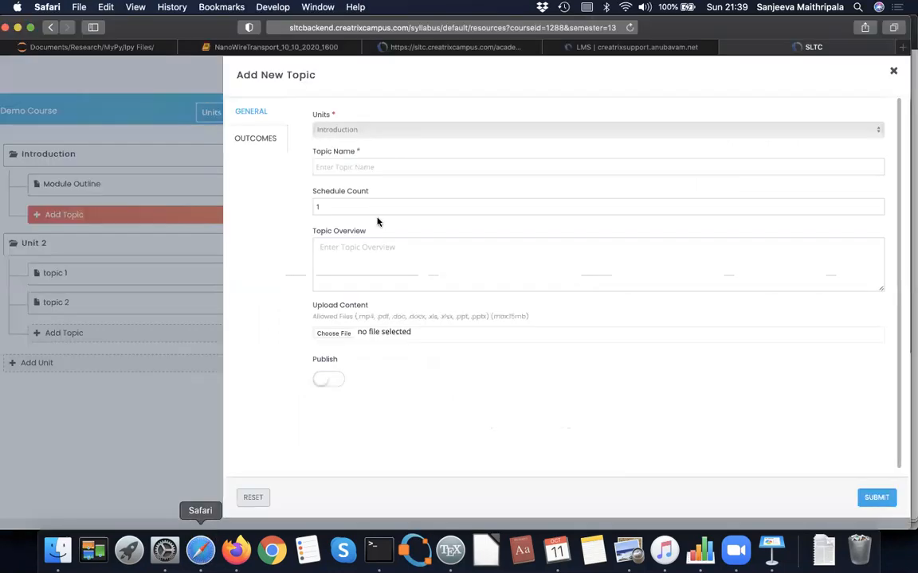
Name the new topic "Group Project #1", following the week 1 activity in the outline open in Preview
click(340, 168)
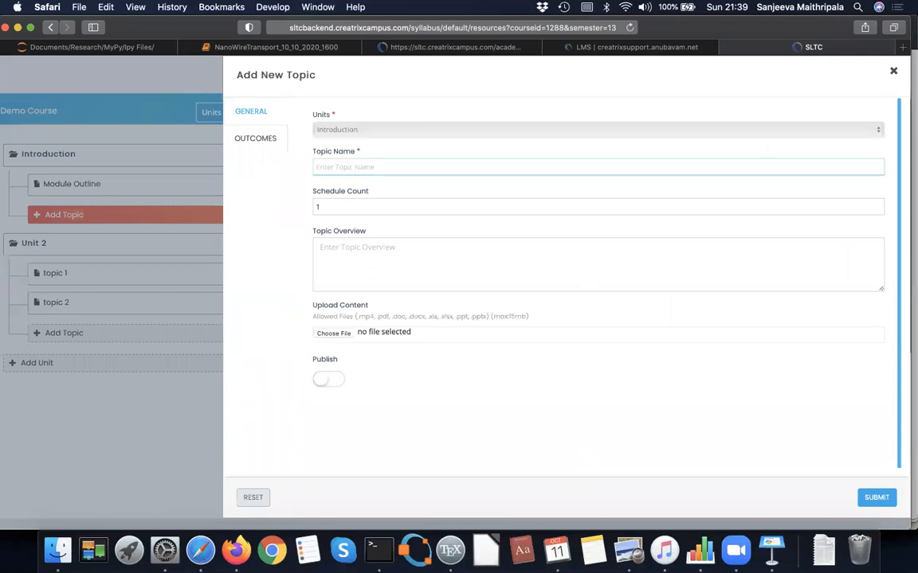
click(624, 557)
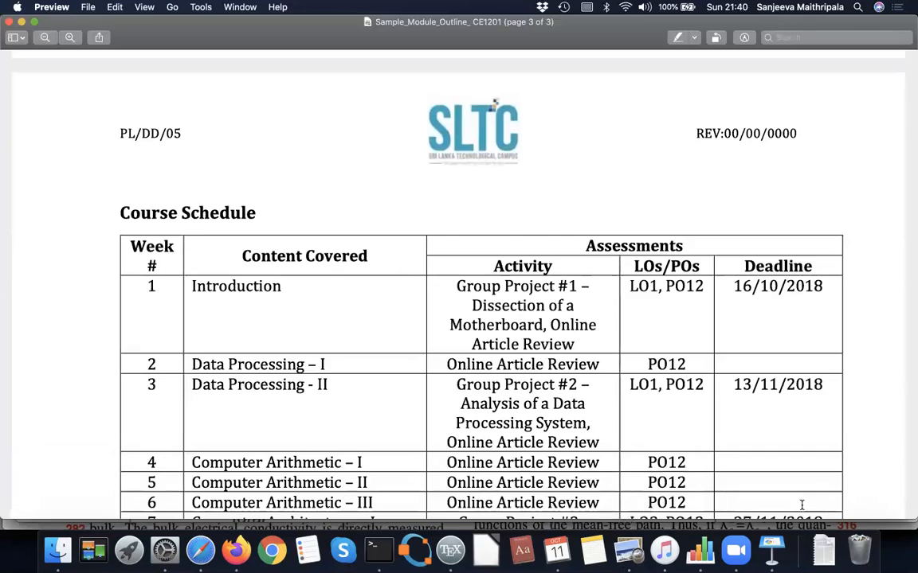
click(200, 551)
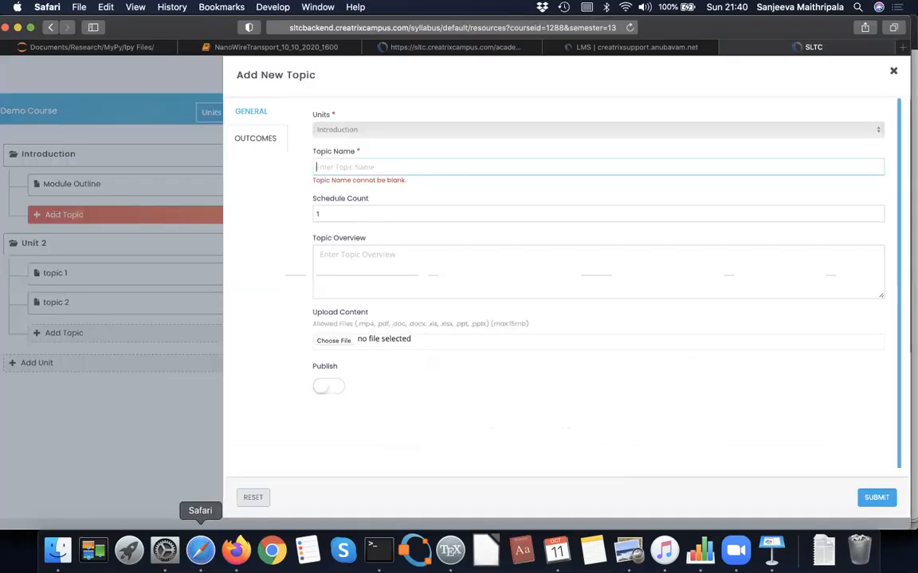
text(Gro)
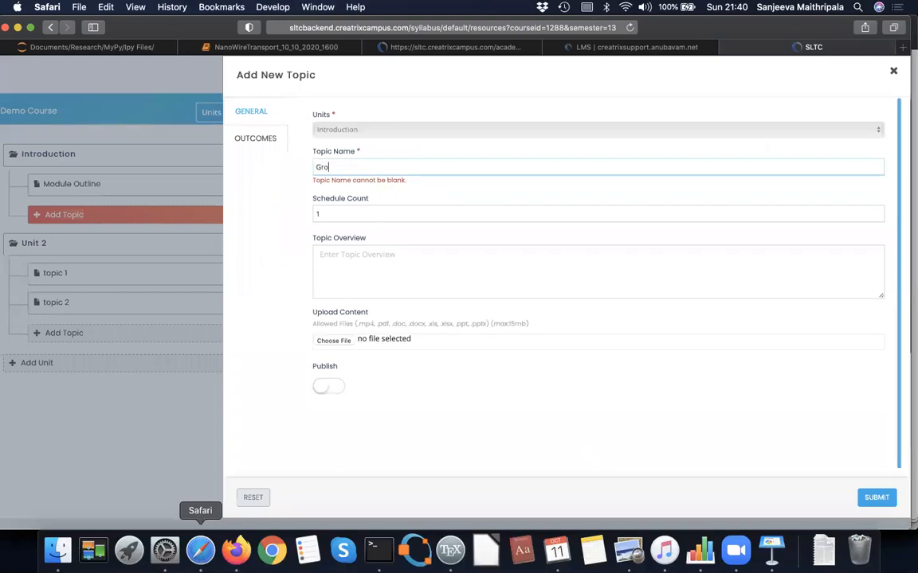
text(up )
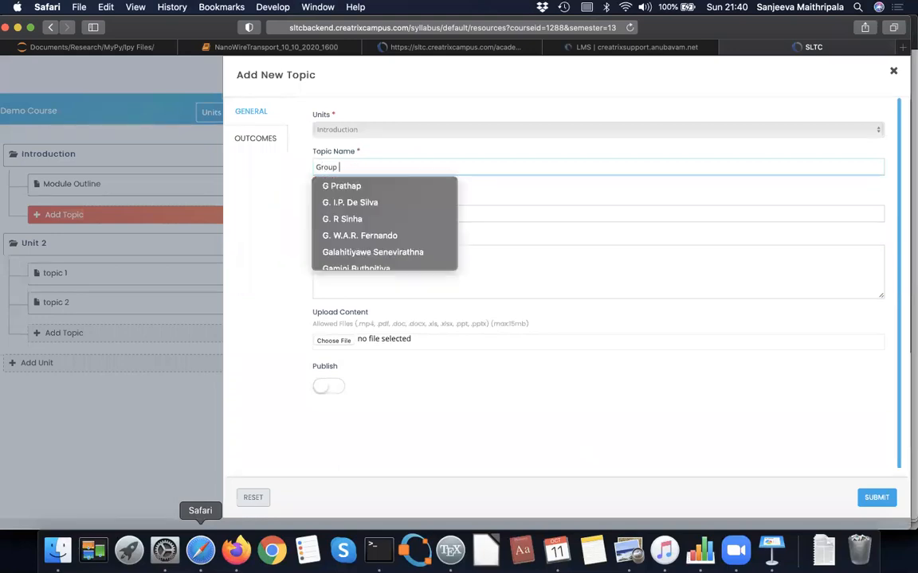
text(Project #1)
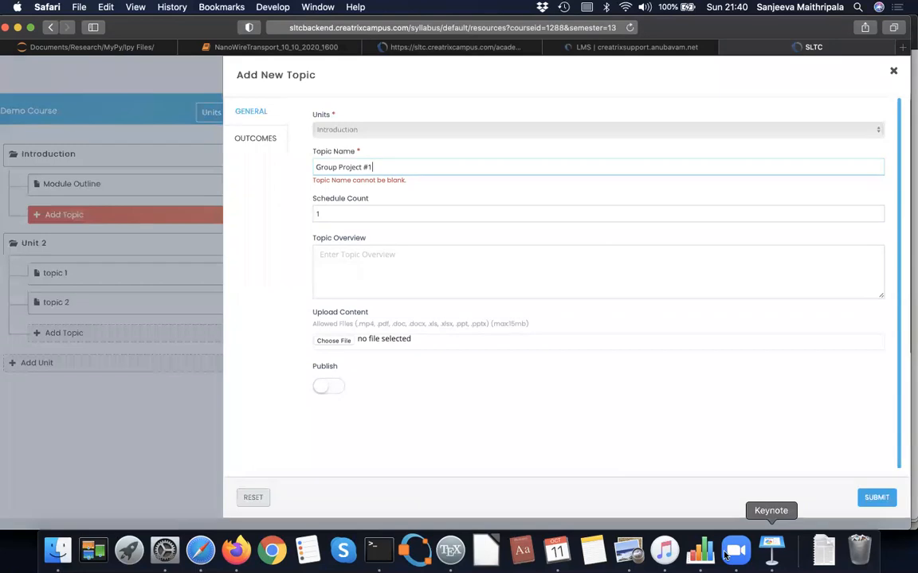
Consult the Course Schedule in Preview and set the new topic's schedule count to 3 in Safari
click(626, 560)
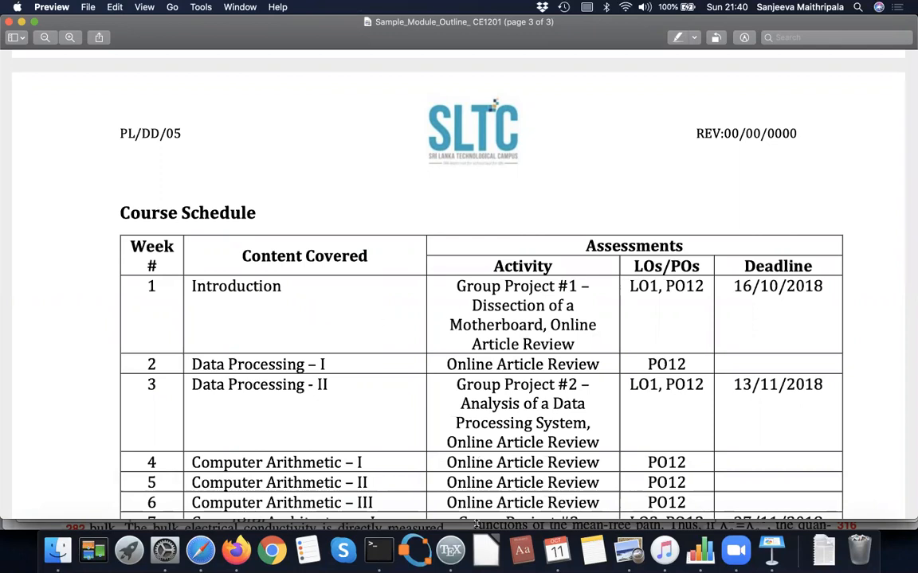
click(200, 552)
click(329, 208)
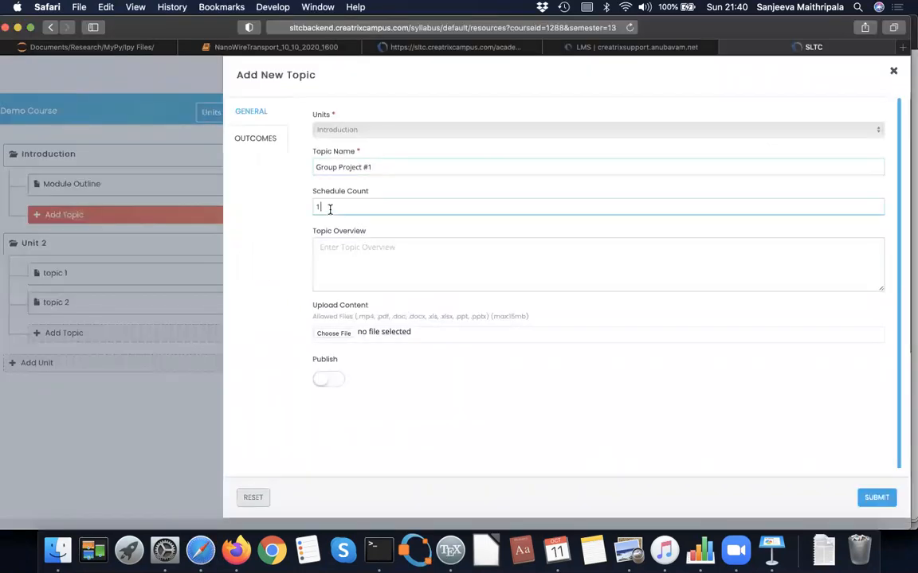
key(BackSpace)
text(3)
Copy "Dissection of a Motherboard, Online Article Review" from the Course Schedule in Preview into the new topic's overview in Safari, ending with a period
click(628, 557)
drag(470, 305, 580, 347)
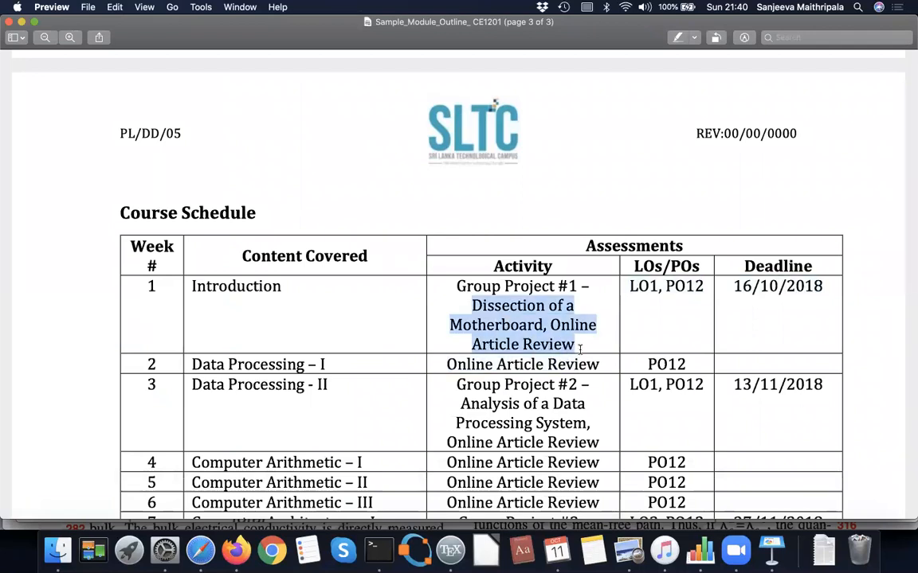
key(super+c)
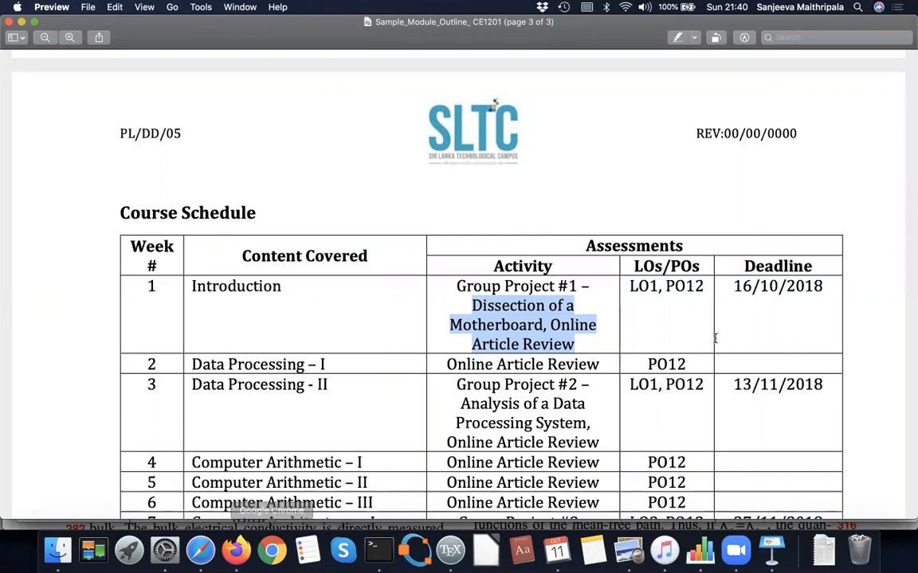
click(201, 553)
click(337, 251)
key(super+v)
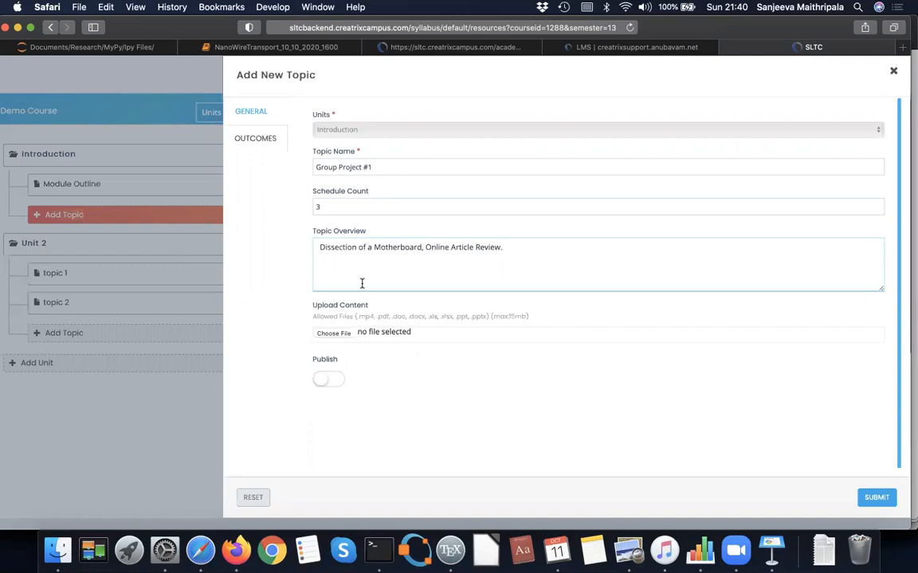
click(317, 246)
Turn on publishing for the new topic and assign it course outcome CE1201-LO1, checking against the Course Schedule in Preview
click(335, 379)
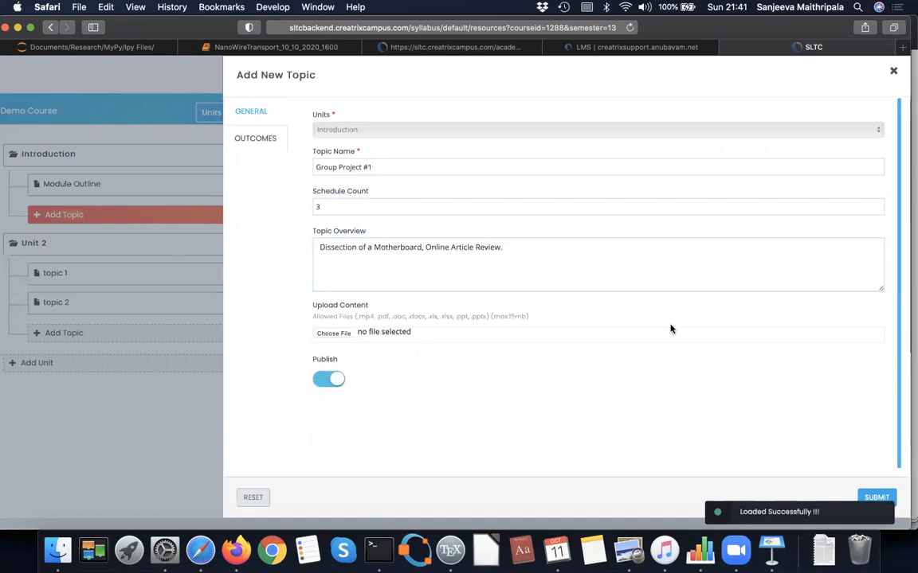
click(246, 143)
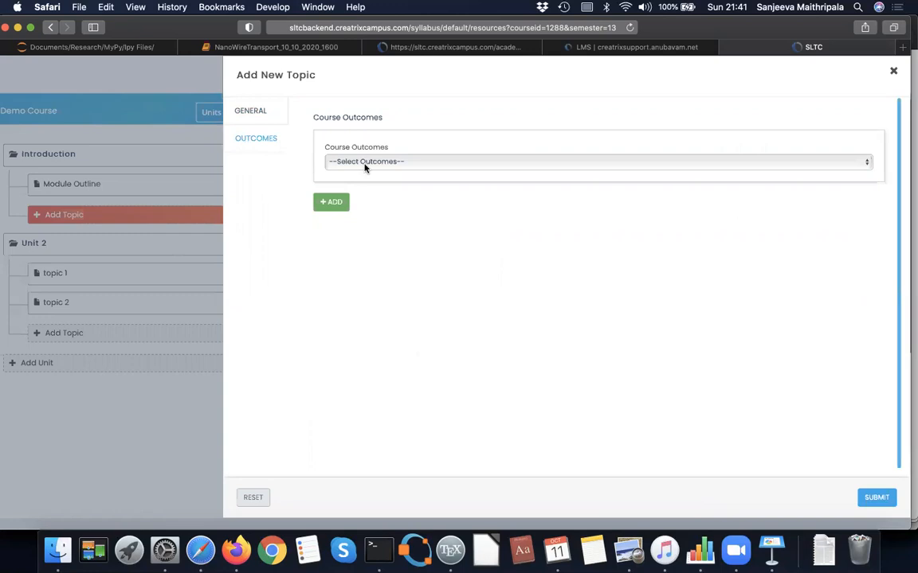
click(432, 163)
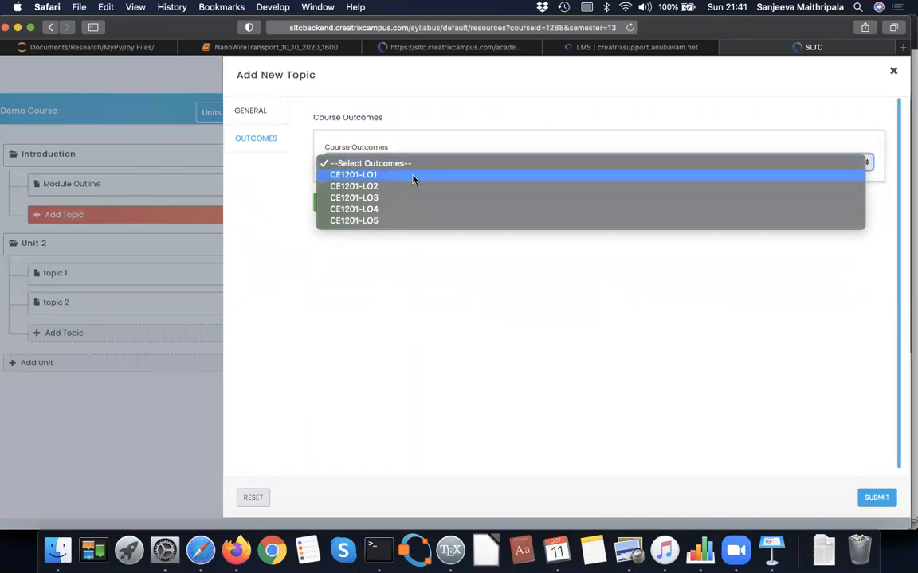
click(367, 179)
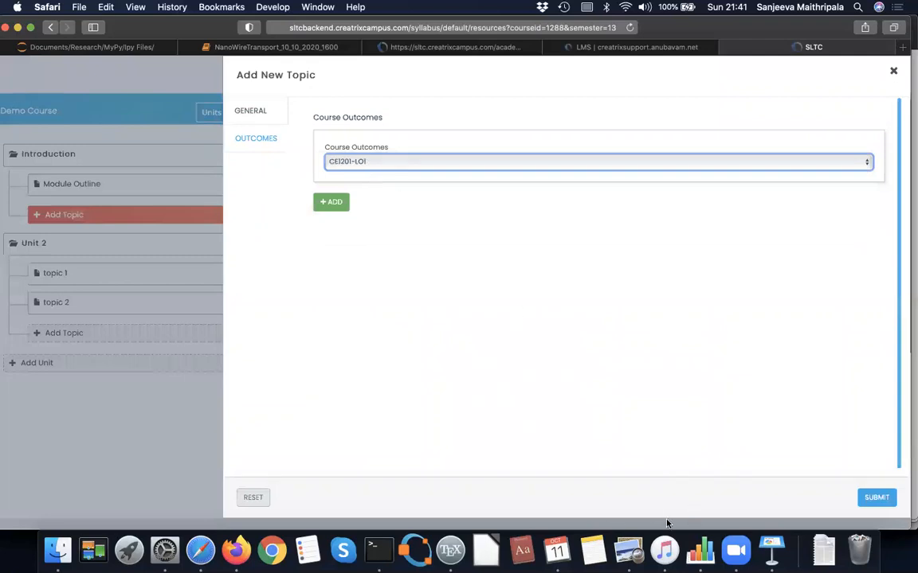
click(628, 550)
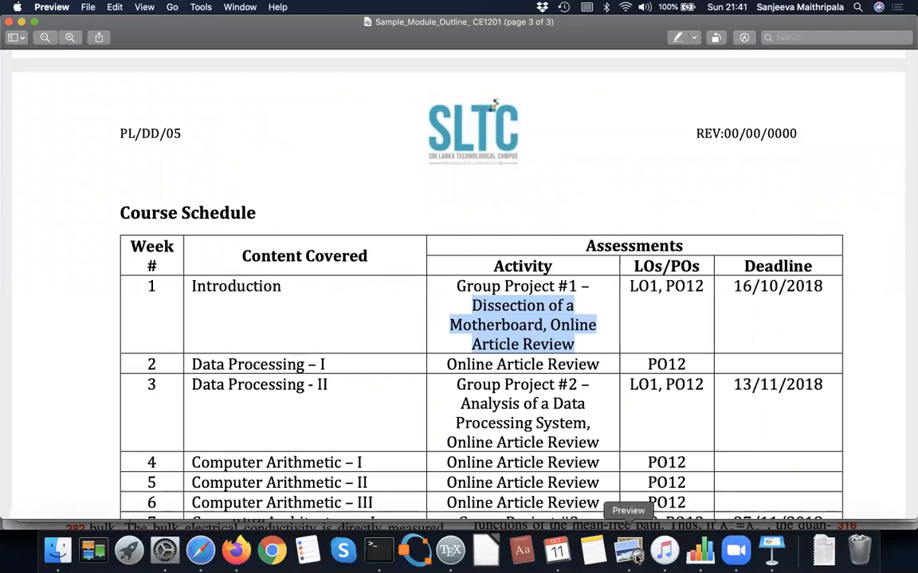
Switch to Safari and submit the new Group Project #1 topic
click(201, 549)
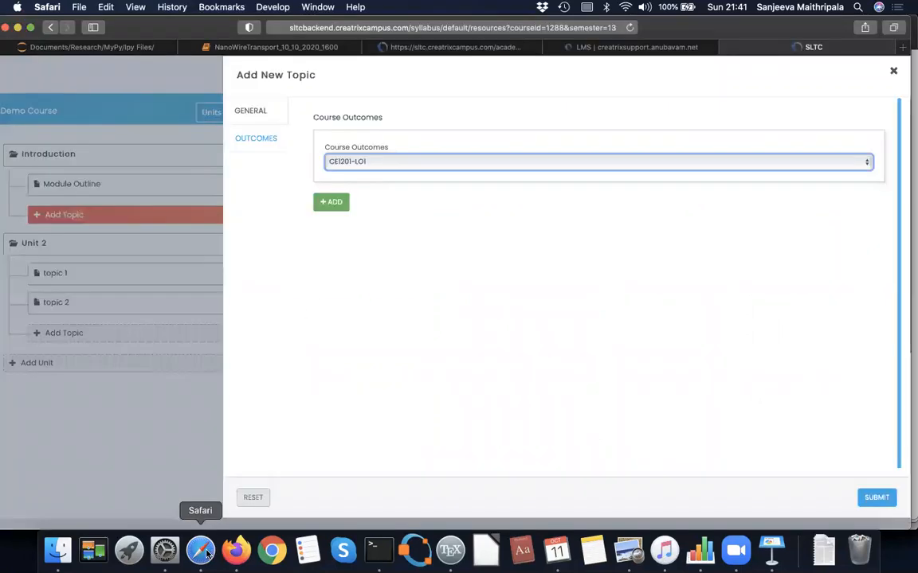
click(879, 498)
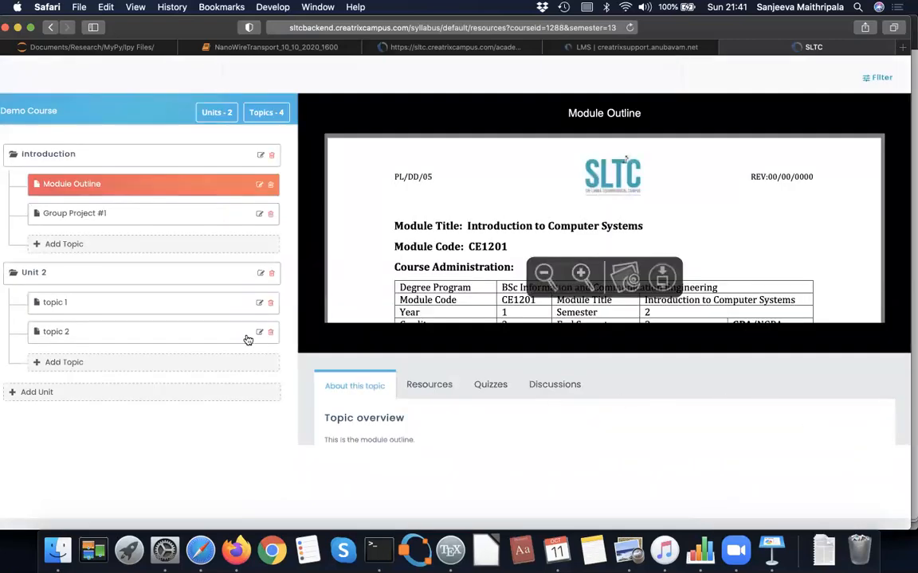
Rename Unit 2 as "Data Processing" in Safari, following the Outline Syllabus in Preview, and turn on its publishing
click(112, 273)
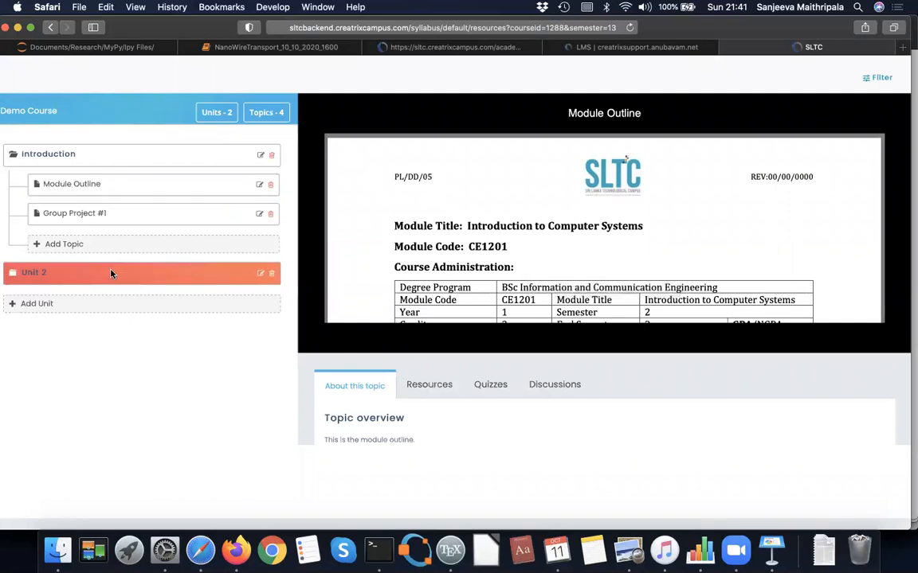
click(260, 275)
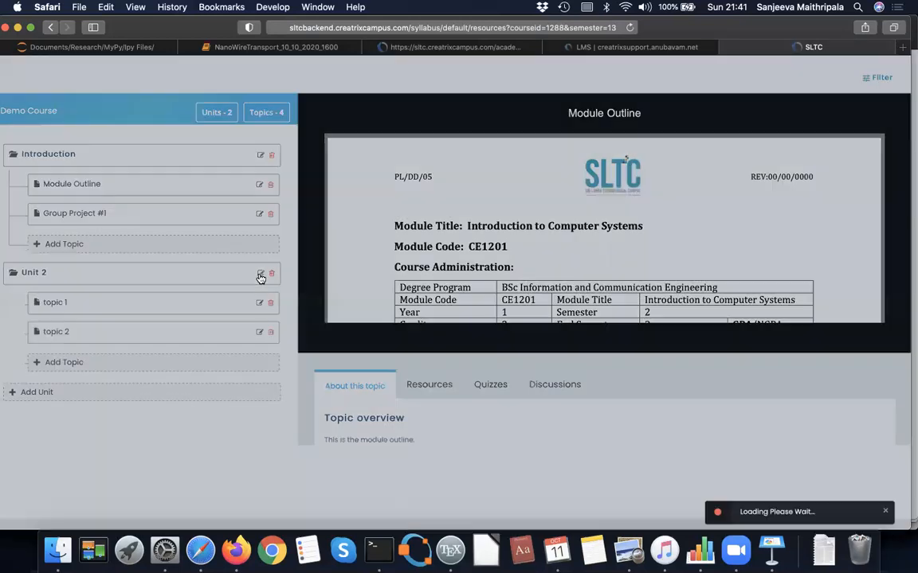
click(625, 558)
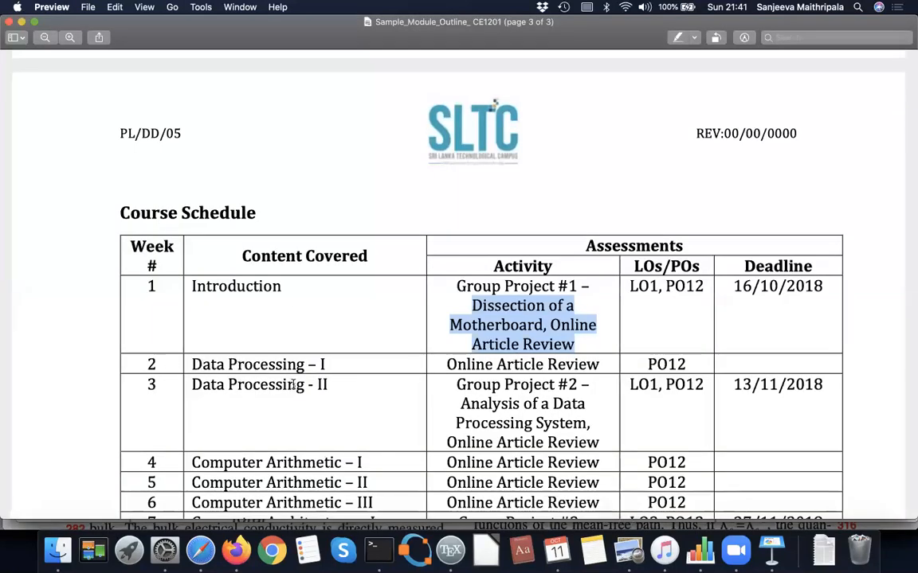
scroll(302, 388, up, 15)
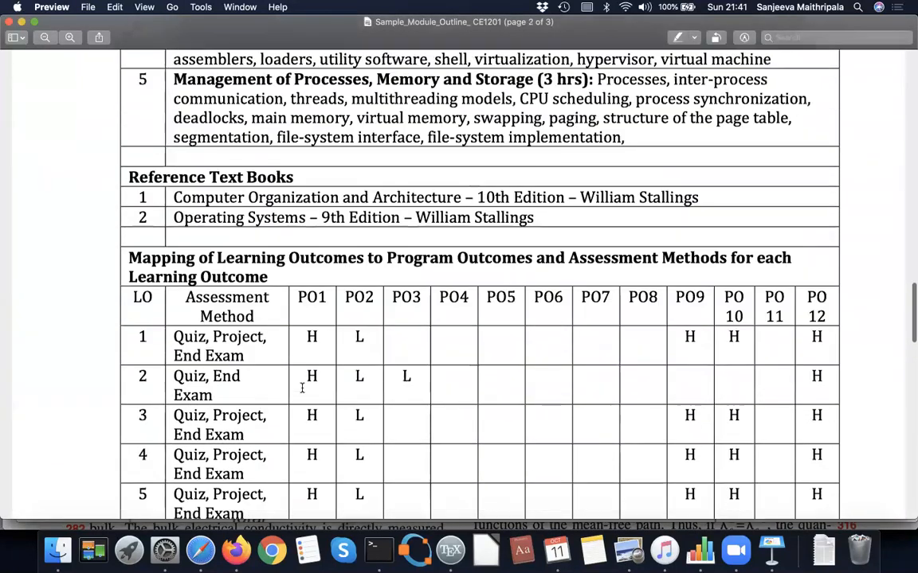
scroll(302, 388, up, 5)
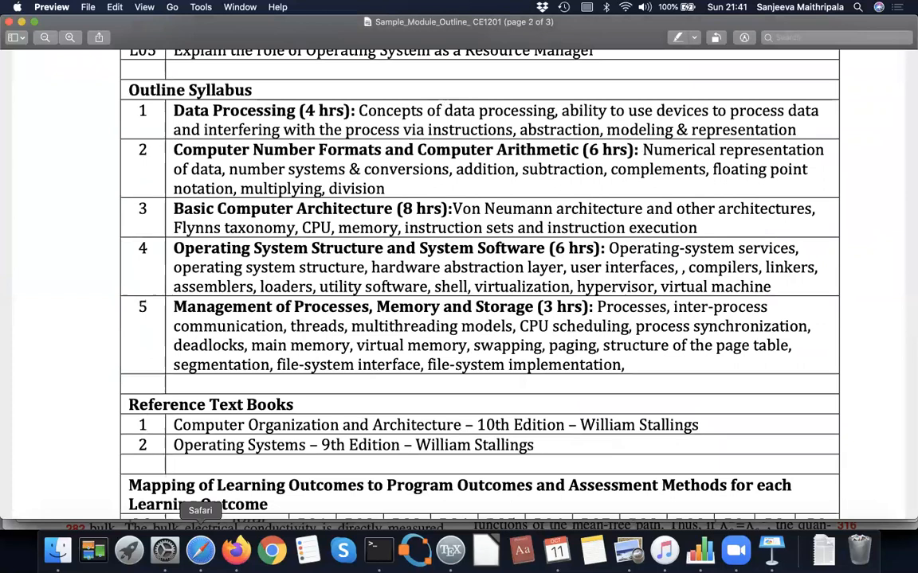
click(200, 551)
click(396, 167)
key(BackSpace)
key(BackSpace)
key(BackSpace)
key(BackSpace)
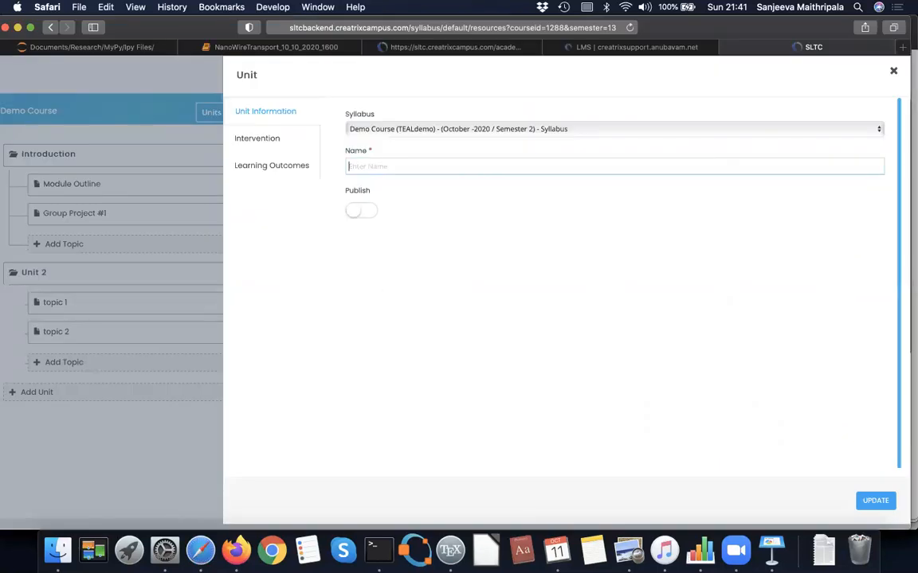
text(Data Processing)
click(370, 217)
Examine the intervention types offered for the unit without choosing one
click(261, 140)
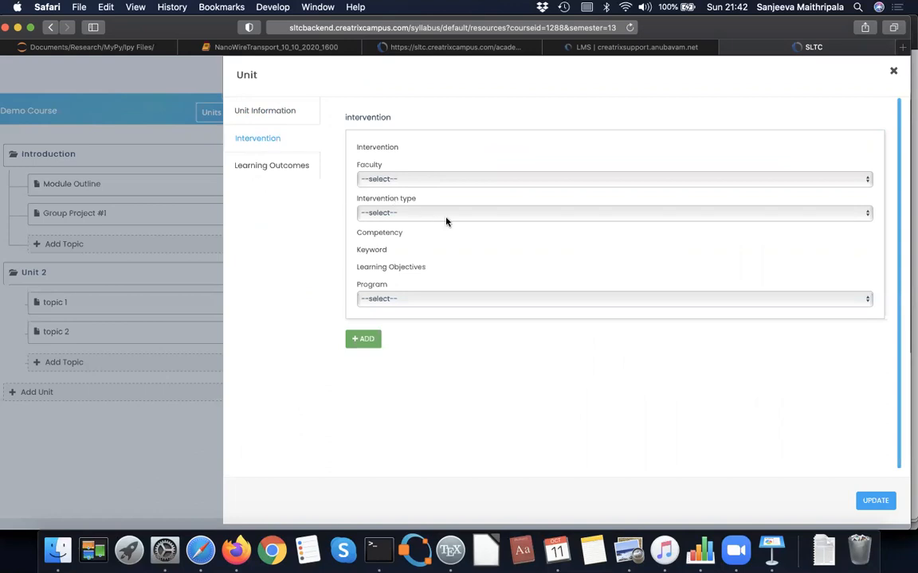
click(405, 216)
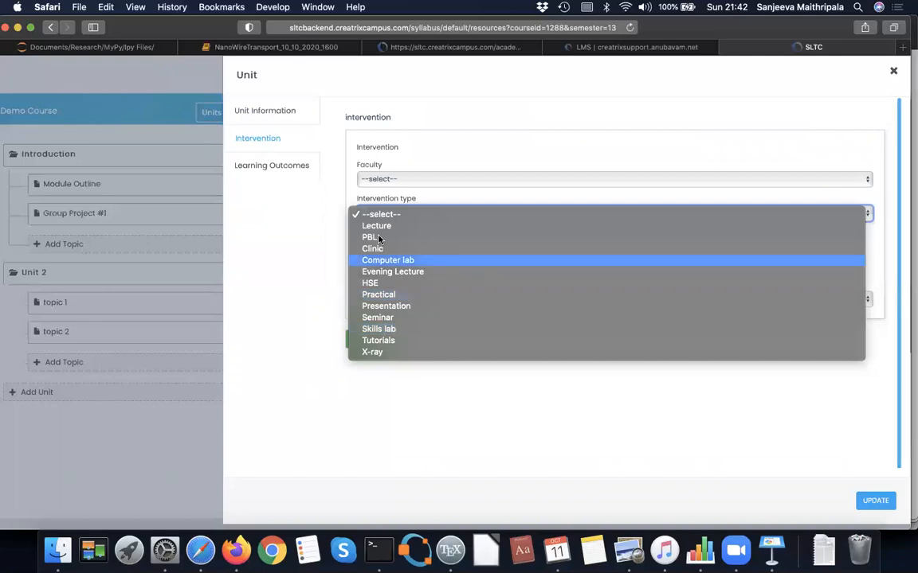
click(282, 169)
Open the unit's learning outcomes and look up the outcomes for the Data Processing weeks in the Course Schedule in Preview
click(282, 169)
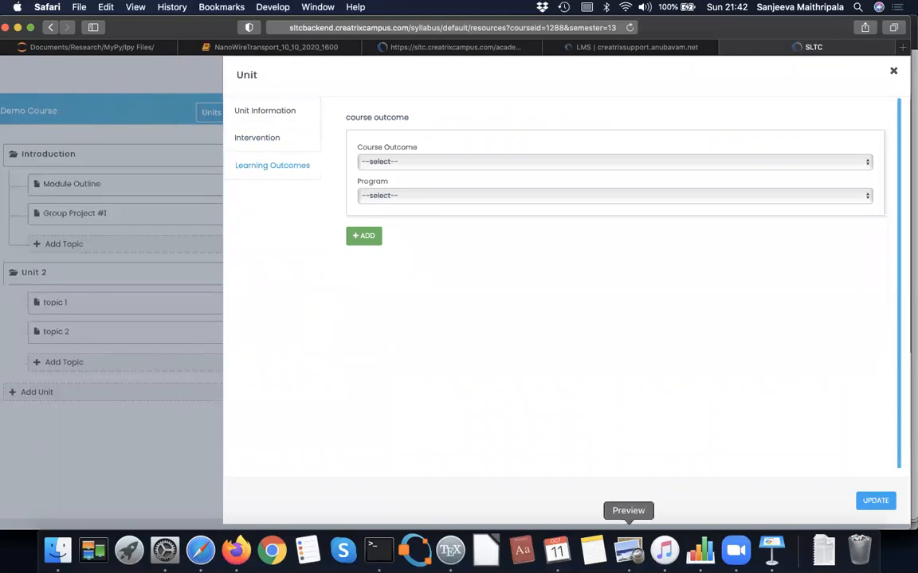
click(628, 548)
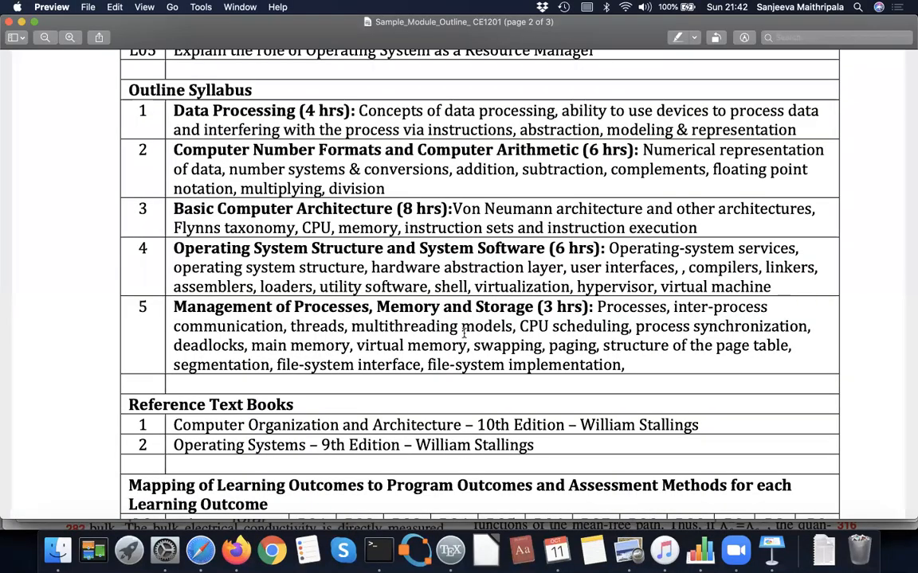
scroll(463, 333, down, 3)
scroll(463, 333, up, 4)
scroll(463, 333, down, 3)
scroll(463, 333, down, 15)
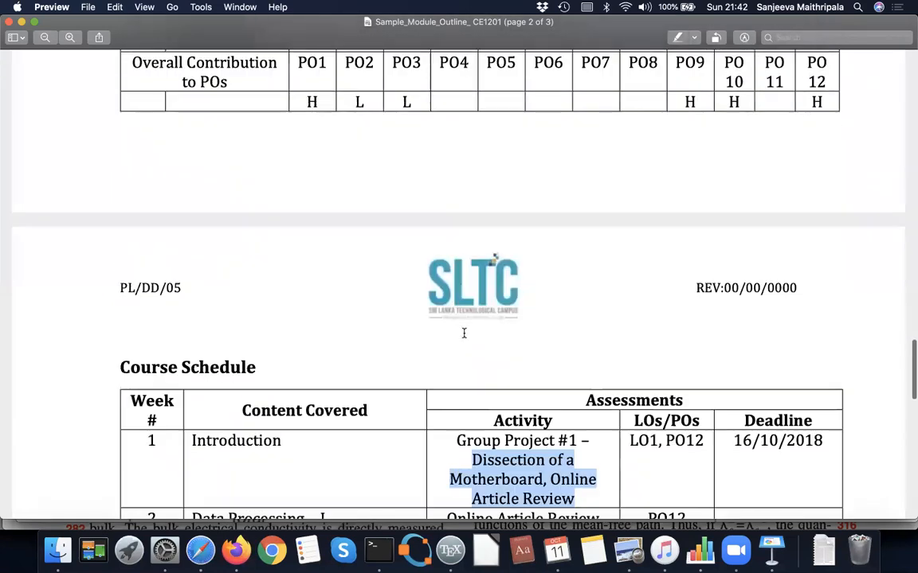
scroll(464, 333, down, 7)
scroll(464, 332, down, 2)
scroll(463, 333, down, 1)
scroll(464, 333, up, 2)
scroll(463, 332, up, 3)
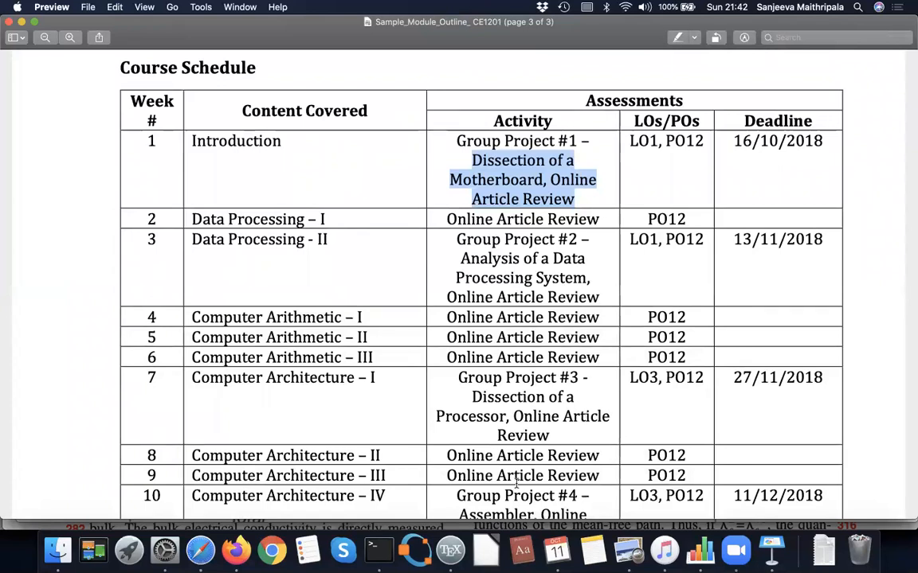
Set the unit's course outcome to CE1201-LO1, "Explain the basic elements of a computer system", in Safari
click(200, 550)
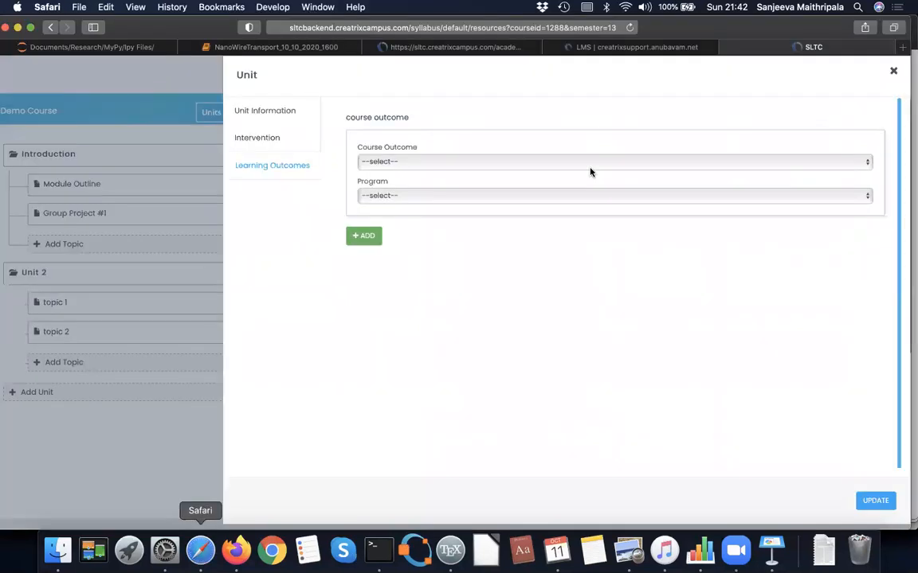
click(460, 163)
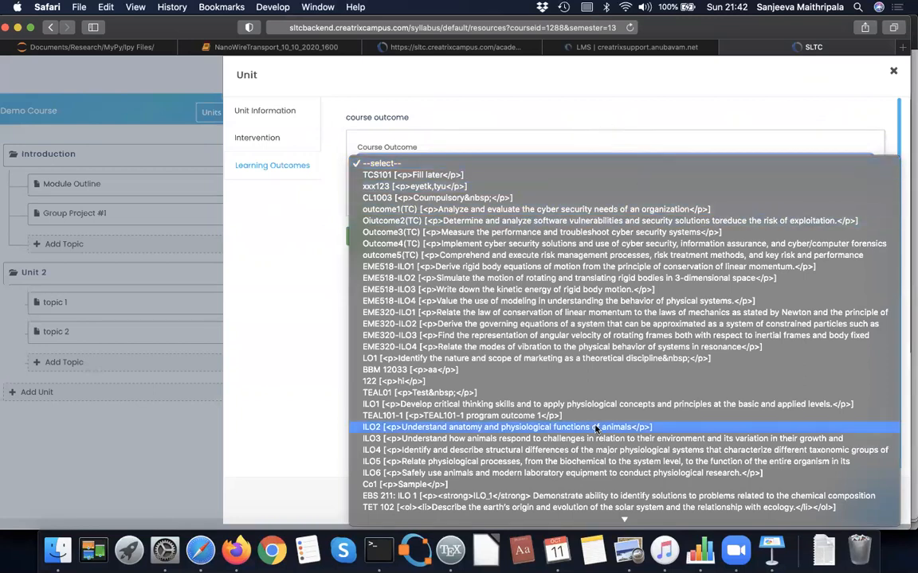
scroll(595, 429, down, 20)
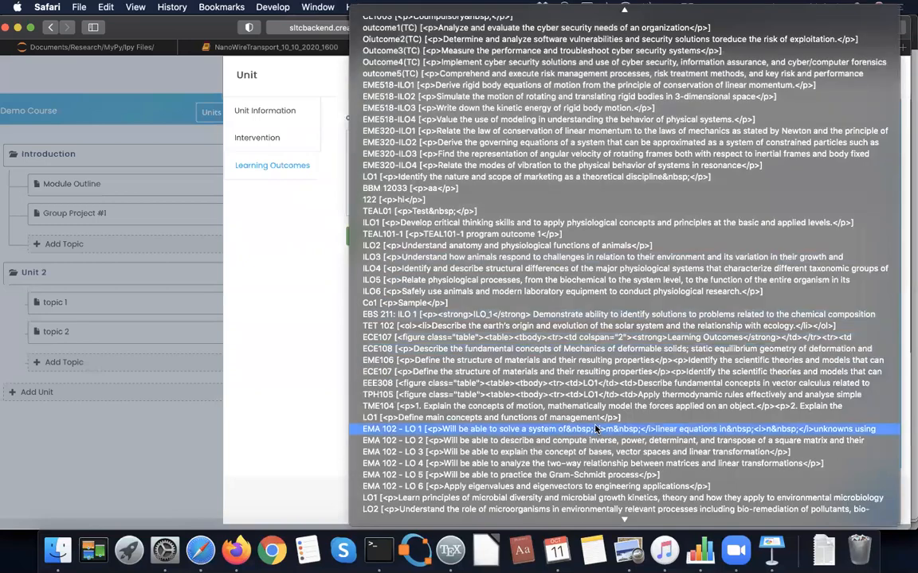
scroll(595, 429, down, 10)
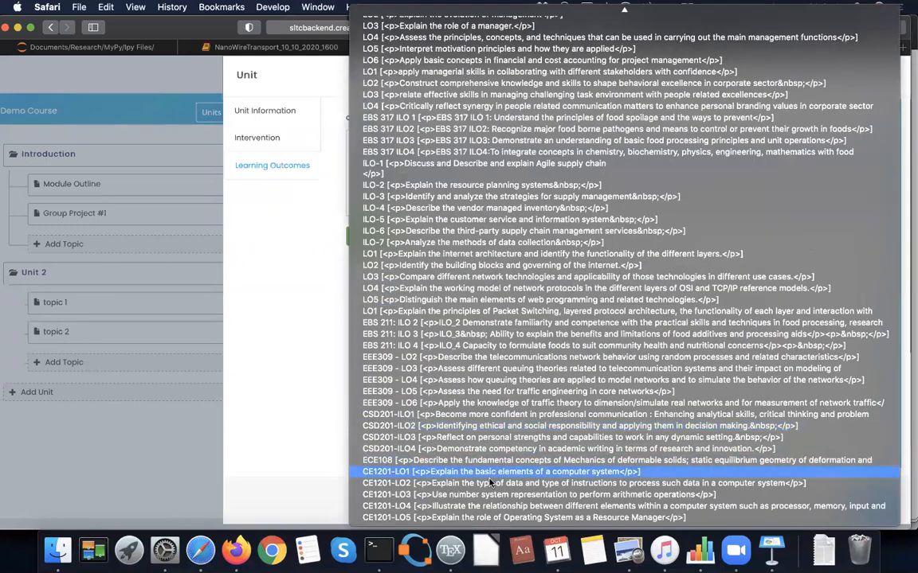
click(462, 472)
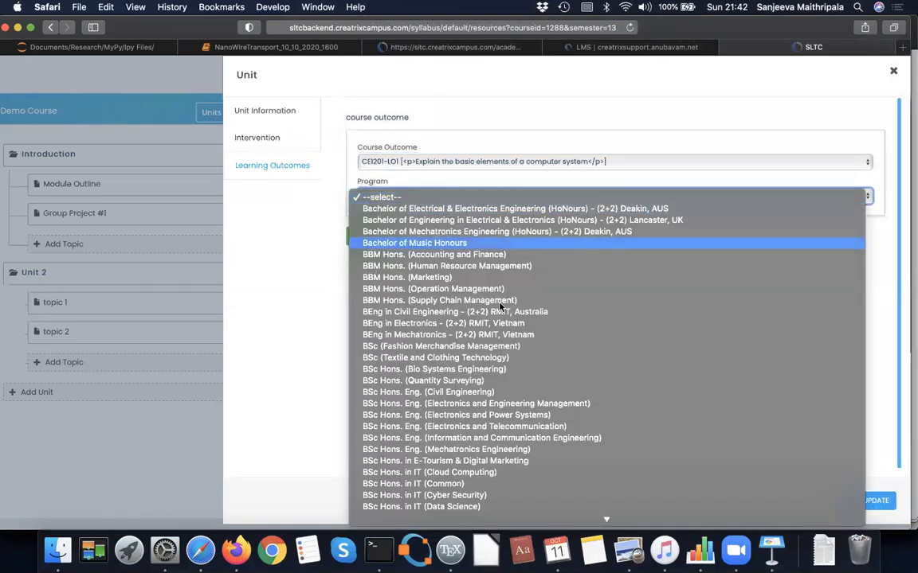
Set the unit outcome's program to Intro2TEAL and update the unit
scroll(627, 420, down, 3)
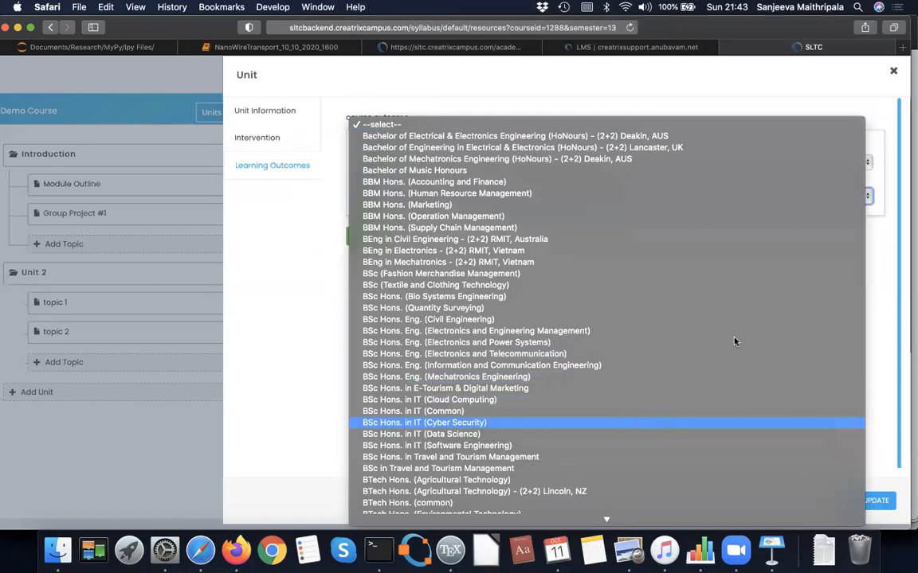
scroll(738, 290, down, 4)
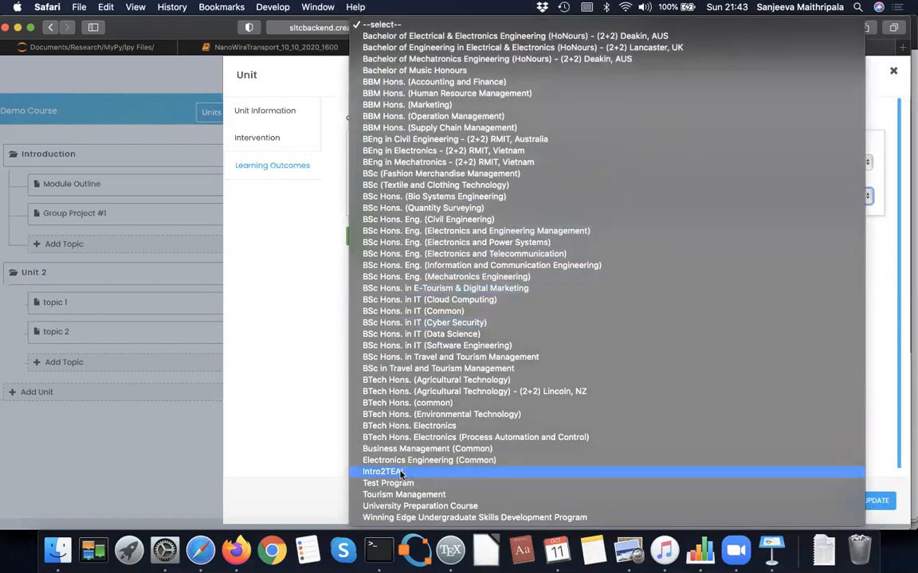
click(364, 472)
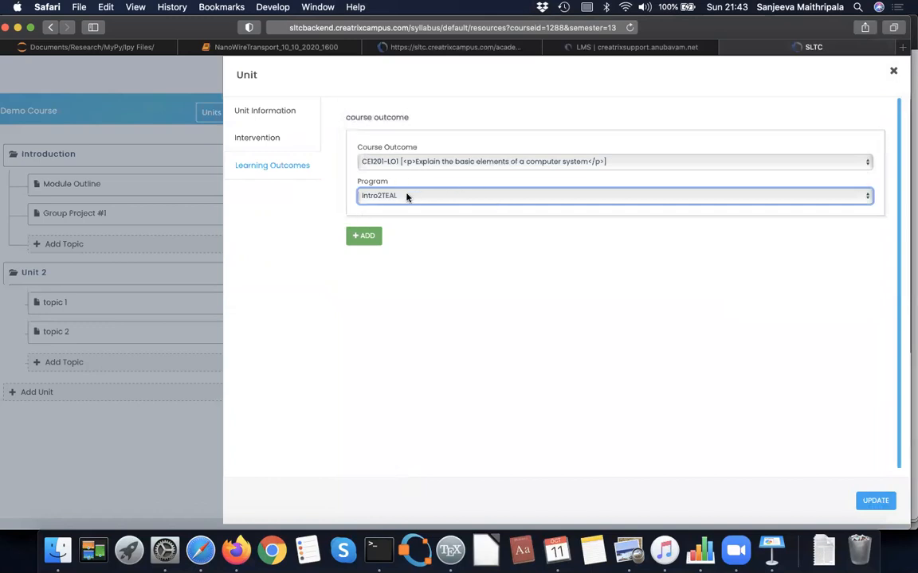
click(884, 502)
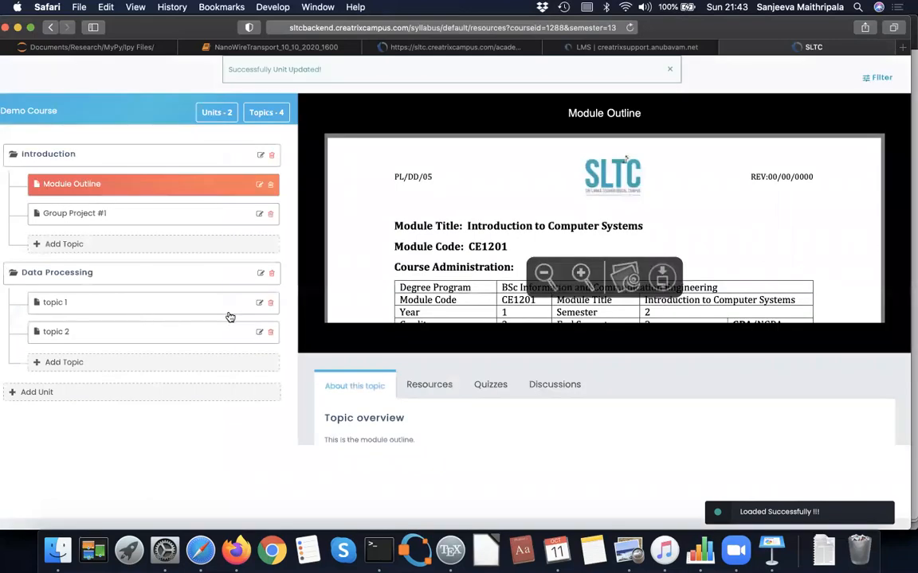
Rename topic 1 in the Data Processing unit as "Data Processing I"
click(259, 308)
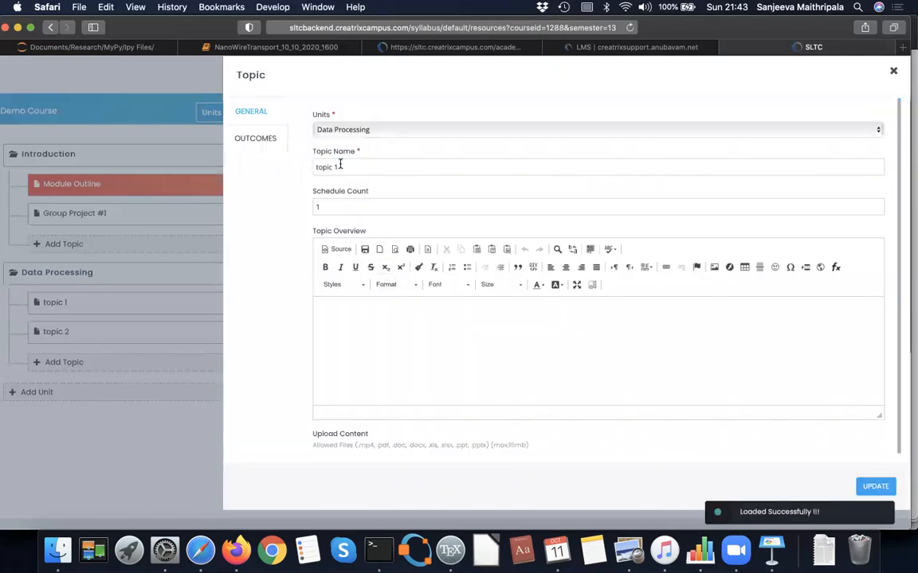
click(337, 166)
drag(337, 166, 294, 167)
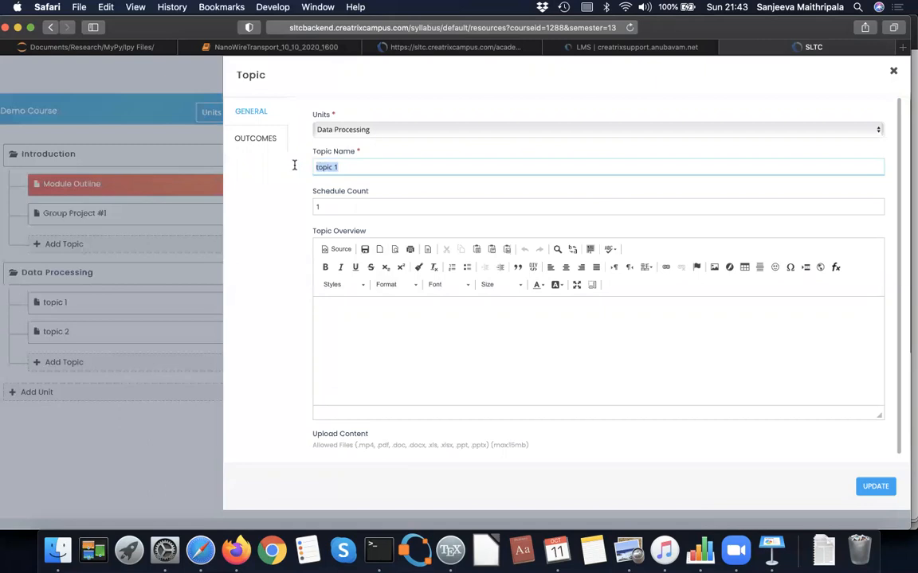
text(Data Processing)
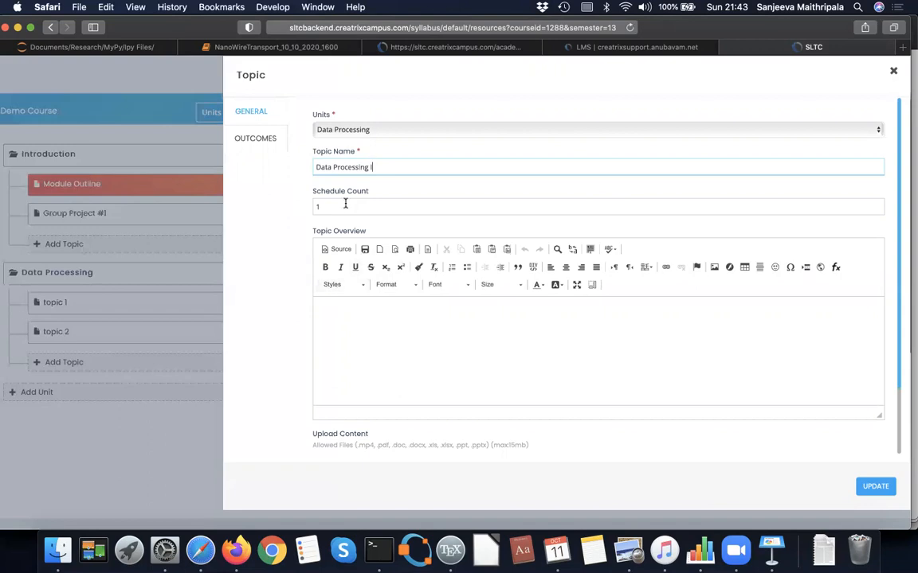
Check week 2 of the Course Schedule in Preview and set the topic's schedule count to 3 in Safari
click(628, 550)
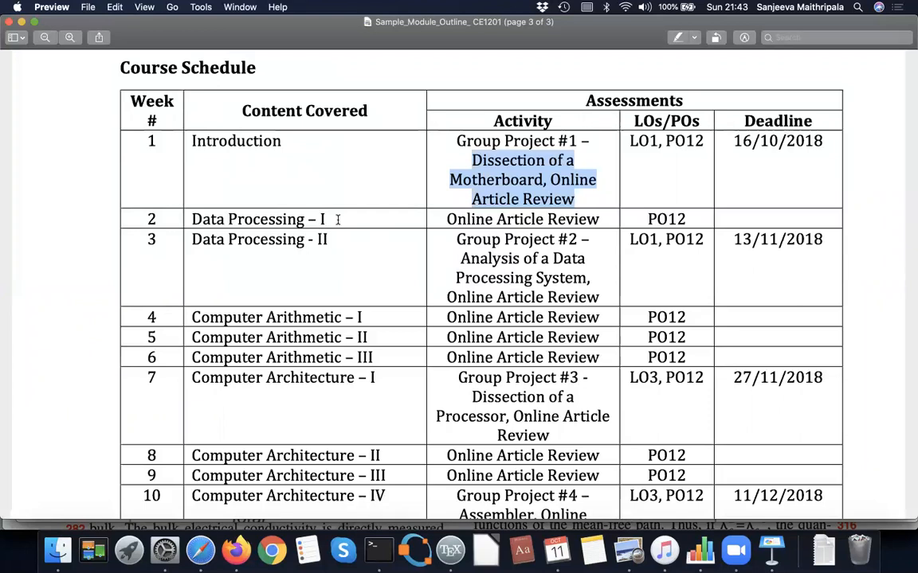
click(200, 550)
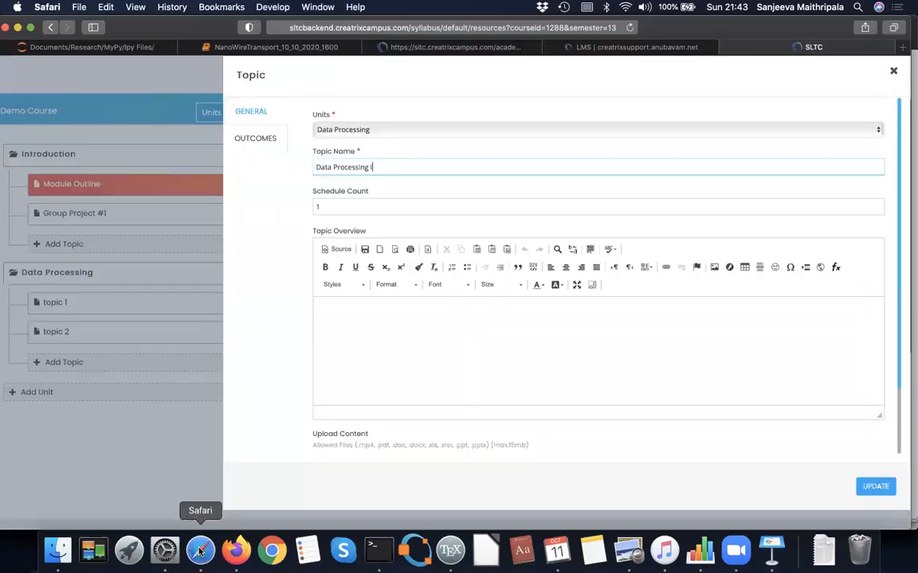
click(331, 208)
key(BackSpace)
text(3)
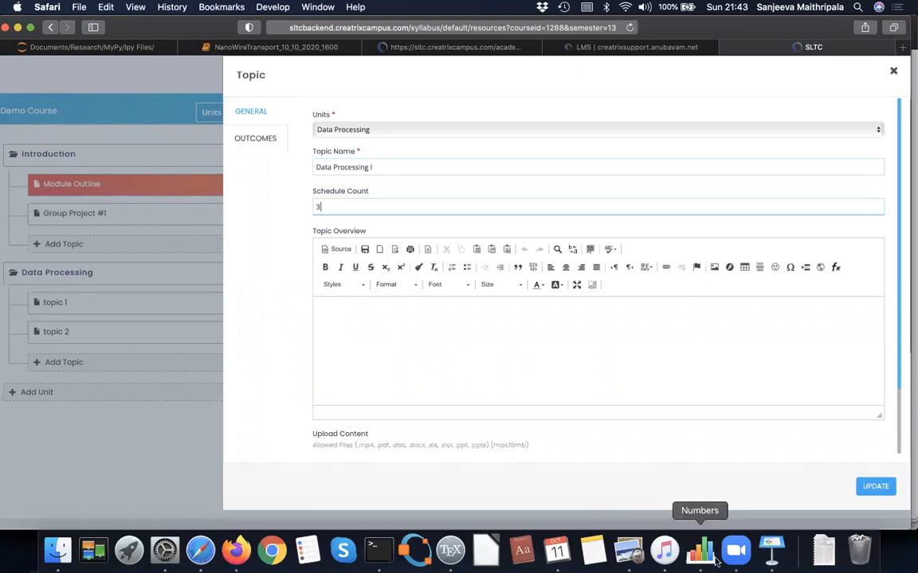
Copy the week 2 activity "Online Article Review" from the Course Schedule in Preview into the topic overview in Safari
click(628, 557)
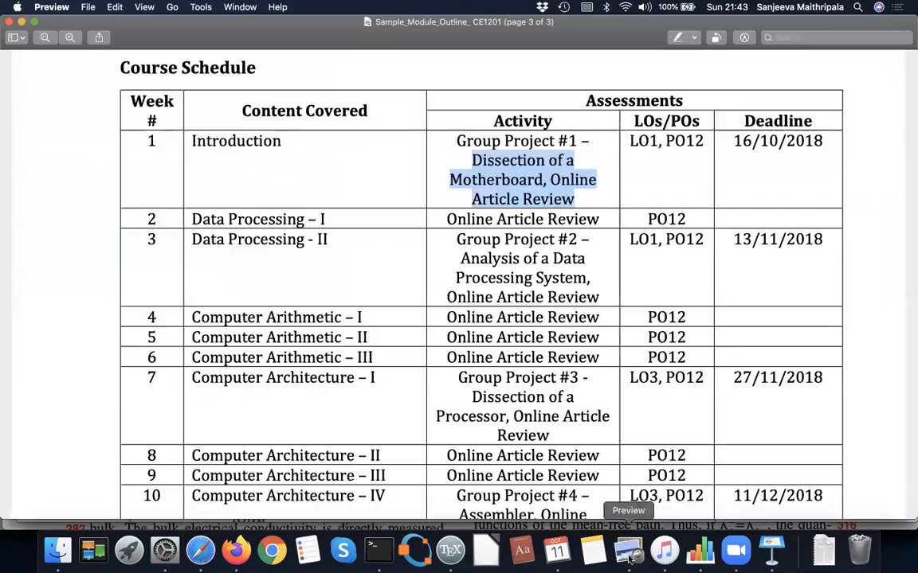
drag(445, 217, 608, 216)
key(super+c)
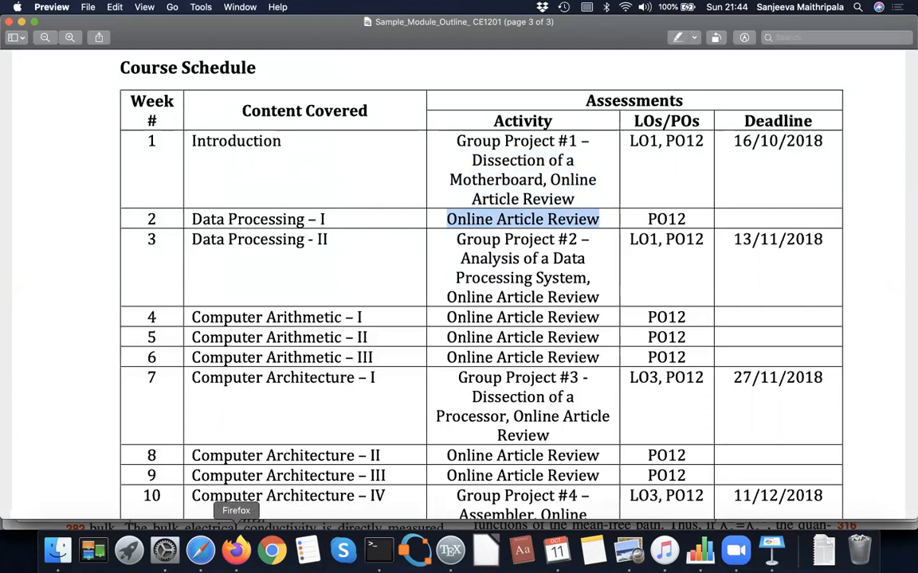
click(201, 553)
click(423, 315)
key(super+v)
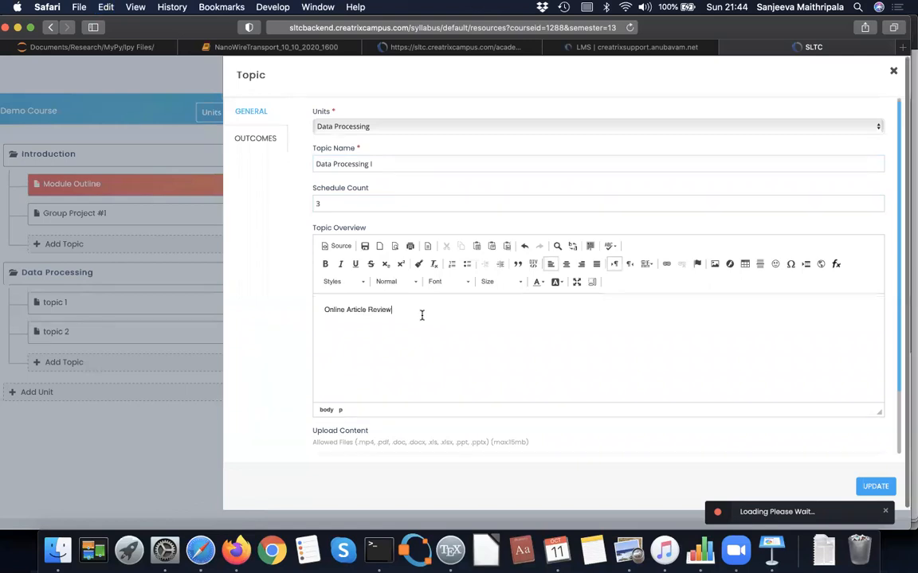
Publish the Data Processing I topic, set its course outcome to CE1201-LO1, and update the topic
scroll(422, 315, down, 2)
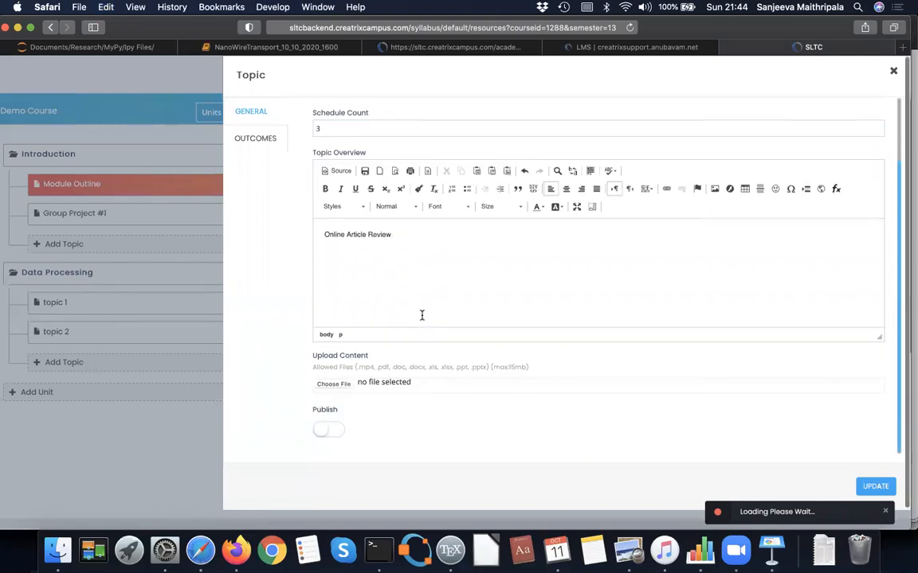
click(333, 431)
click(256, 138)
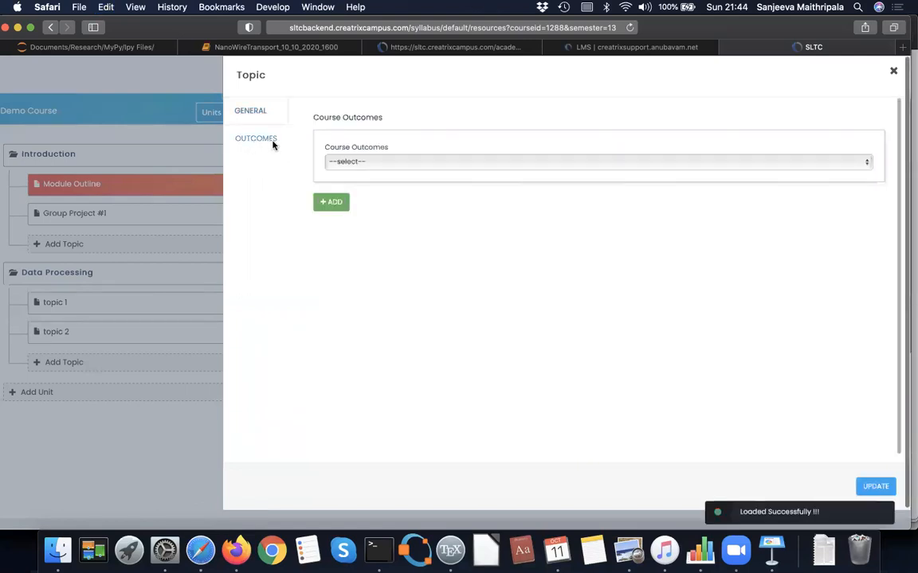
click(448, 165)
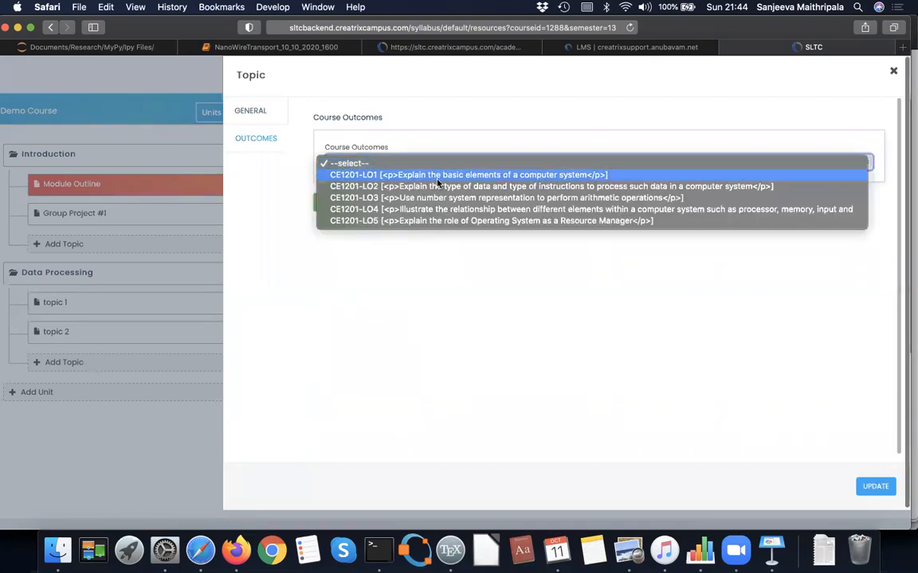
click(447, 174)
click(879, 487)
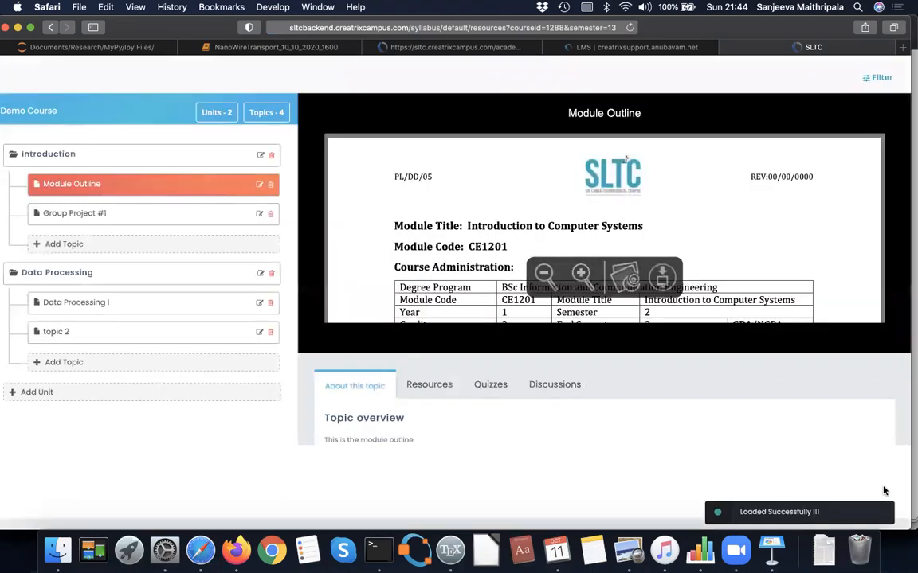
Open the Data Processing I topic and check its overview and resources
click(115, 305)
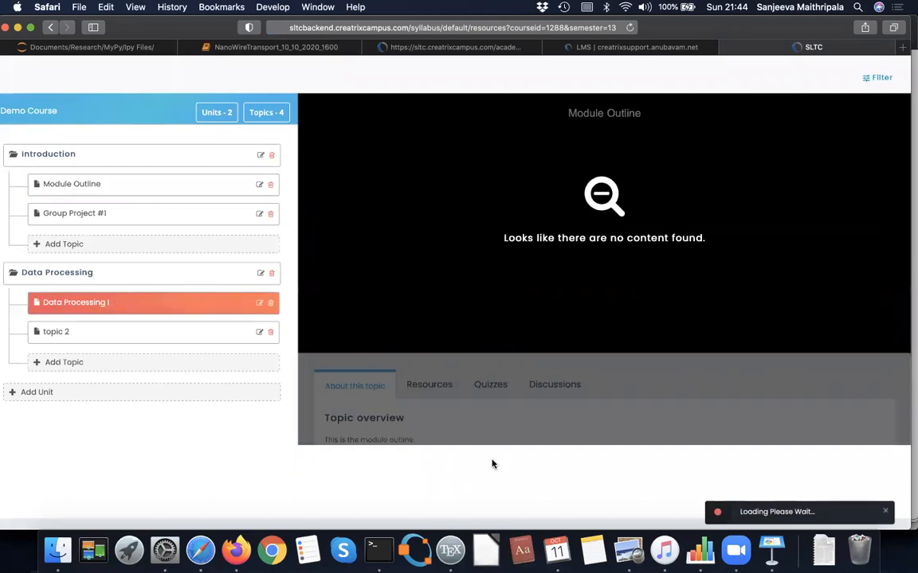
scroll(493, 465, down, 2)
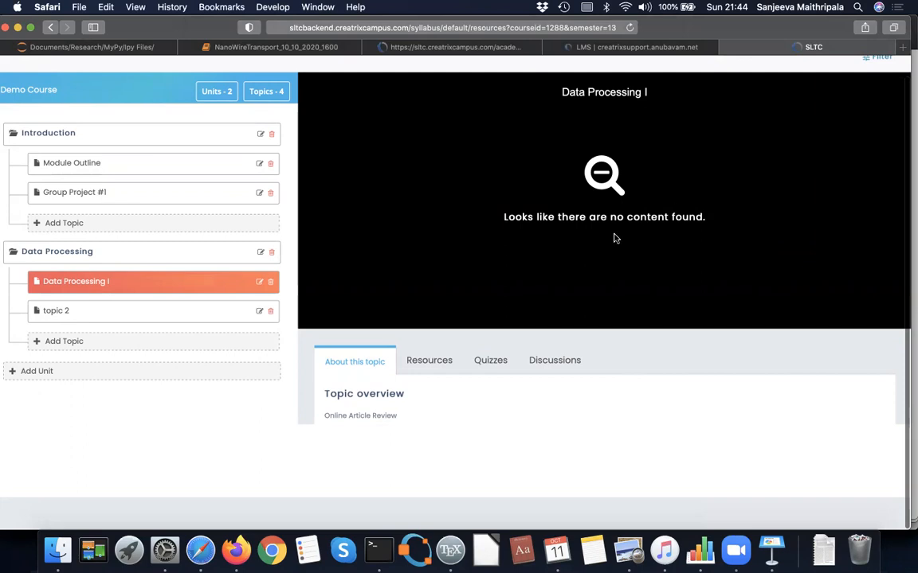
click(419, 363)
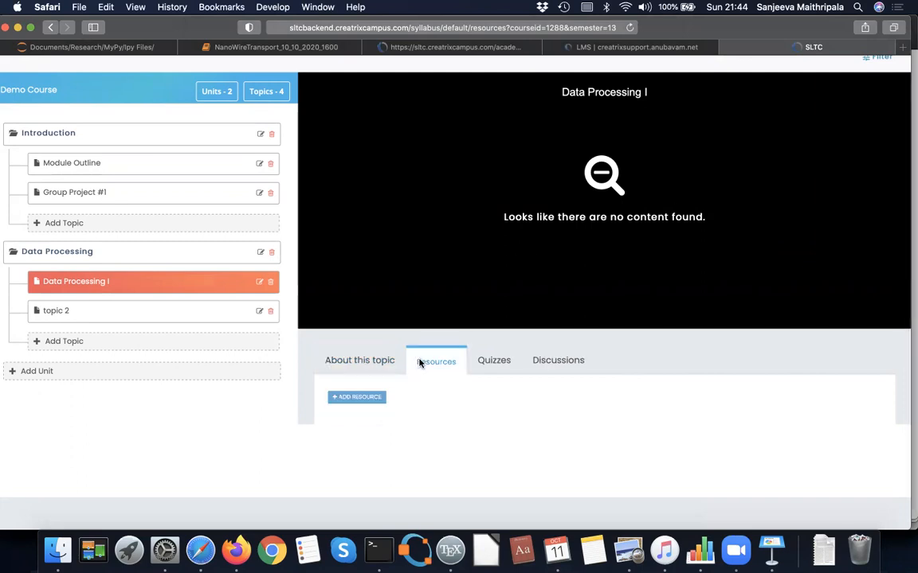
Start a new resource for Data Processing I and inspect the fields of the File Upload resource type
click(347, 399)
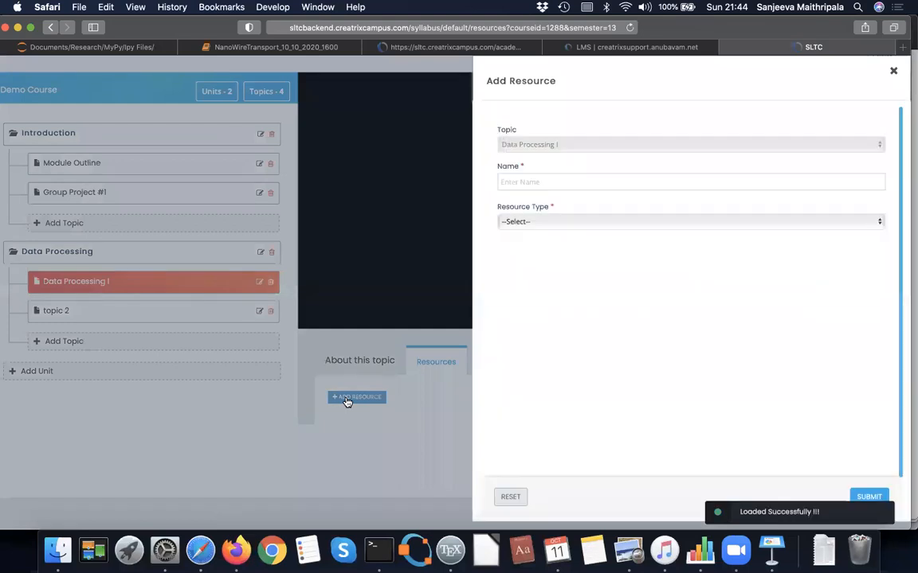
click(517, 222)
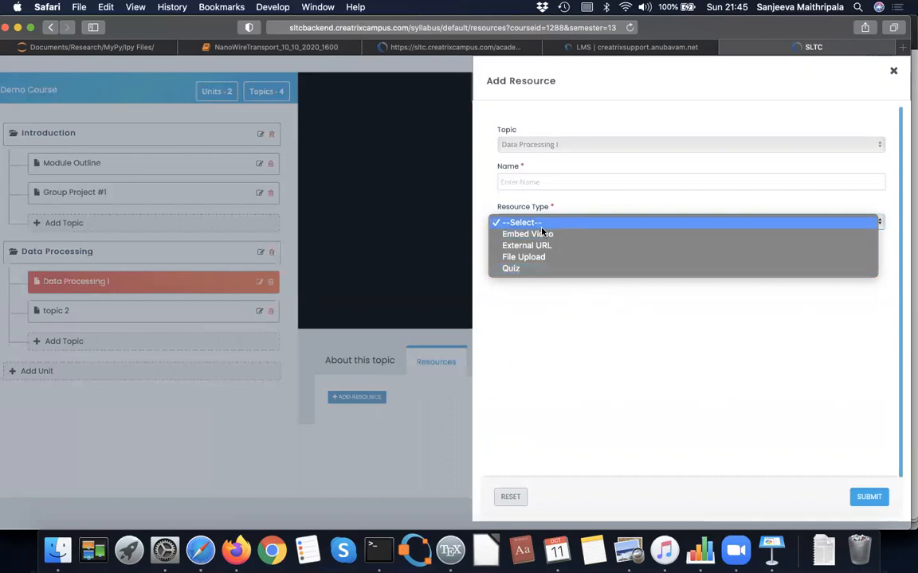
click(576, 377)
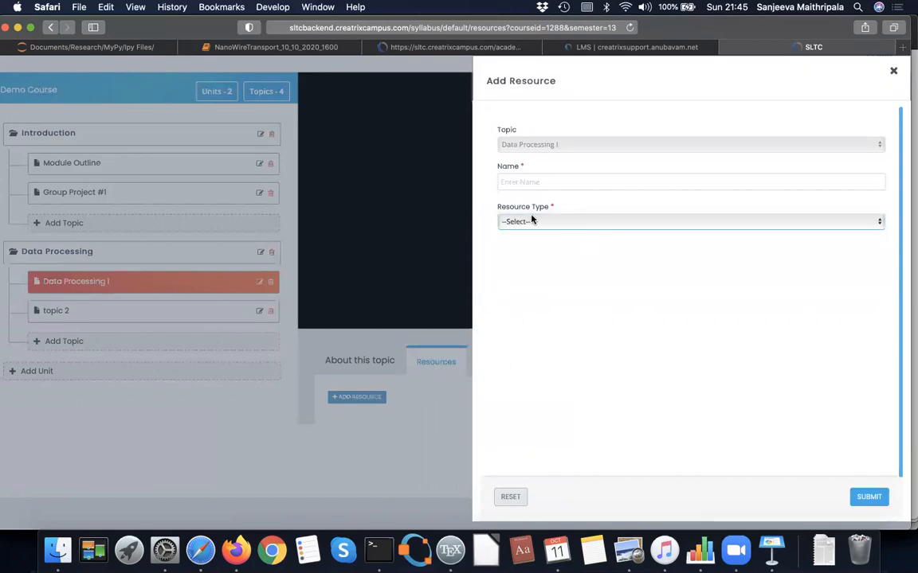
click(555, 226)
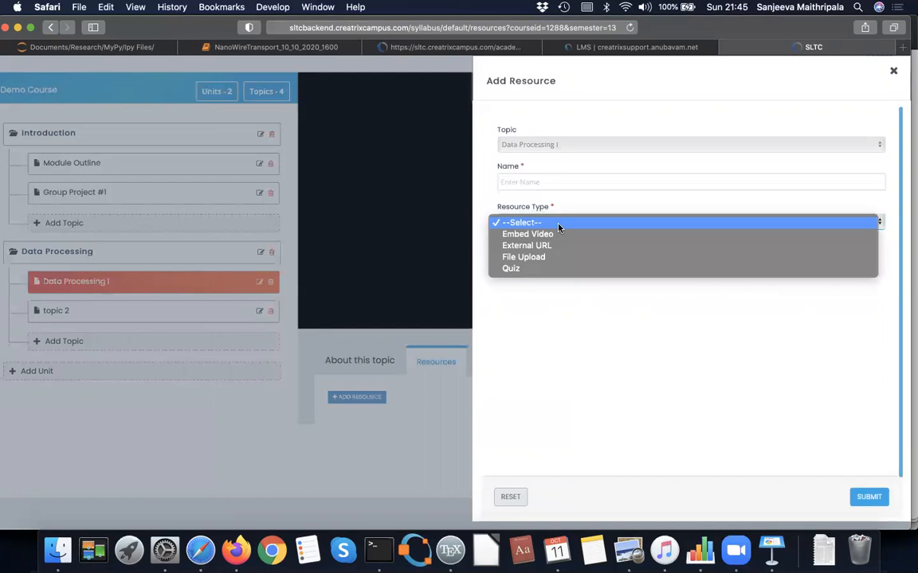
click(528, 258)
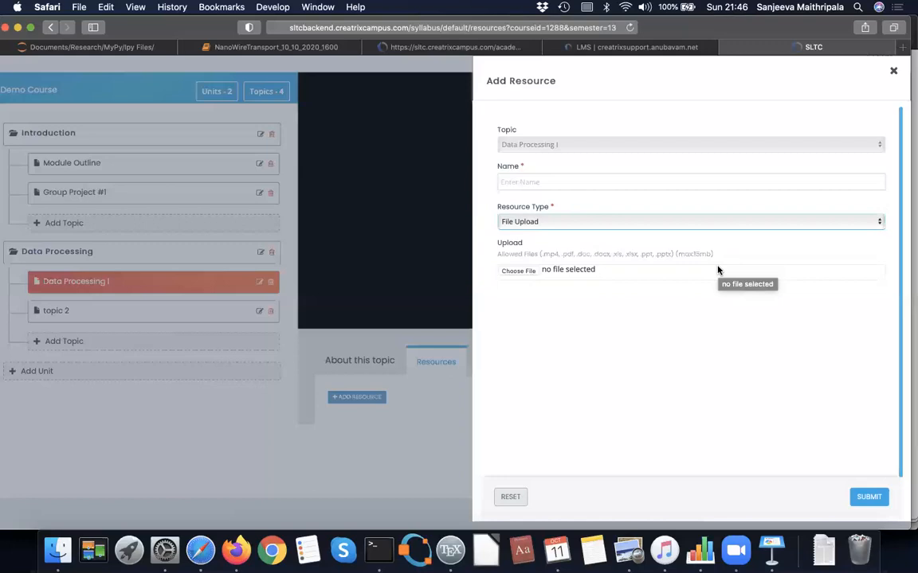
Inspect the Embed Video and External URL resource types and close the form without adding a resource
click(635, 223)
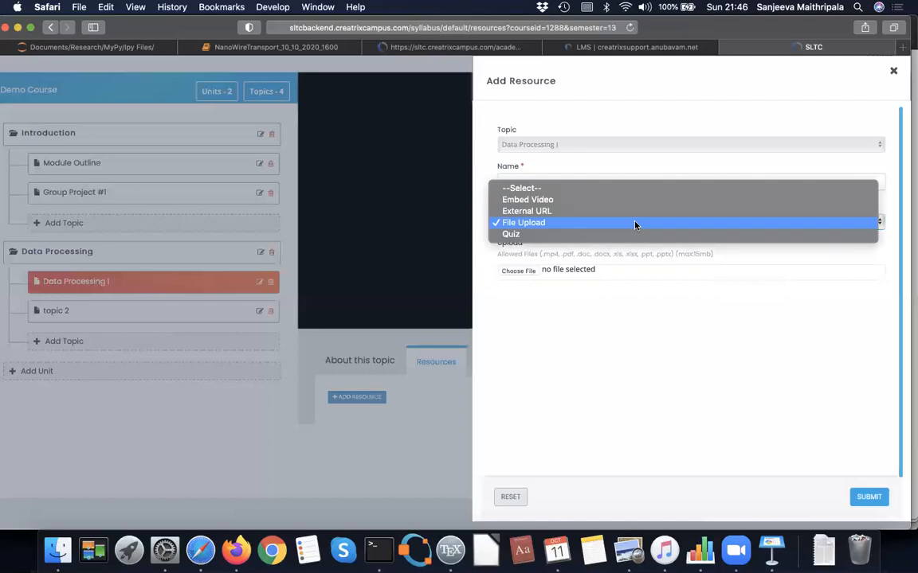
click(555, 199)
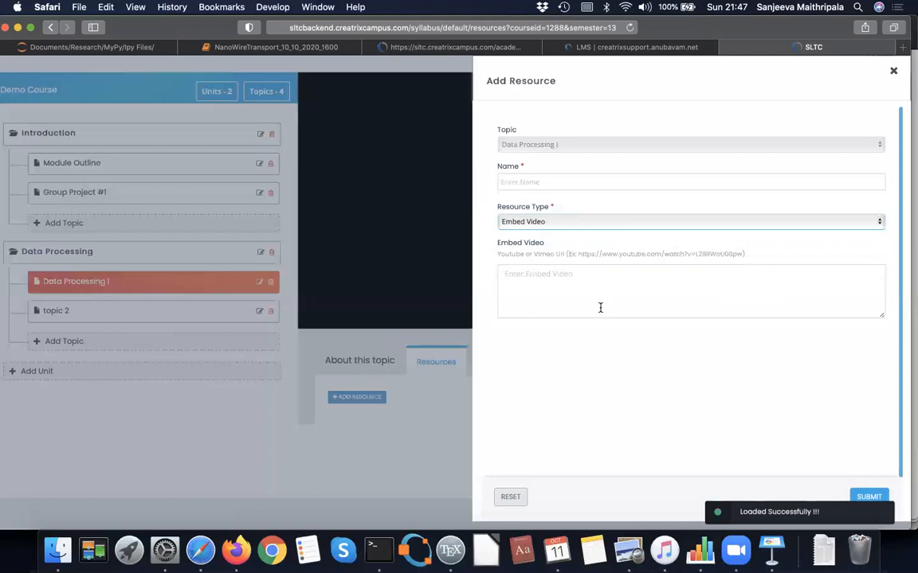
click(615, 225)
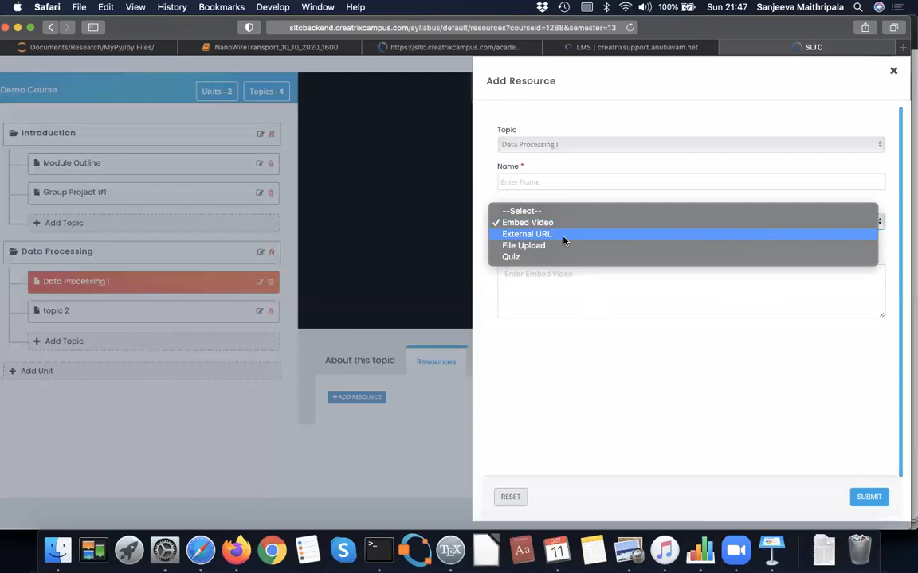
click(519, 235)
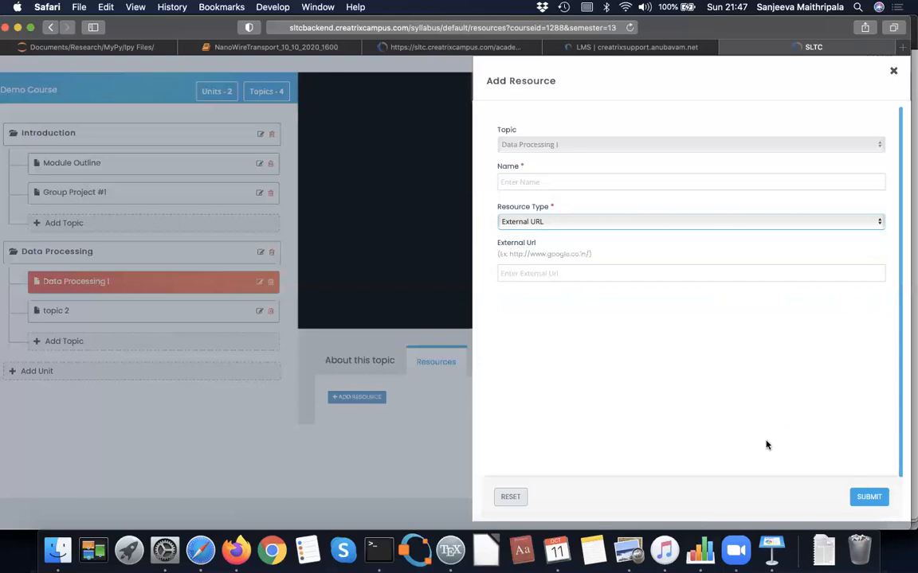
click(860, 500)
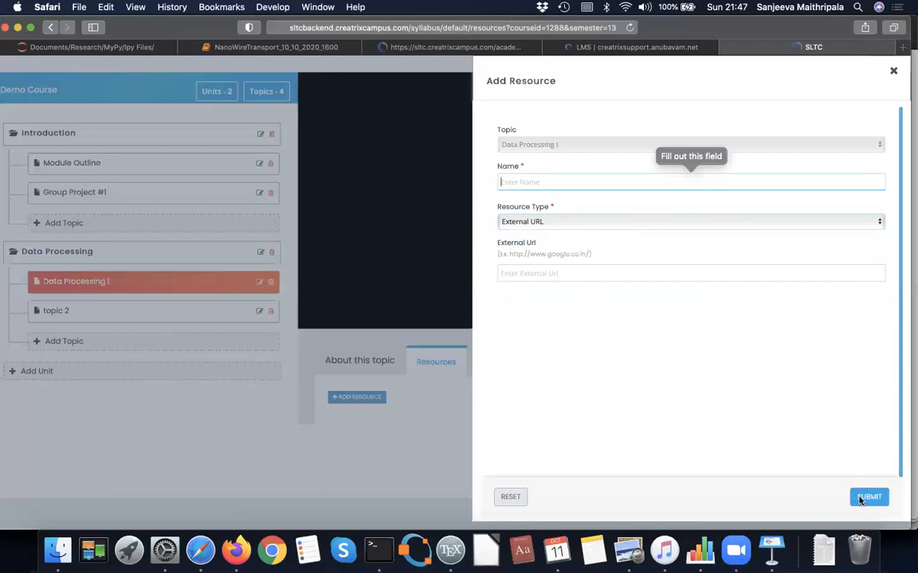
click(892, 72)
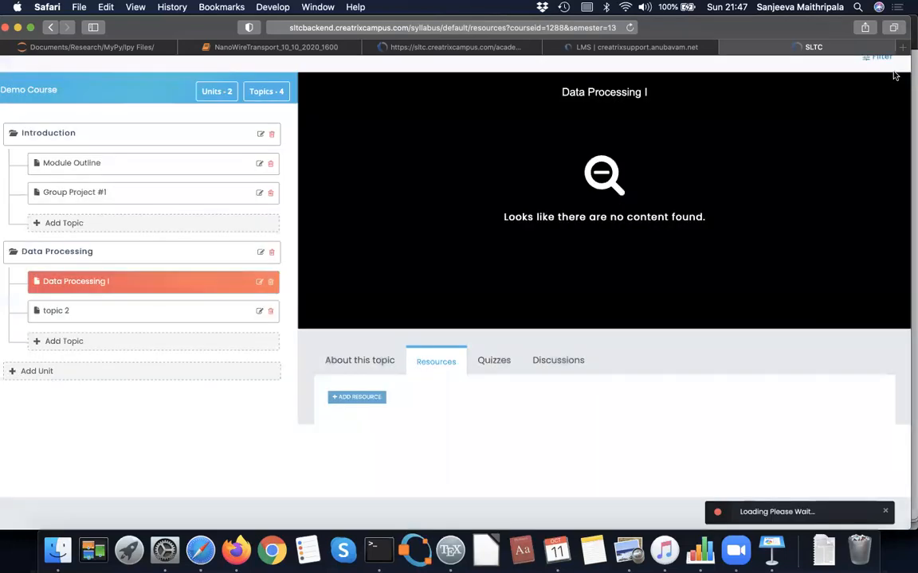
Examine the quizzes and discussions sections of the Data Processing I topic
click(494, 362)
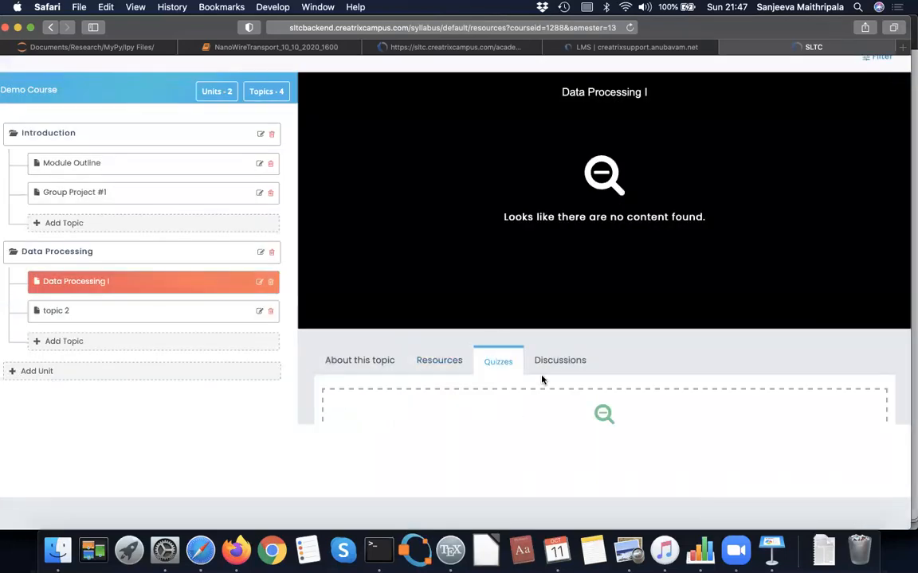
scroll(543, 379, down, 1)
click(558, 323)
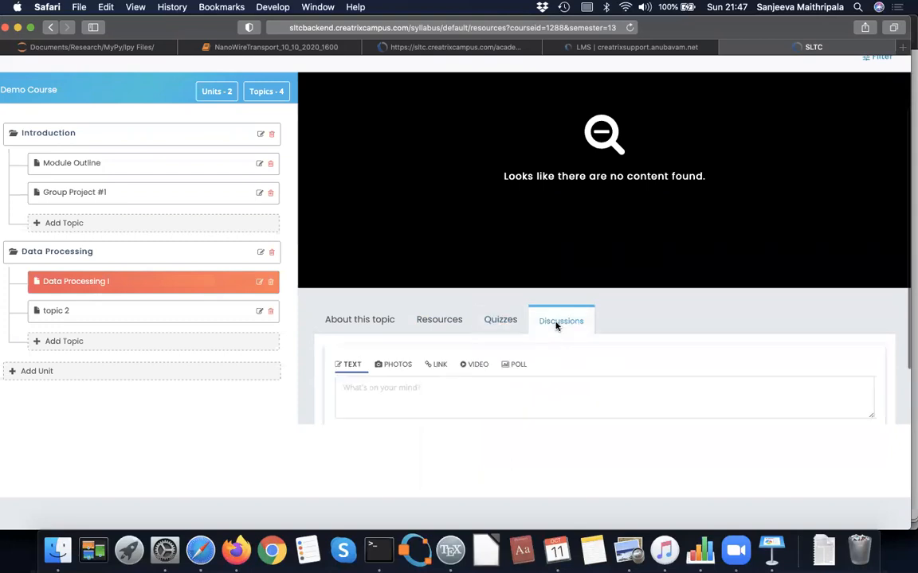
scroll(573, 363, down, 2)
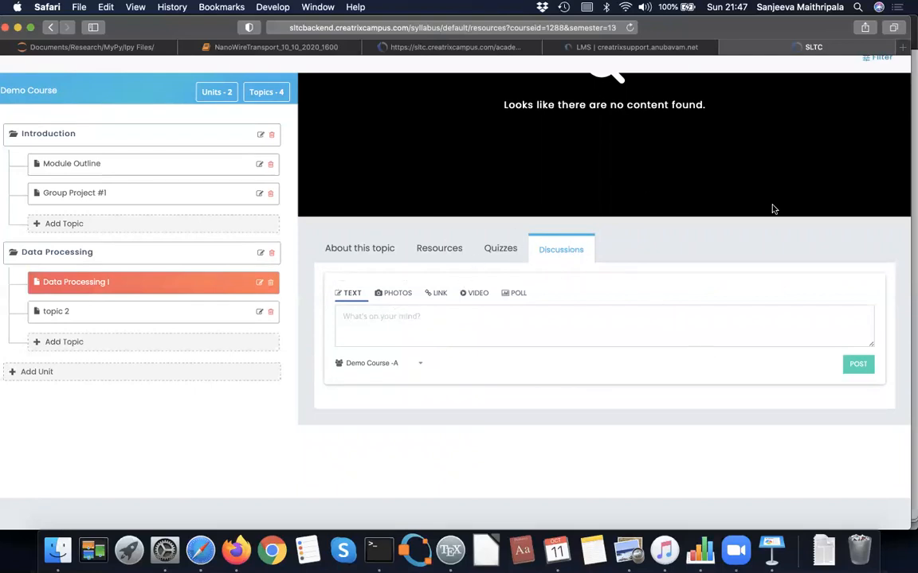
scroll(772, 208, up, 3)
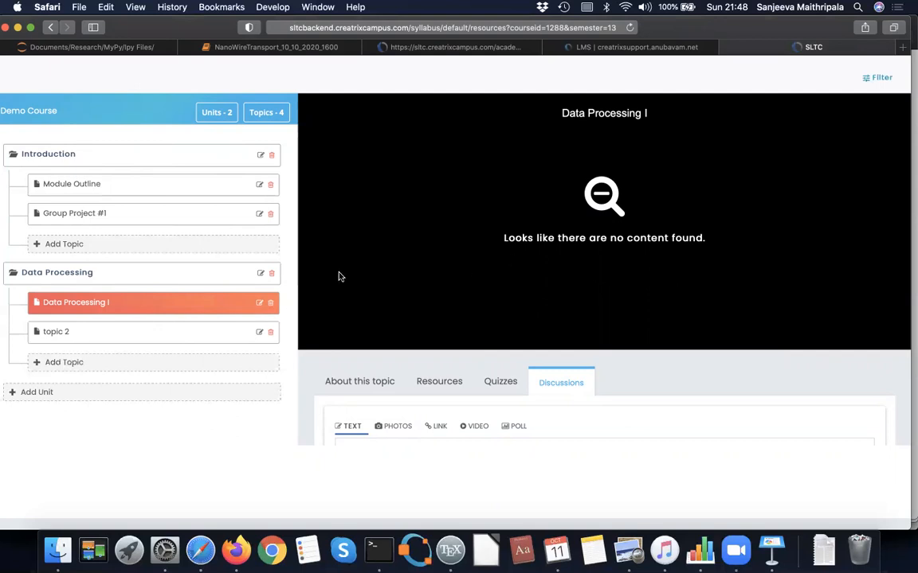
Return to the faculty dashboard and show the available apps
click(605, 47)
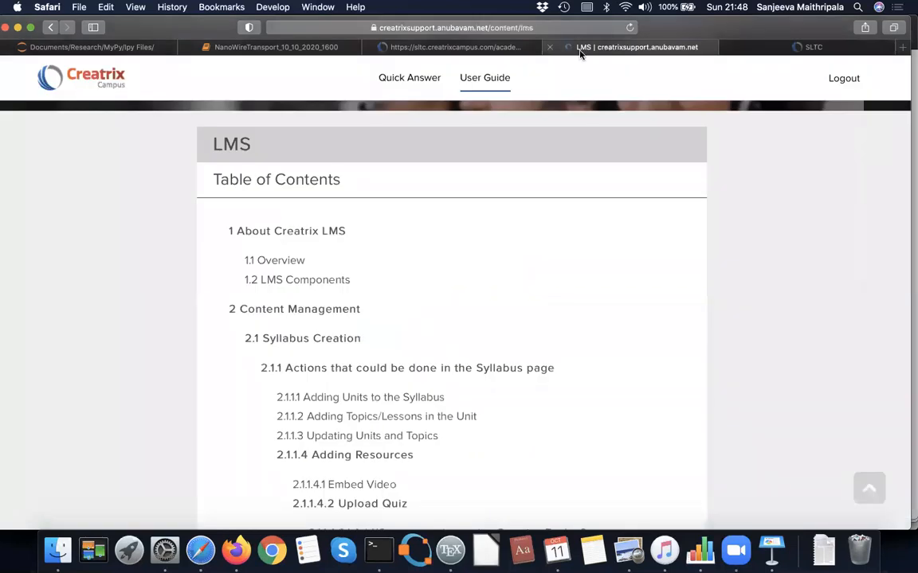
click(478, 49)
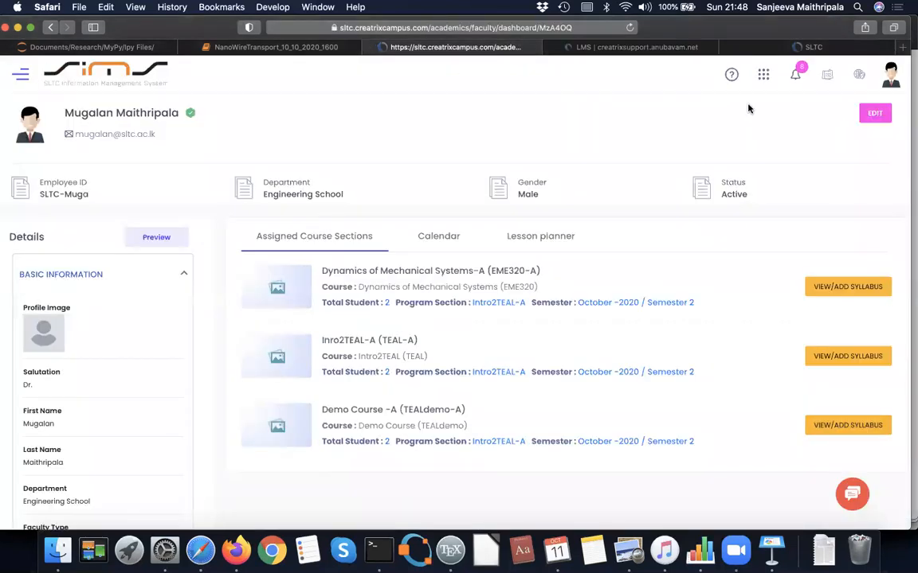
click(763, 78)
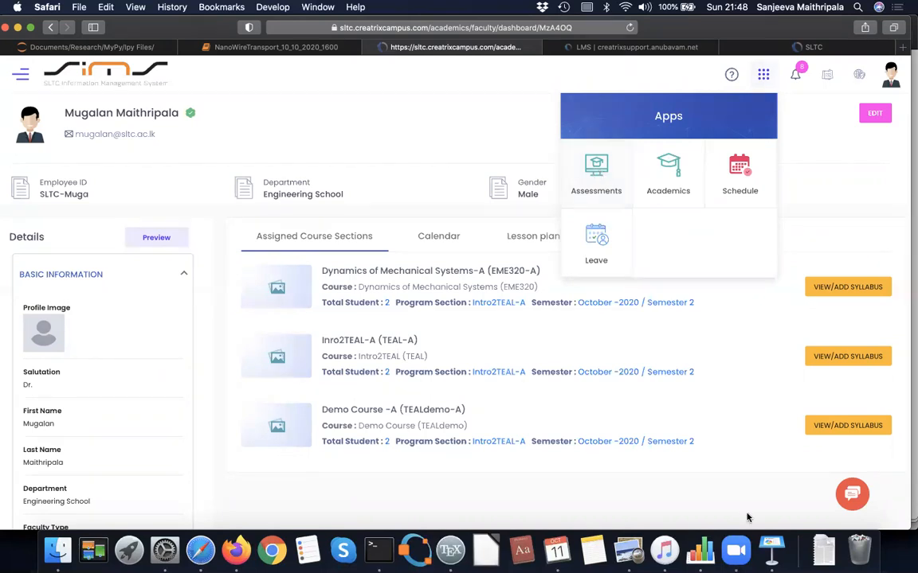
Switch to Preview and review the Assessment table in the CE1201 module outline
click(628, 550)
scroll(600, 361, up, 15)
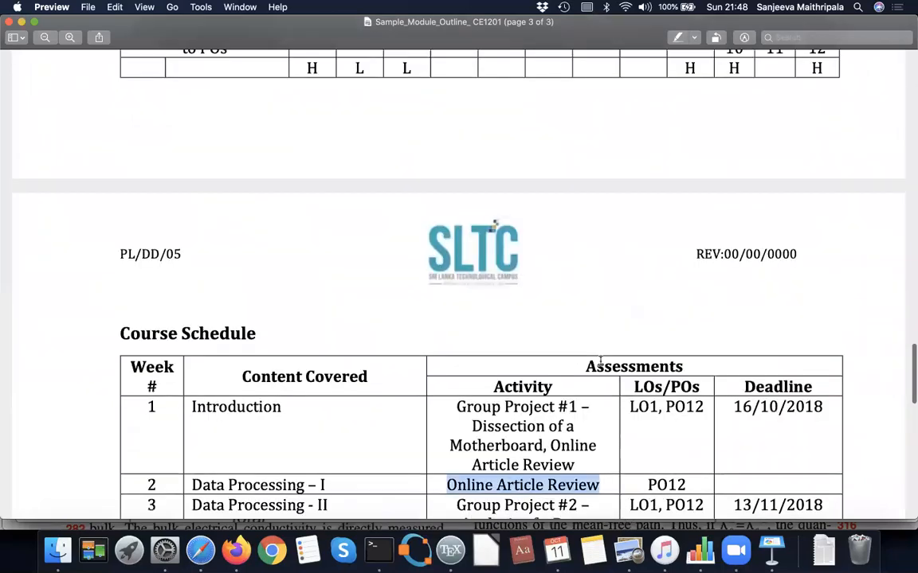
scroll(601, 361, up, 15)
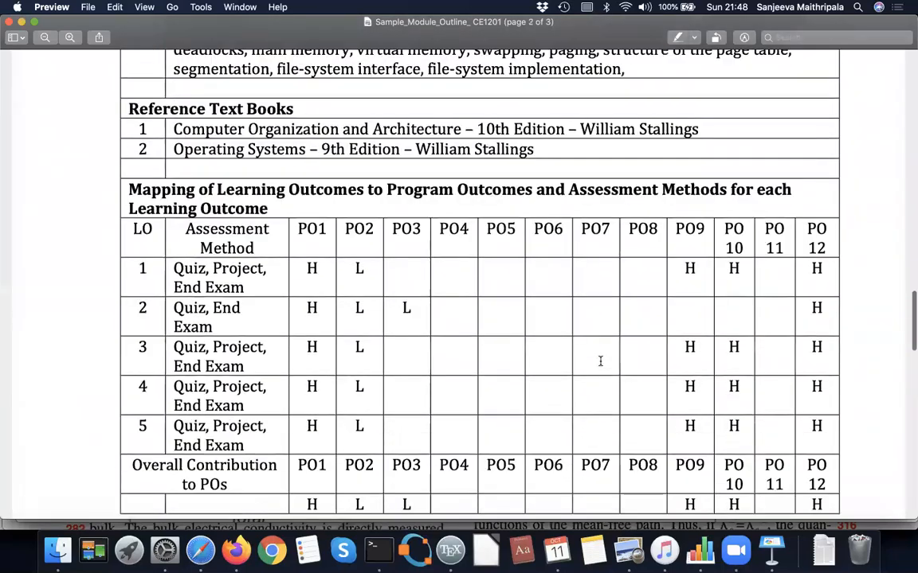
scroll(601, 361, up, 15)
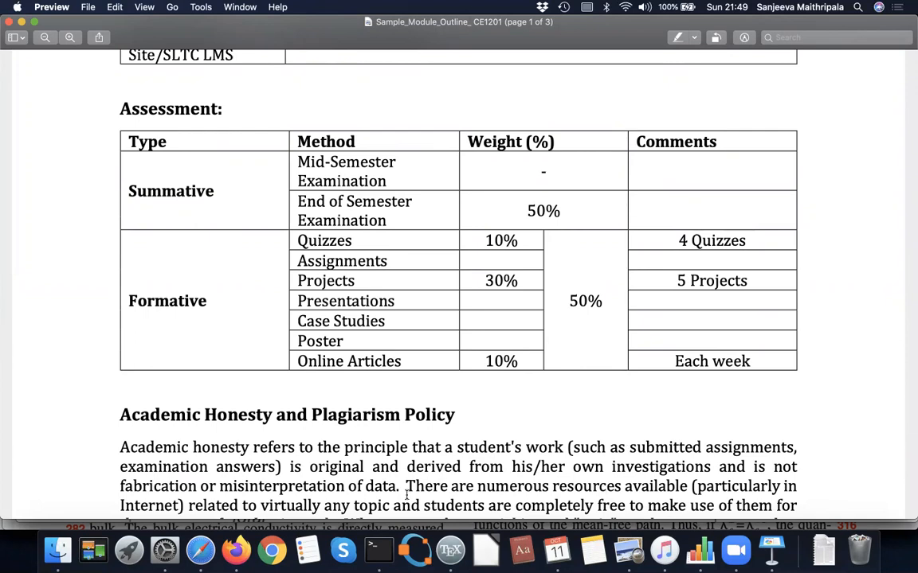
Switch back to Safari, open the Academics course list, and show the additional actions for Demo Course
click(200, 551)
click(765, 77)
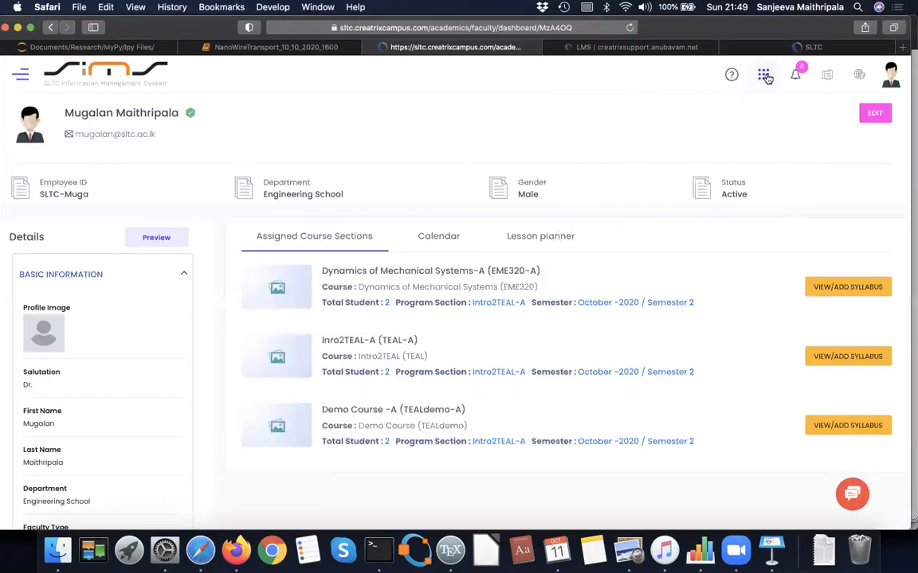
click(764, 77)
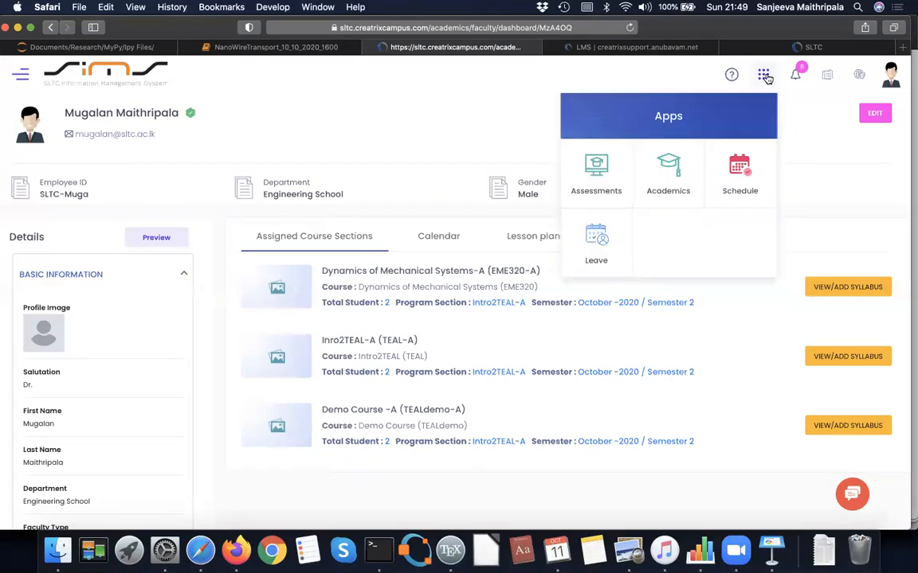
click(659, 188)
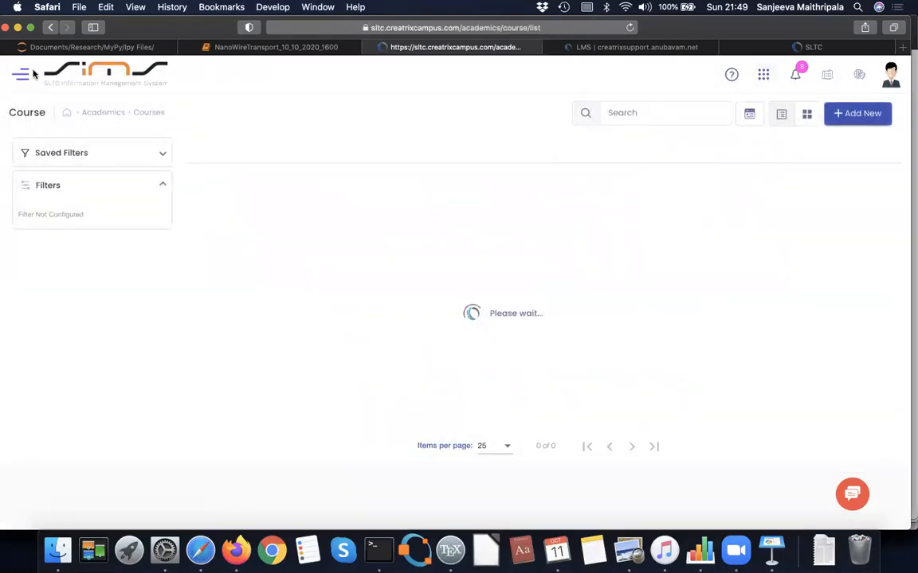
click(22, 75)
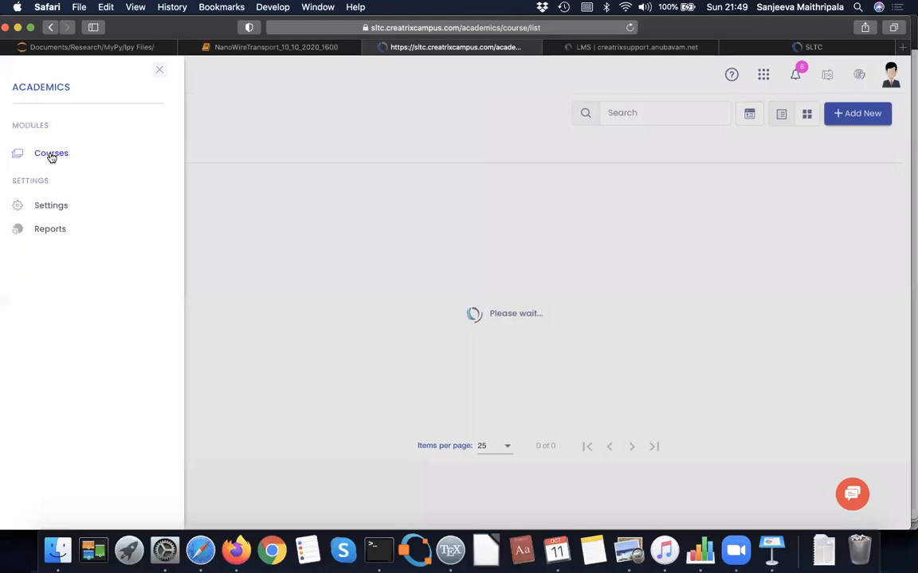
click(50, 152)
click(882, 176)
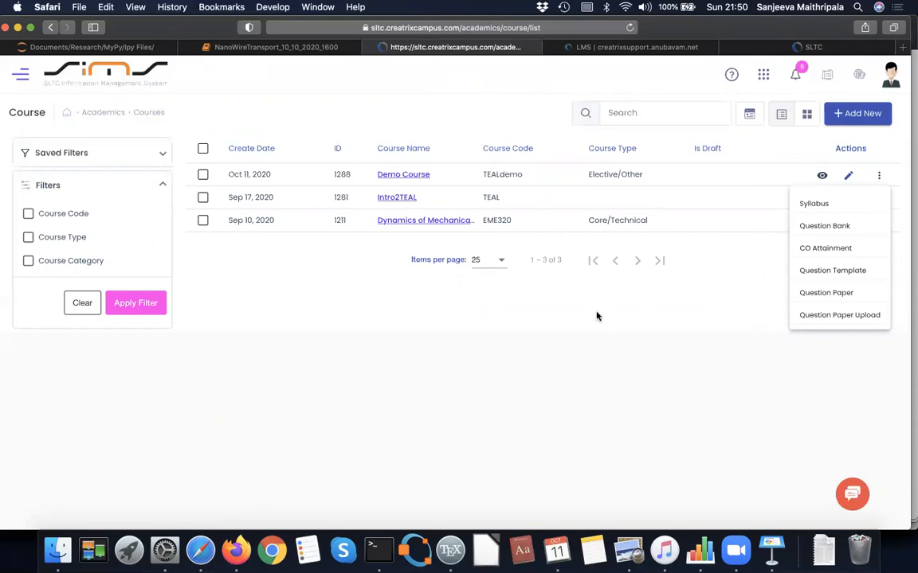
Open the Assessments app to its list of programs
click(762, 76)
click(762, 76)
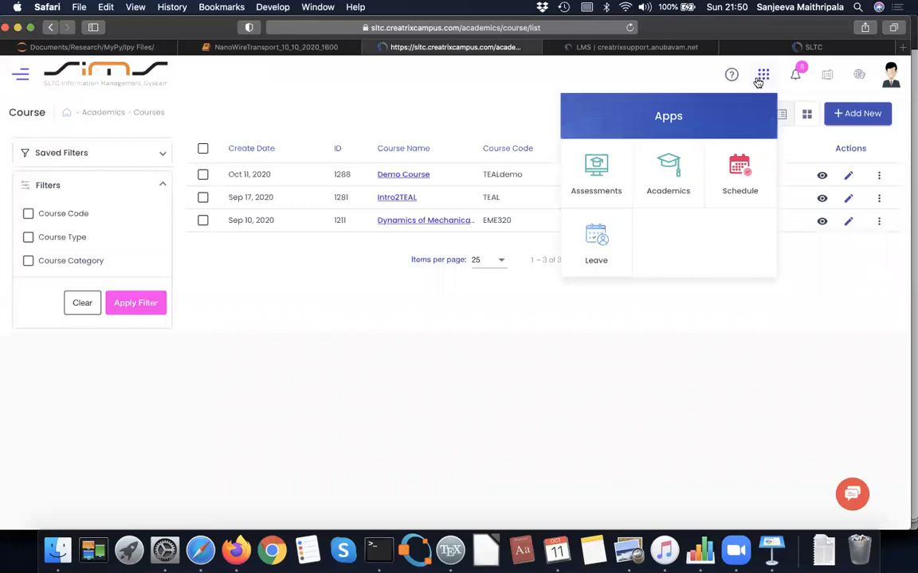
click(598, 167)
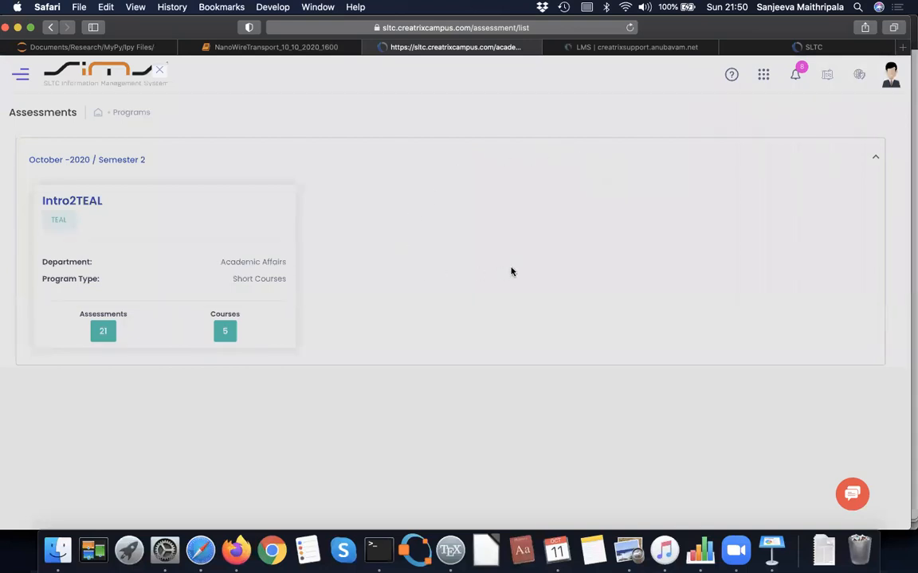
click(161, 73)
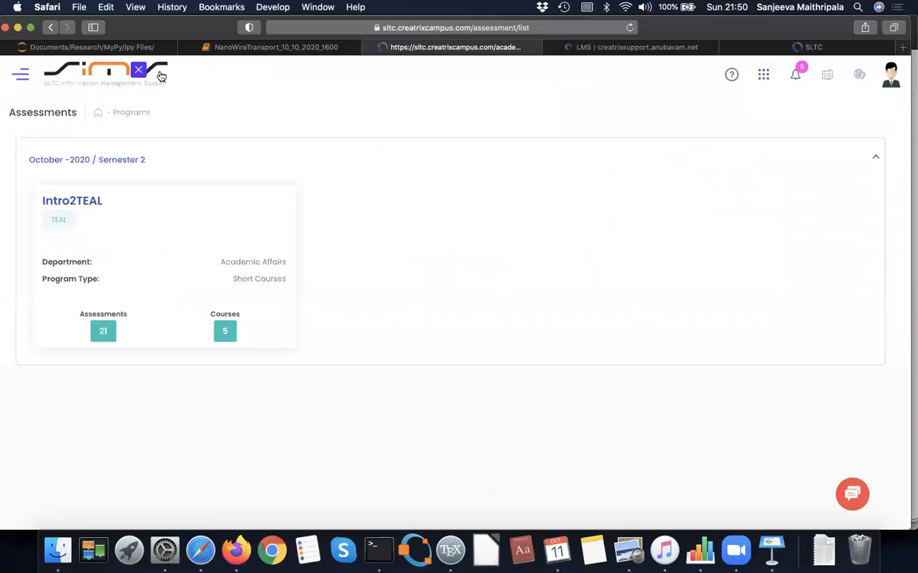
click(23, 75)
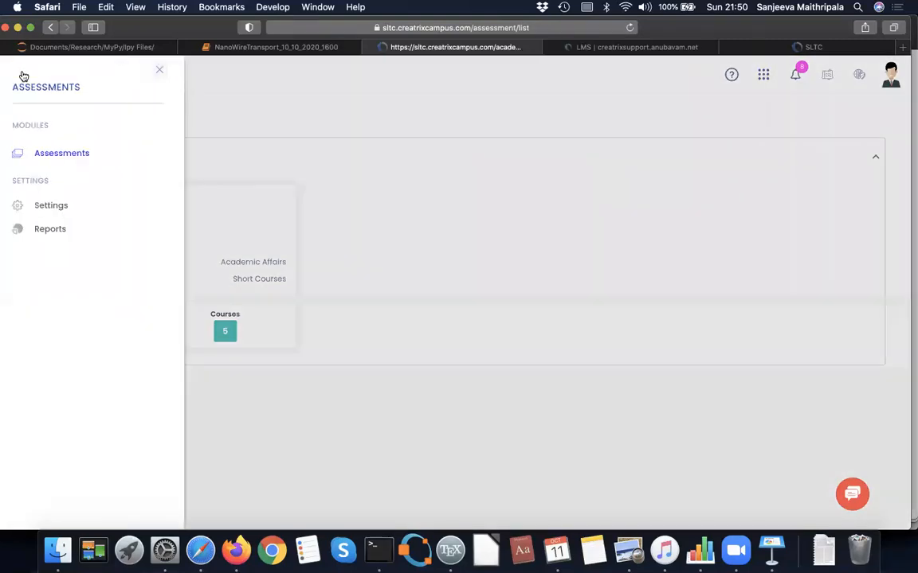
click(255, 90)
click(20, 74)
click(159, 72)
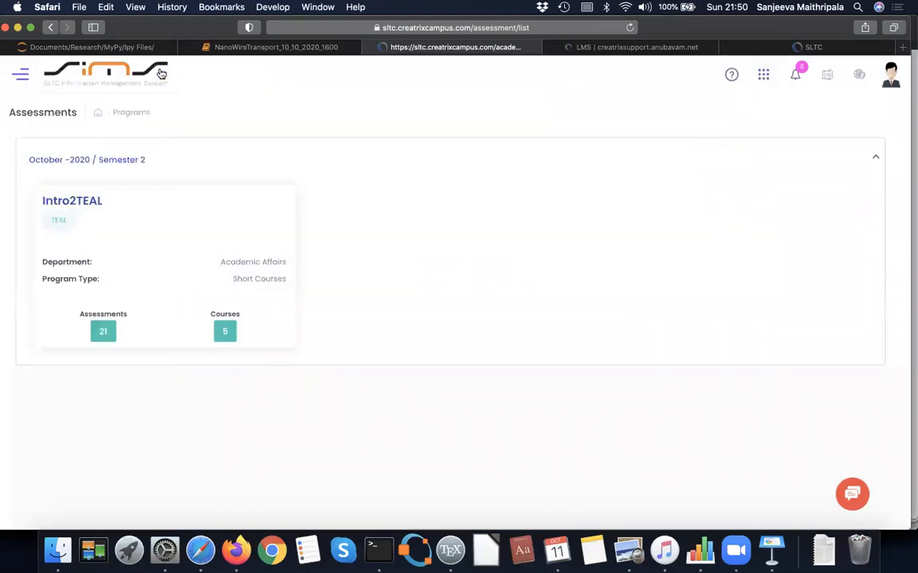
click(764, 77)
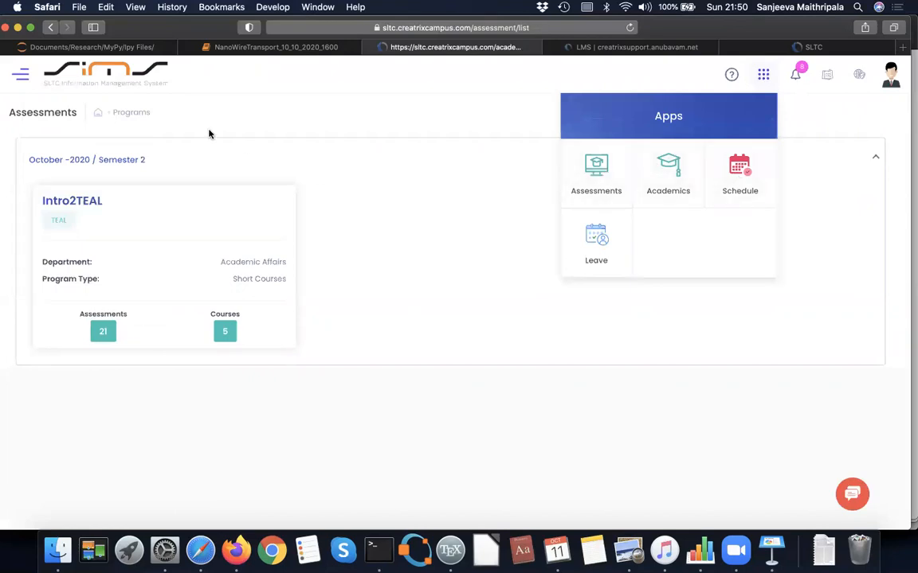
click(20, 77)
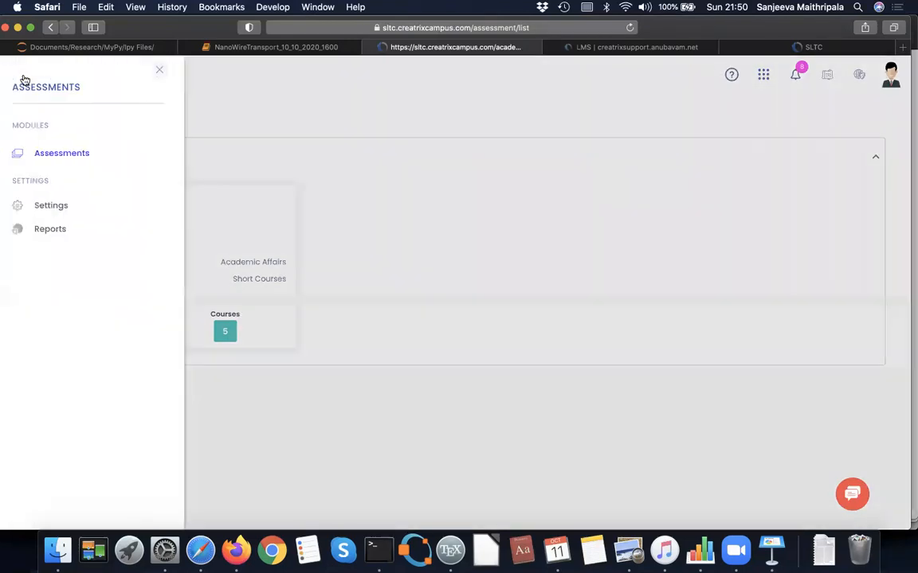
click(159, 70)
Open the assessment pattern list in the Assessments settings and view the grade categories of the existing CE1201 pattern
click(20, 75)
click(51, 207)
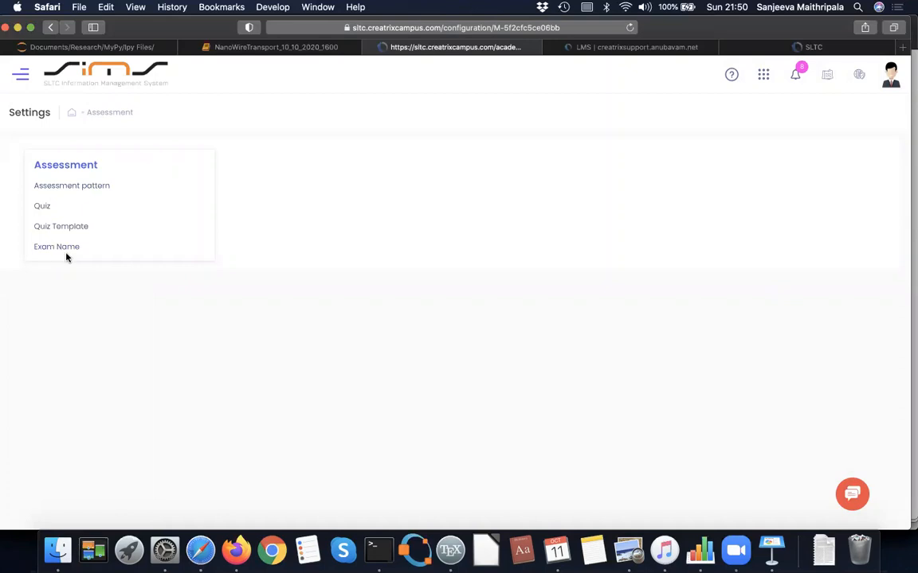
click(93, 188)
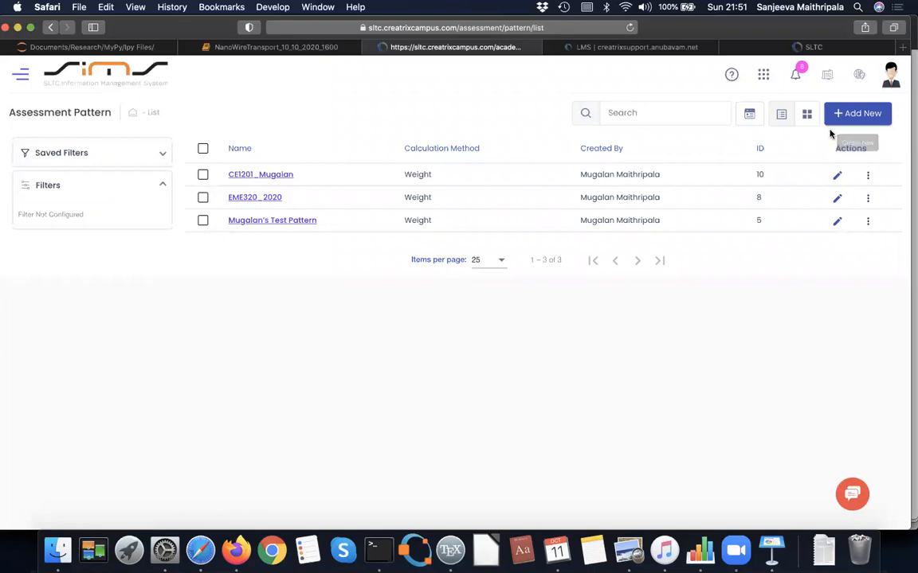
click(867, 176)
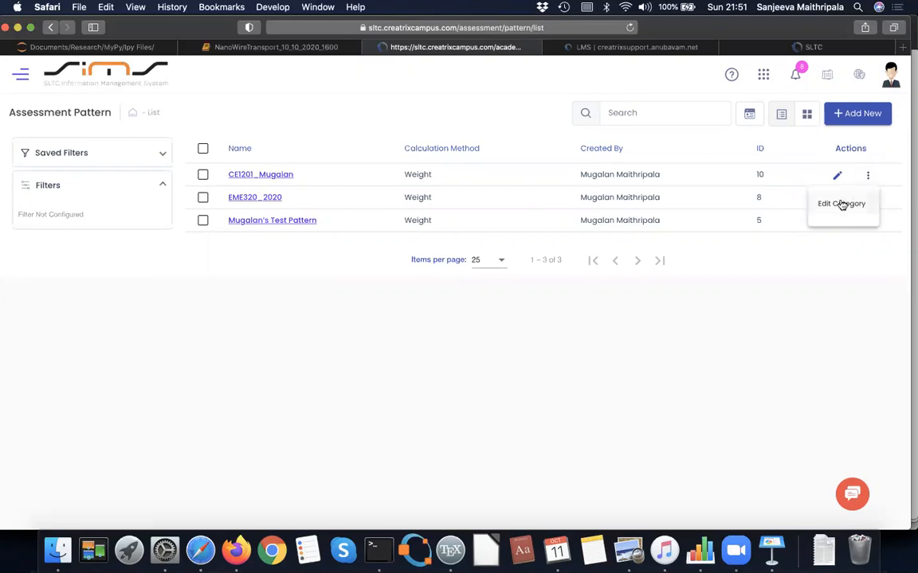
click(842, 205)
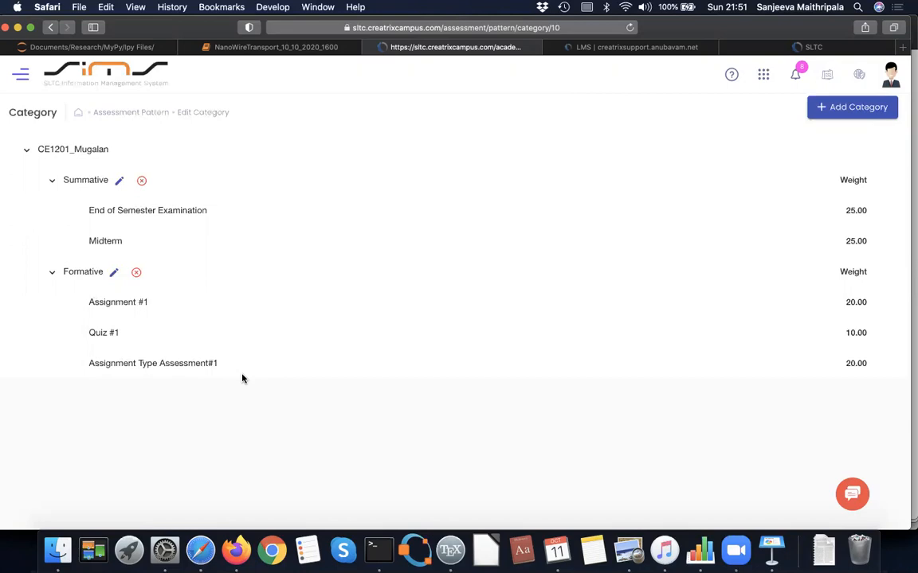
Return to the assessment pattern list through the Assessments settings
click(24, 78)
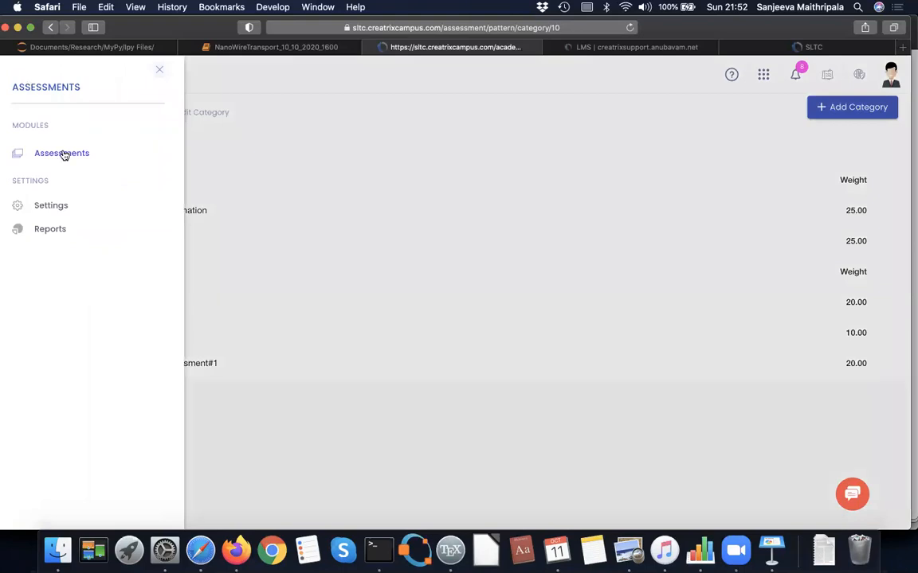
click(62, 154)
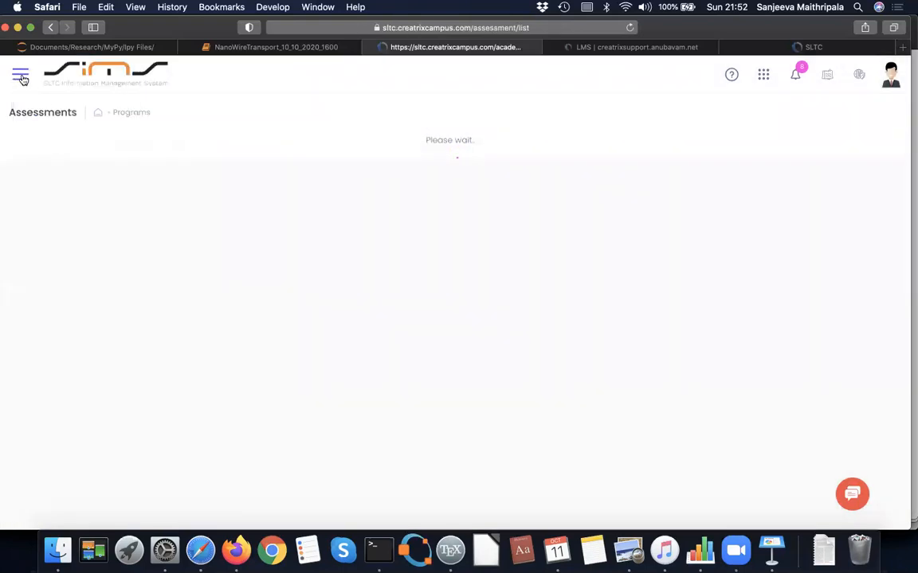
click(24, 79)
click(47, 206)
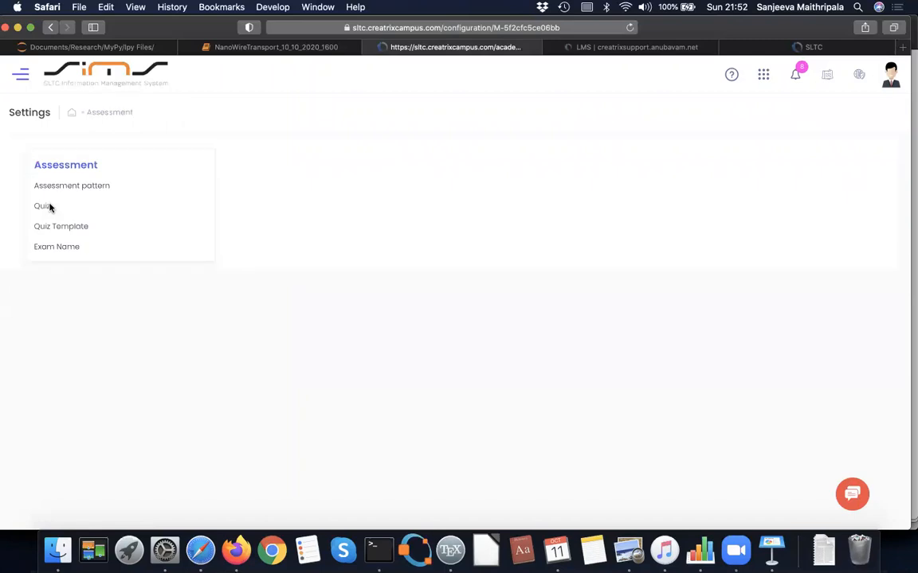
click(75, 188)
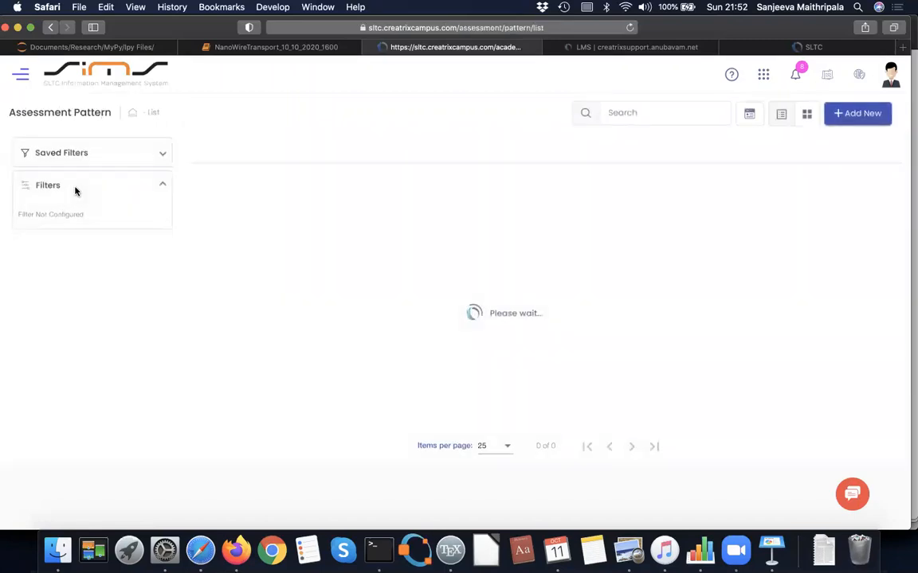
click(854, 119)
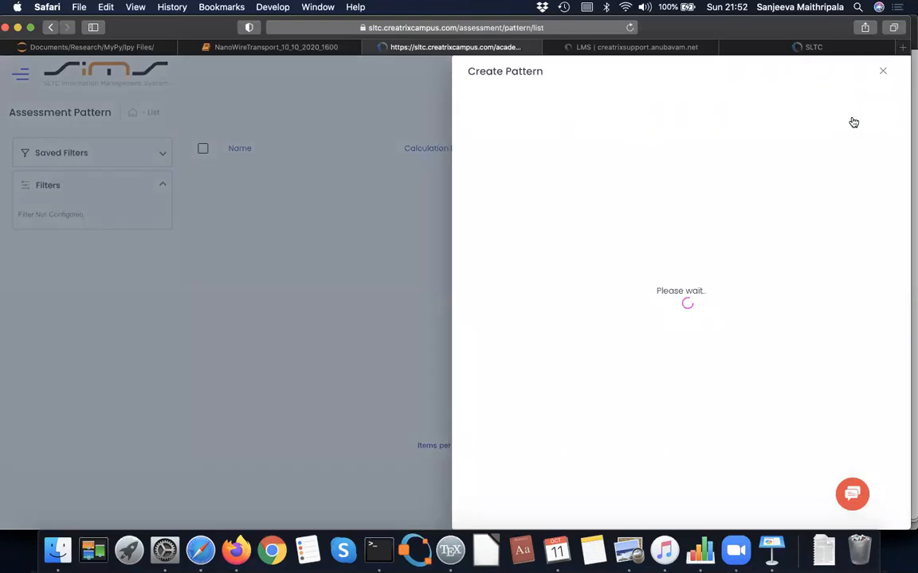
click(883, 72)
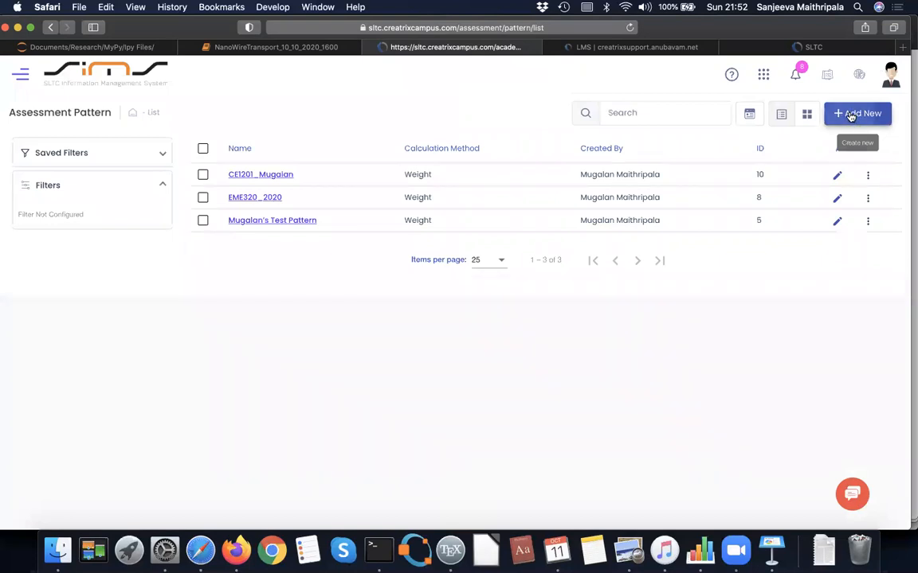
Create an assessment pattern named CE1201_DemoAssessmentPattern with the Weight calculation method
click(851, 116)
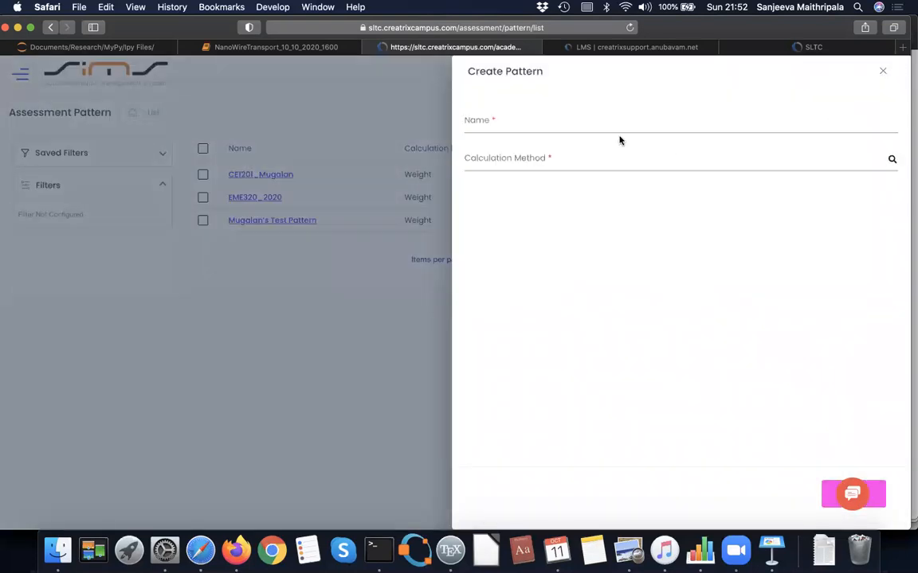
click(554, 120)
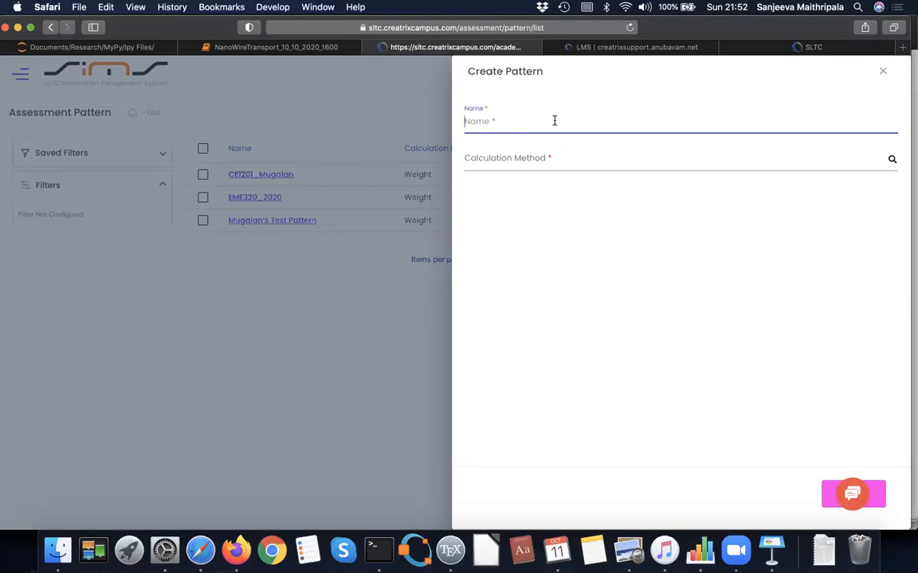
text(CE1201)
key(XF86AudioMute)
text(_De)
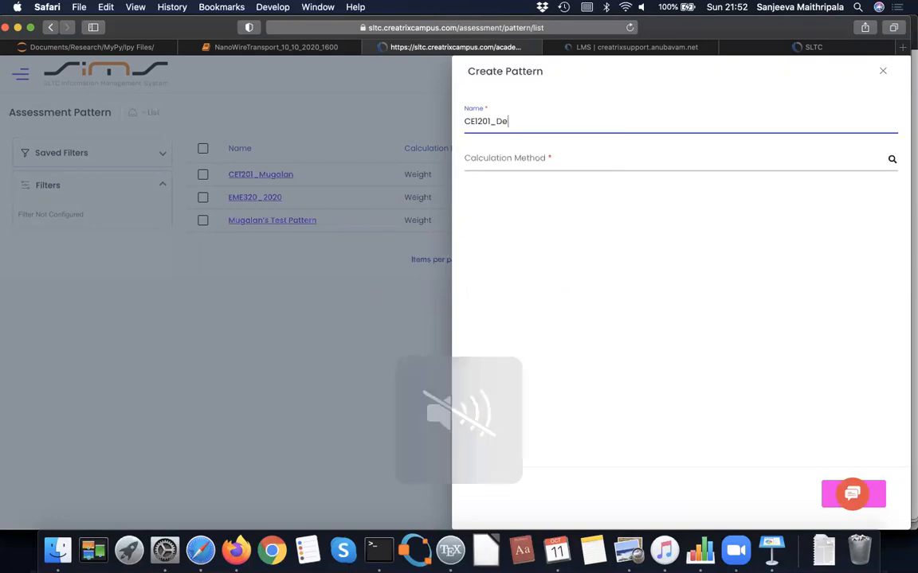
text(moAssessmentPattern)
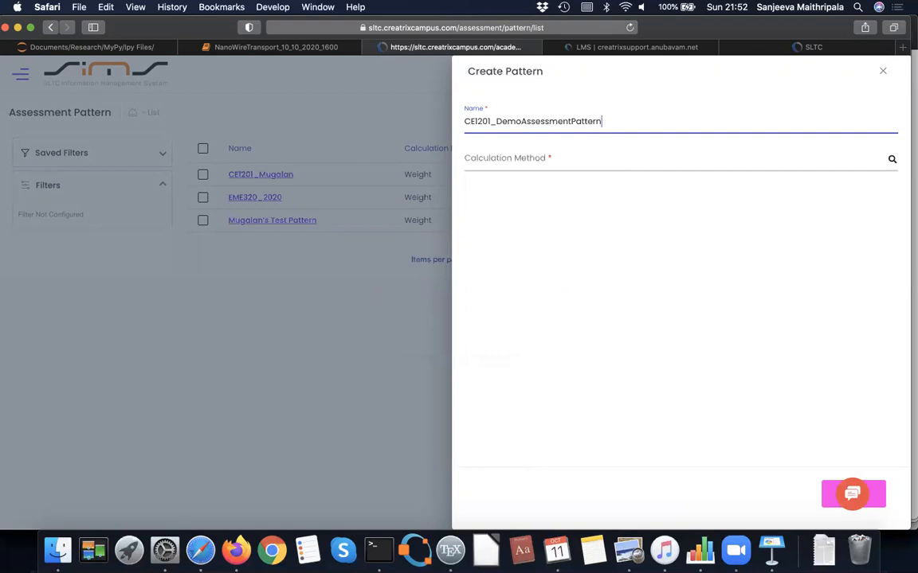
click(520, 158)
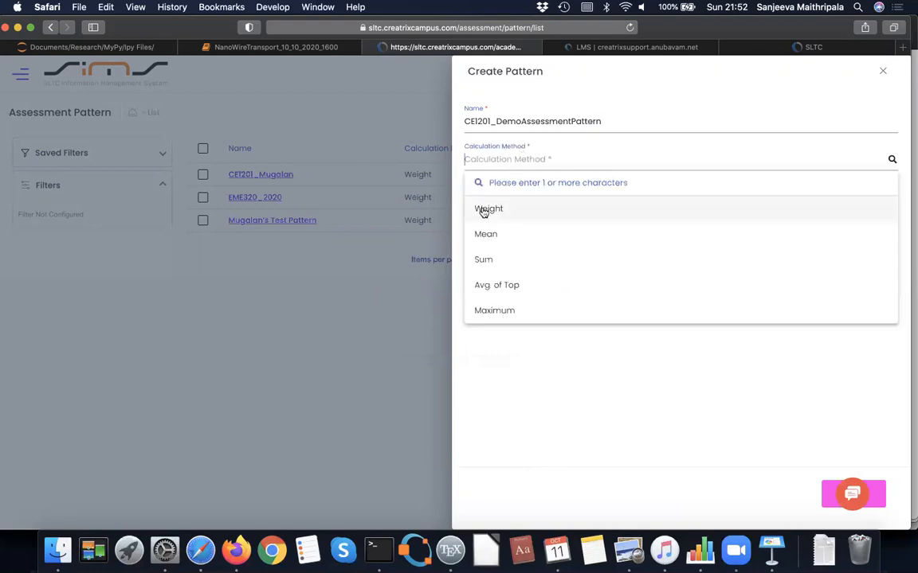
click(484, 210)
click(876, 498)
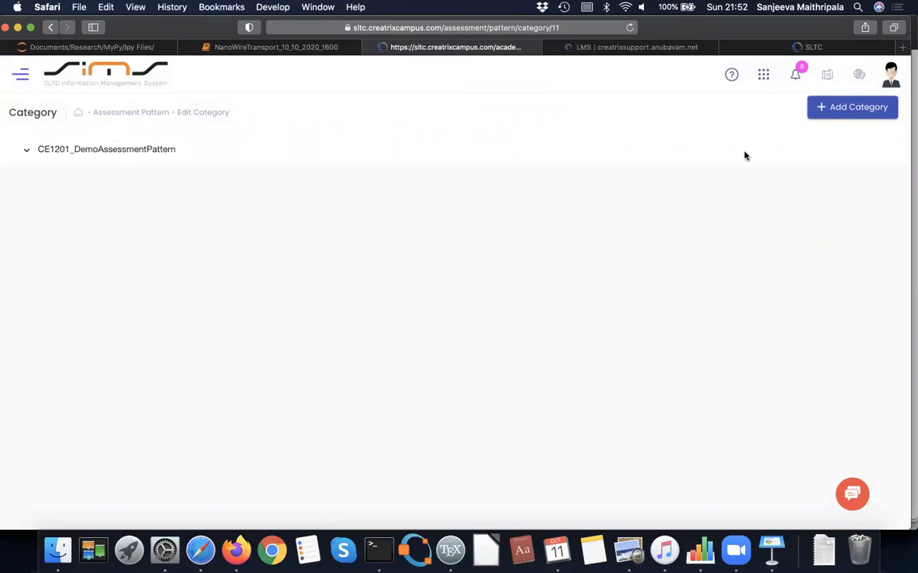
Start a Summative grade category in the new pattern with Weight as its calculation method
click(844, 110)
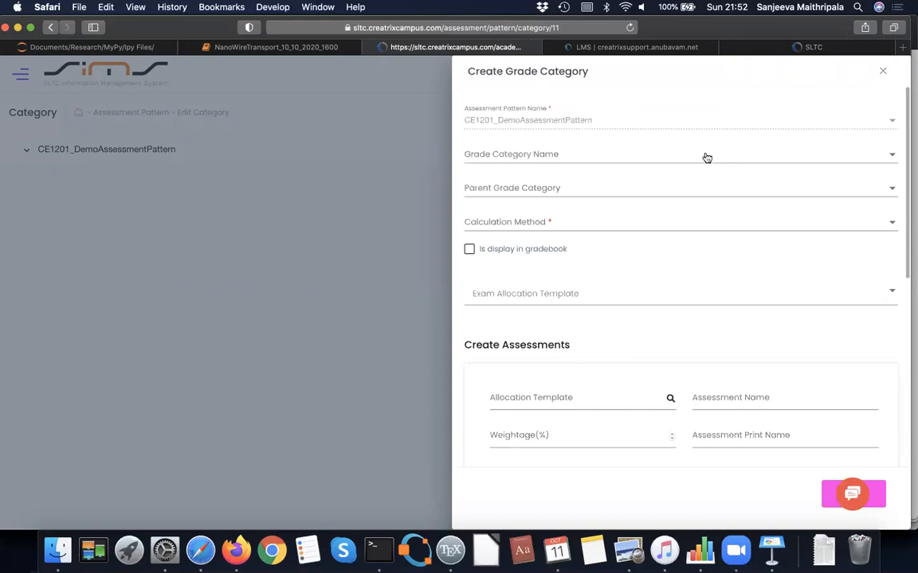
click(594, 155)
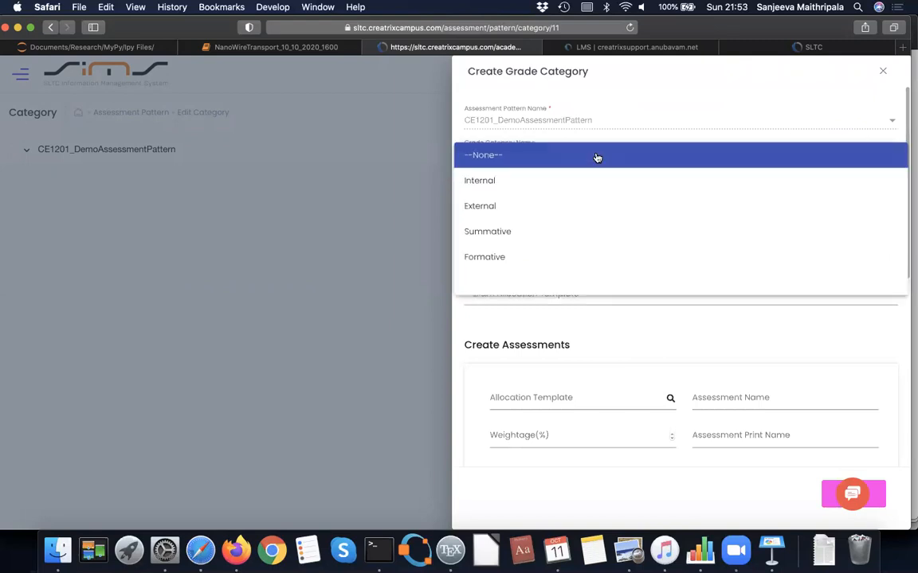
click(492, 233)
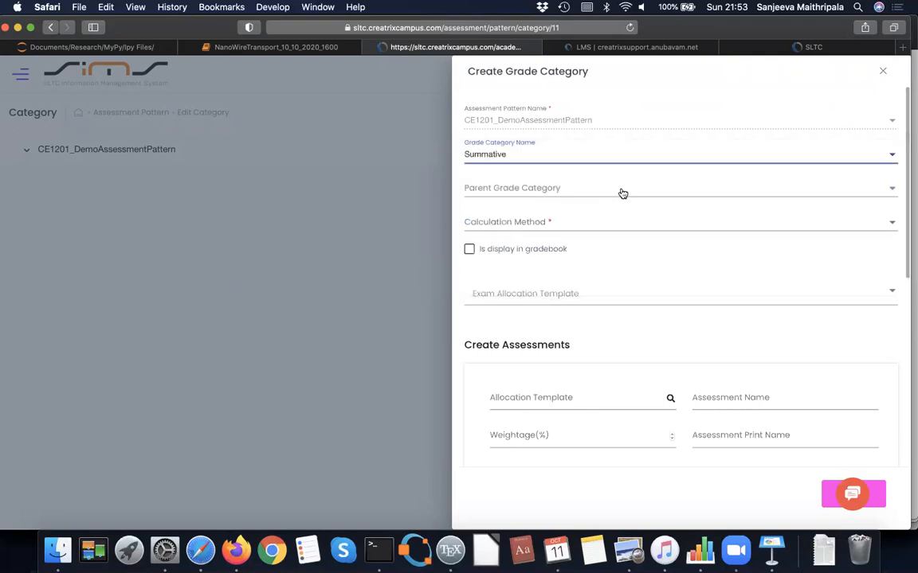
click(539, 225)
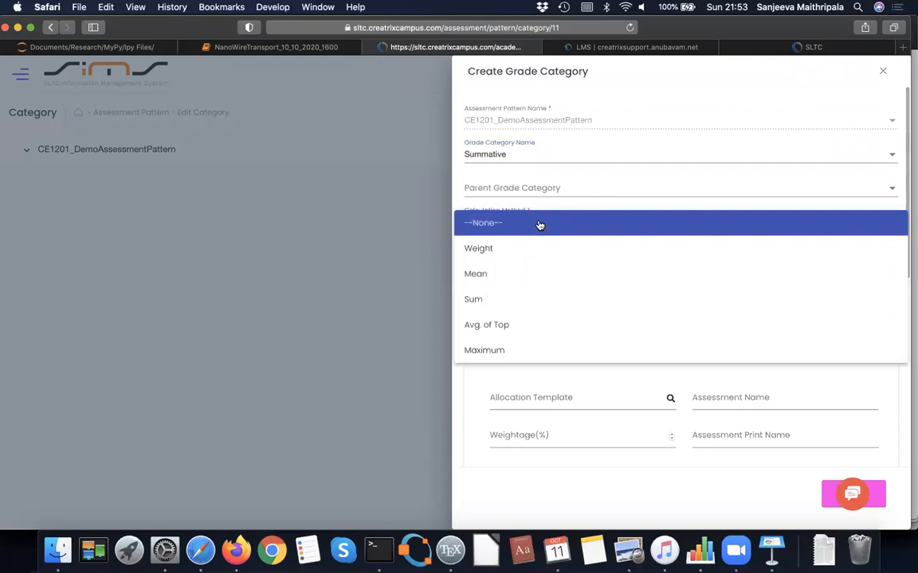
click(479, 253)
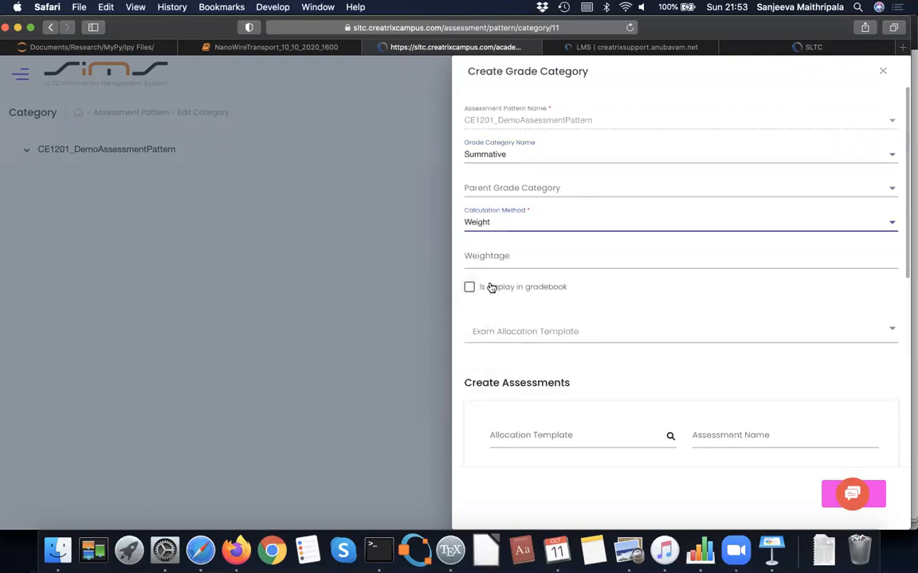
Check the Assessment table in the Preview outline, return to Safari, set the Summative weightage to 50 and display it in the gradebook
click(501, 257)
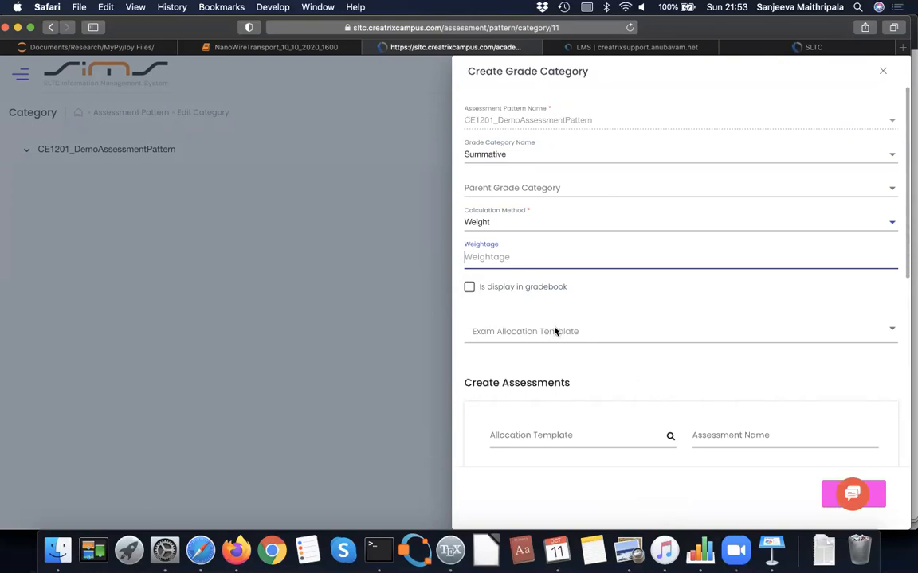
click(629, 550)
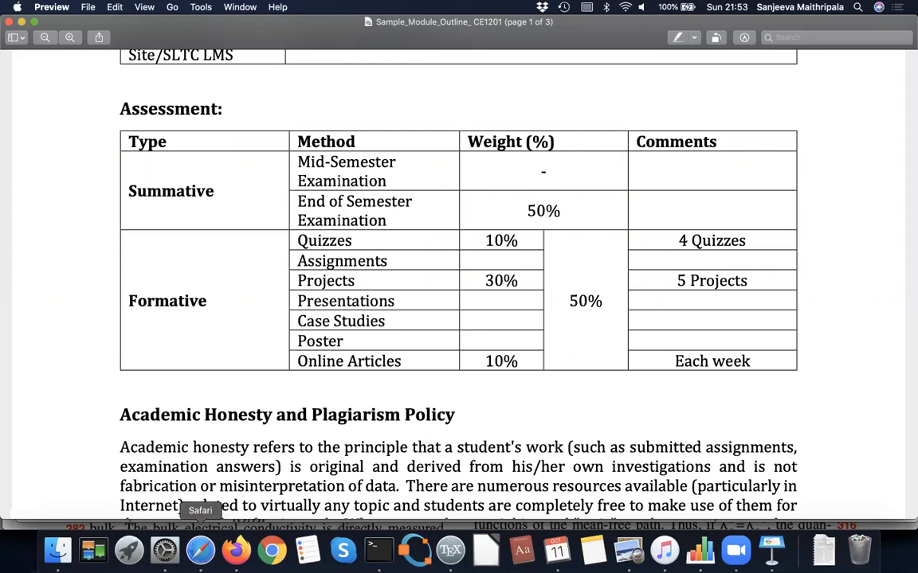
click(200, 550)
text(50)
click(469, 287)
Allocate the Assessment with Question Paper, Outcome based Assessments, Quiz Creation and Assignment exam templates to the Summative category and save it
click(502, 333)
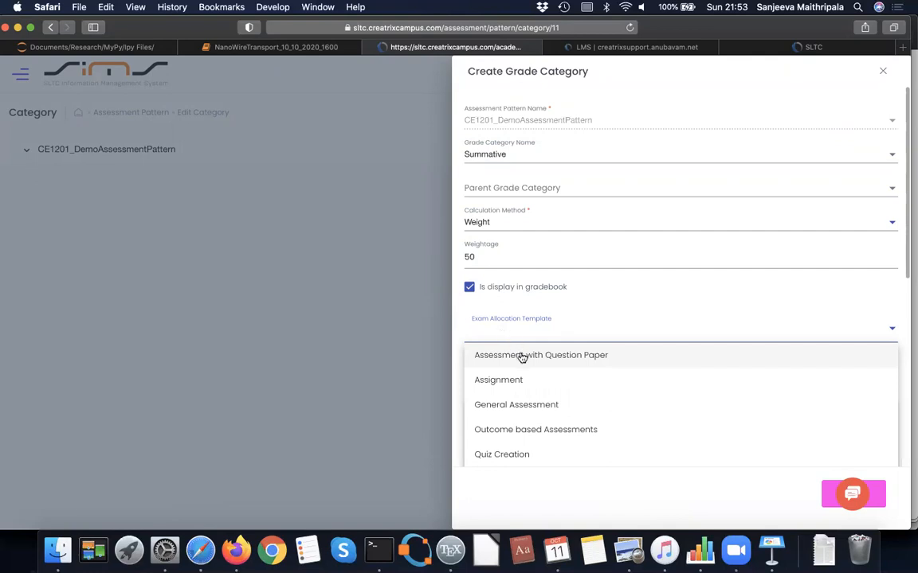
click(521, 358)
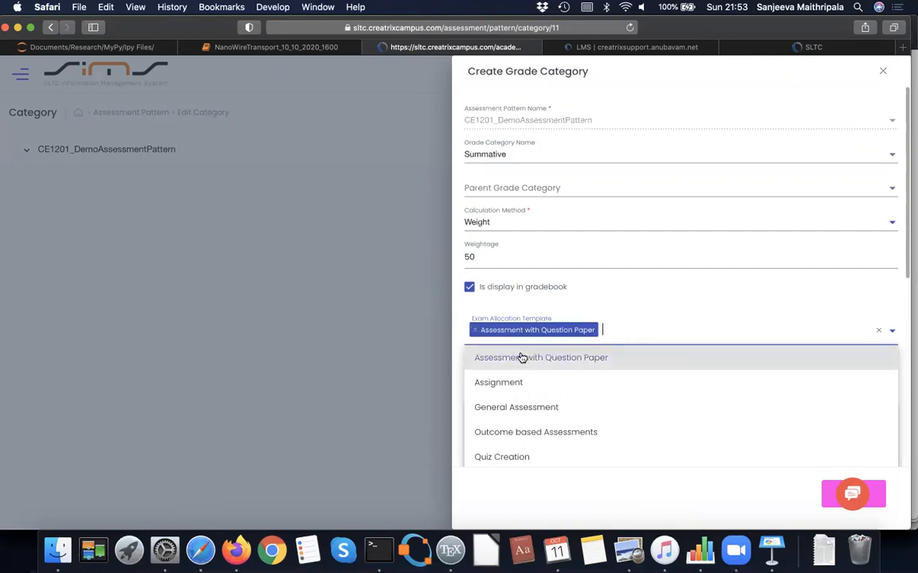
scroll(570, 420, down, 2)
scroll(573, 419, down, 2)
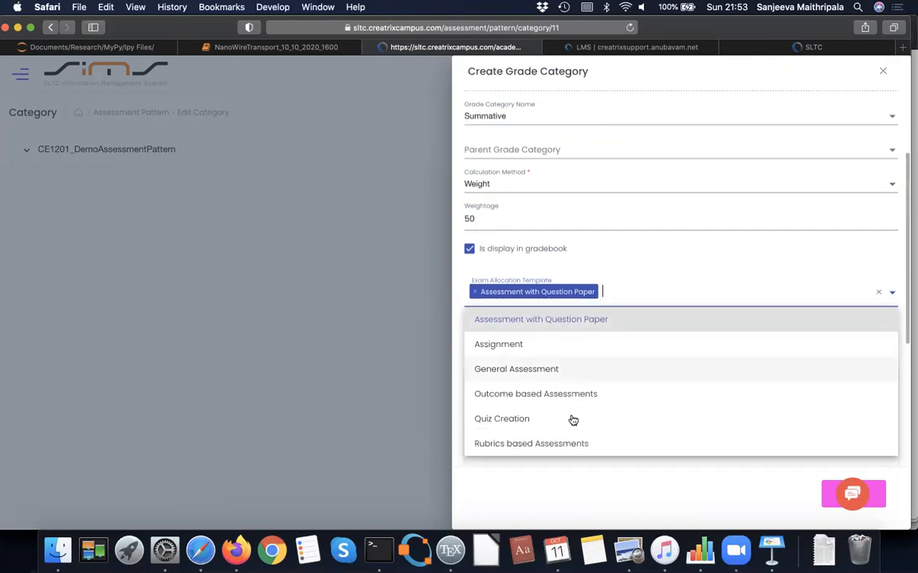
click(499, 381)
click(498, 407)
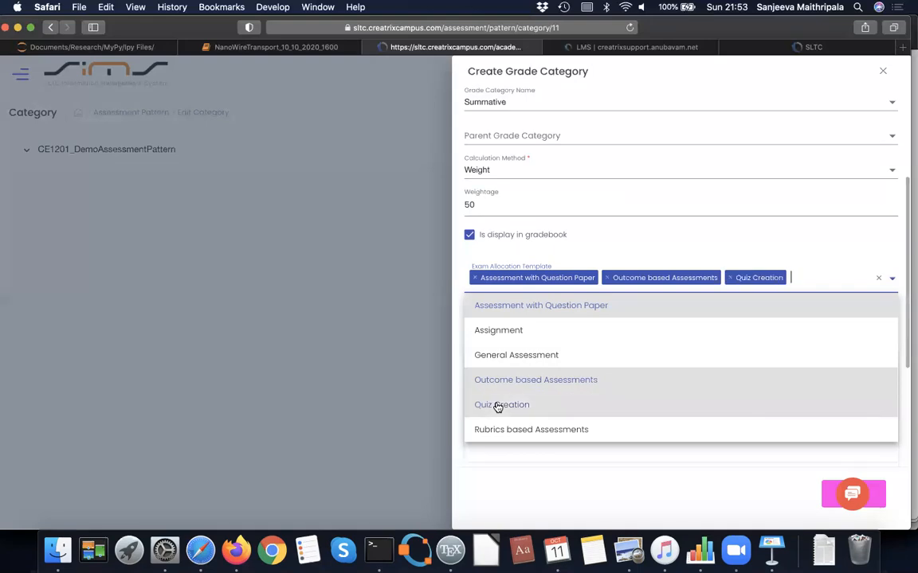
click(503, 330)
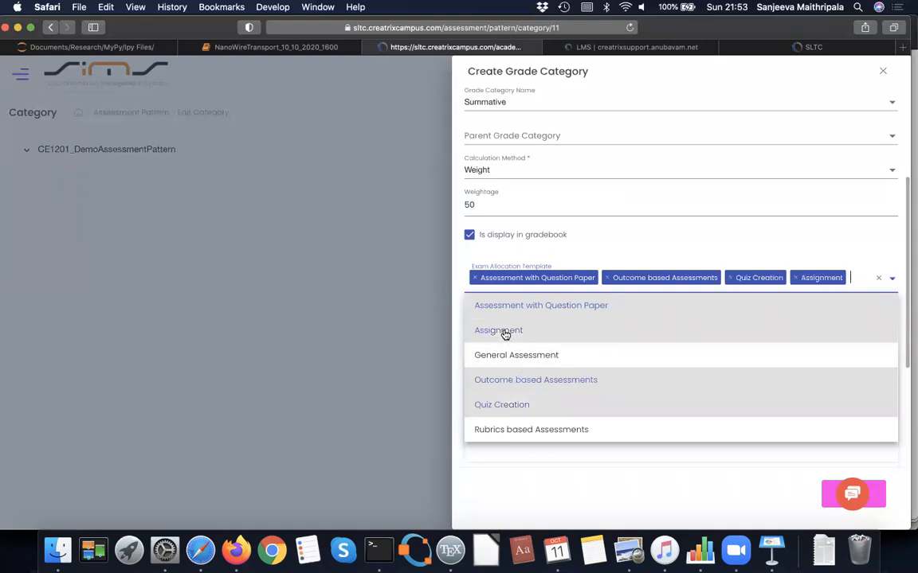
click(881, 500)
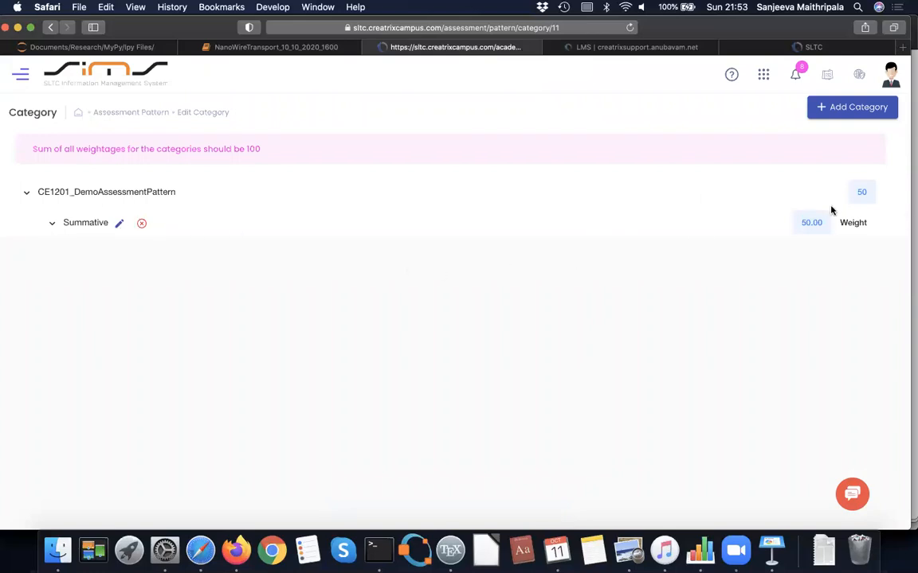
Add an assessment named End of Semester Examination to the Summative category using the Assessment with Question Paper template
click(120, 225)
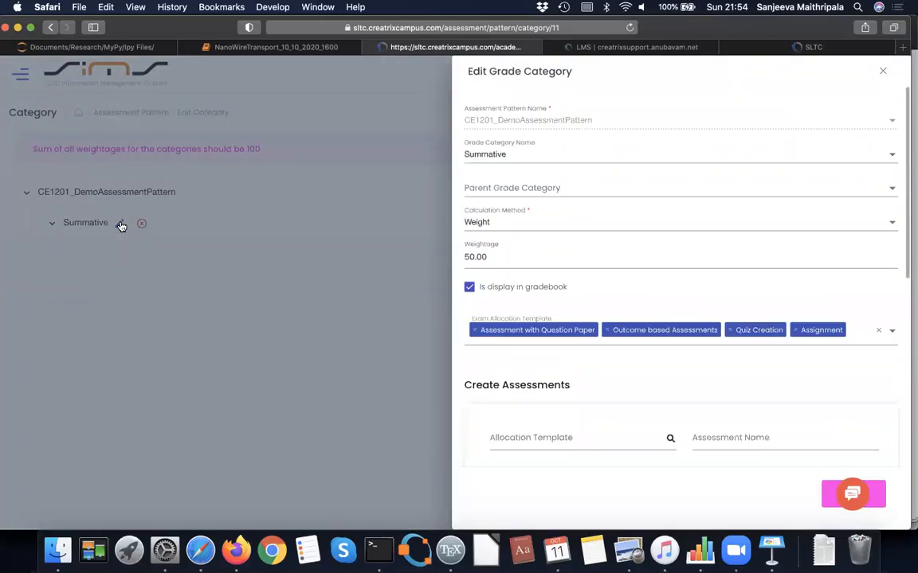
click(540, 438)
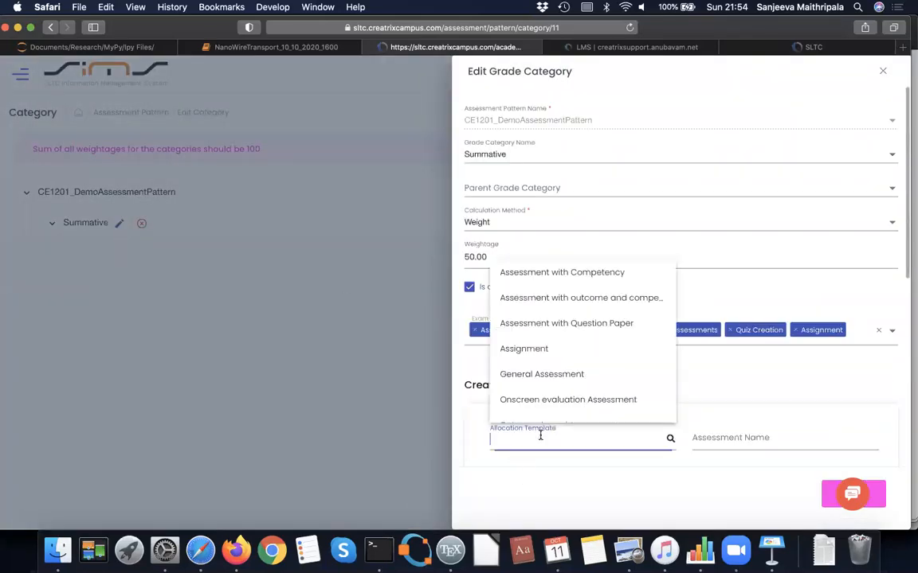
click(589, 324)
scroll(684, 380, down, 1)
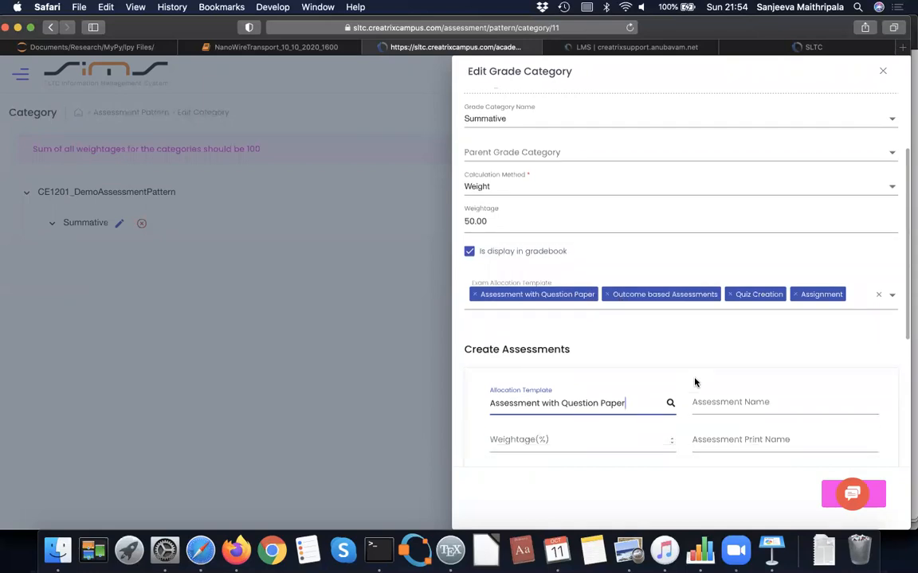
click(718, 401)
text(End of Se)
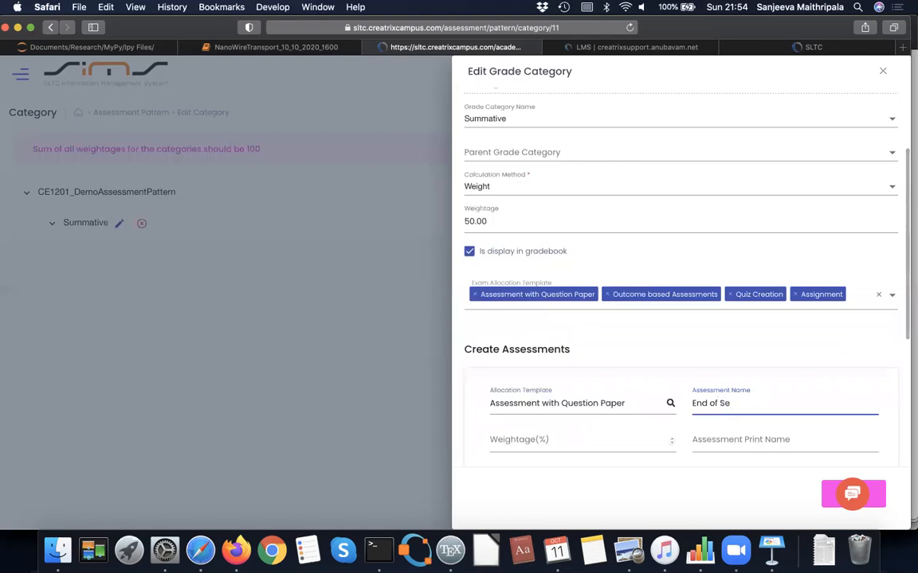
text(mester Examination)
scroll(798, 351, down, 1)
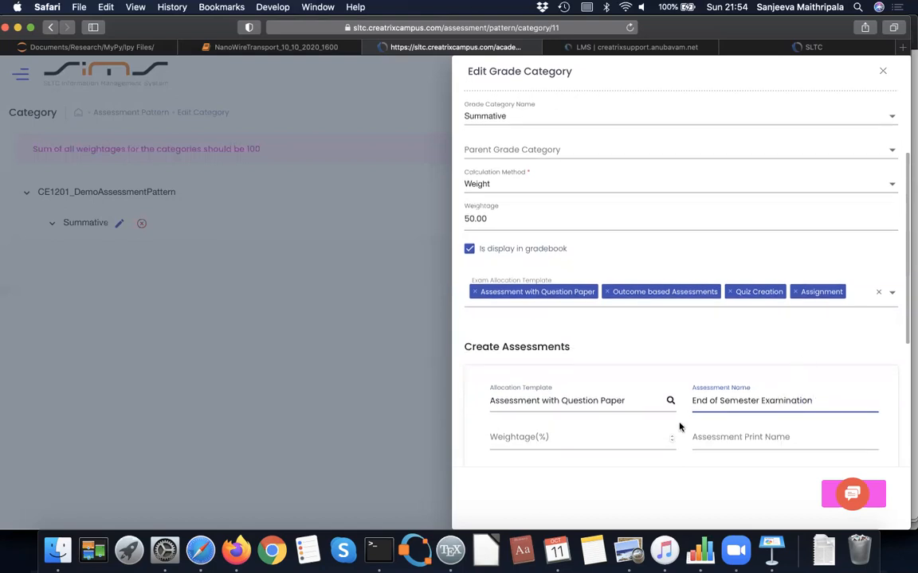
Give the examination a weightage of 100% and the print name End of Semester Examination, and save the Summative category
click(607, 442)
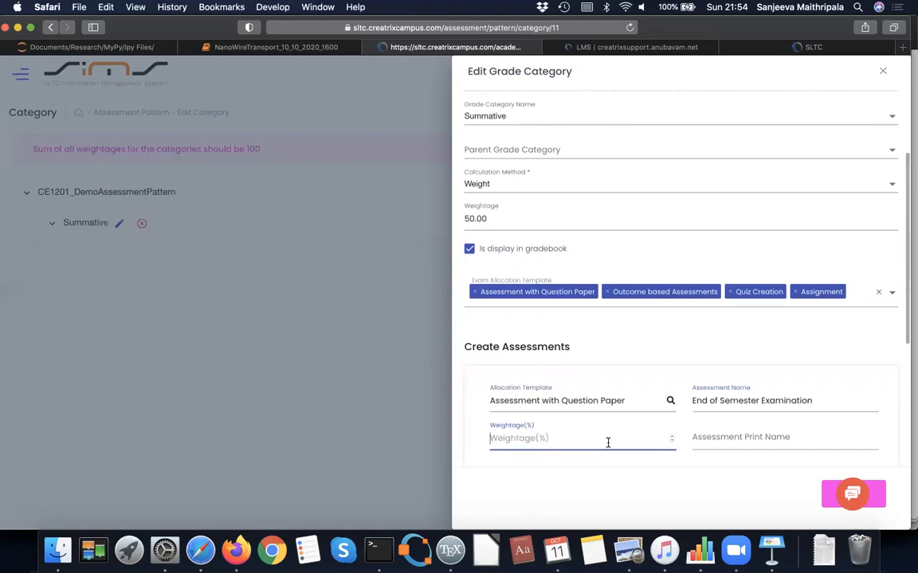
text(50)
key(BackSpace)
text(100)
click(757, 440)
text(End of)
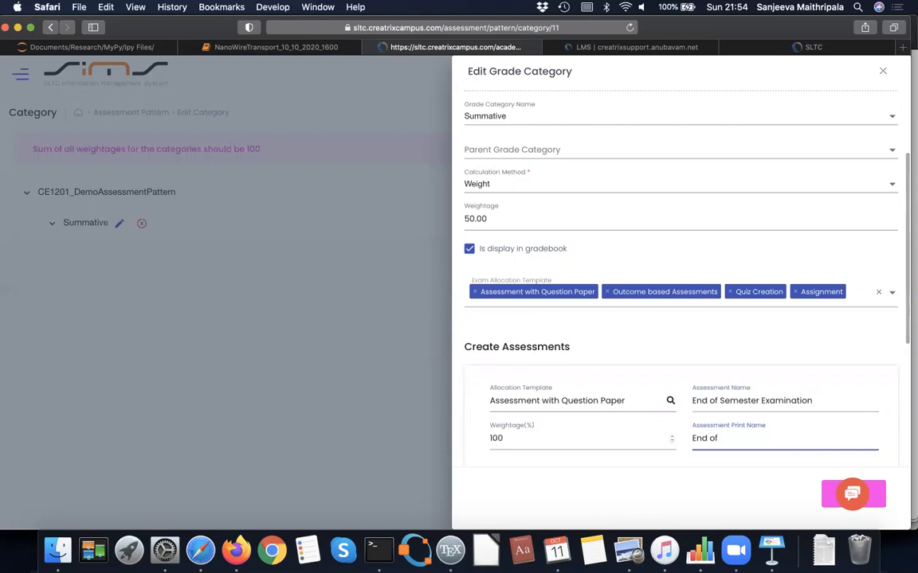
text( Semester Examination)
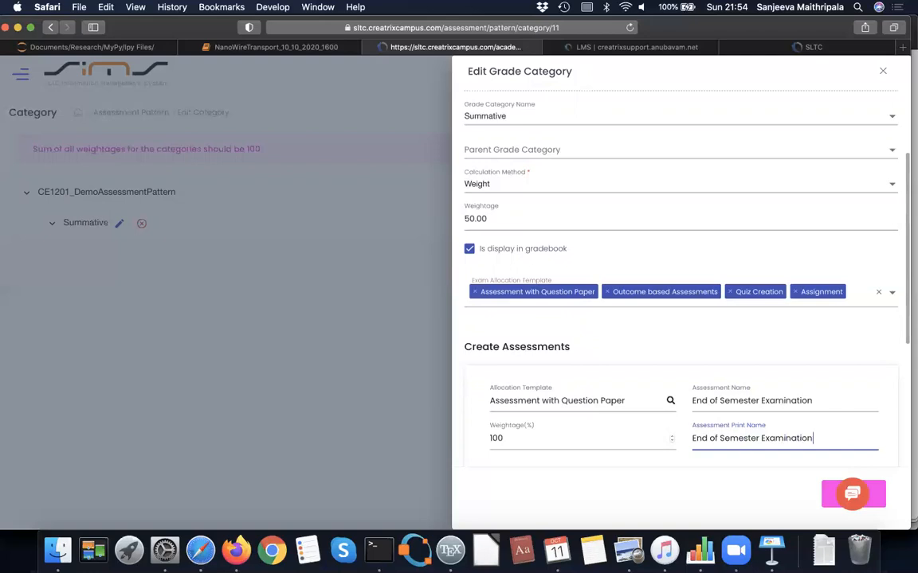
scroll(681, 279, down, 2)
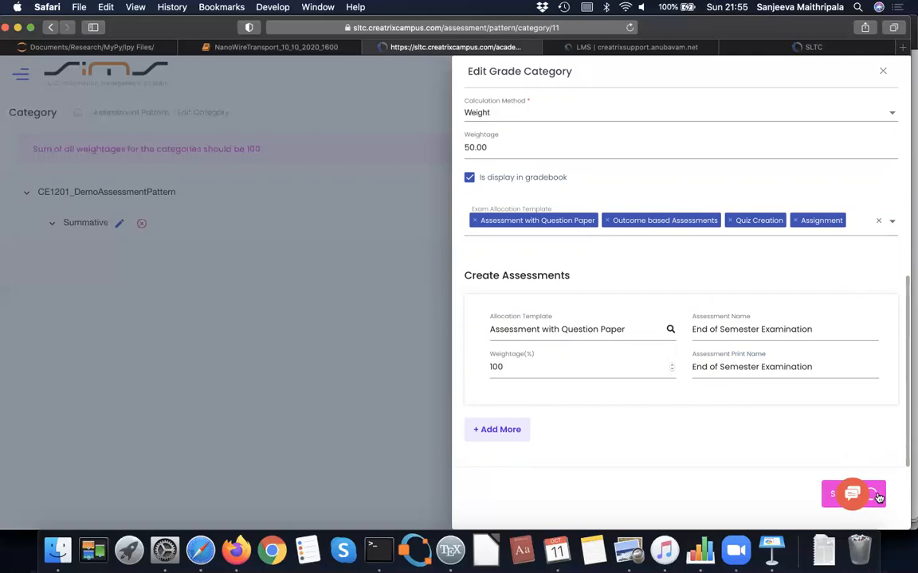
click(878, 498)
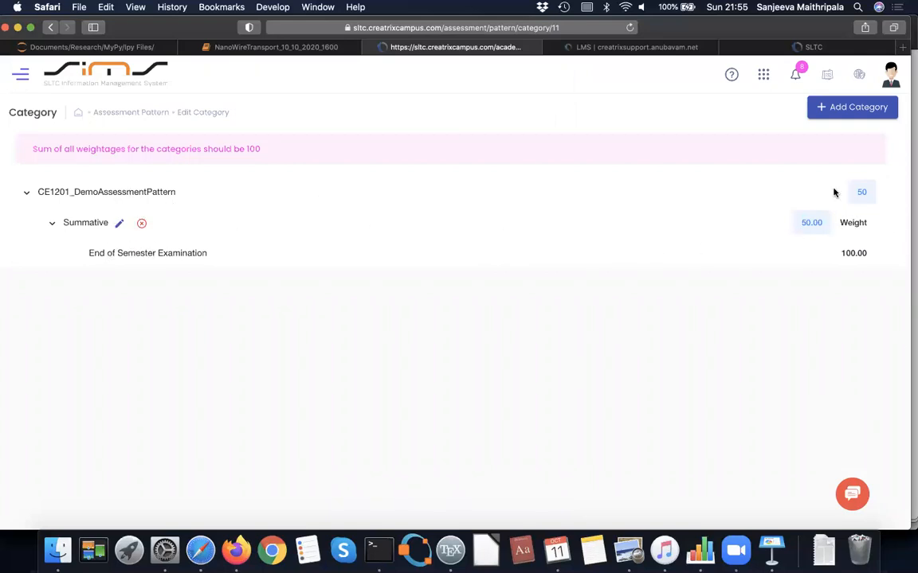
Start a Formative grade category in the pattern with Weight as its calculation method
click(872, 108)
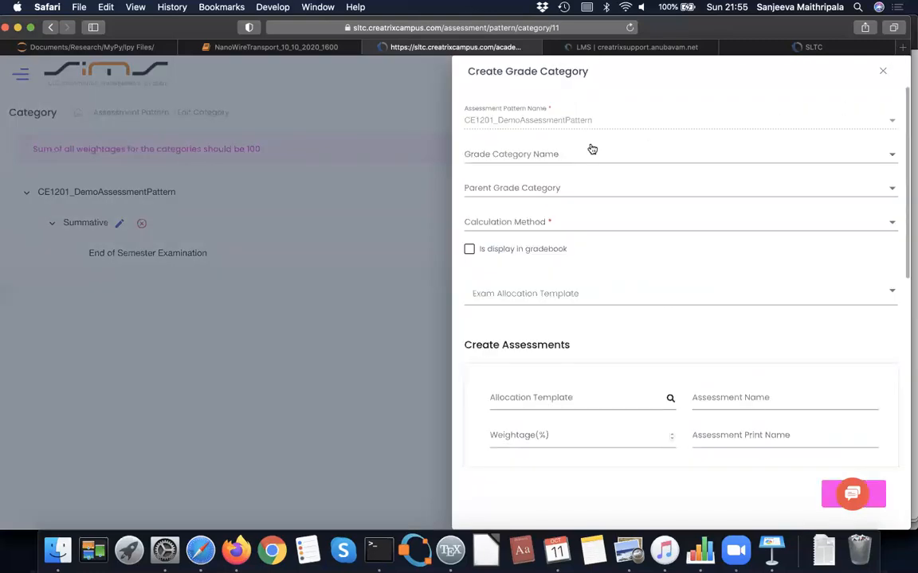
click(537, 156)
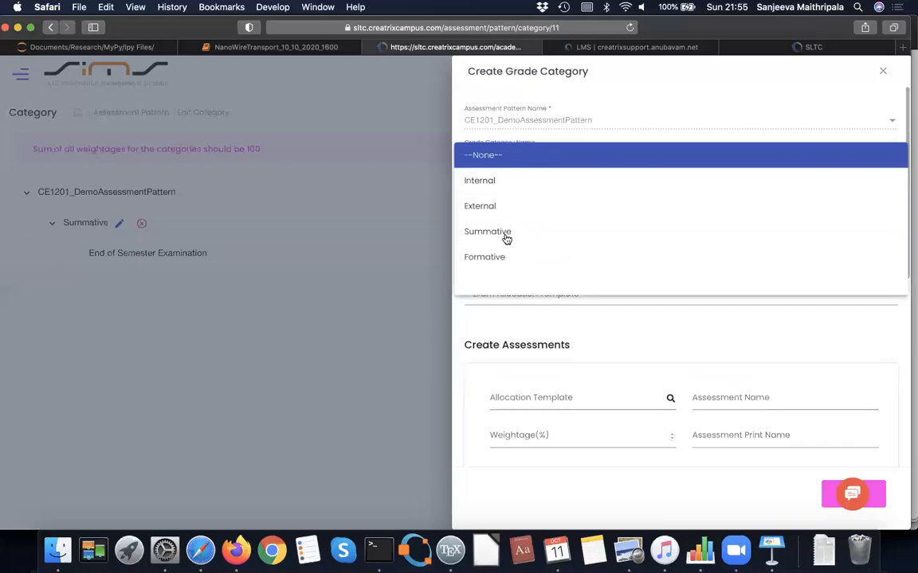
click(499, 255)
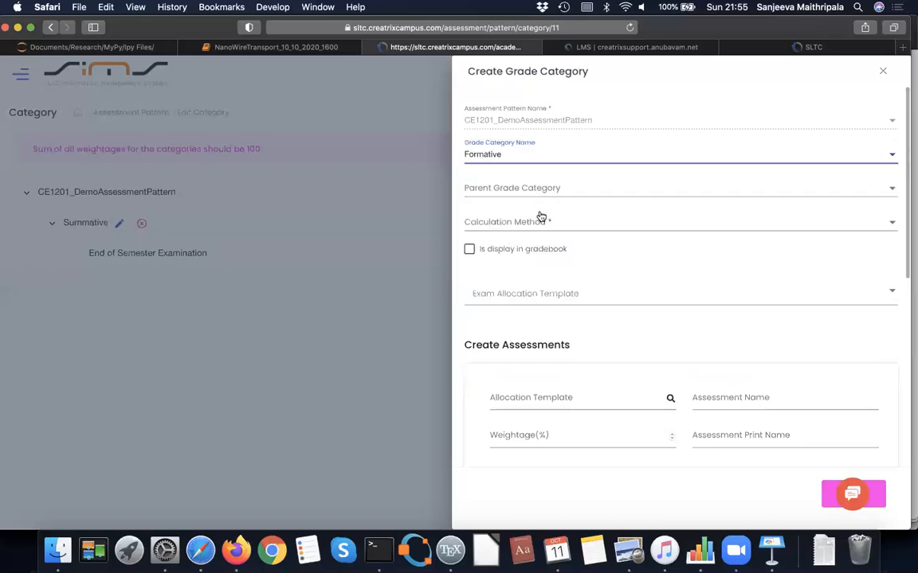
click(535, 222)
click(486, 250)
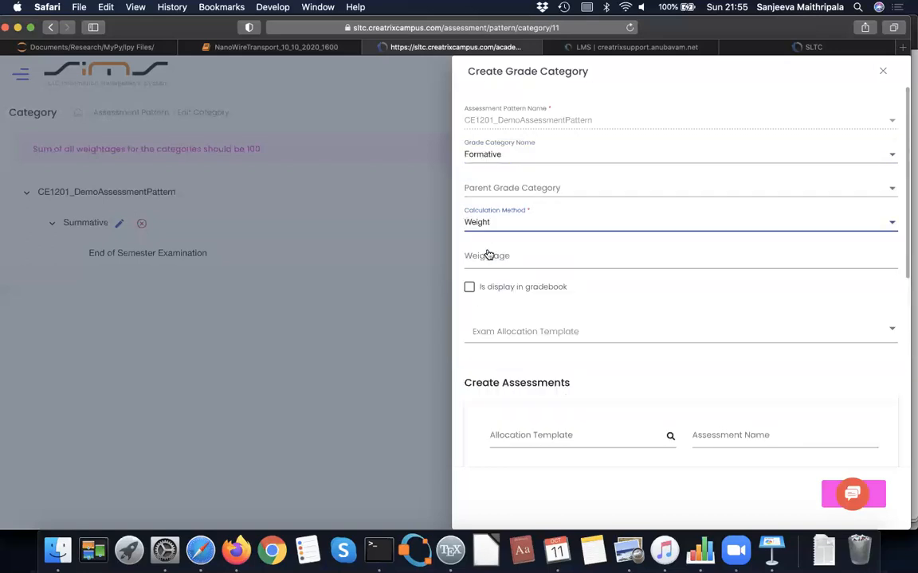
Allocate the Quiz Creation, Outcome based Assessments and Assignment exam templates to the Formative category and save it
click(483, 333)
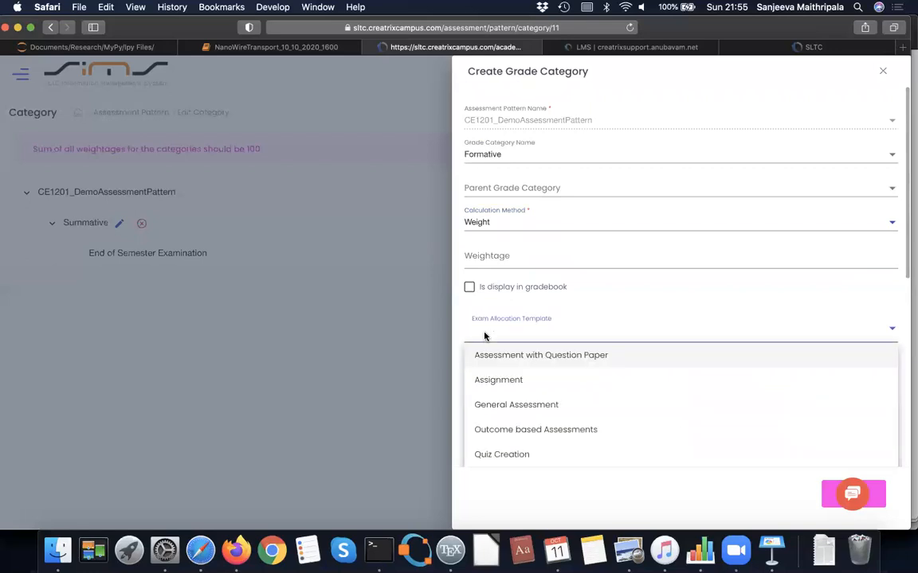
scroll(632, 391, down, 1)
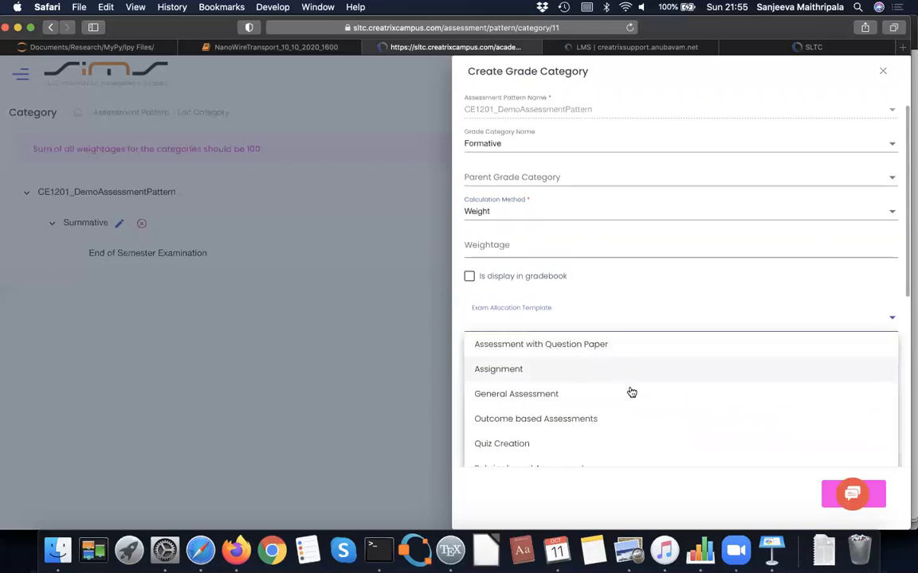
click(503, 447)
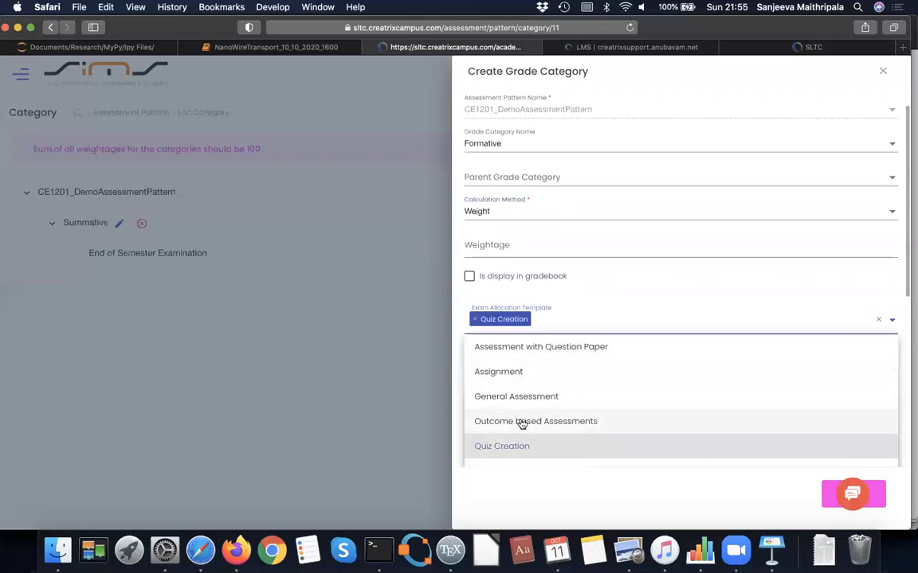
click(521, 422)
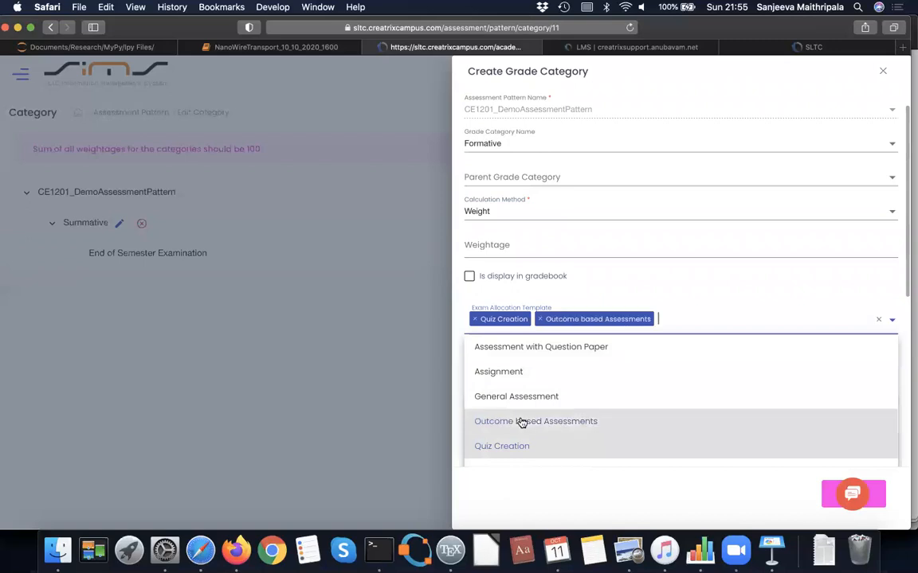
click(510, 378)
click(890, 489)
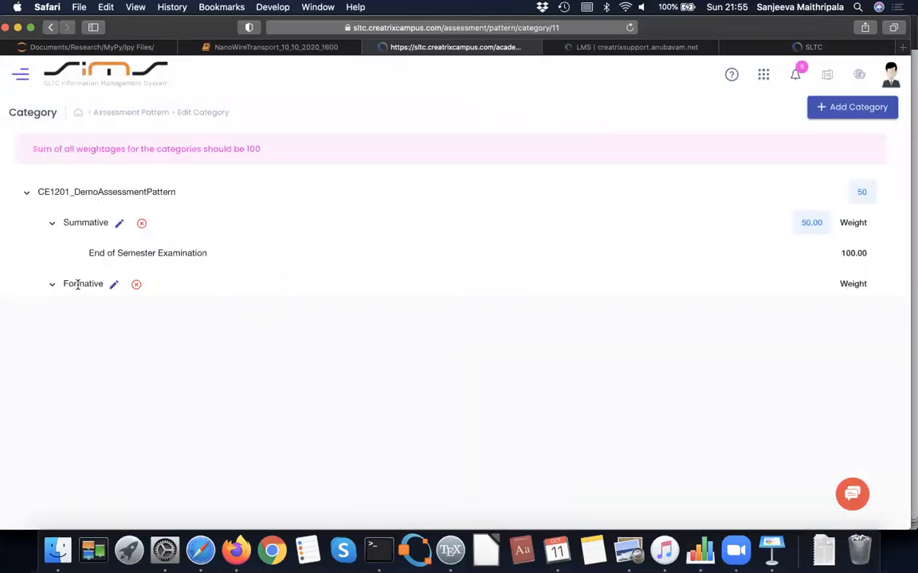
Edit the Formative category to add an assessment named Assignment#1 using the Outcome based Assessments template
click(114, 286)
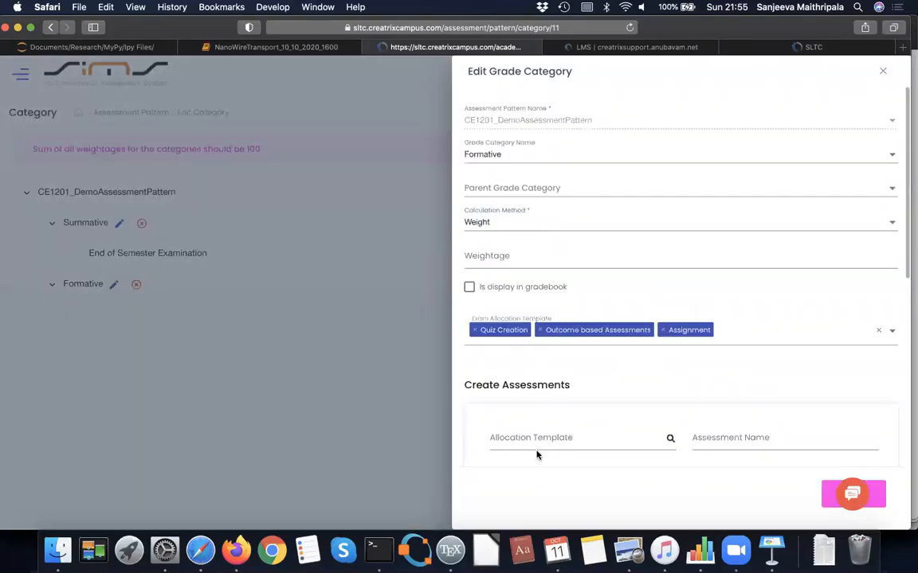
scroll(530, 436, down, 3)
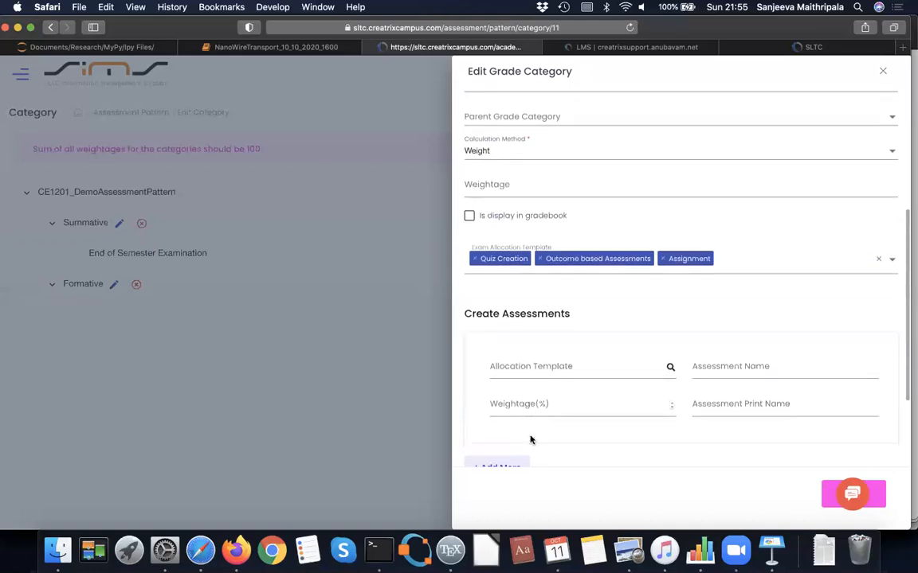
click(516, 363)
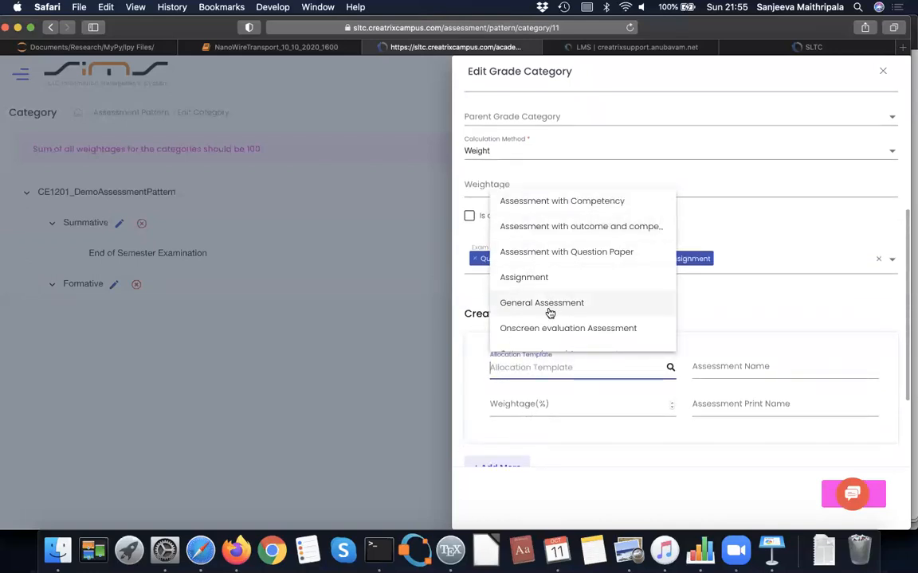
scroll(569, 307, down, 3)
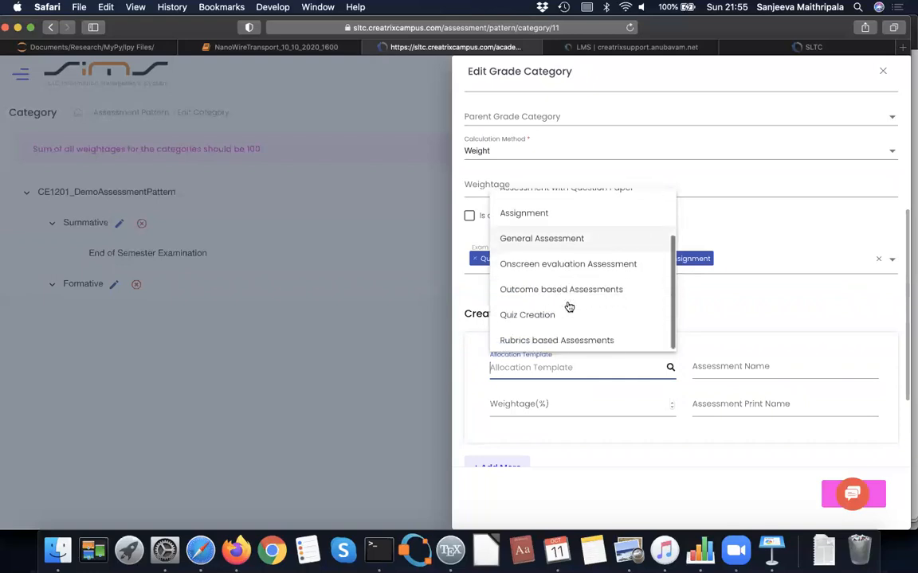
click(571, 288)
click(759, 366)
text(Assignm)
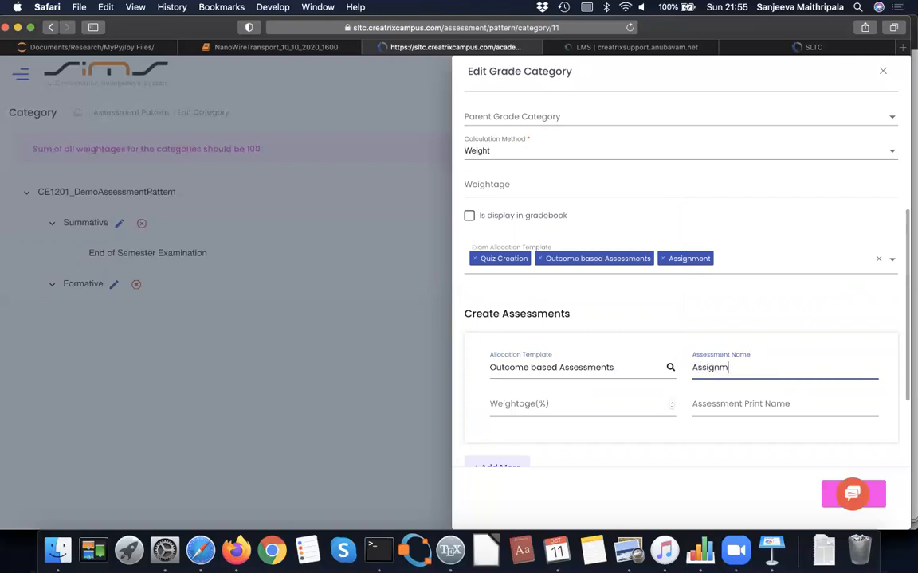
text(#1)
Set the Assignment#1 weightage to 20% and copy its assessment name into the print name
click(573, 407)
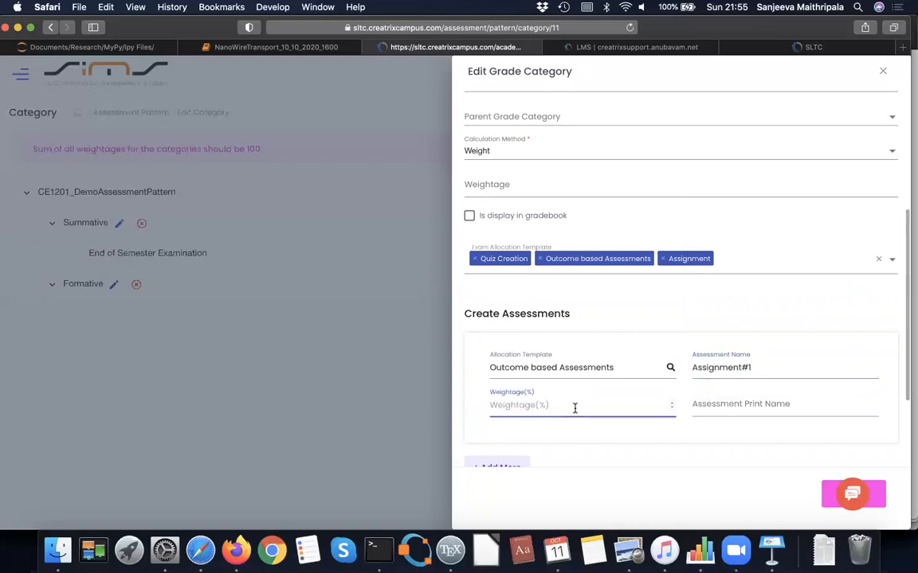
text(20)
drag(754, 368, 678, 369)
key(ctrl+c)
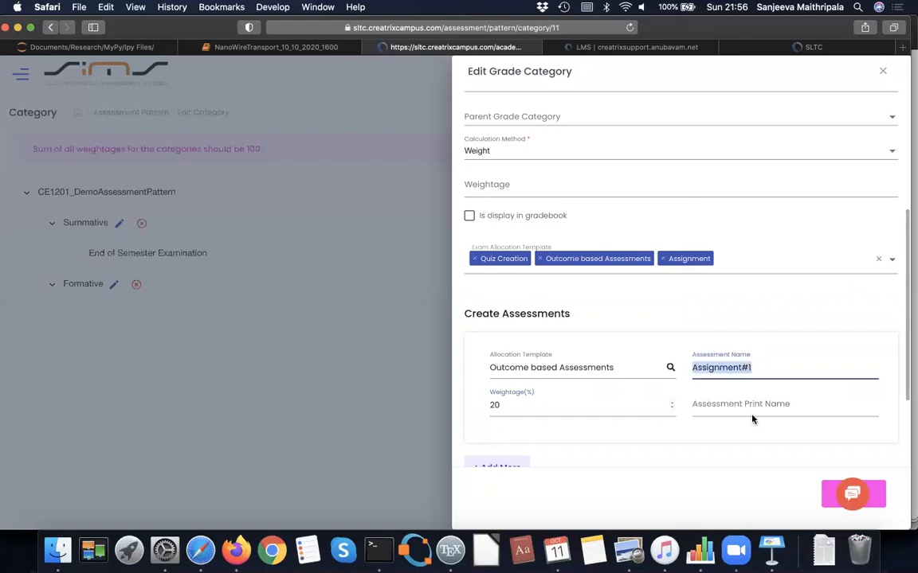
click(747, 403)
key(ctrl+v)
scroll(748, 407, down, 1)
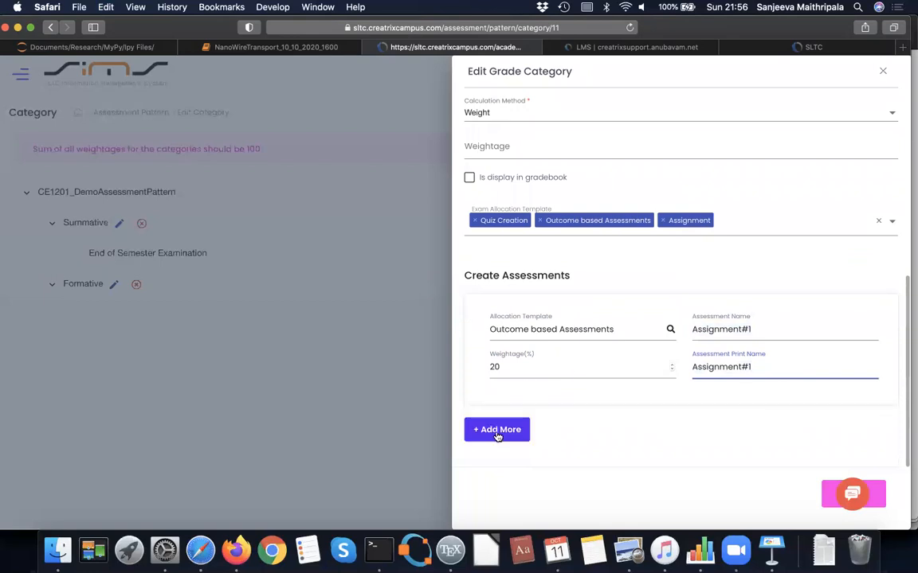
Display the Formative category in the gradebook and set its weightage to 50
scroll(545, 405, up, 3)
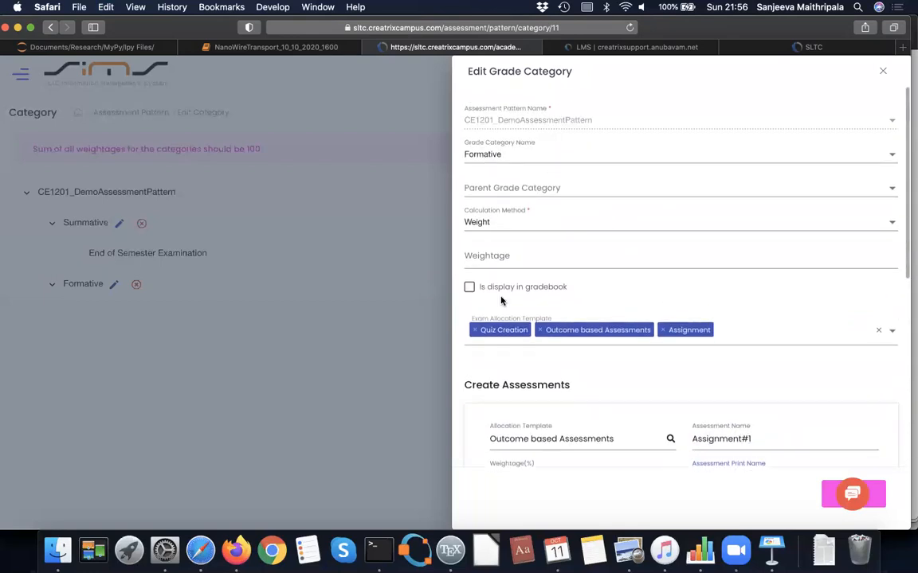
scroll(501, 302, down, 2)
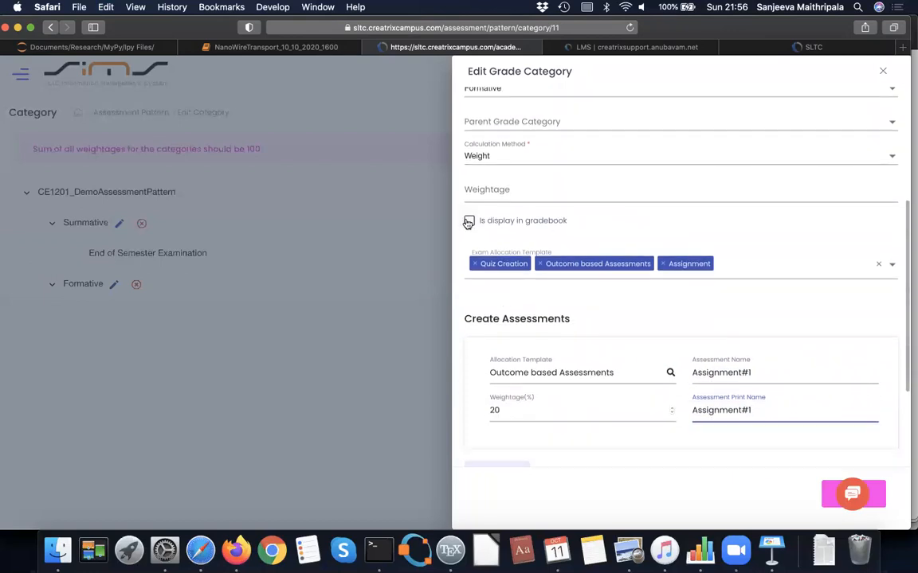
click(469, 223)
click(507, 191)
scroll(508, 192, up, 1)
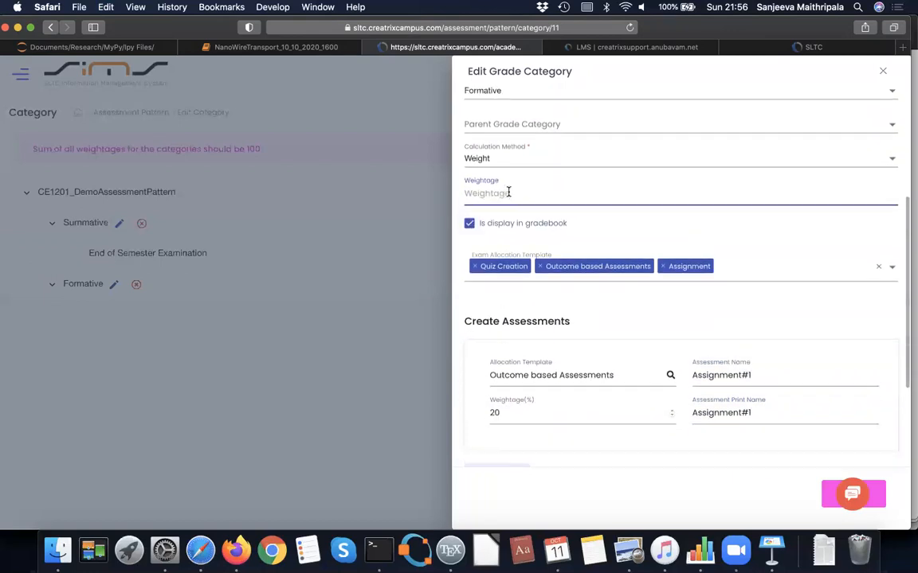
scroll(510, 189, up, 1)
text(50)
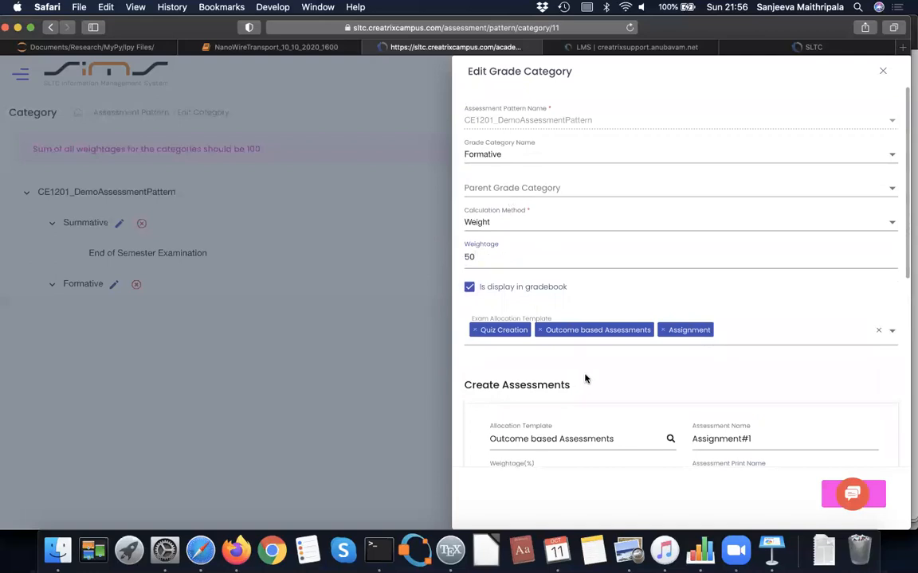
Add a second assessment to the Formative category with the Quiz Creation allocation template and the name Quiz#1
scroll(584, 377, down, 3)
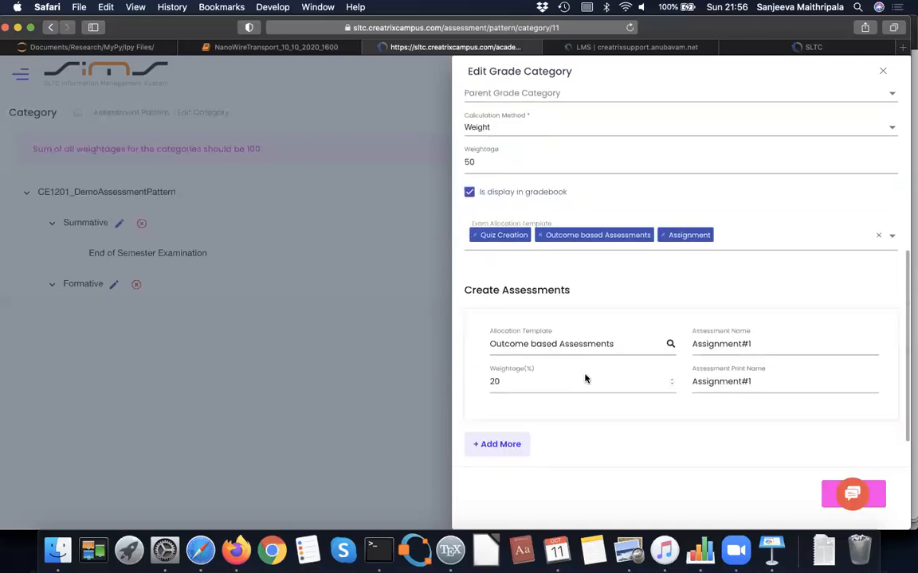
click(494, 431)
scroll(492, 435, down, 2)
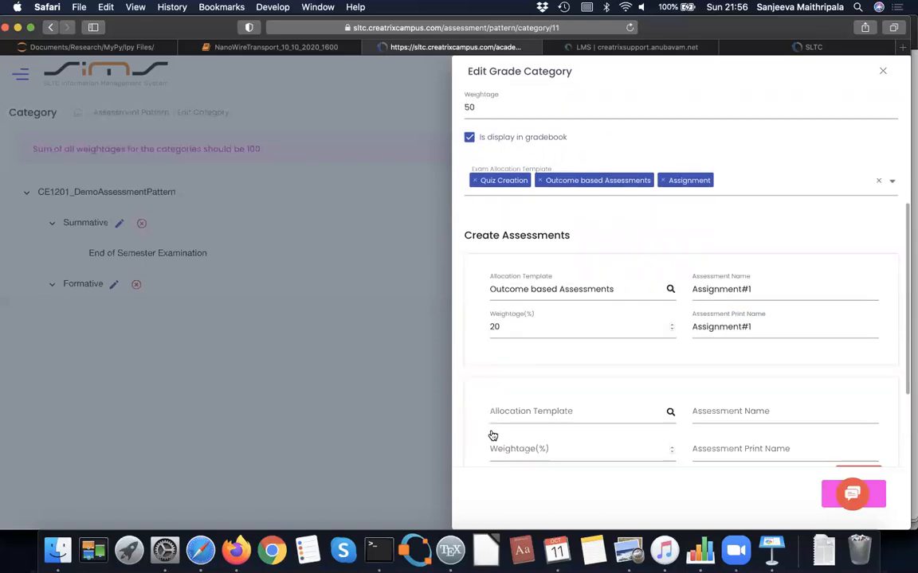
click(523, 398)
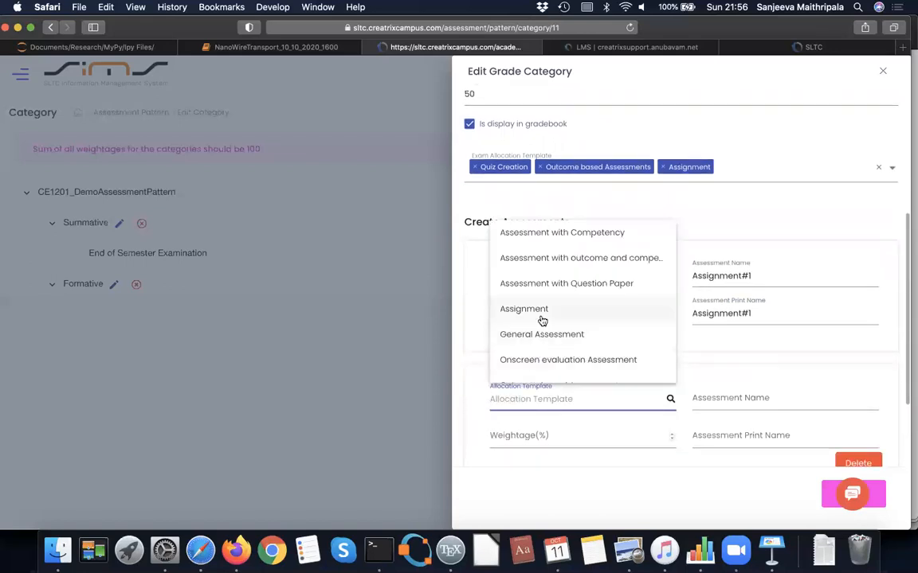
scroll(539, 320, down, 2)
click(528, 347)
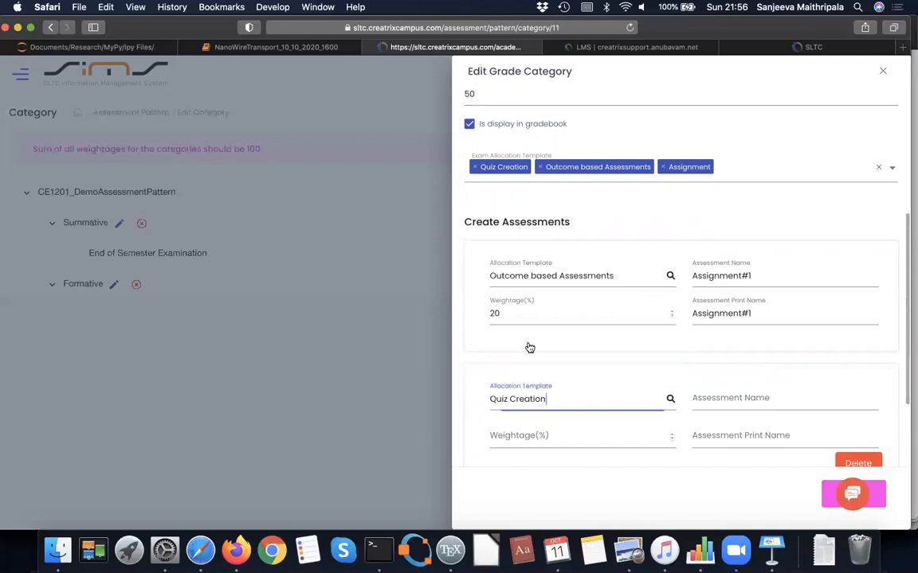
click(728, 399)
text(Quiz#1)
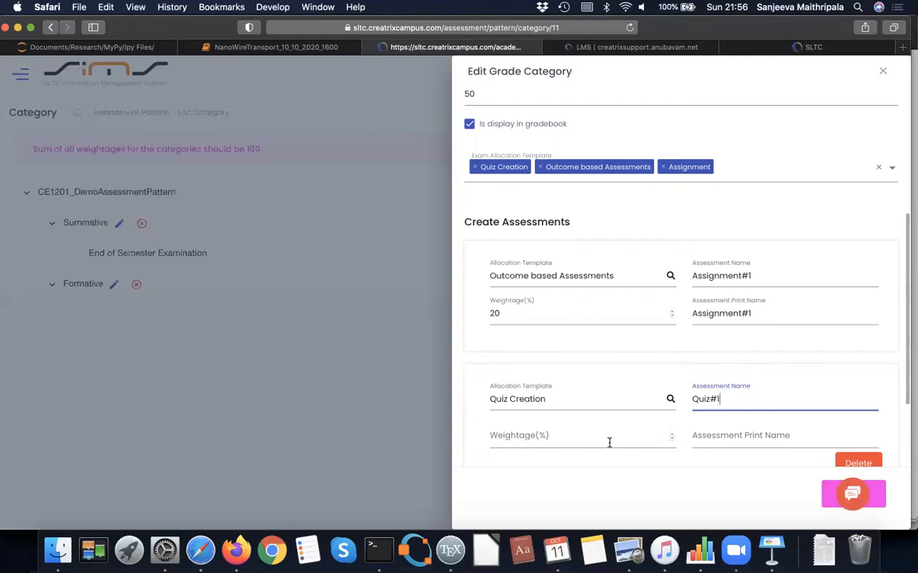
Set the Quiz#1 weightage to 20% and its assessment print name to Quiz#1
click(581, 439)
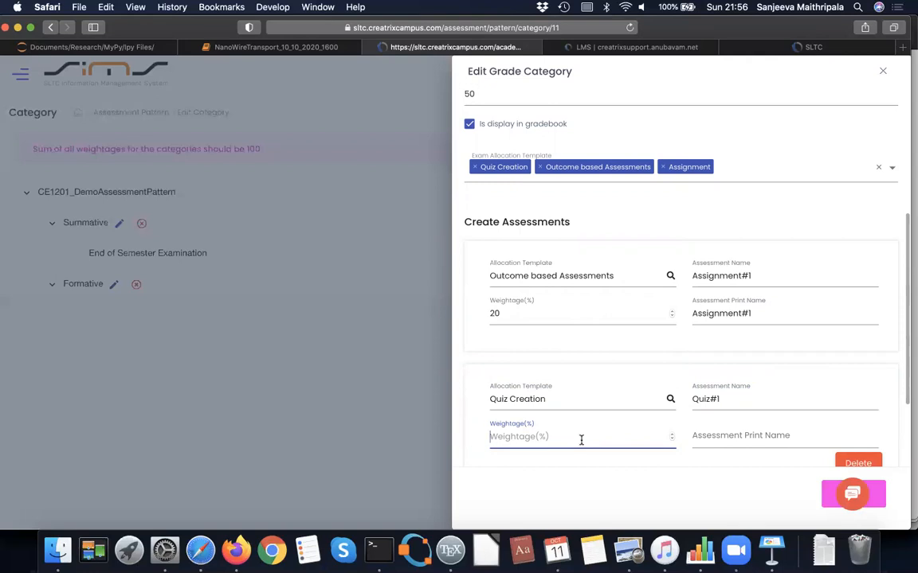
text(20)
click(759, 430)
text(Quiz#1)
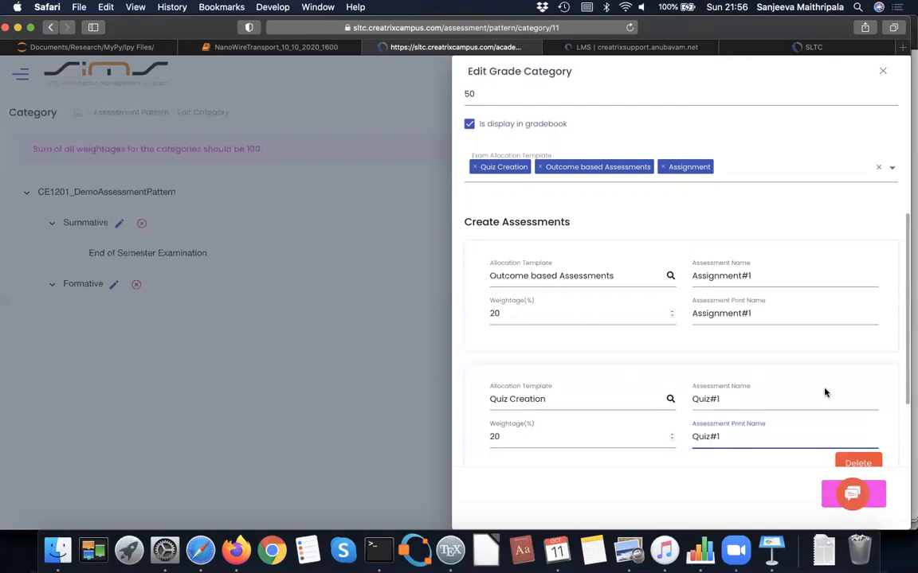
Add a third assessment to the Formative category using the Assignment allocation template
scroll(825, 383, down, 2)
click(494, 430)
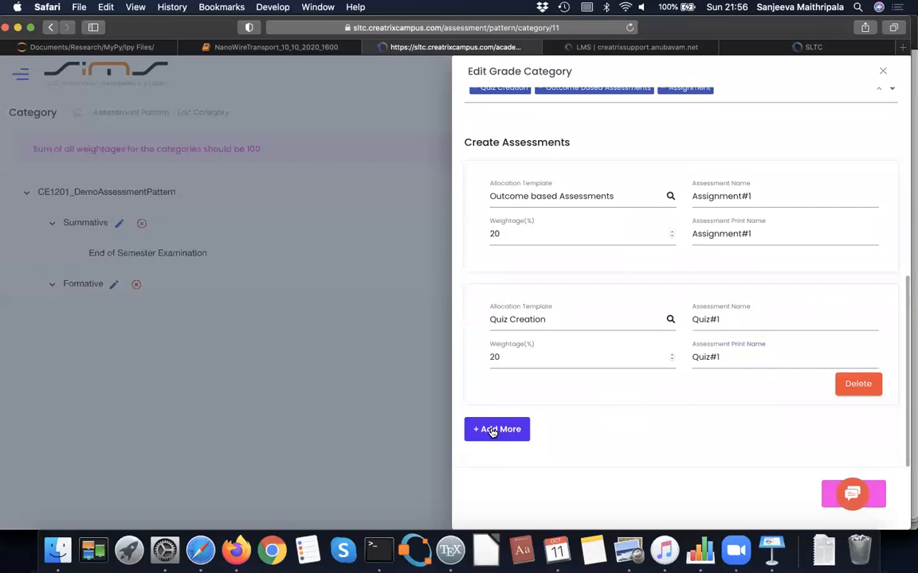
click(534, 448)
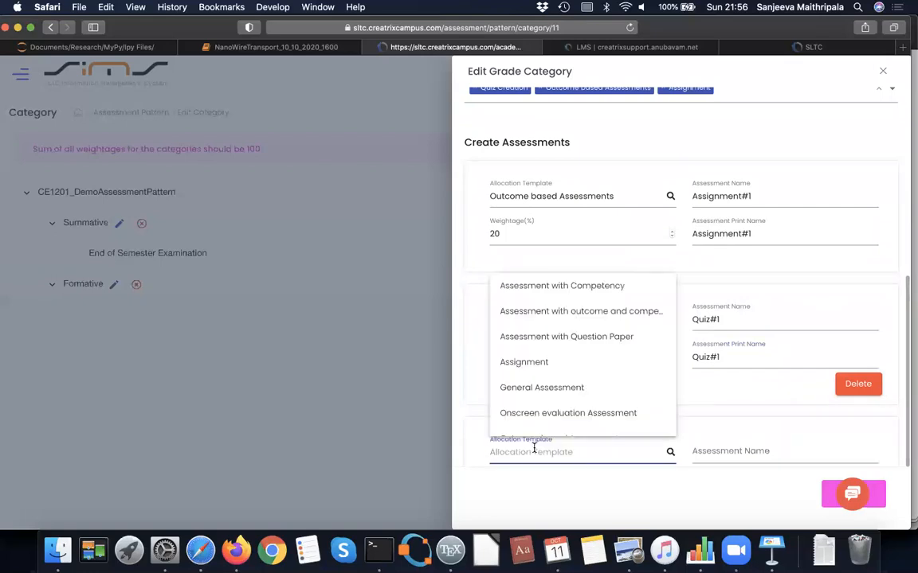
scroll(535, 445, down, 1)
scroll(588, 371, down, 3)
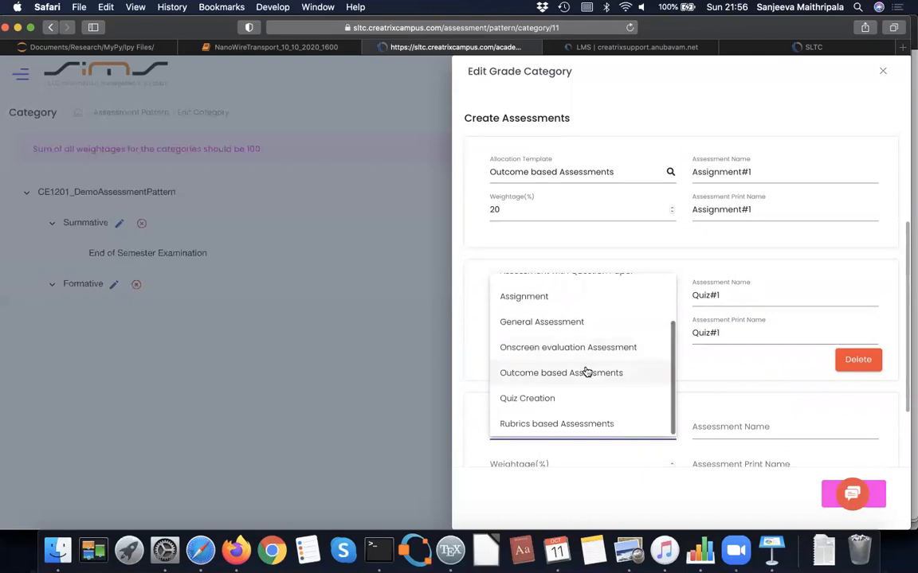
scroll(579, 380, up, 1)
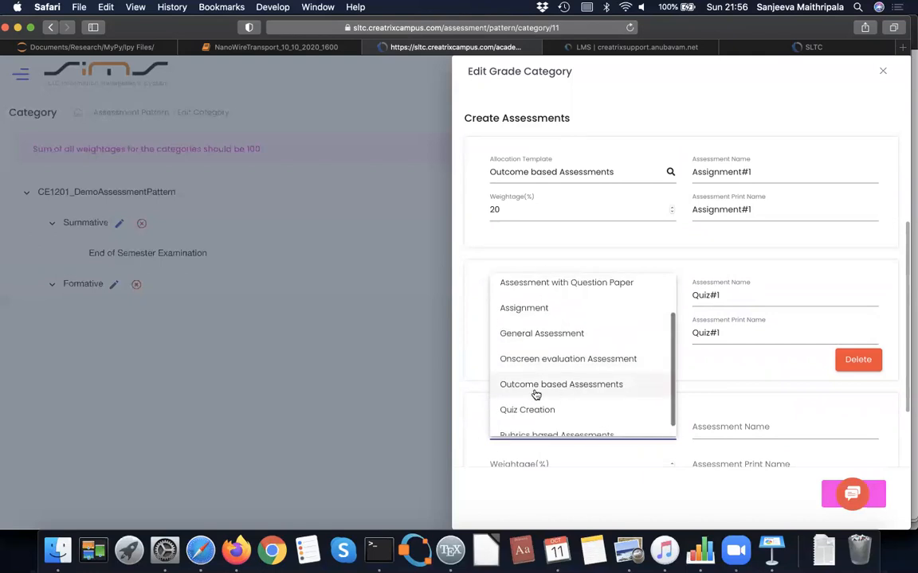
scroll(535, 390, up, 2)
click(537, 365)
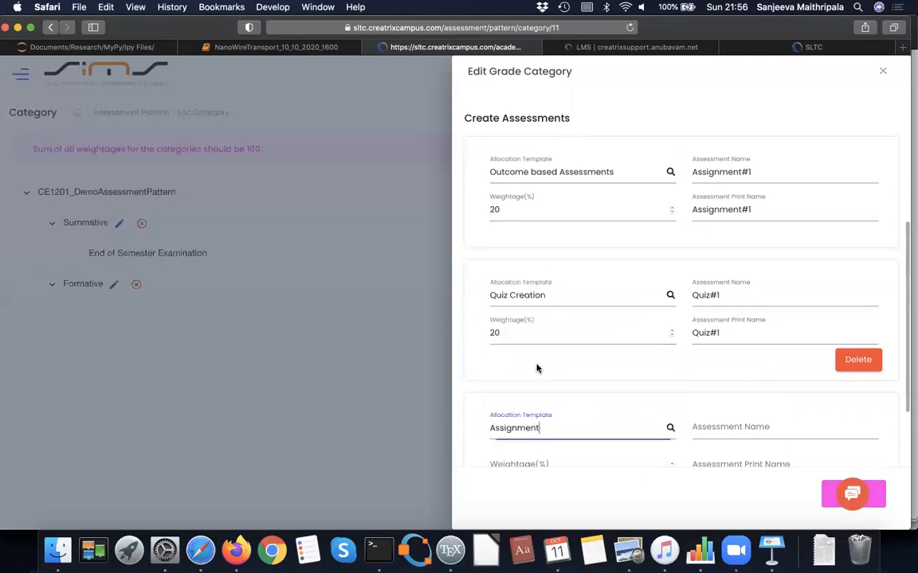
Name the third Formative assessment Assignment#2
scroll(717, 355, down, 2)
click(738, 360)
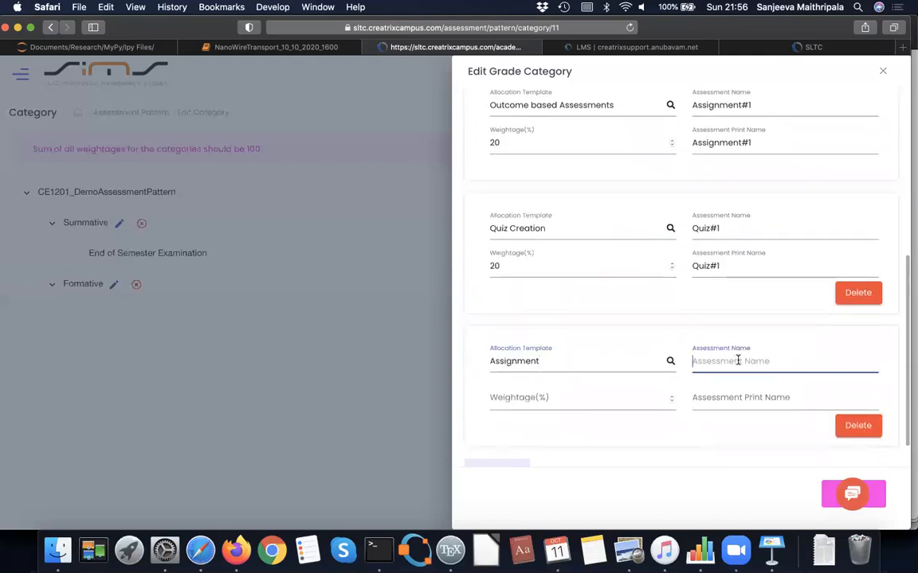
text(Assign)
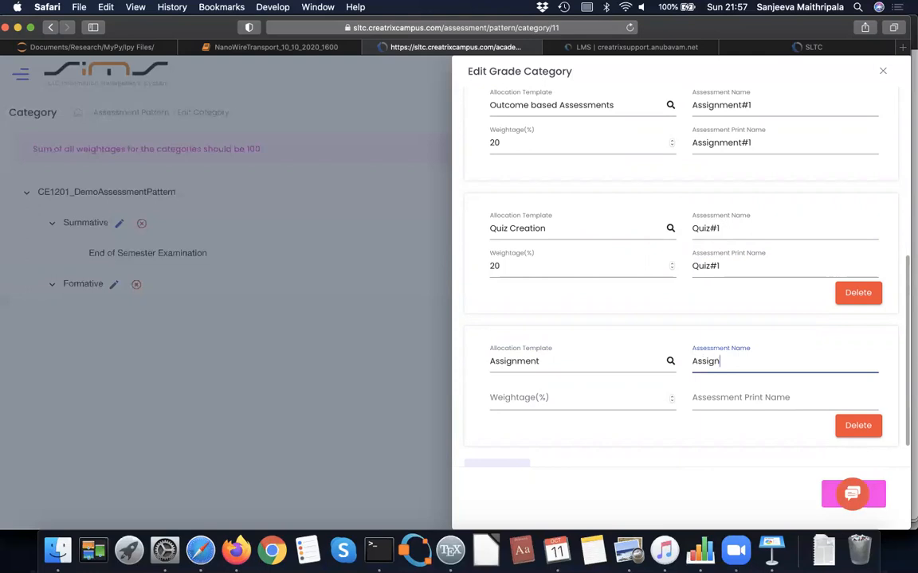
text(me)
key(BackSpace)
key(BackSpace)
key(BackSpace)
key(BackSpace)
key(BackSpace)
key(BackSpace)
text(Assignment#1)
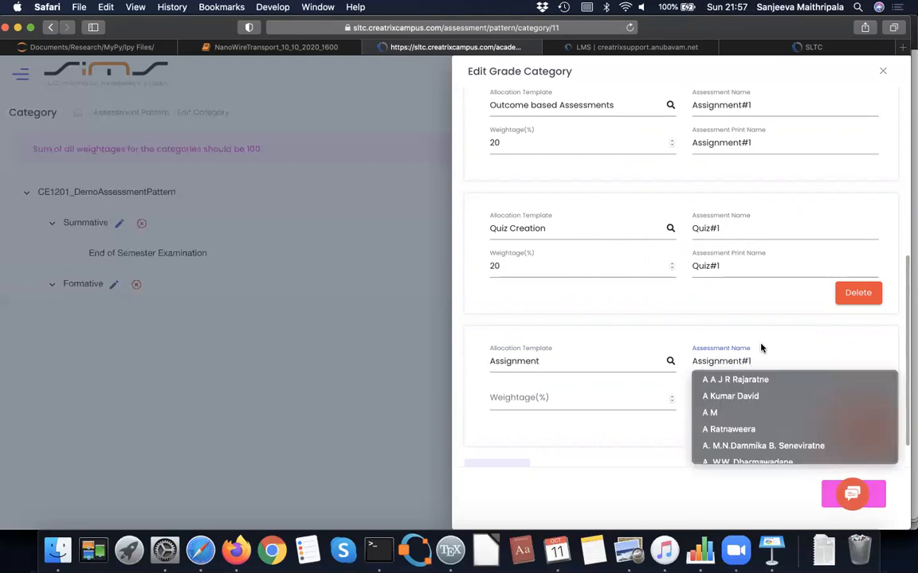
key(BackSpace)
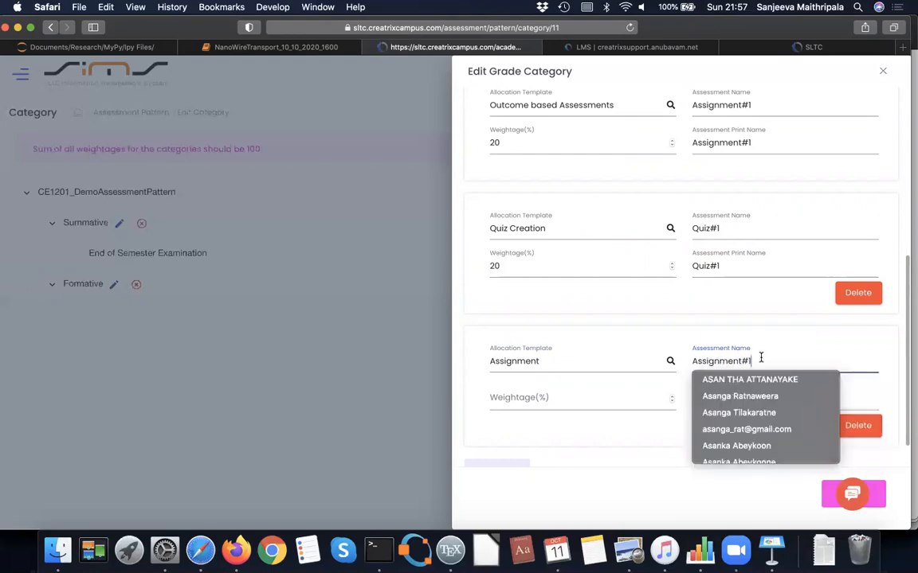
Give Assignment#2 a weightage of 10% and the print name Assignment#2, and save the Formative category
click(607, 397)
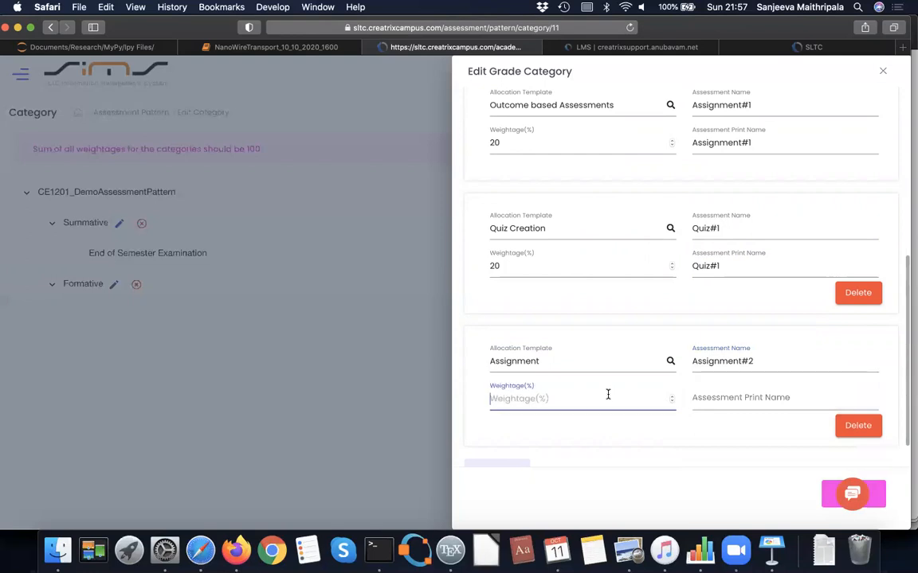
text(10)
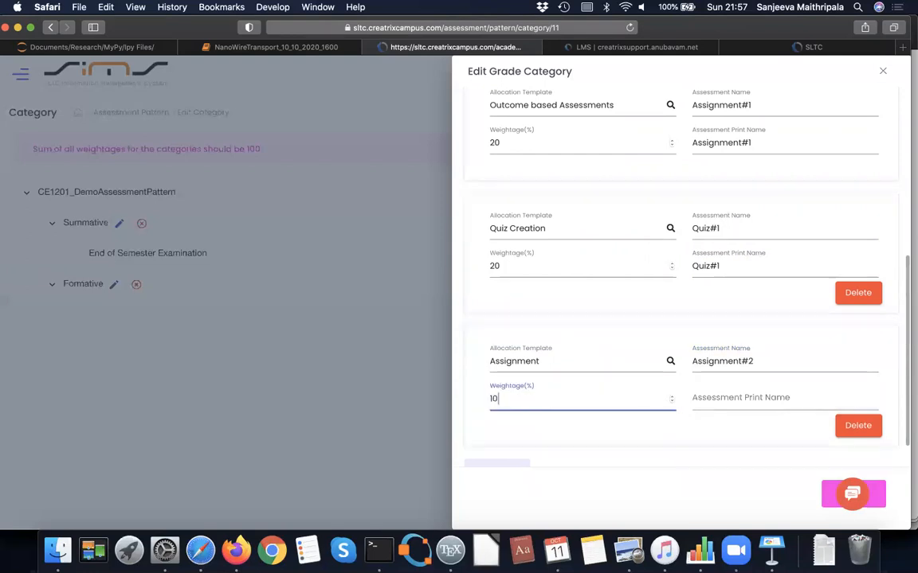
click(732, 396)
text(A)
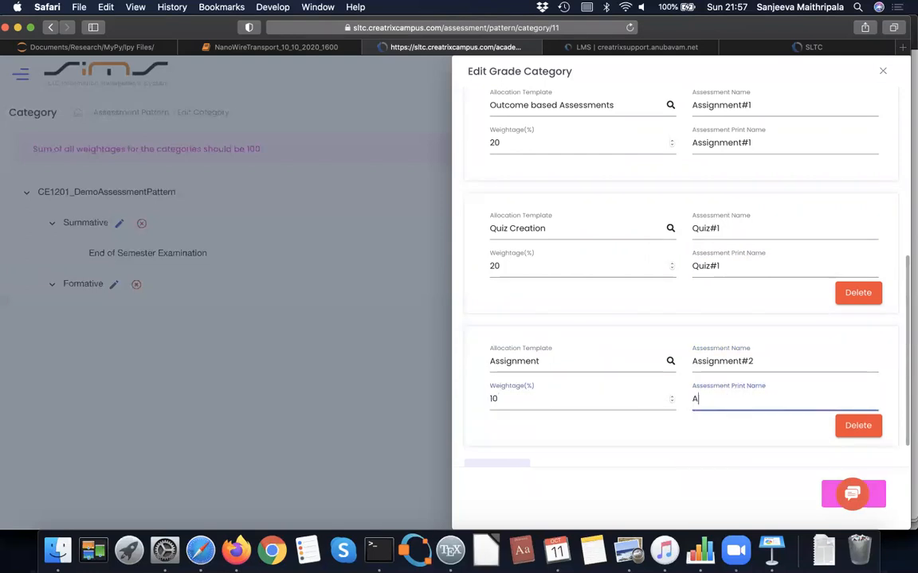
text(ssignment#2)
scroll(817, 420, down, 2)
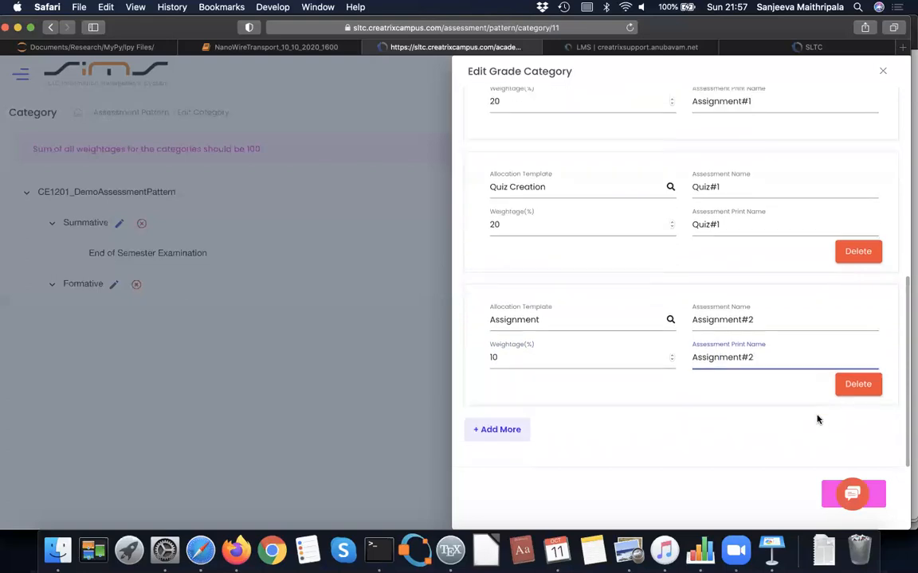
click(879, 502)
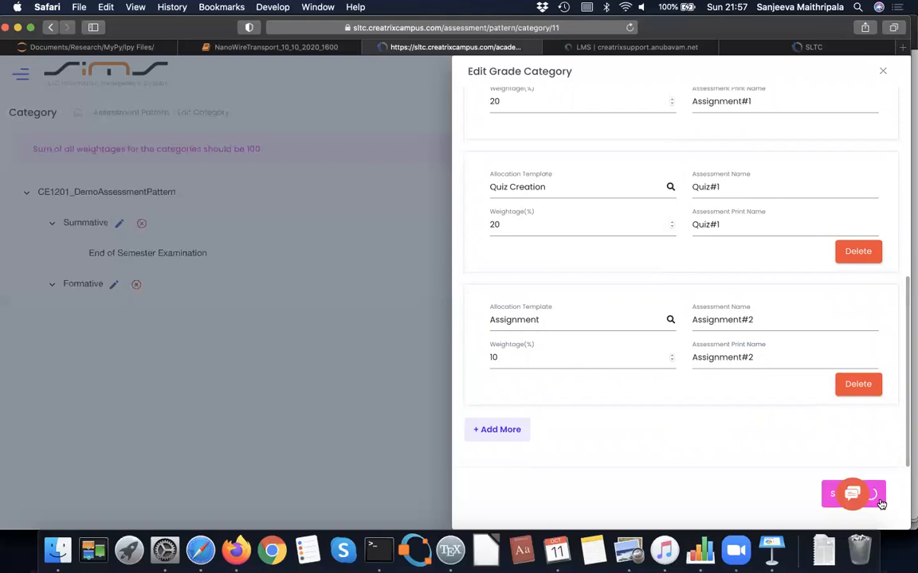
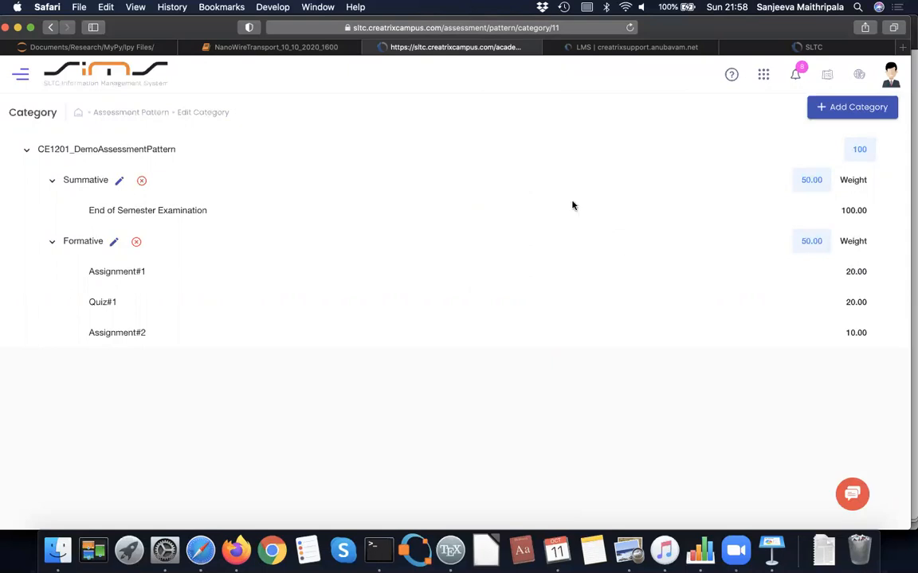
click(17, 80)
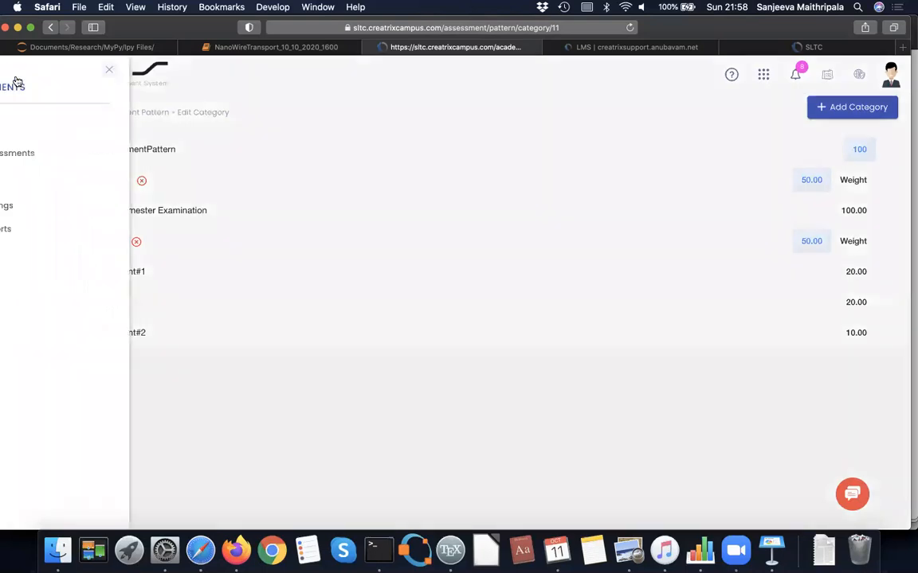
click(159, 72)
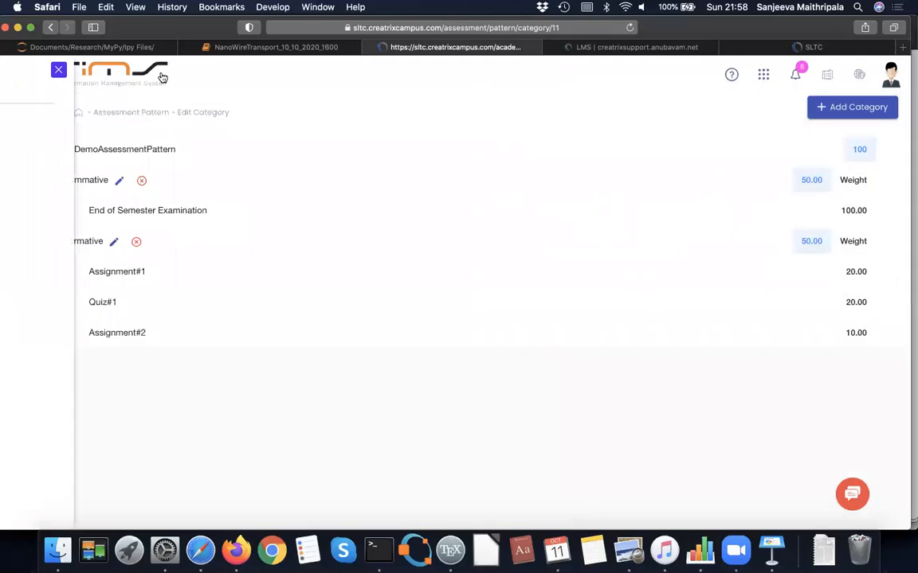
click(24, 74)
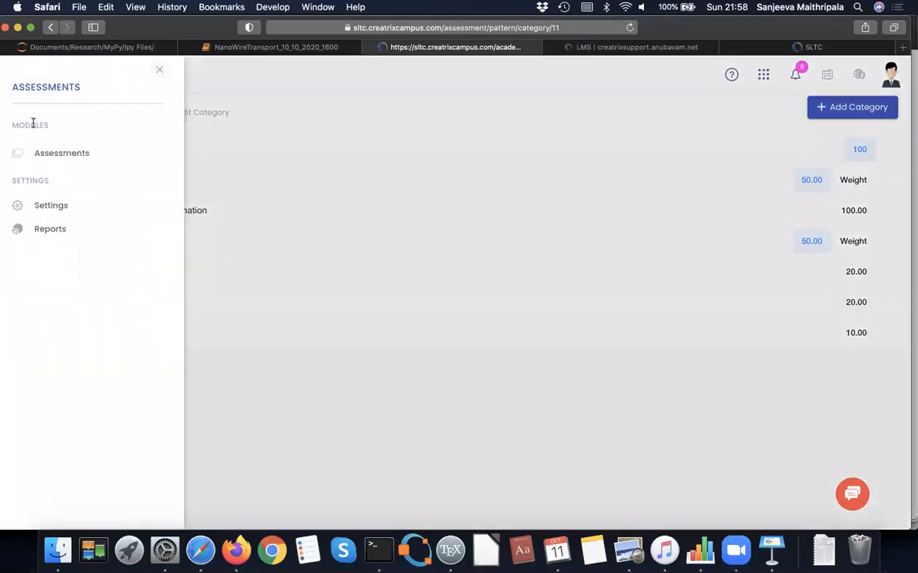
click(47, 154)
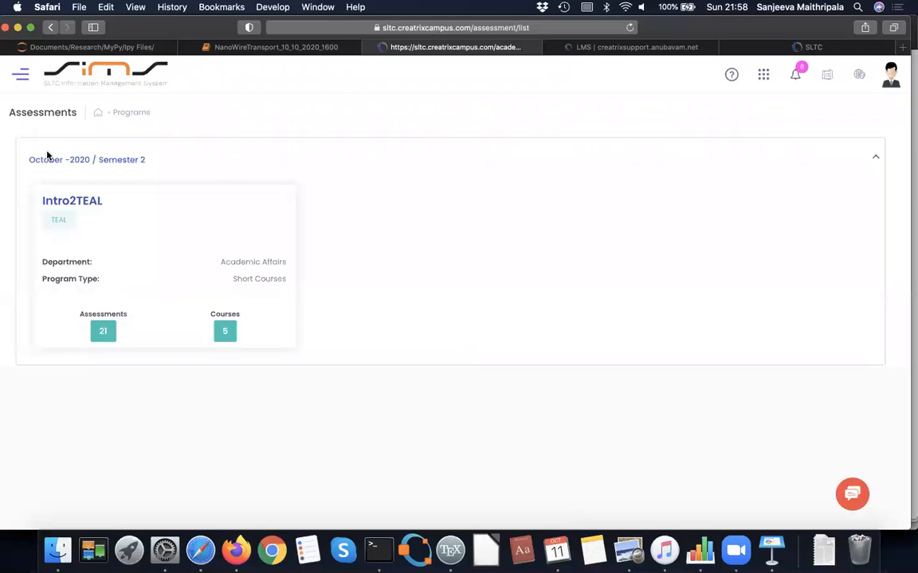
click(21, 76)
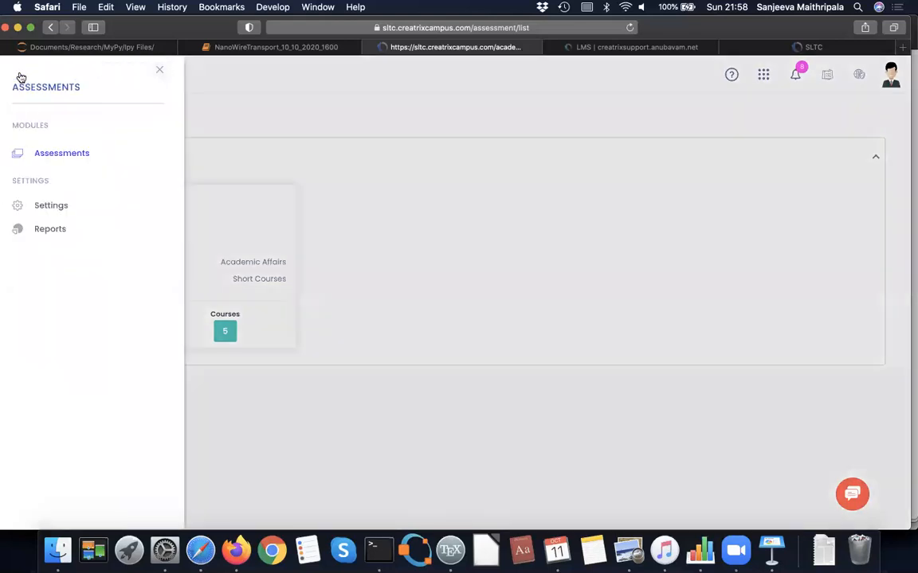
click(157, 70)
Switch to the Academics course list and open the Demo Course for editing
click(758, 75)
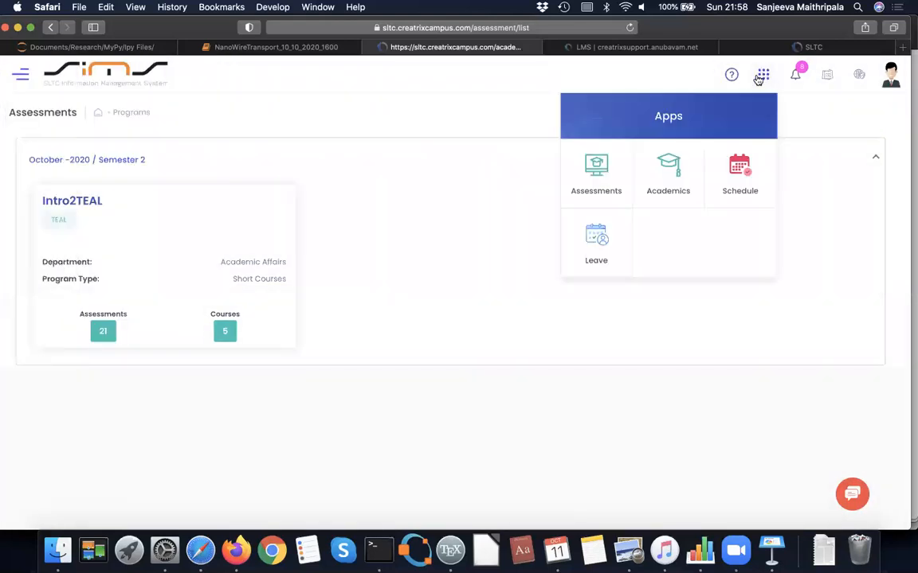
click(661, 187)
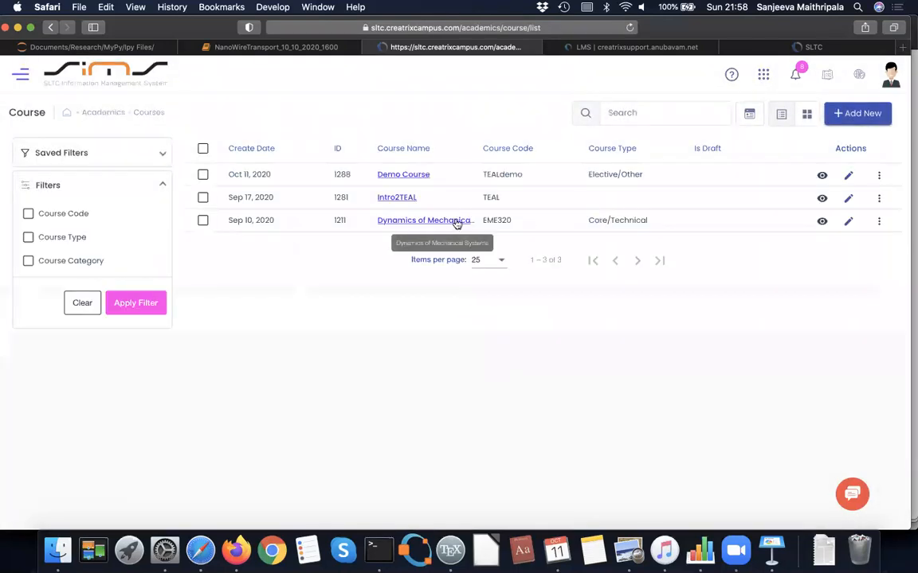
click(850, 176)
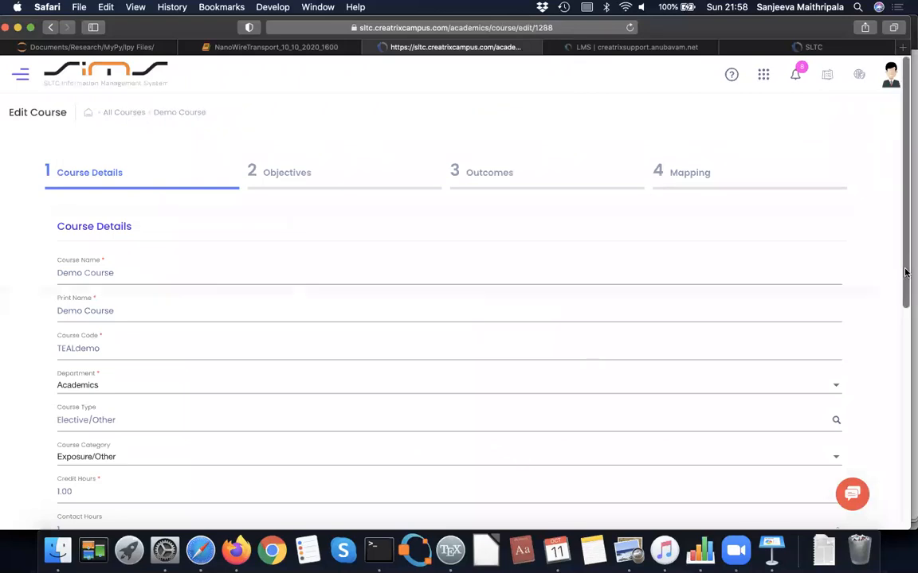
Replace the Demo Course's assessment pattern with CE1201_DemoAssessmentPattern and submit the course details
scroll(911, 385, down, 5)
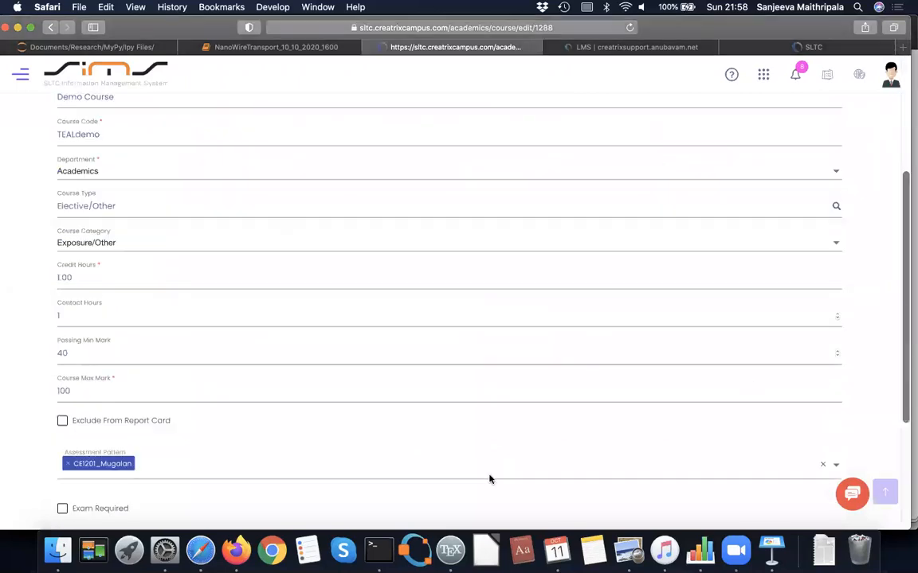
click(67, 469)
click(168, 491)
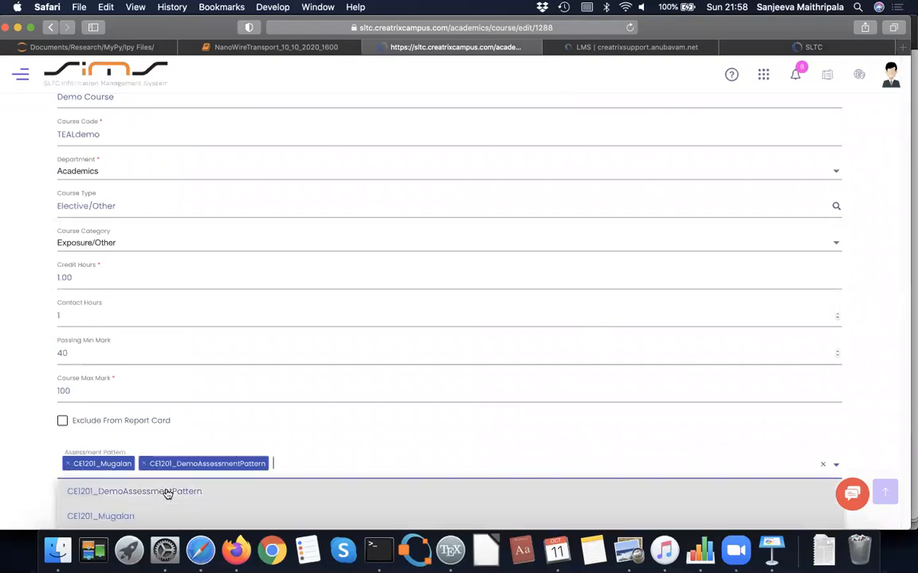
click(68, 465)
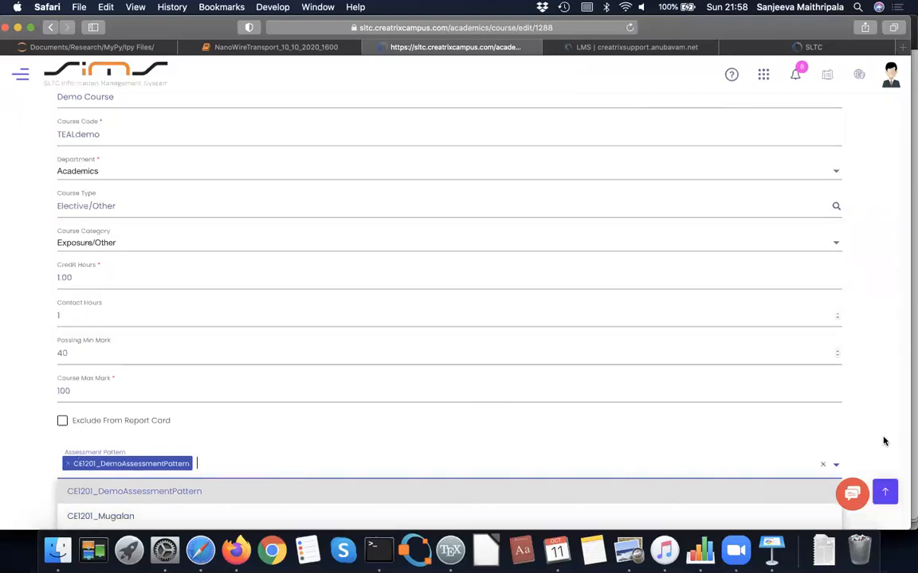
scroll(894, 349, down, 2)
scroll(907, 180, down, 4)
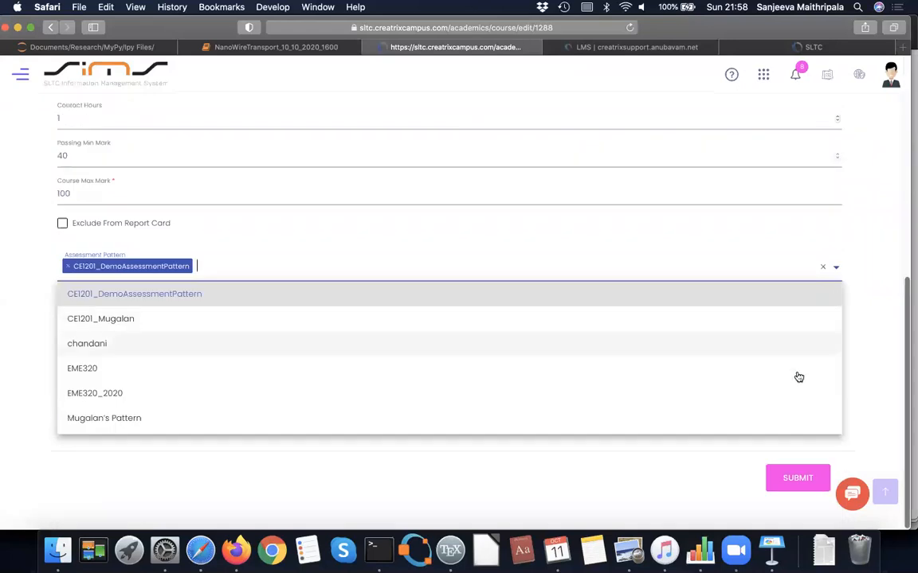
click(795, 476)
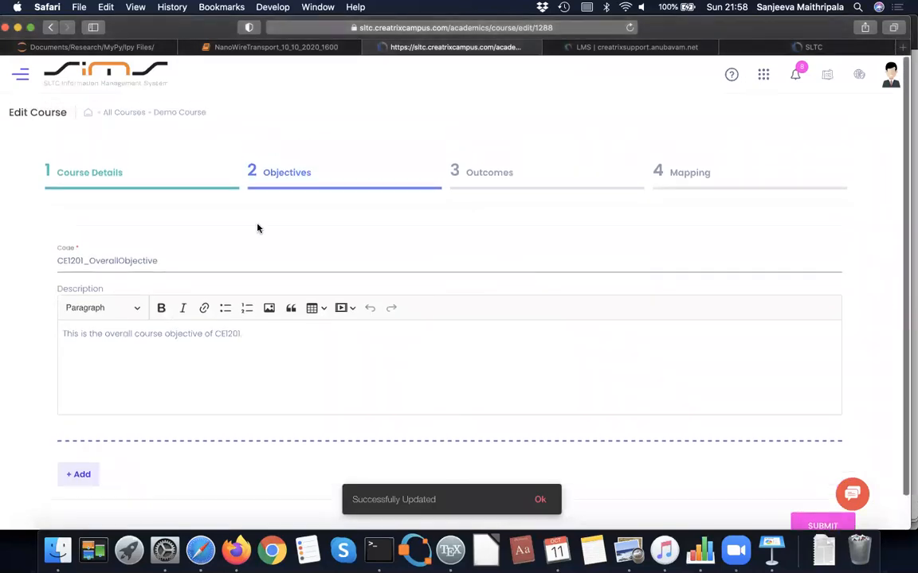
Switch from the course editor to the Assessments module and open the course list of the Intro2TEAL program
click(21, 74)
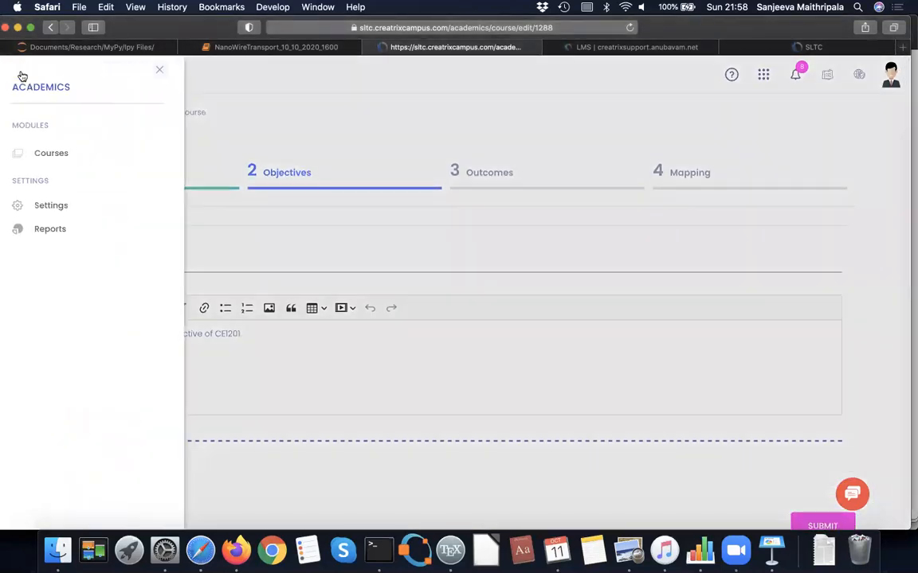
click(763, 77)
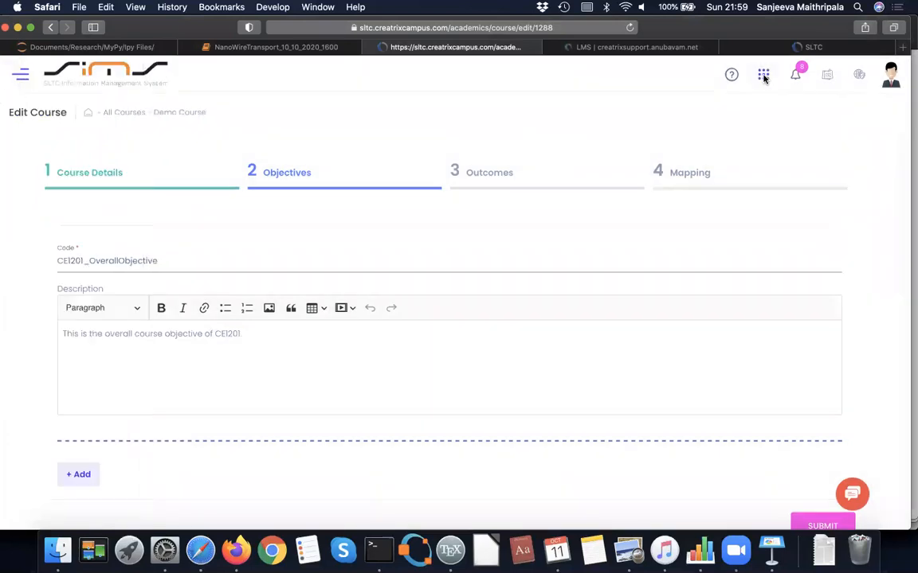
click(763, 78)
click(597, 168)
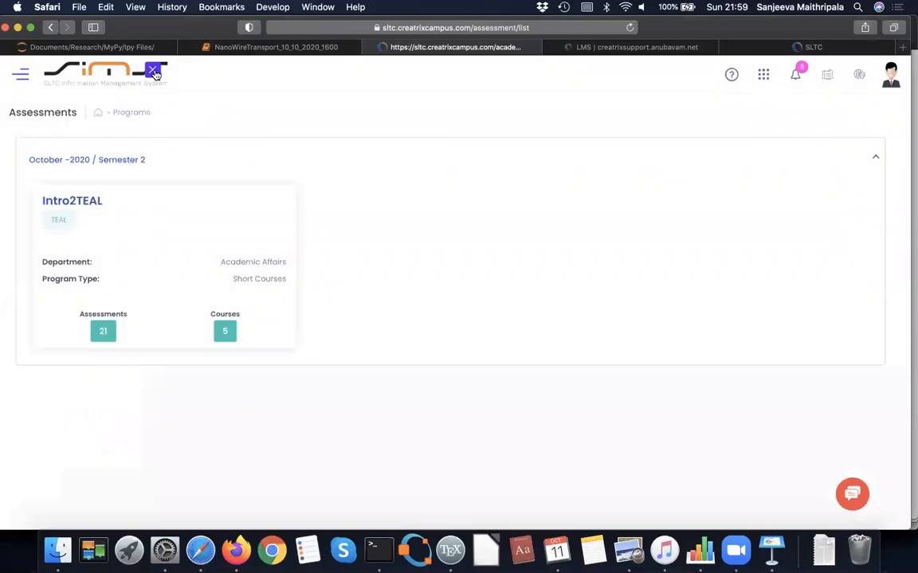
click(224, 329)
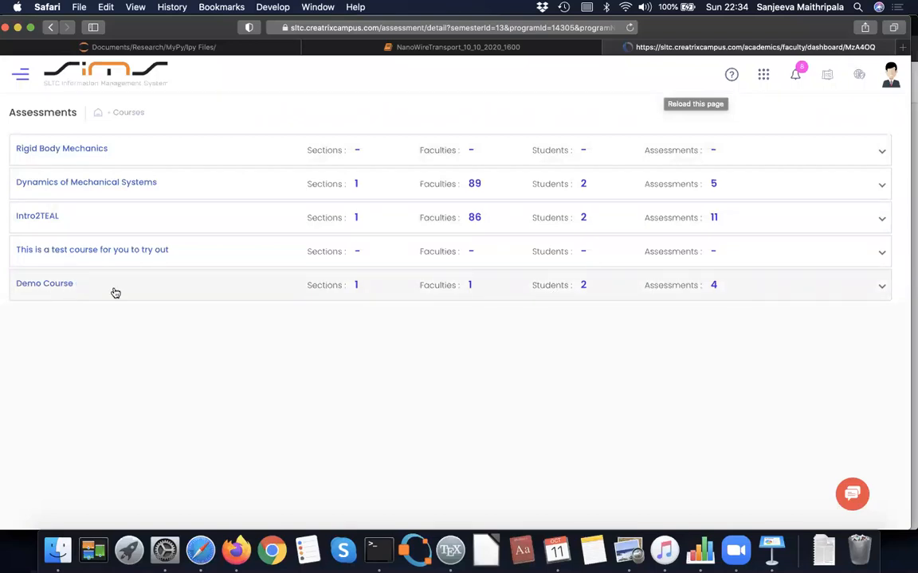
Expand Demo Course and its section A to view the Summative and Formative assessments
click(625, 285)
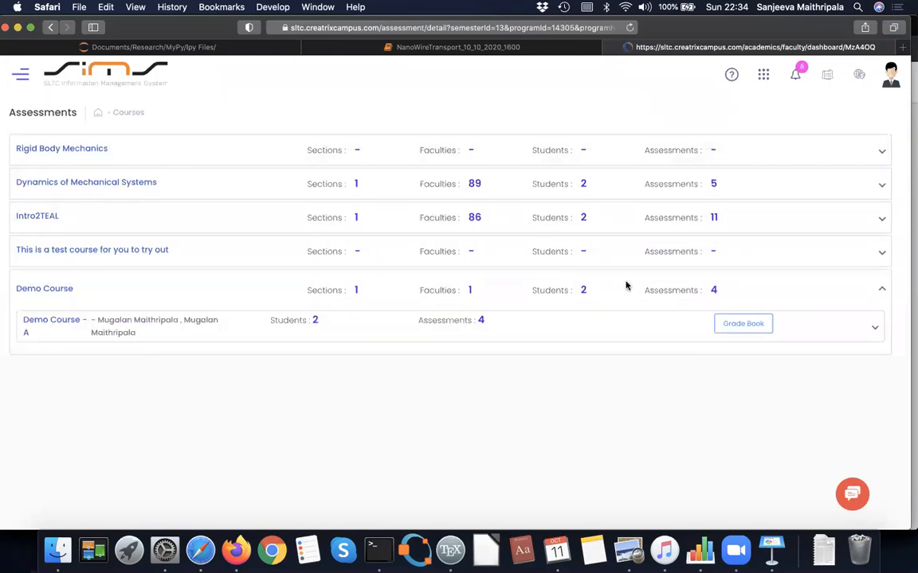
click(583, 328)
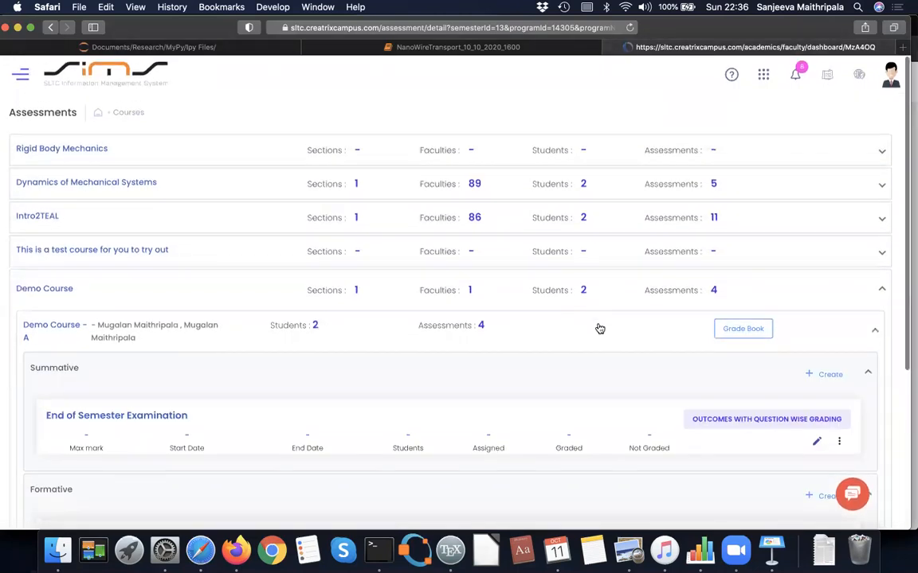
scroll(599, 327, down, 5)
scroll(599, 327, down, 1)
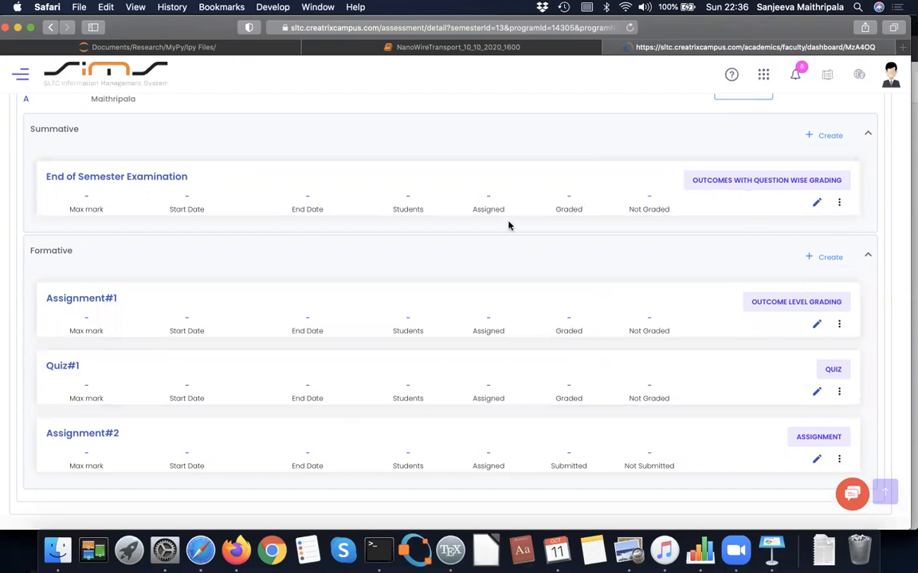
Review the edit form of the End of Semester Examination, try to submit it without filling the fields, and close it
click(817, 202)
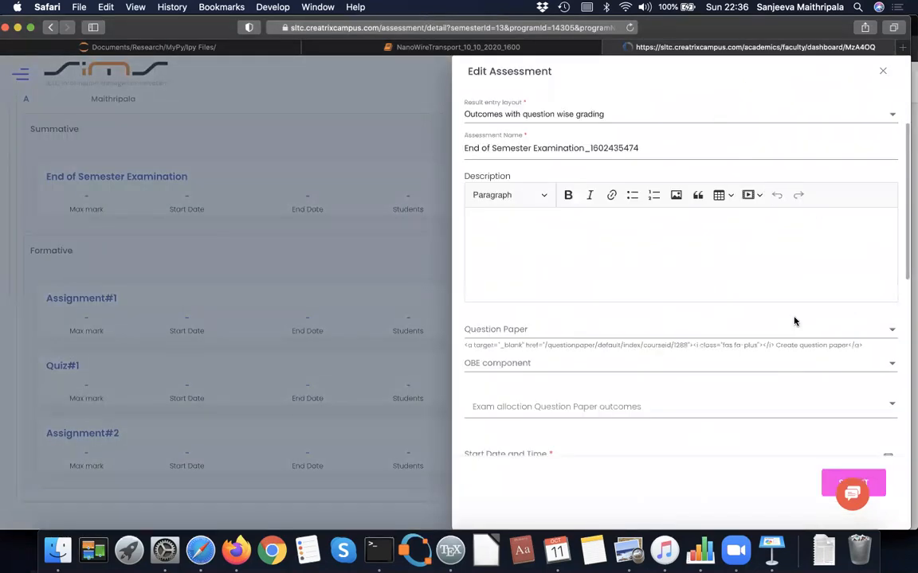
scroll(727, 415, down, 4)
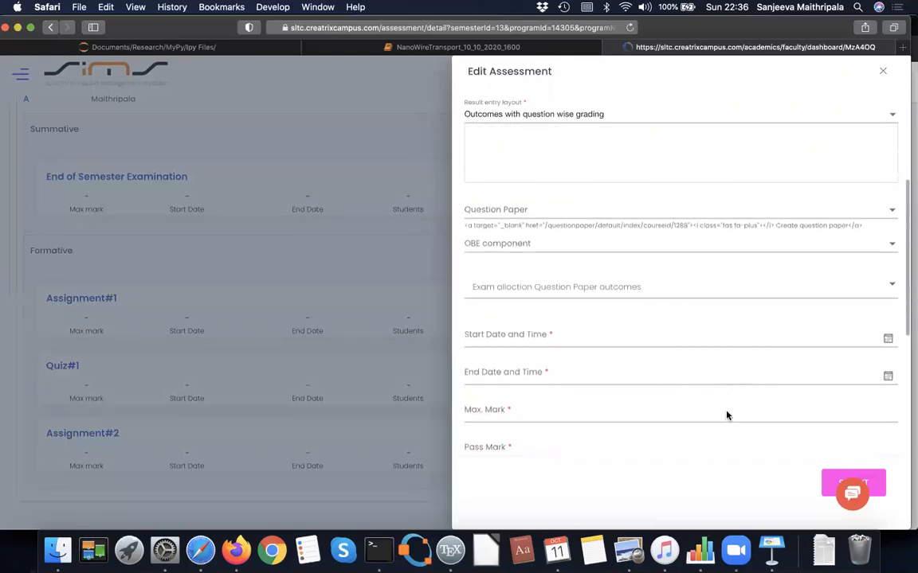
scroll(726, 415, down, 4)
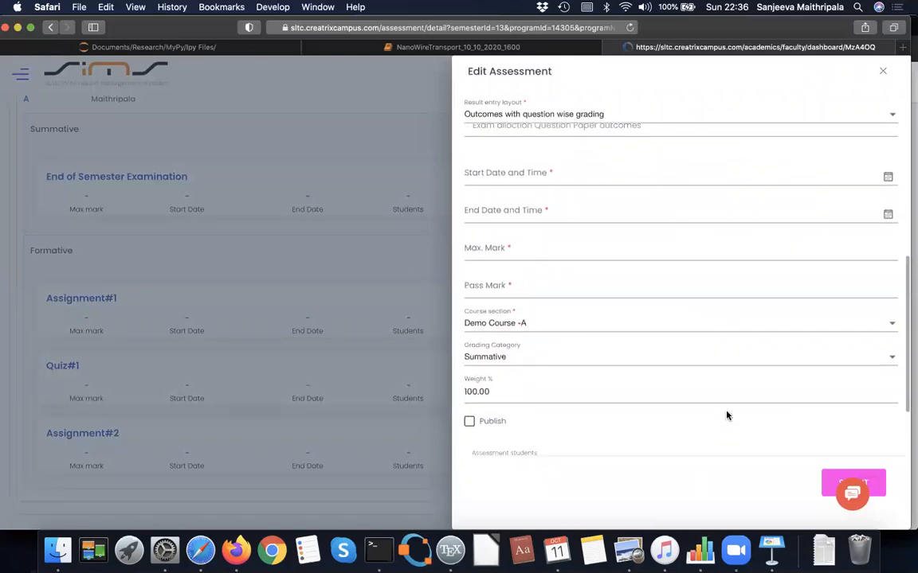
scroll(725, 415, up, 5)
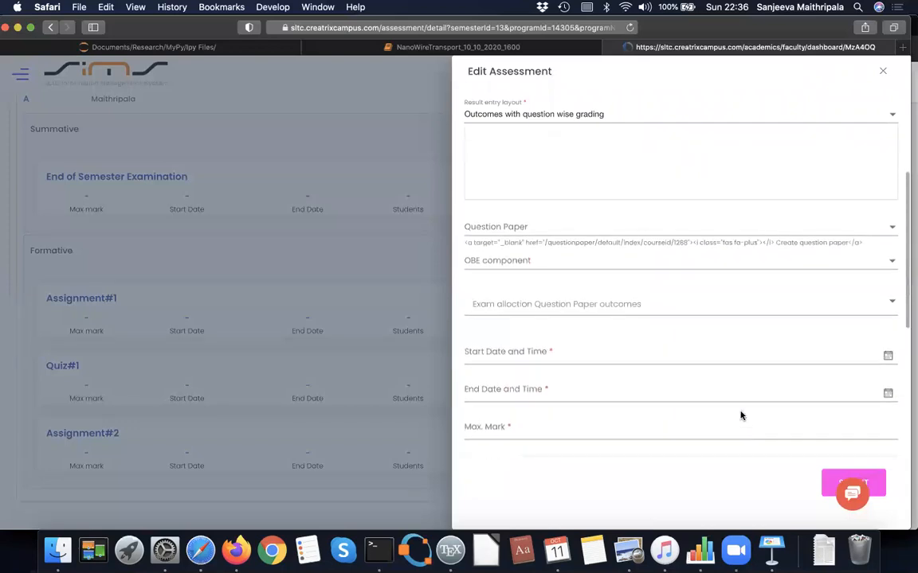
click(879, 483)
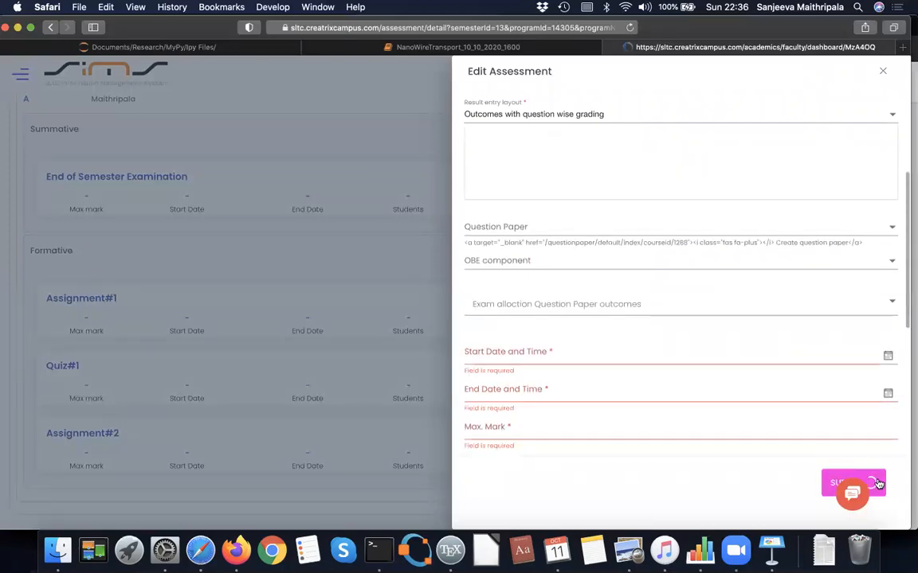
click(884, 71)
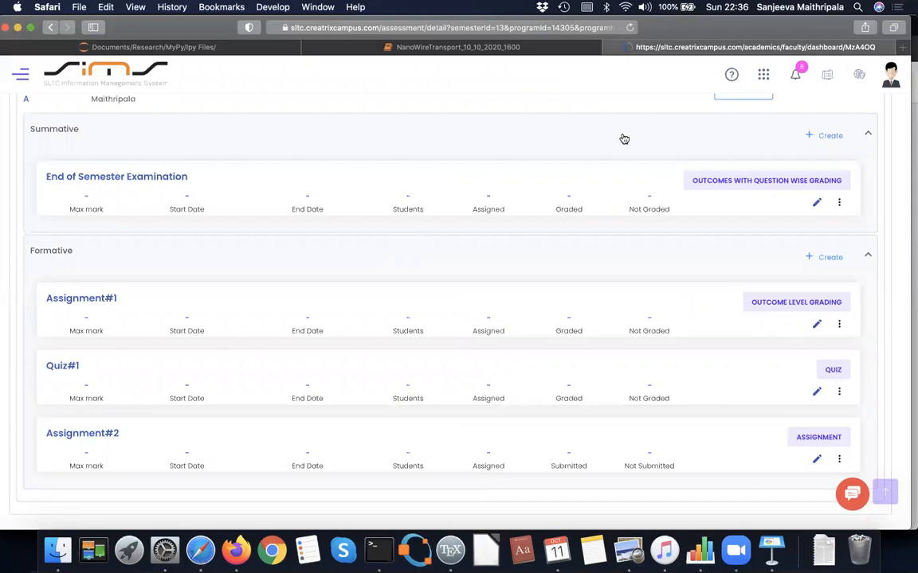
Go to the faculty dashboard's assigned course sections and open the syllabus of Dynamics of Mechanical Systems-A (EME320-A)
click(892, 78)
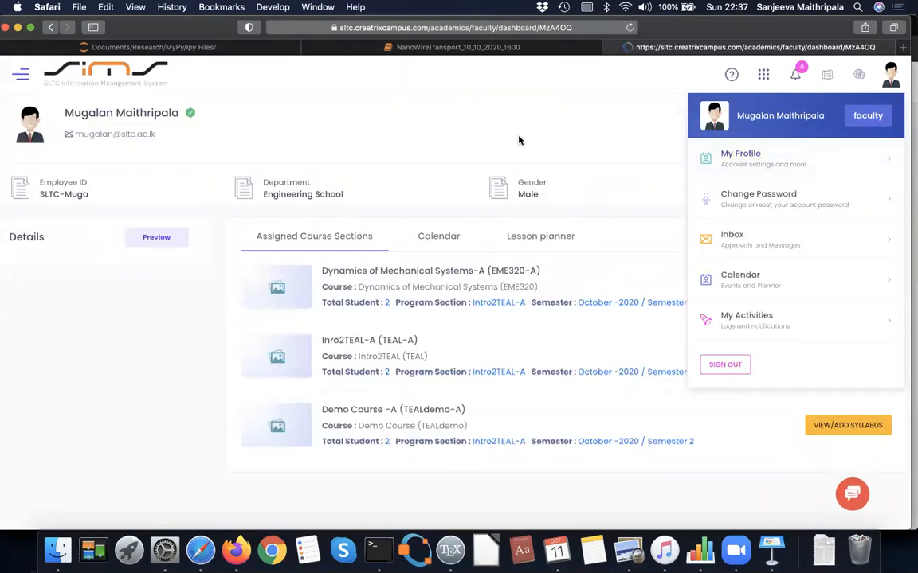
click(627, 108)
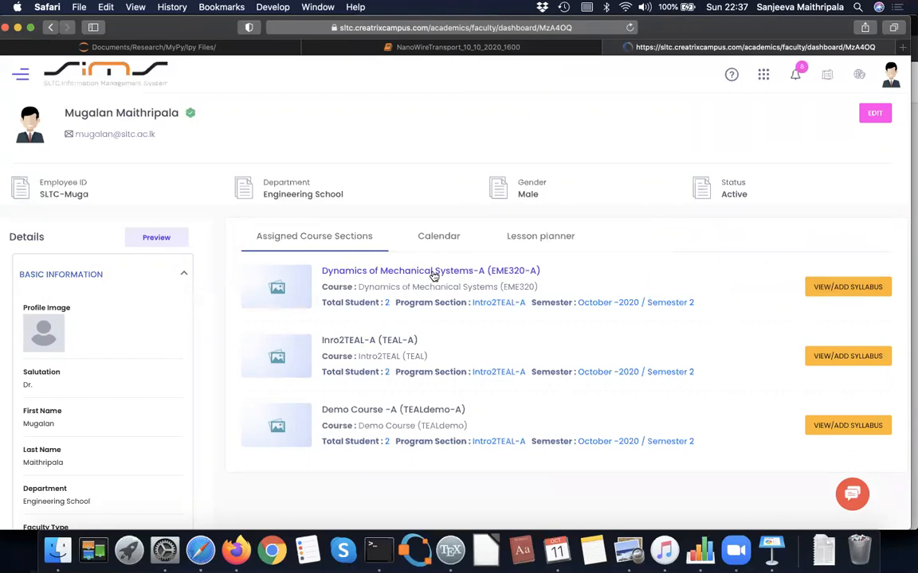
click(839, 292)
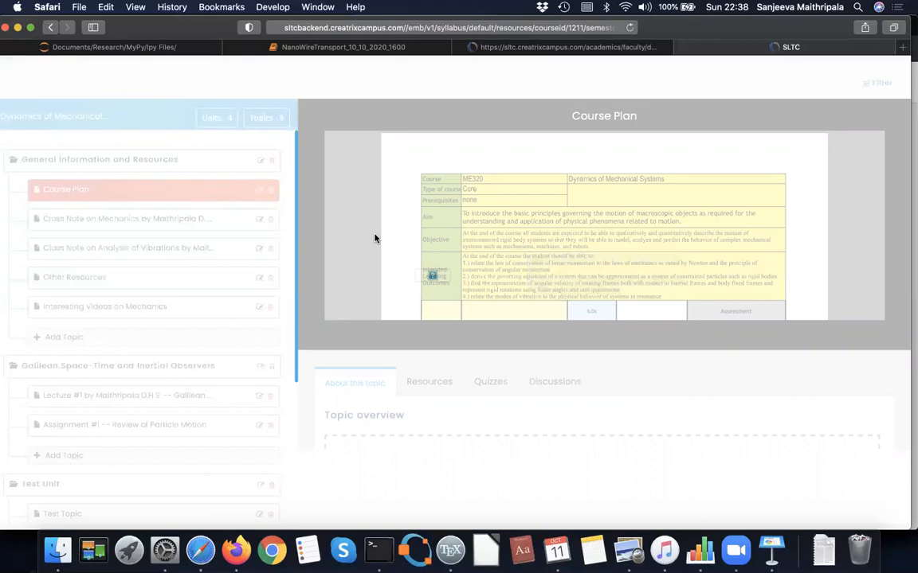
Read through the Course Plan document and look over the course's units and topics
scroll(538, 220, down, 8)
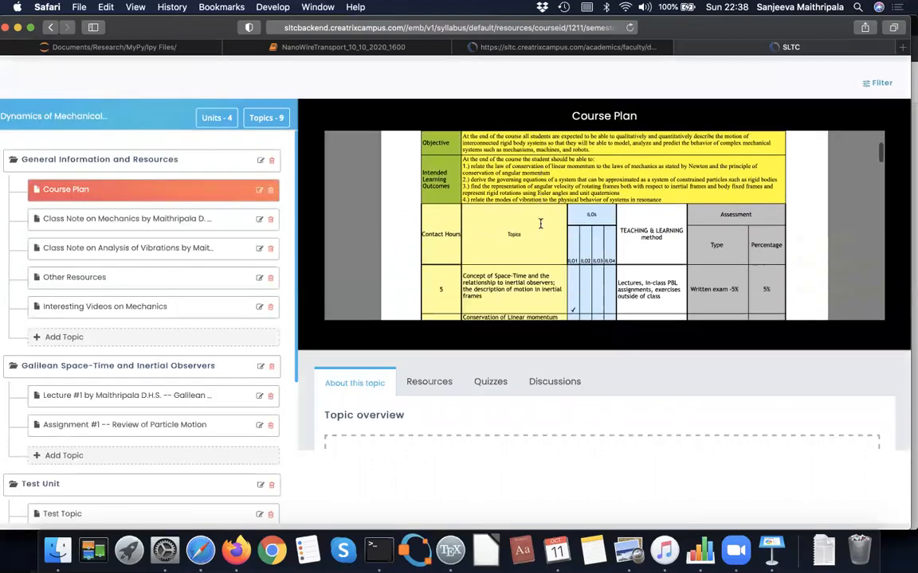
scroll(539, 225, down, 8)
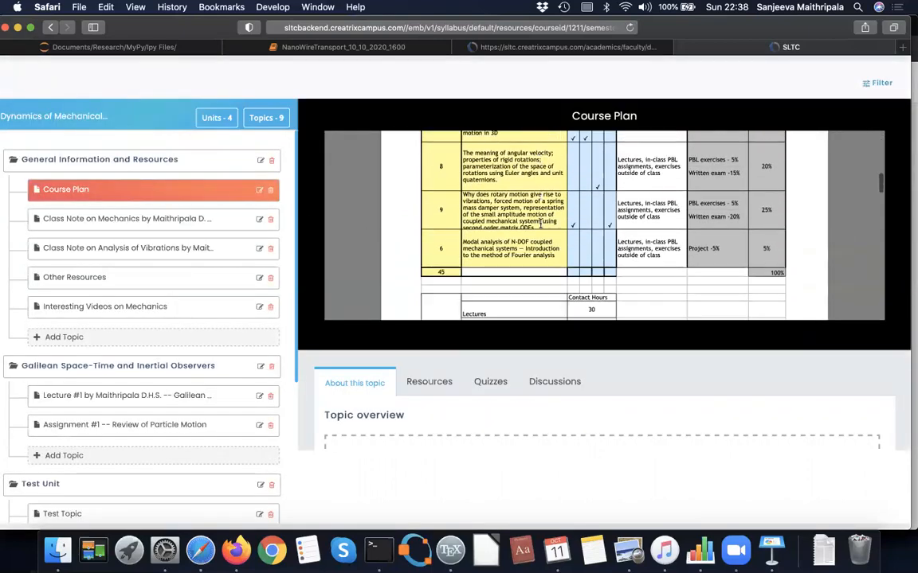
scroll(540, 224, down, 8)
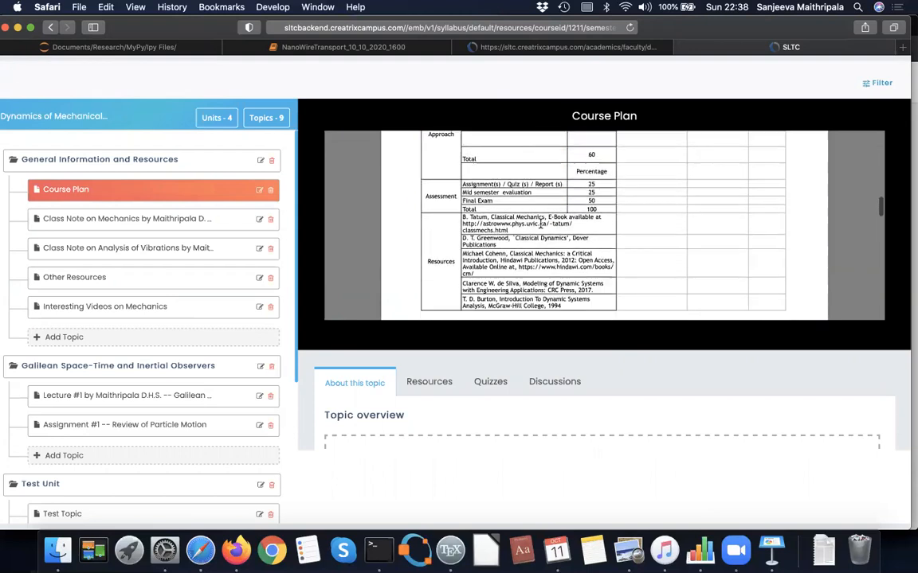
scroll(539, 225, down, 6)
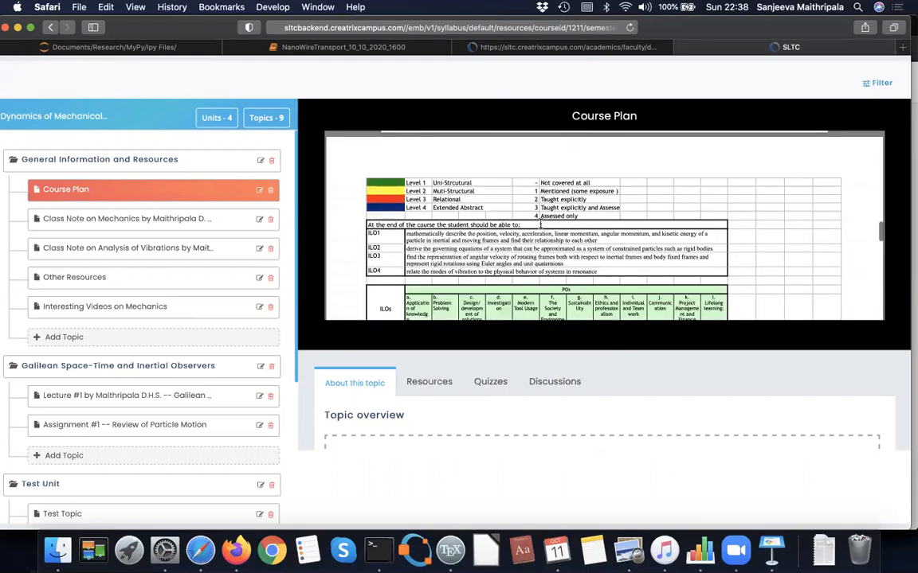
scroll(540, 227, up, 10)
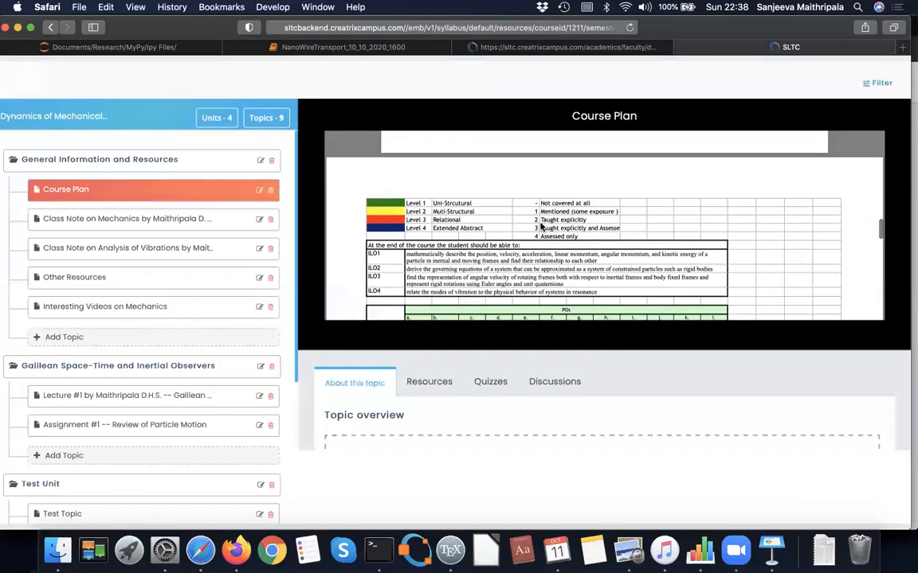
scroll(540, 227, up, 10)
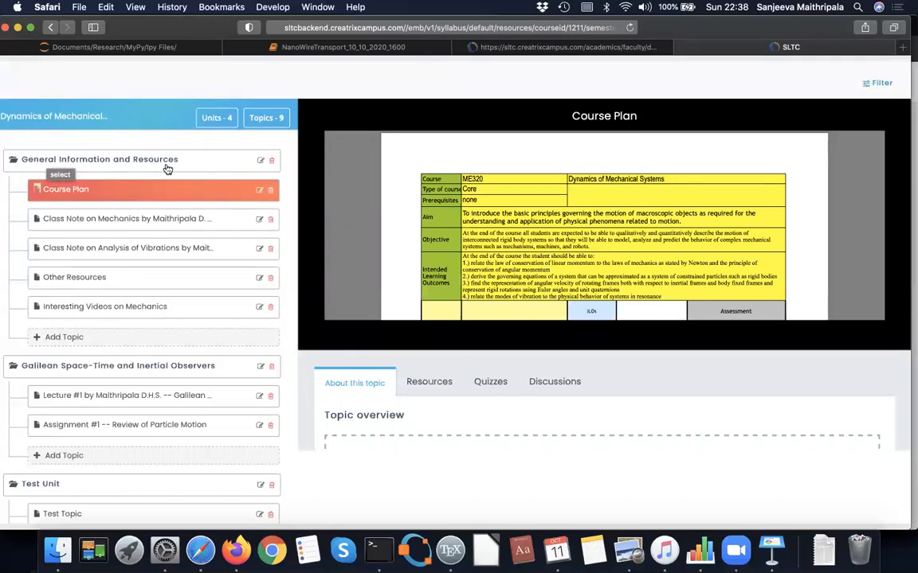
scroll(120, 369, down, 5)
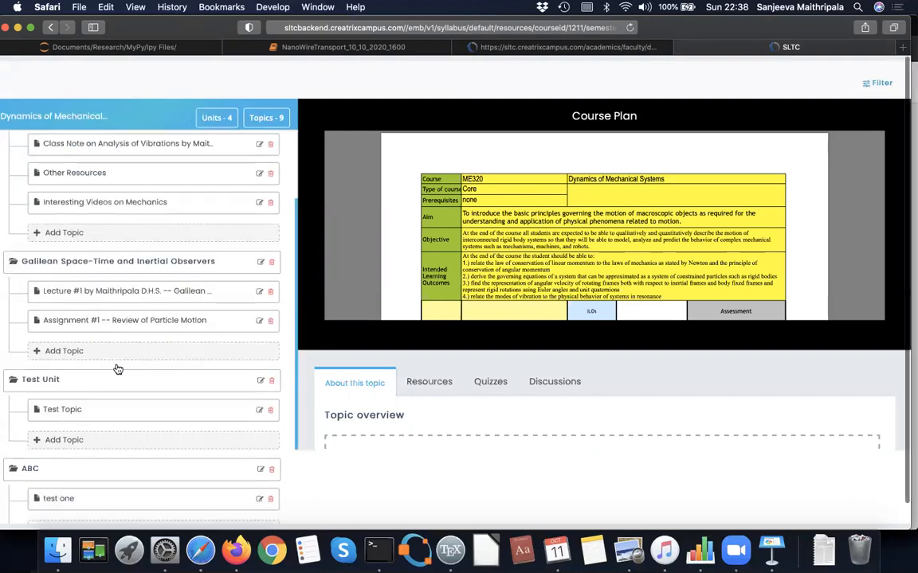
scroll(105, 440, up, 5)
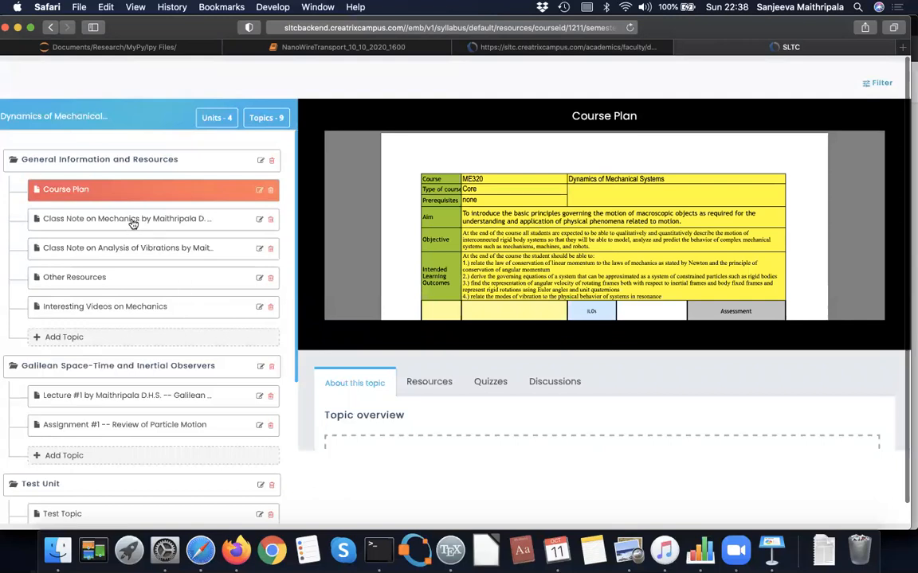
Open the Class Note on Mechanics topic and skim its document as far as section 1.1.1 Inertial Observers
click(126, 219)
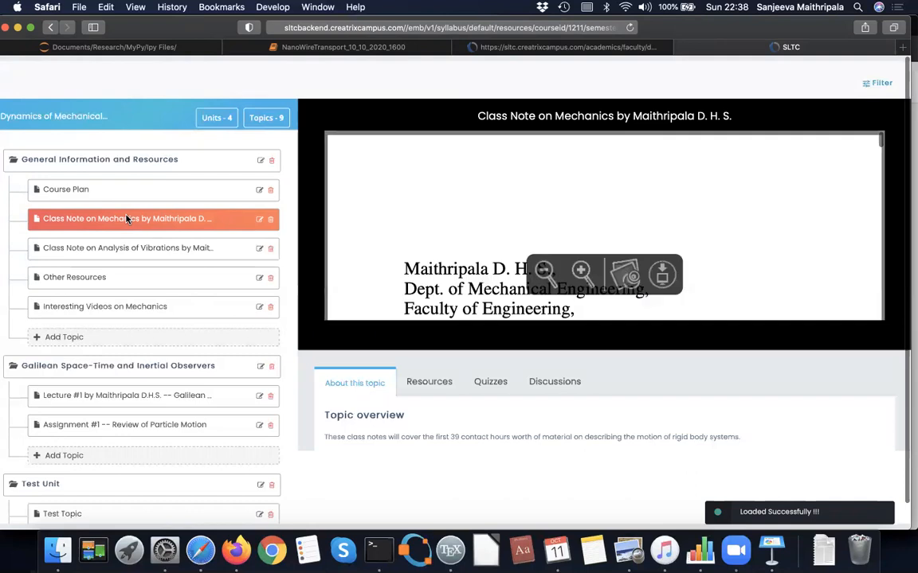
scroll(462, 269, down, 5)
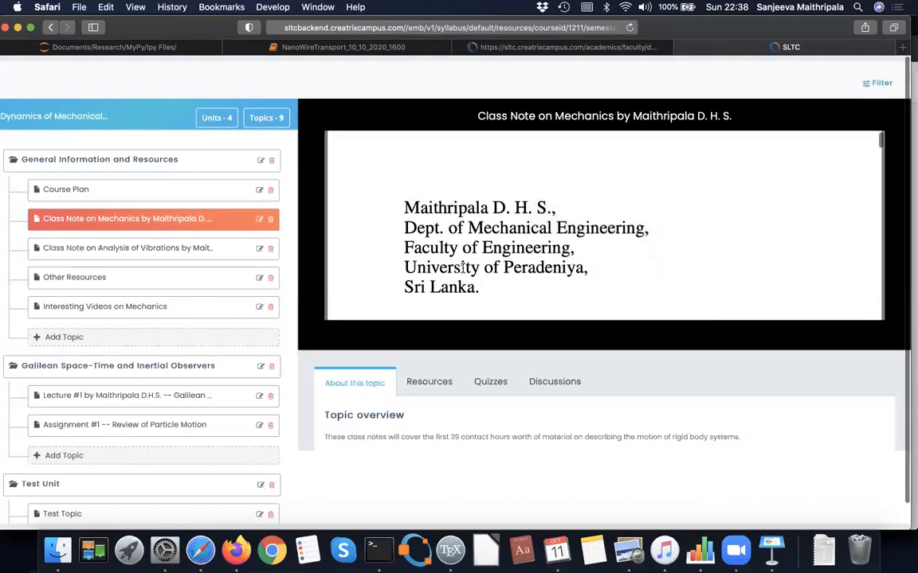
scroll(462, 268, down, 15)
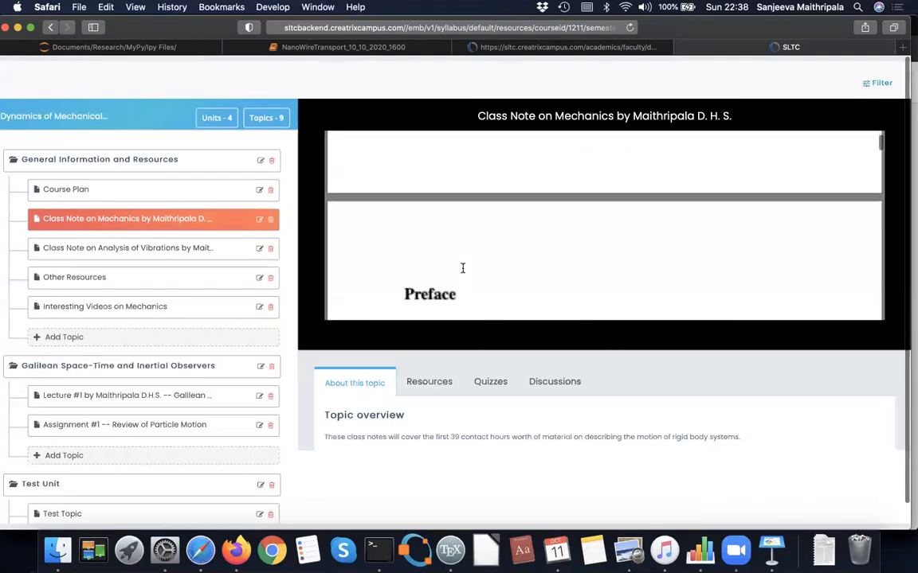
scroll(462, 268, down, 15)
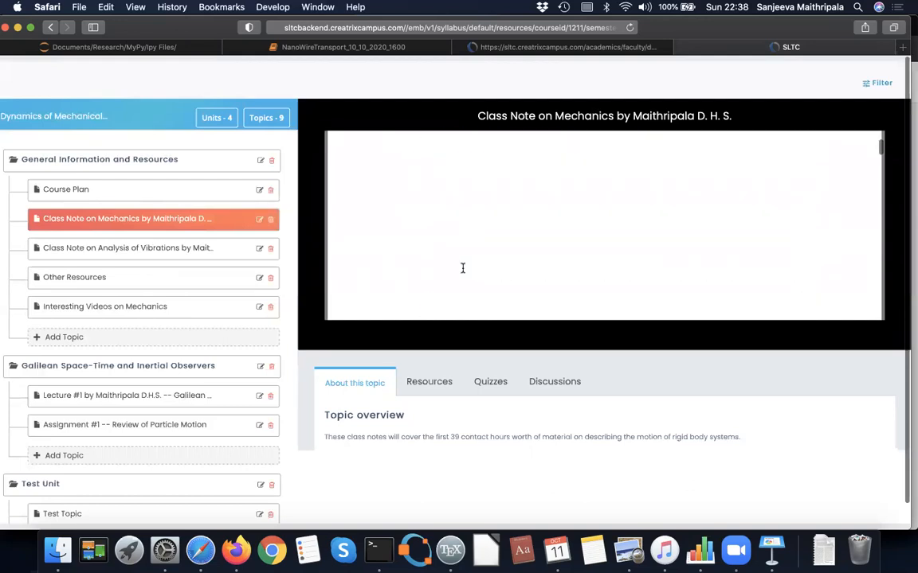
scroll(462, 269, down, 5)
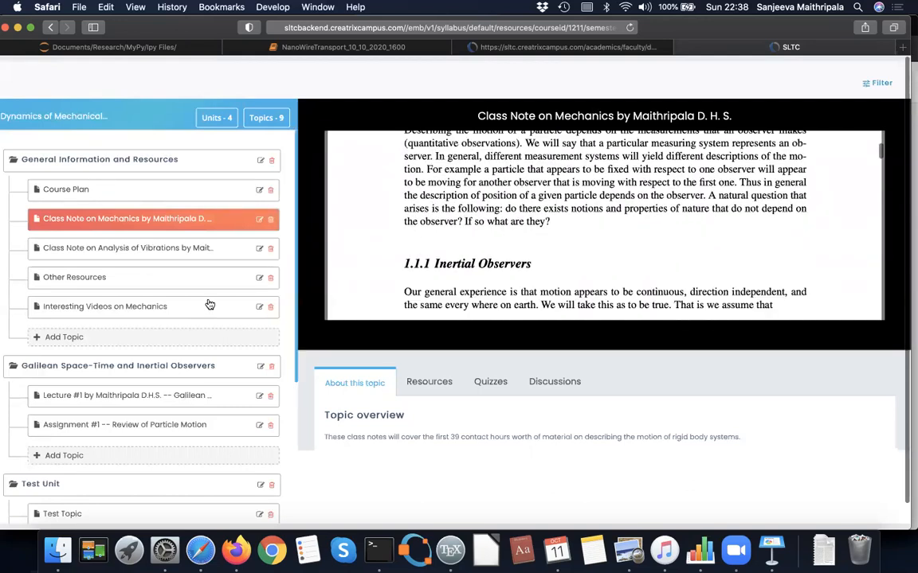
Open the resources of the Interesting Videos on Mechanics topic and play the Newton's Cradle video
click(121, 311)
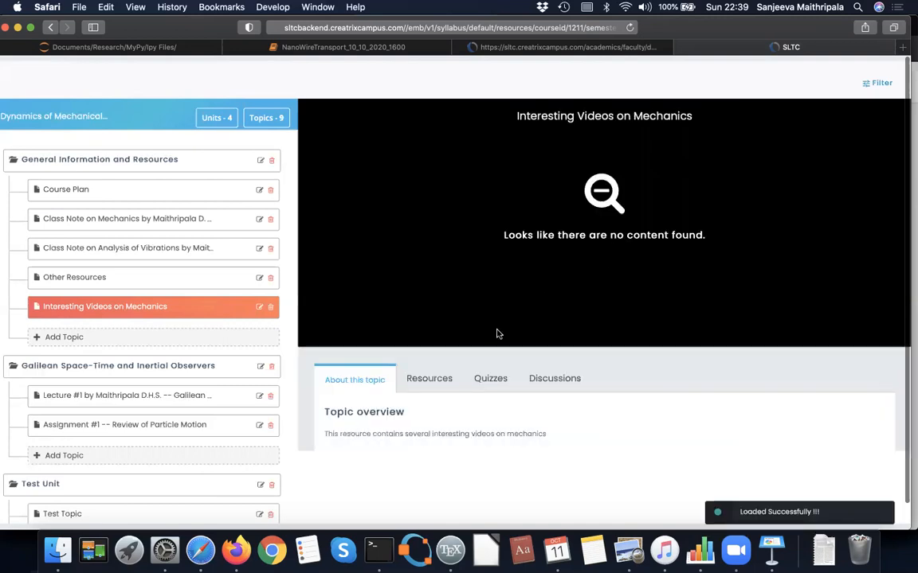
click(425, 381)
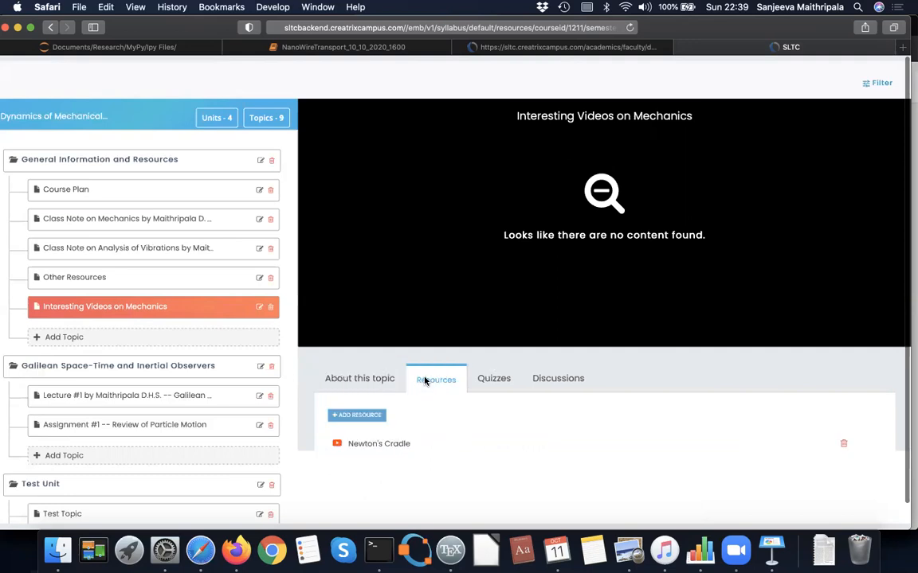
scroll(476, 398, down, 5)
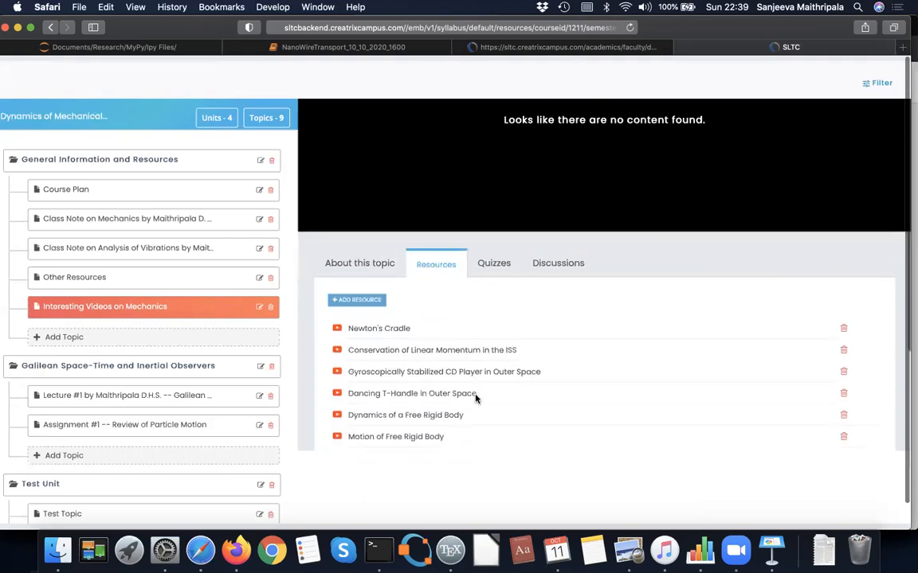
scroll(476, 398, down, 2)
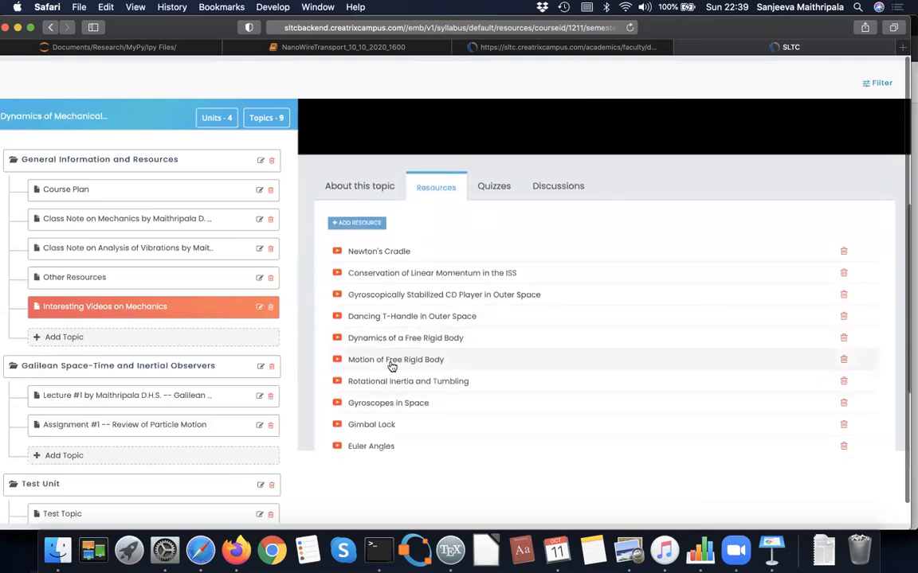
click(396, 254)
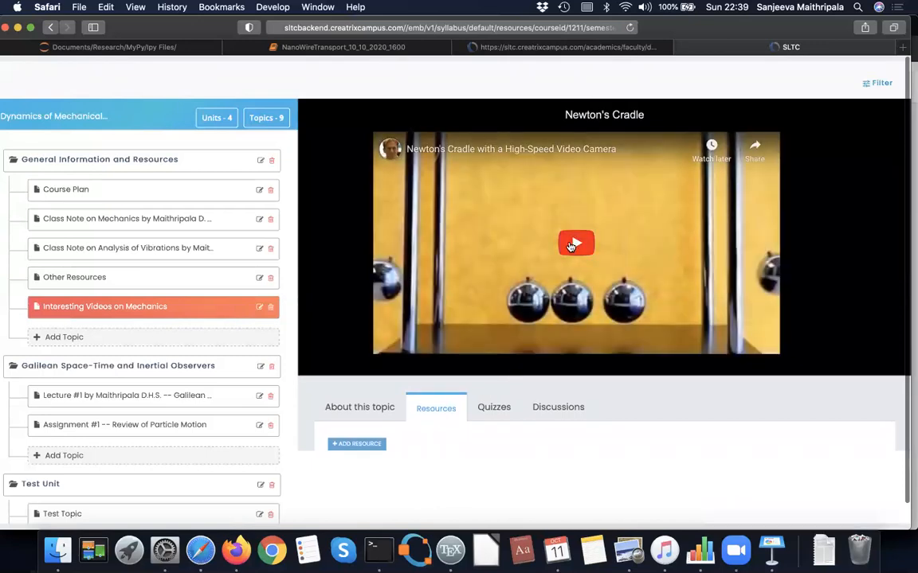
click(574, 244)
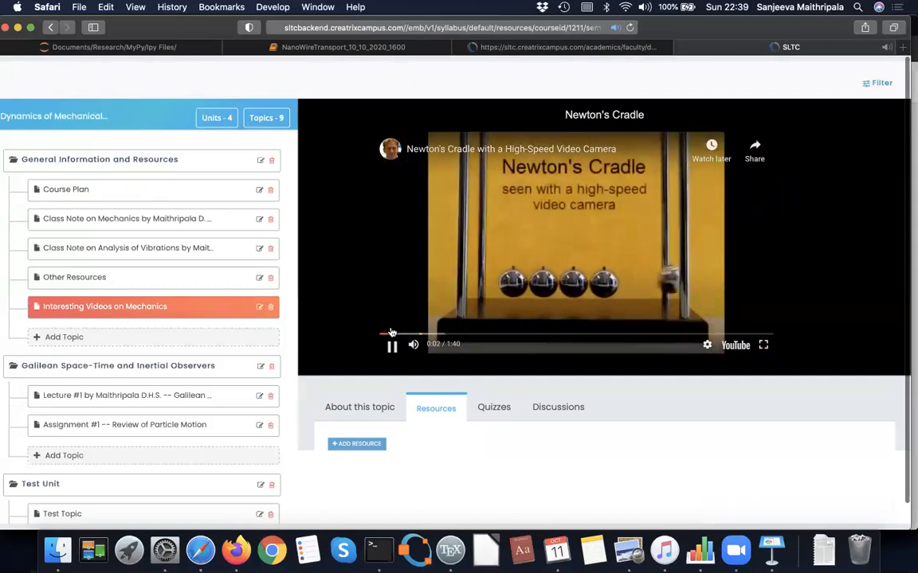
Open the Lecture #1 topic on the Galilean Laws of Motion, play its video resource briefly and pause it
click(142, 400)
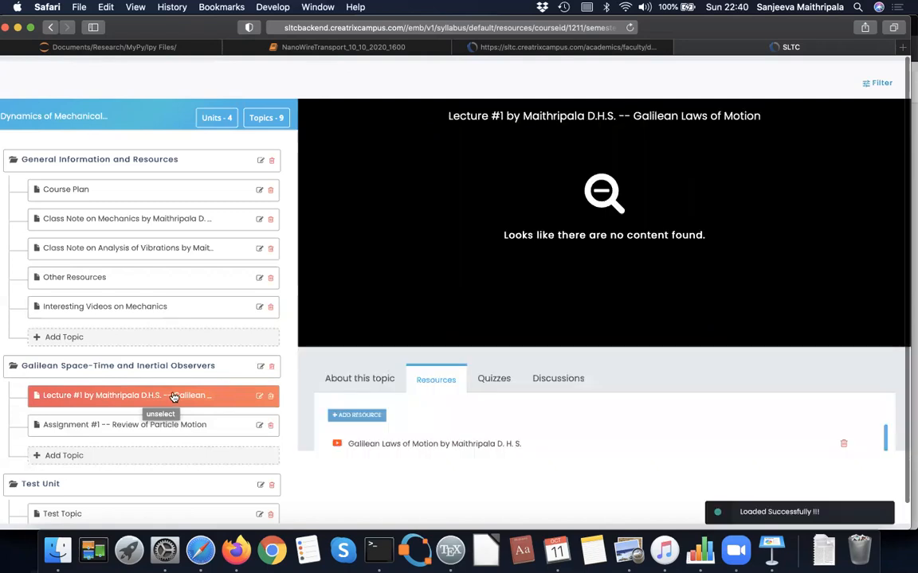
scroll(518, 446, down, 2)
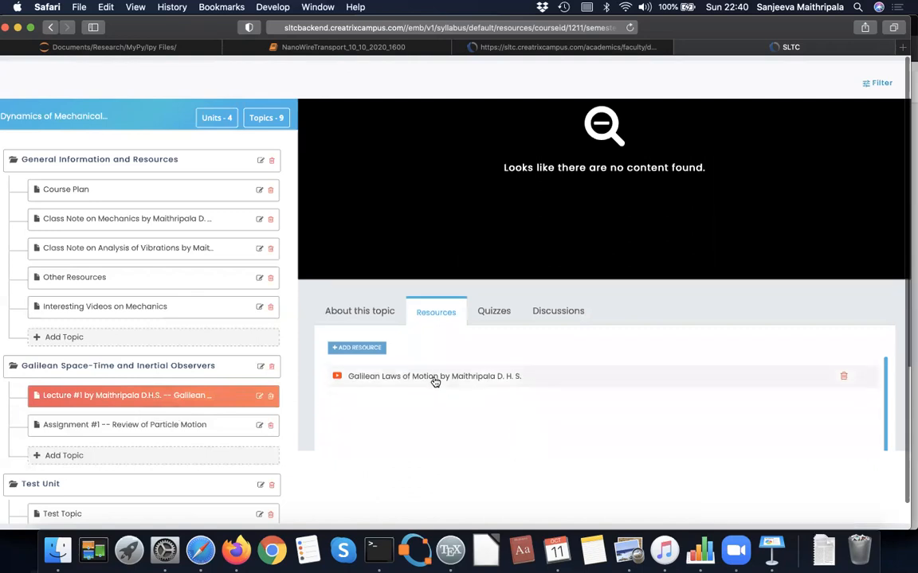
click(435, 381)
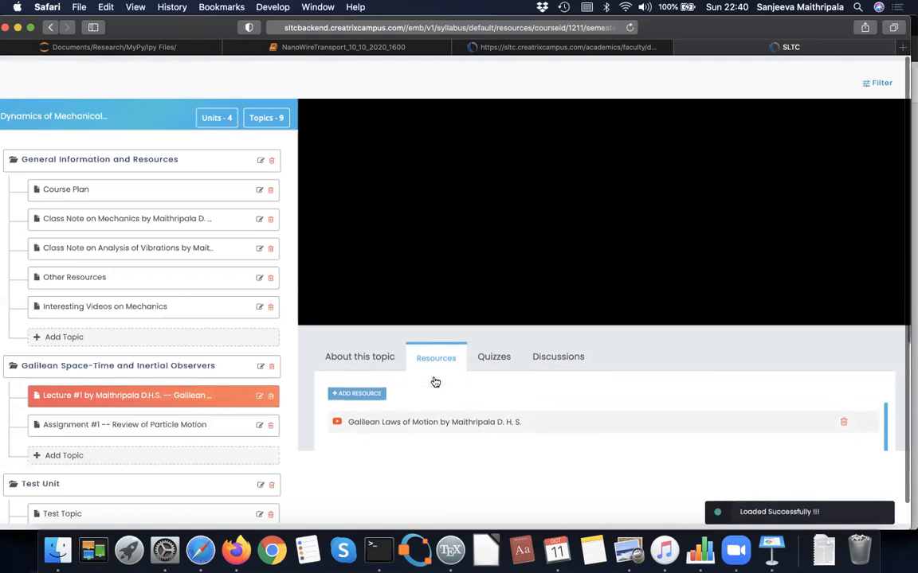
click(570, 246)
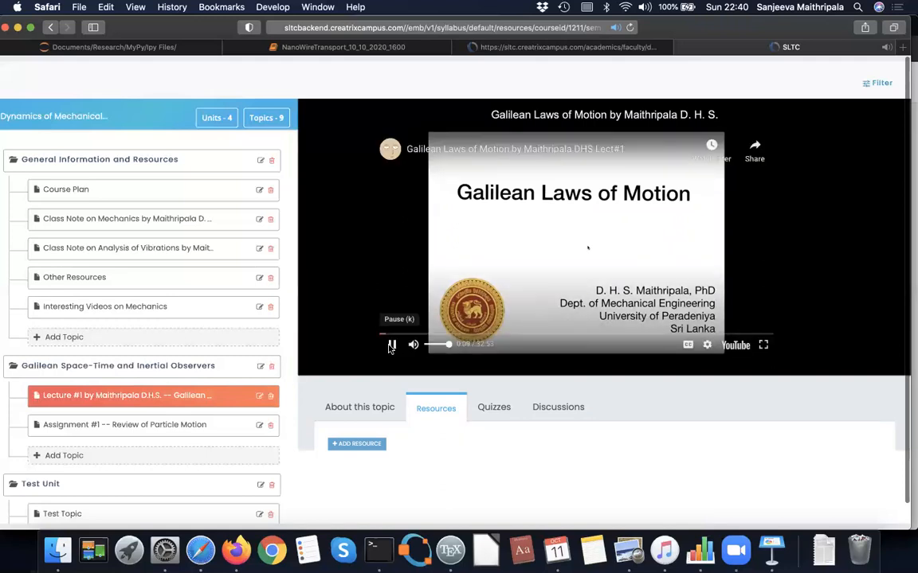
click(391, 345)
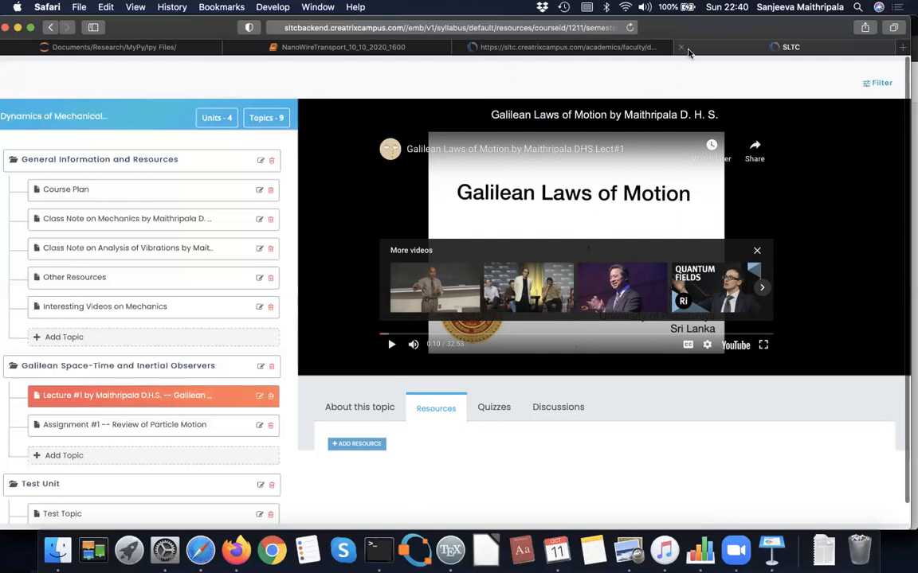
Close the Dynamics of Mechanical Systems syllabus and open the syllabus of Inro2TEAL-A (TEAL-A) from the assigned course sections
click(681, 47)
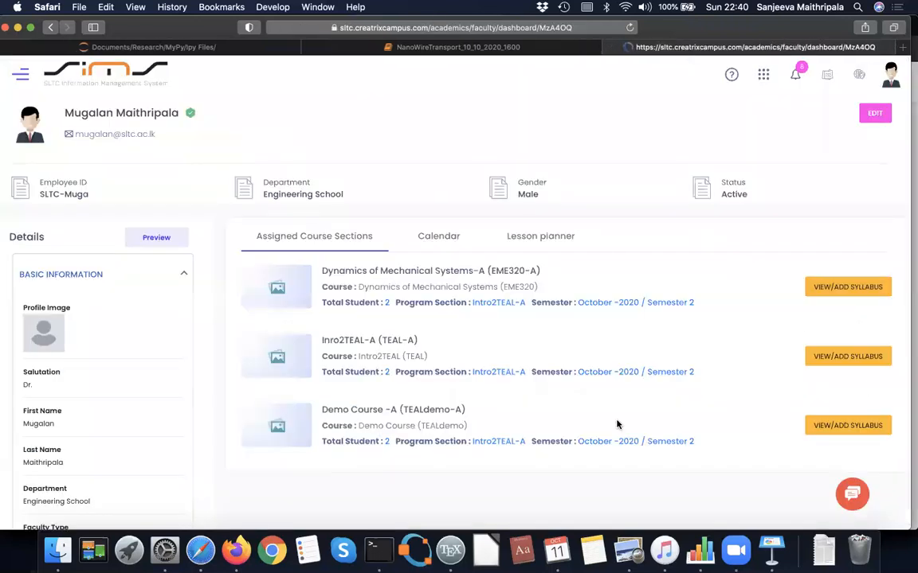
click(847, 357)
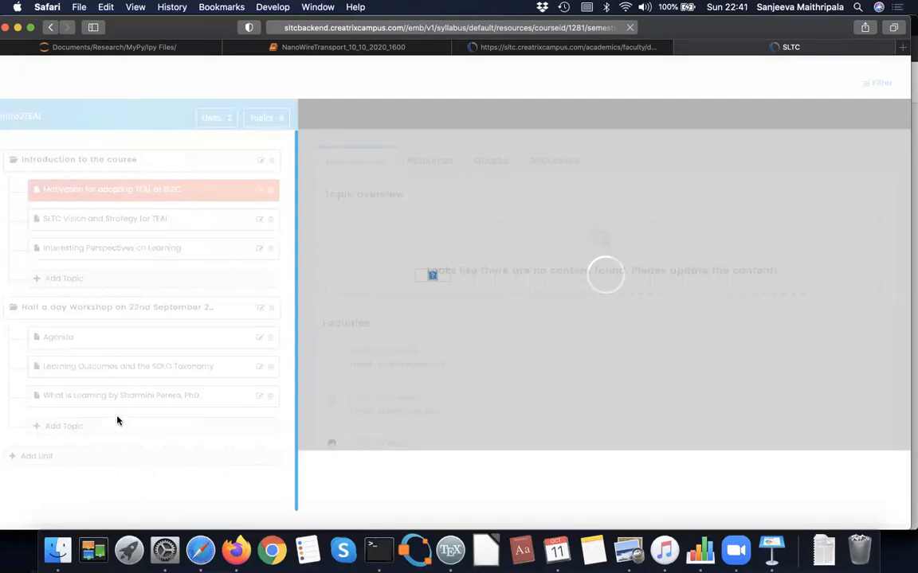
scroll(117, 421, down, 1)
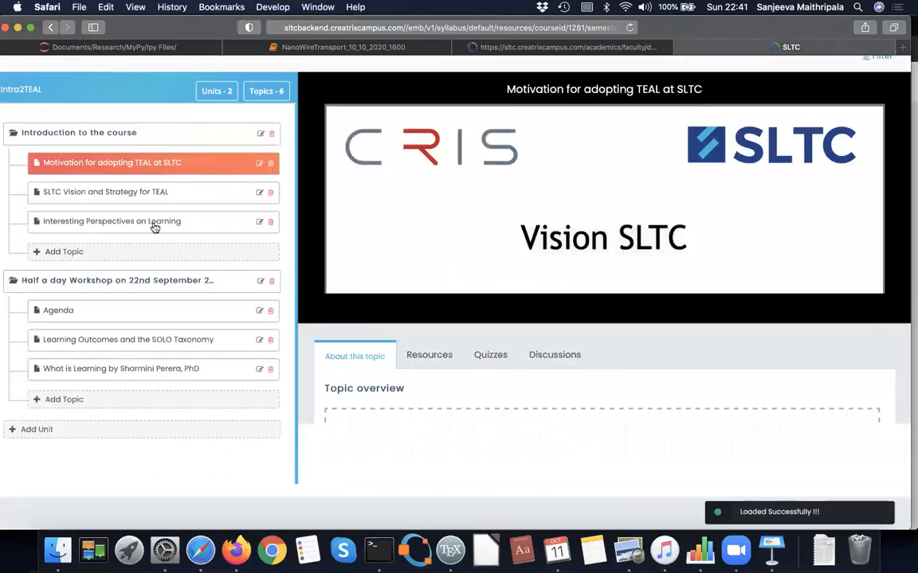
Open the Learning Outcomes and the SOLO Taxonomy topic in the half-day workshop unit and show its resources
click(104, 341)
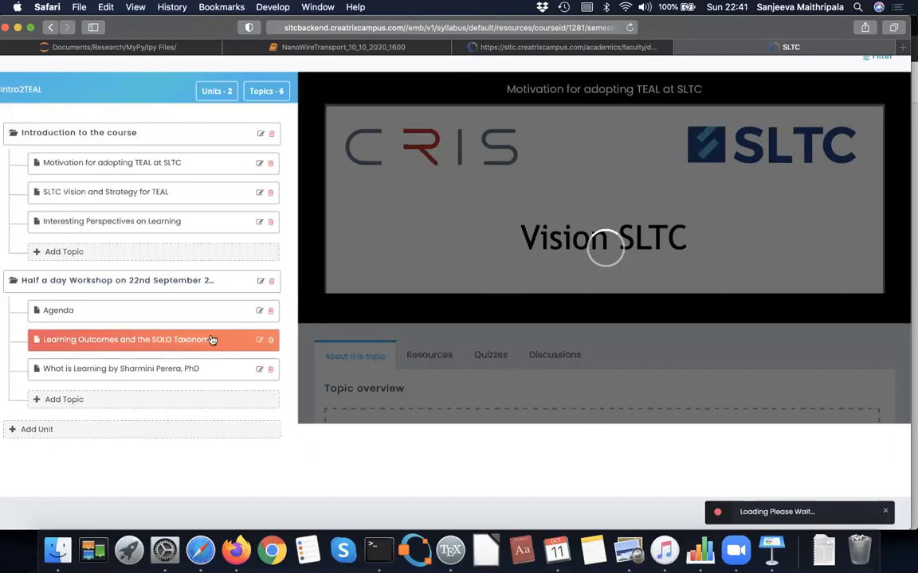
scroll(563, 297, down, 2)
scroll(563, 297, up, 2)
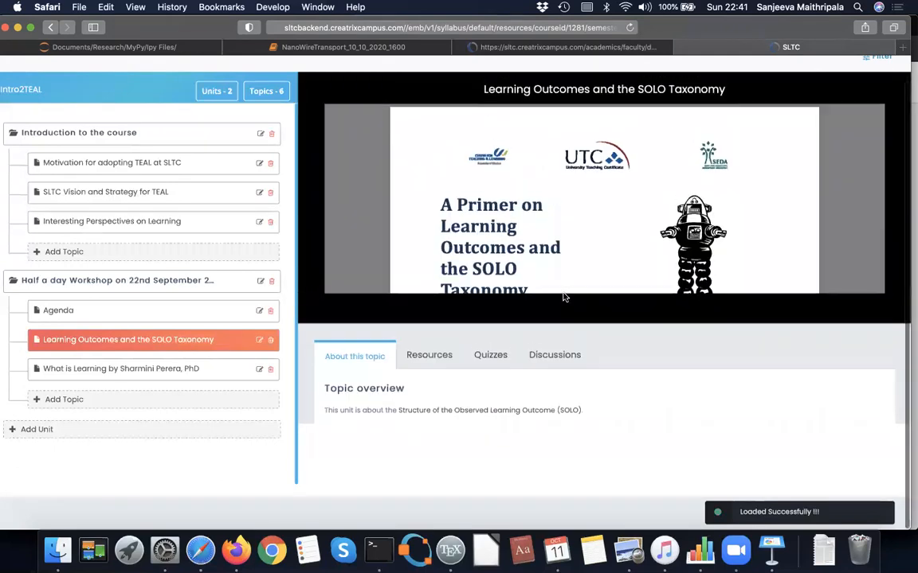
click(434, 351)
scroll(556, 376, down, 2)
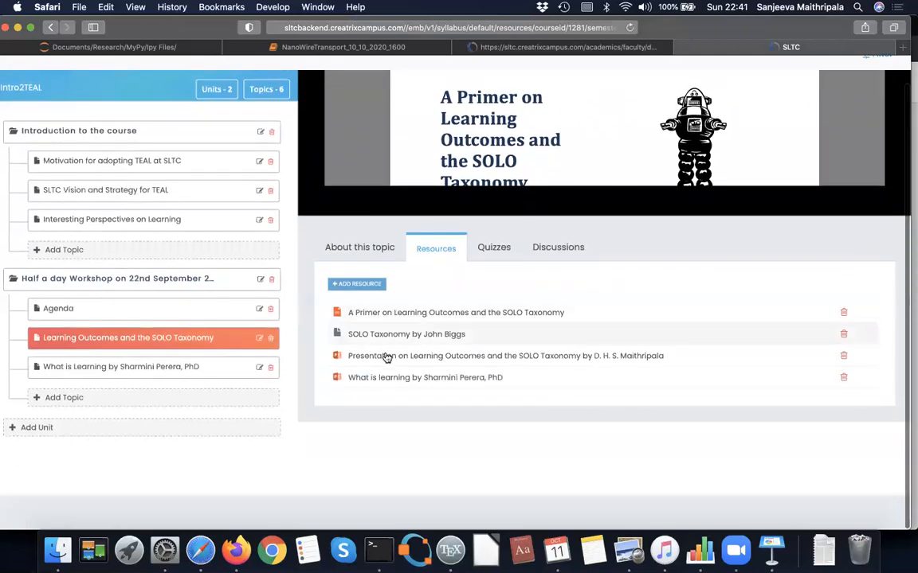
Open the Presentation on Learning Outcomes and the SOLO Taxonomy resource and look through its slides as far as the Outline
click(392, 359)
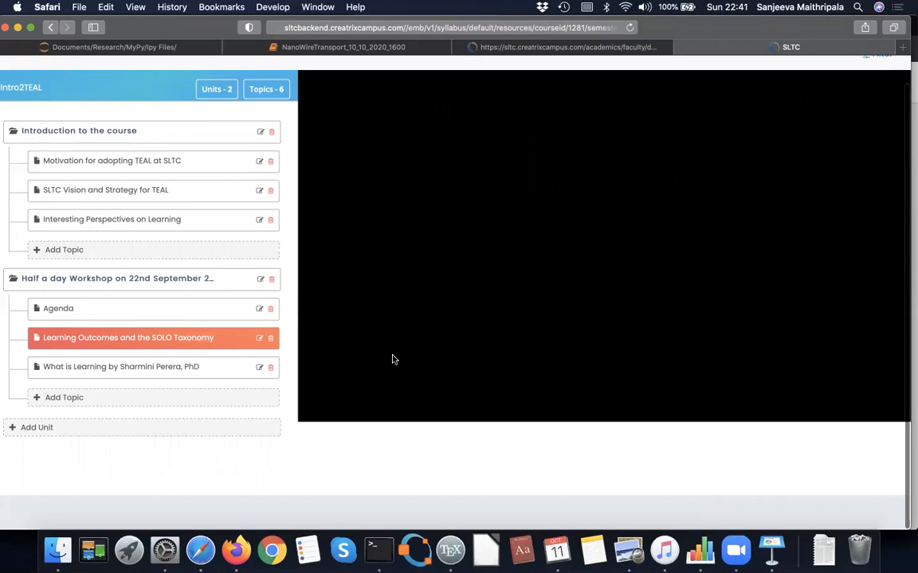
scroll(393, 360, down, 5)
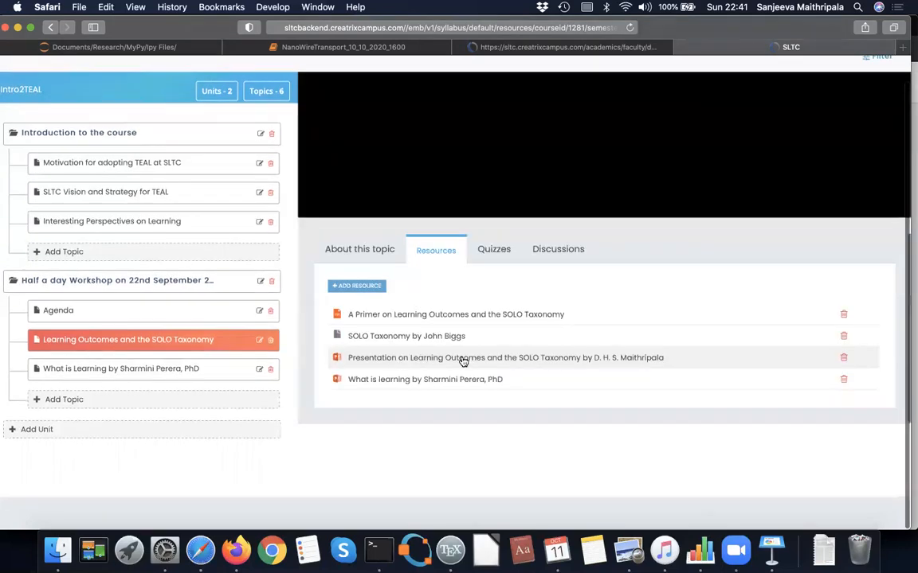
scroll(441, 358, up, 1)
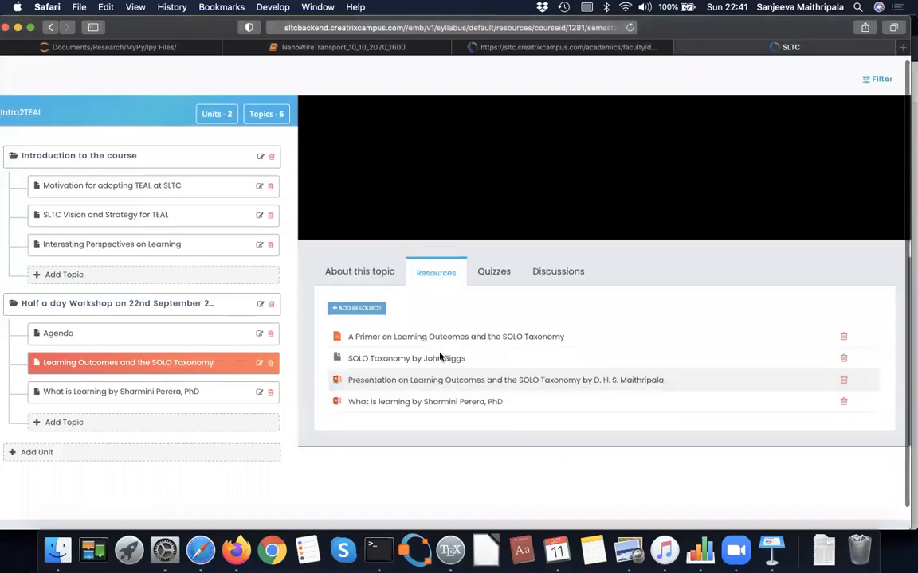
click(402, 383)
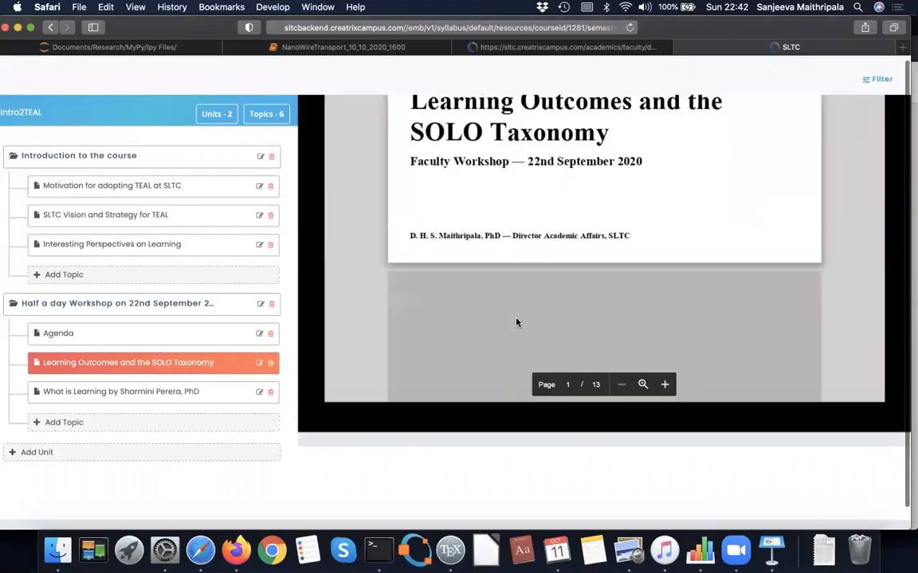
scroll(516, 319, down, 10)
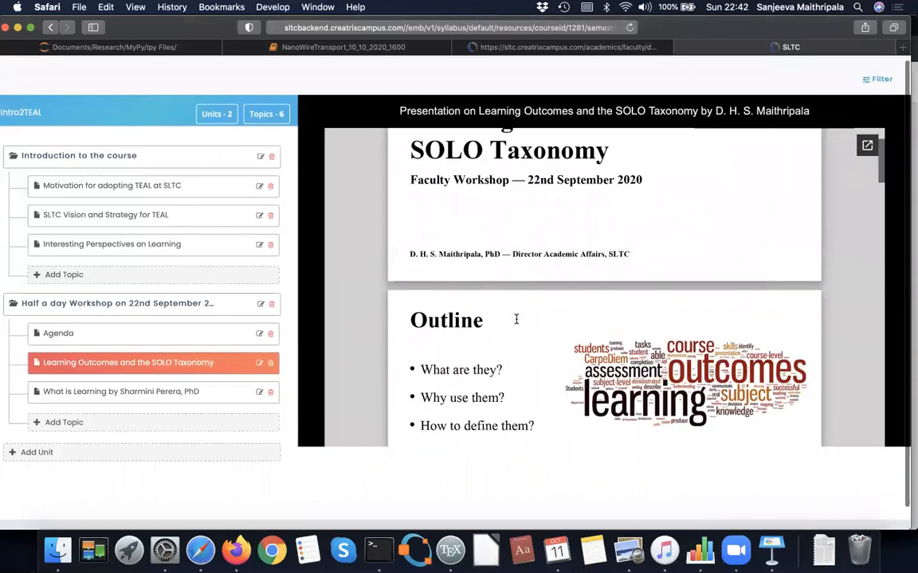